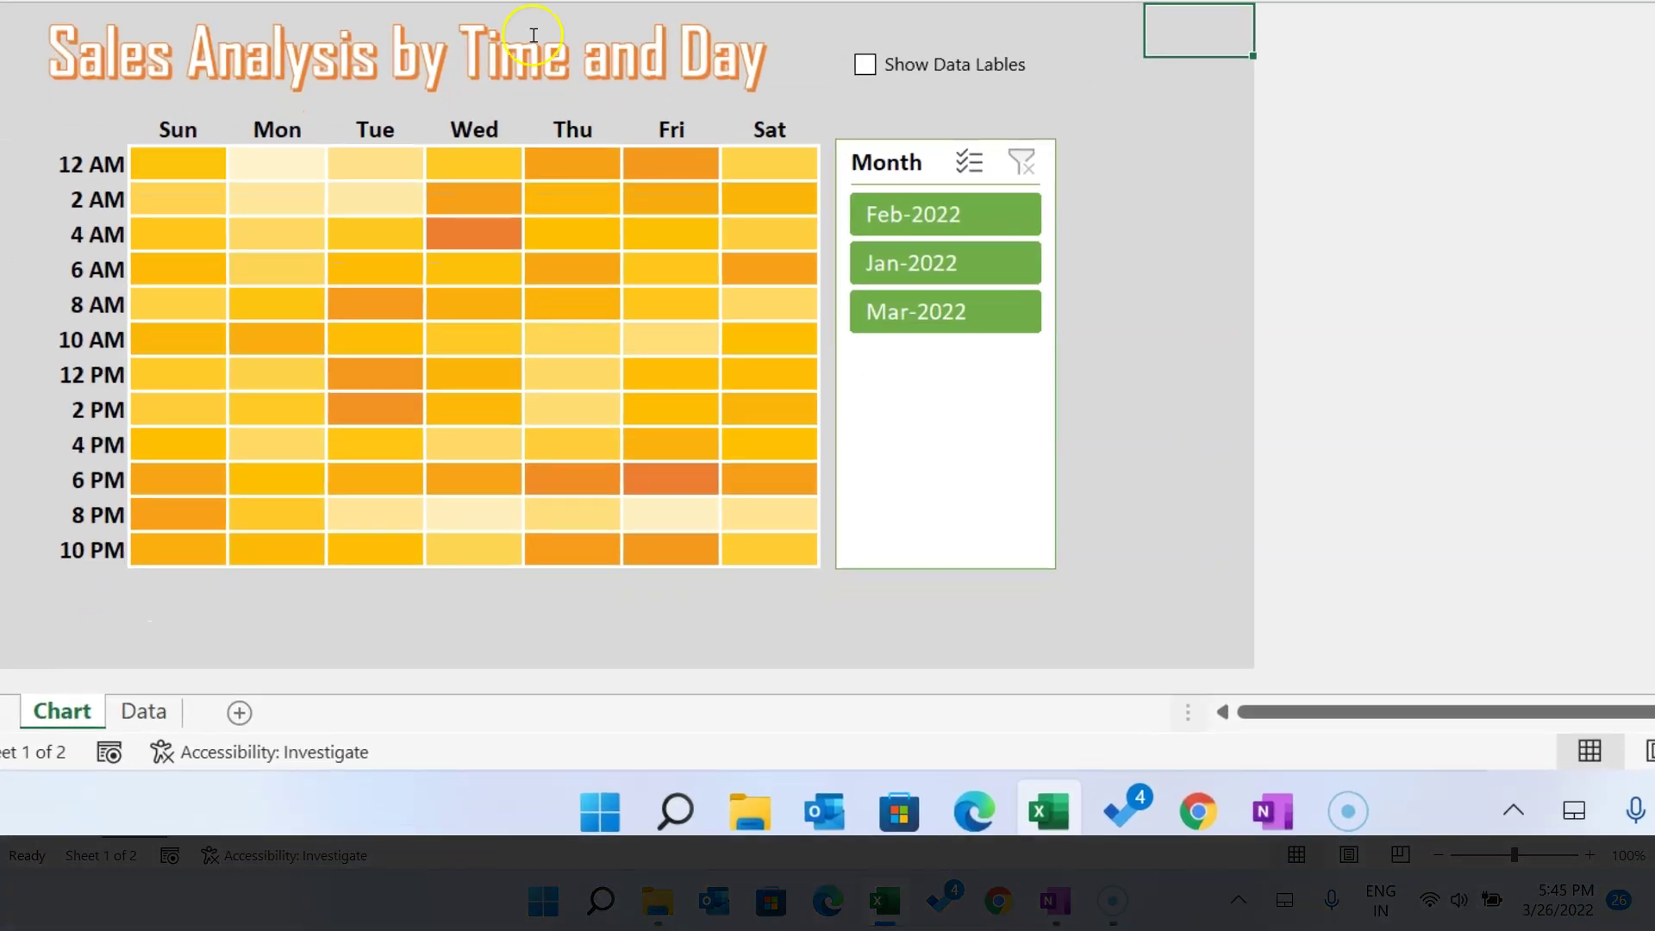
Step: Select the heat map's hour labels and the Sun–Mon day headers, then deselect
drag(91, 165, 101, 569)
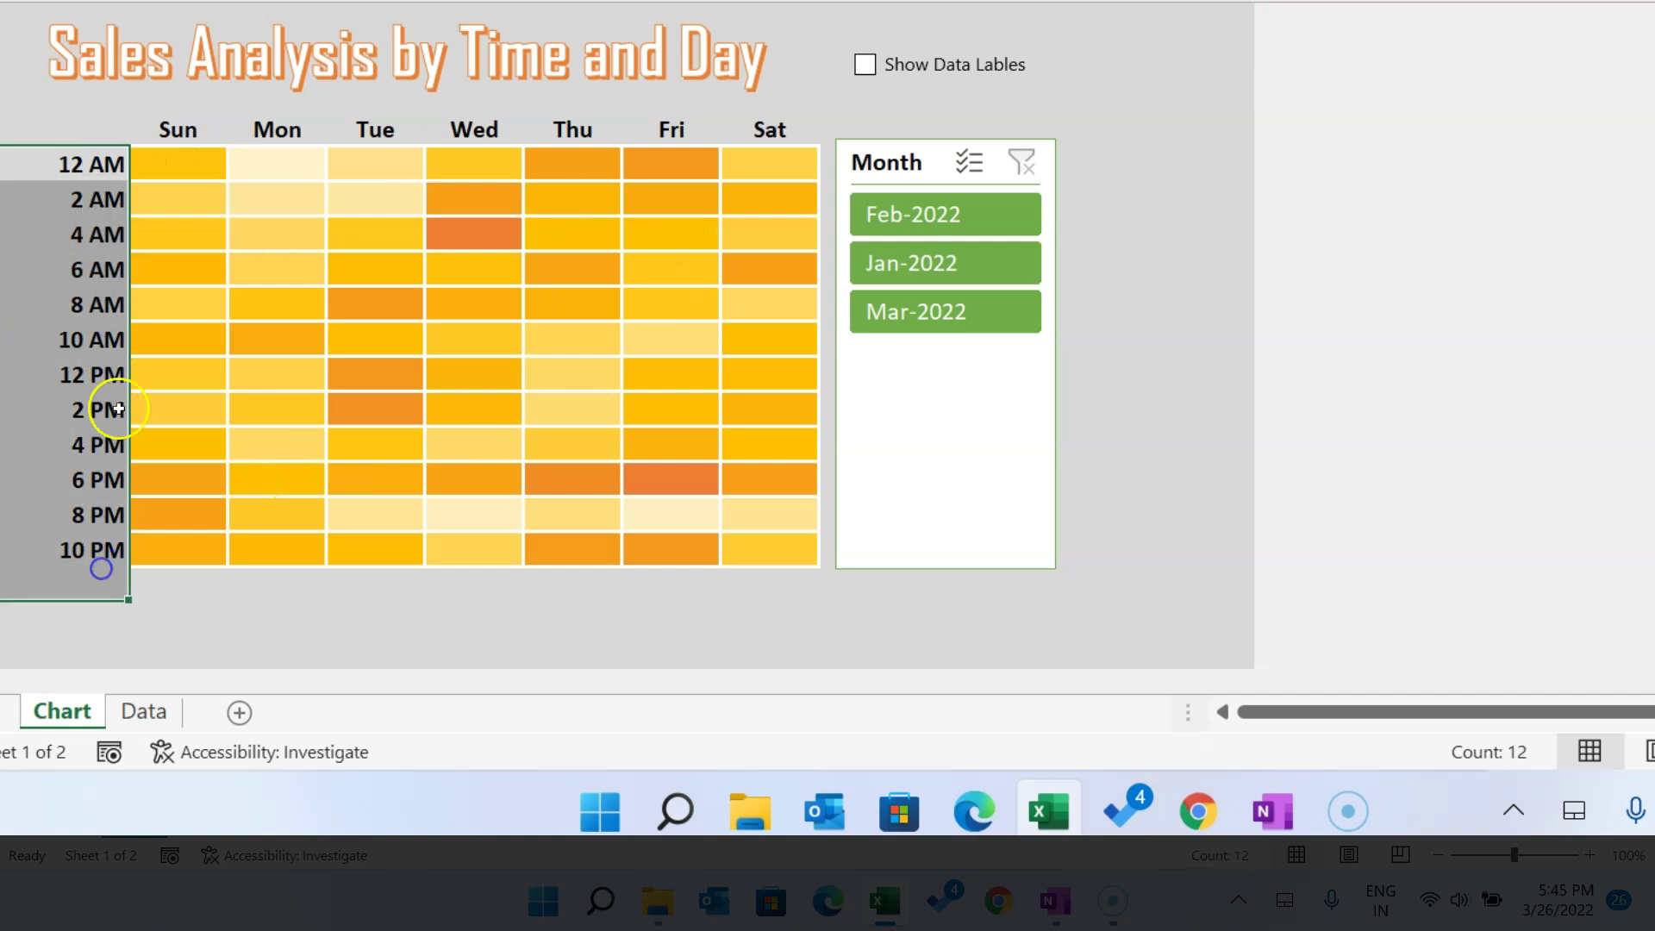
click(87, 164)
drag(178, 129, 784, 130)
click(1166, 192)
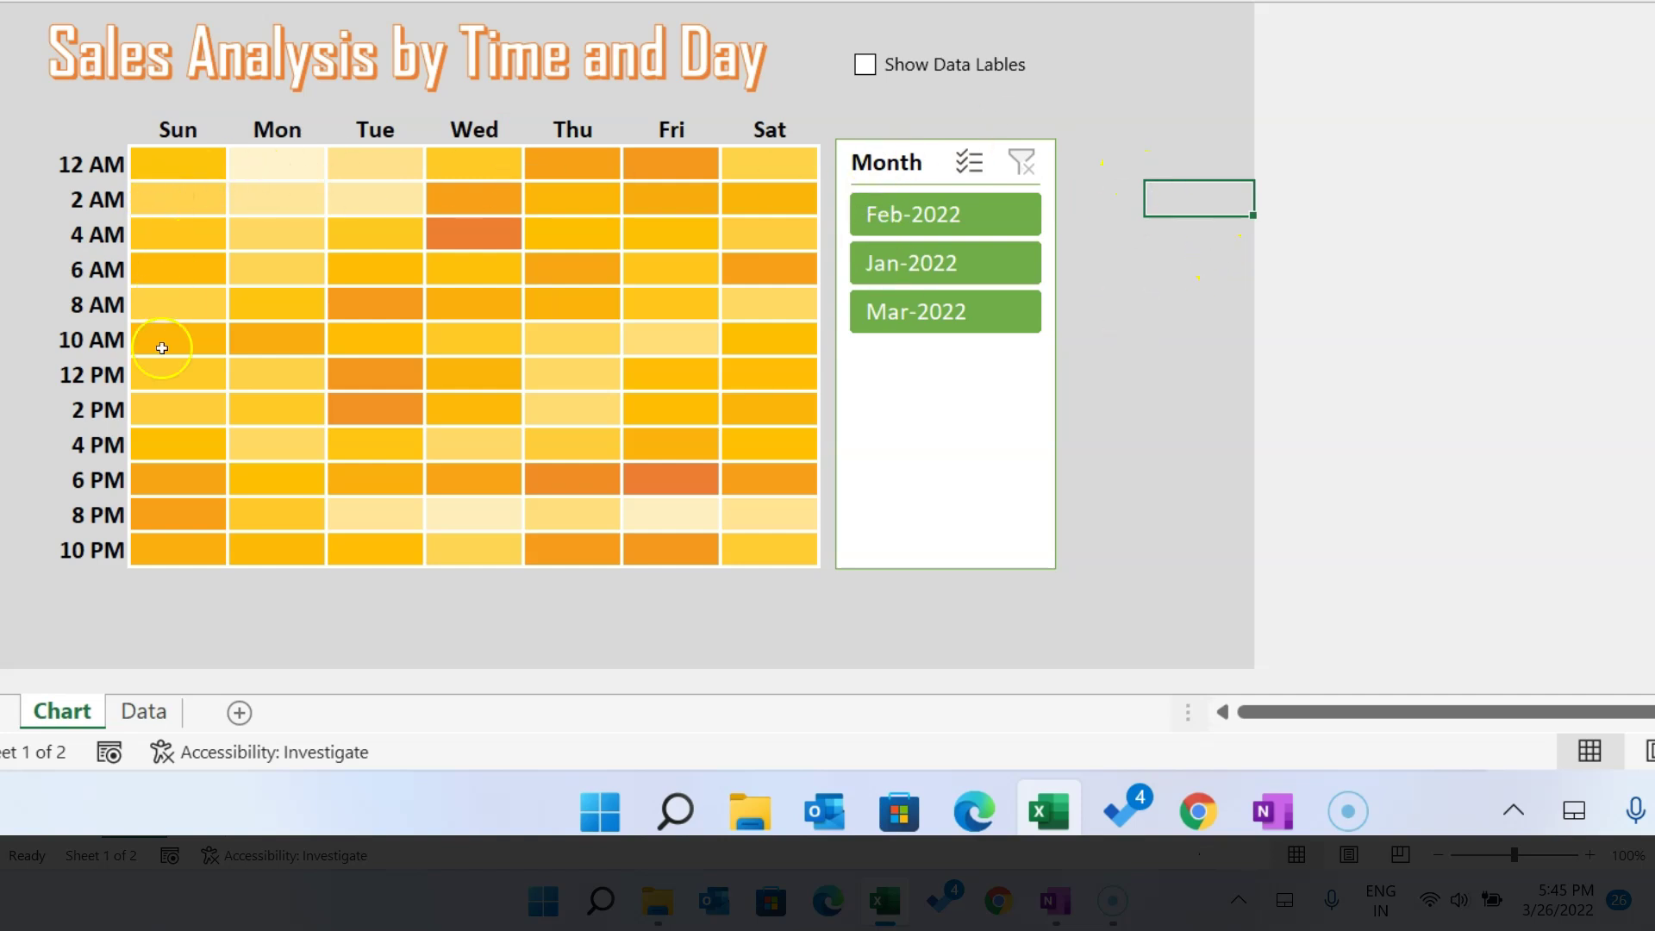
mouse_move(482, 309)
mouse_move(398, 304)
mouse_move(272, 175)
click(1188, 266)
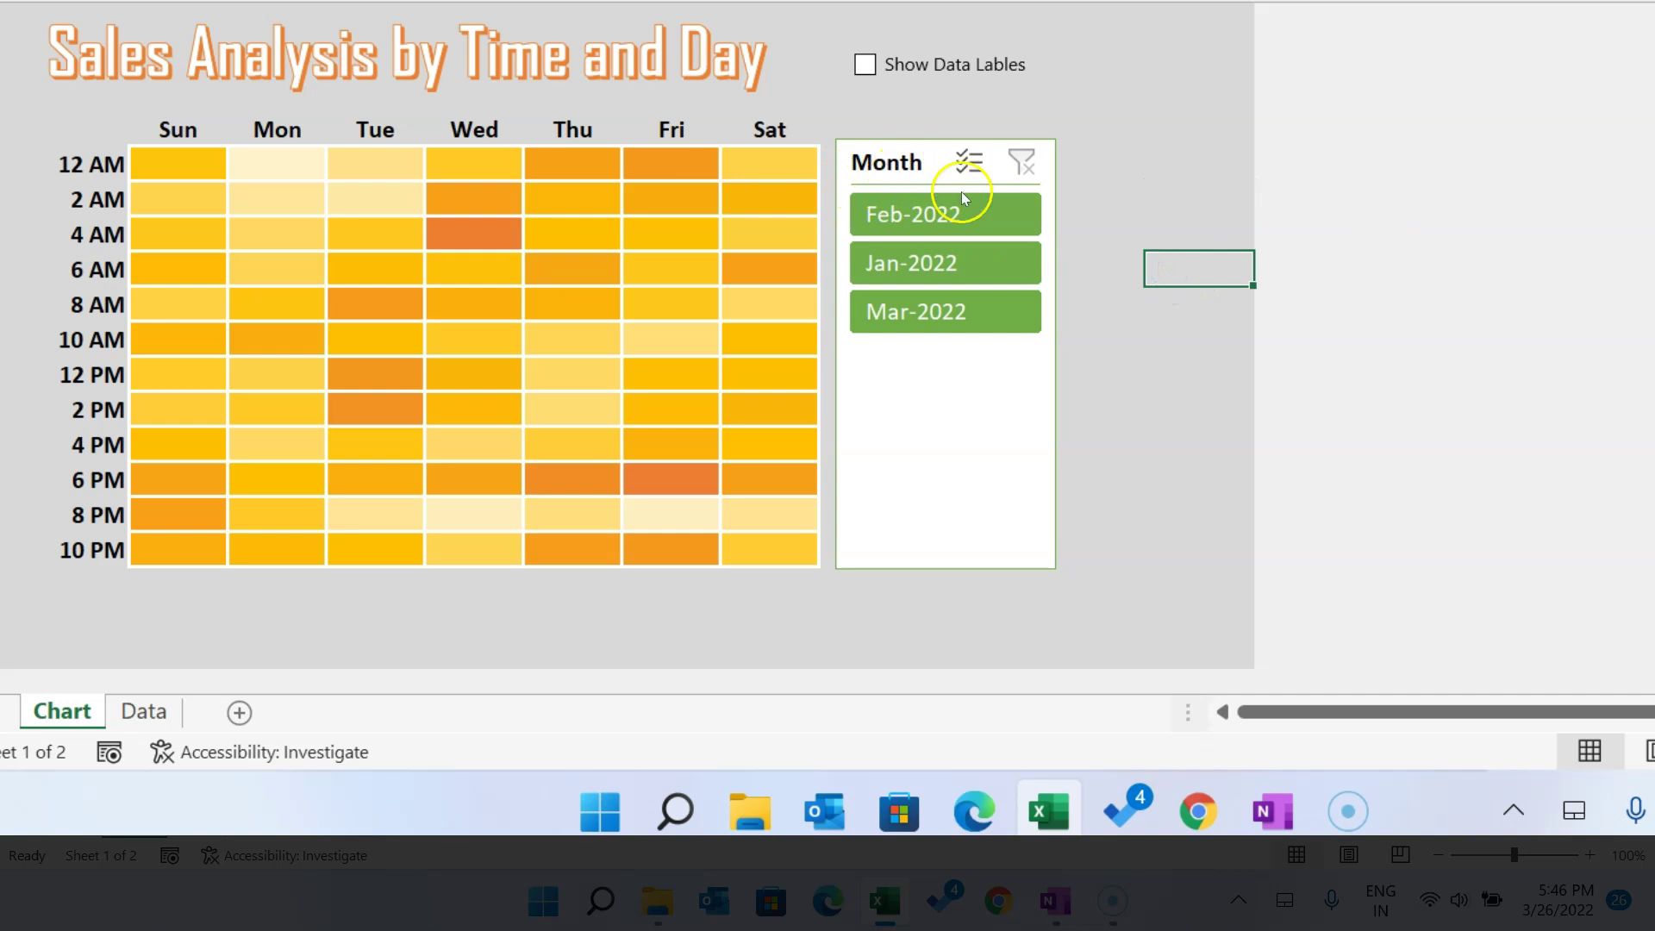
Step: Filter the heat map to Feb-2022, Jan-2022 and Mar-2022 in turn, then clear the Month filter
click(918, 216)
click(924, 263)
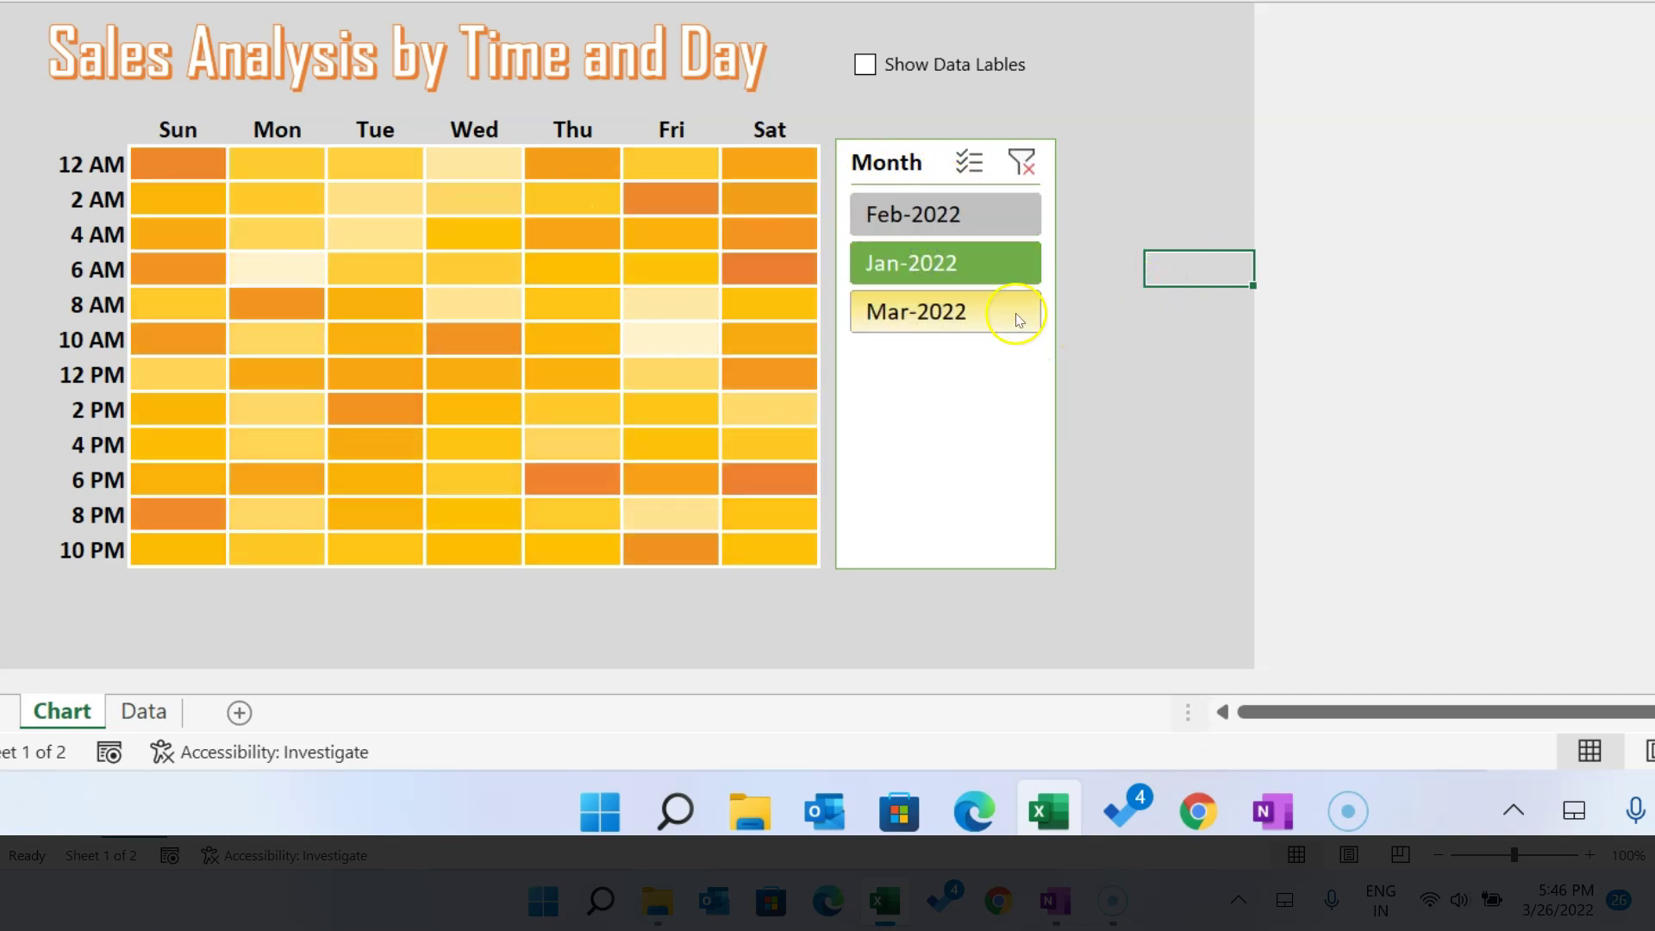
click(993, 306)
click(1022, 161)
click(1134, 134)
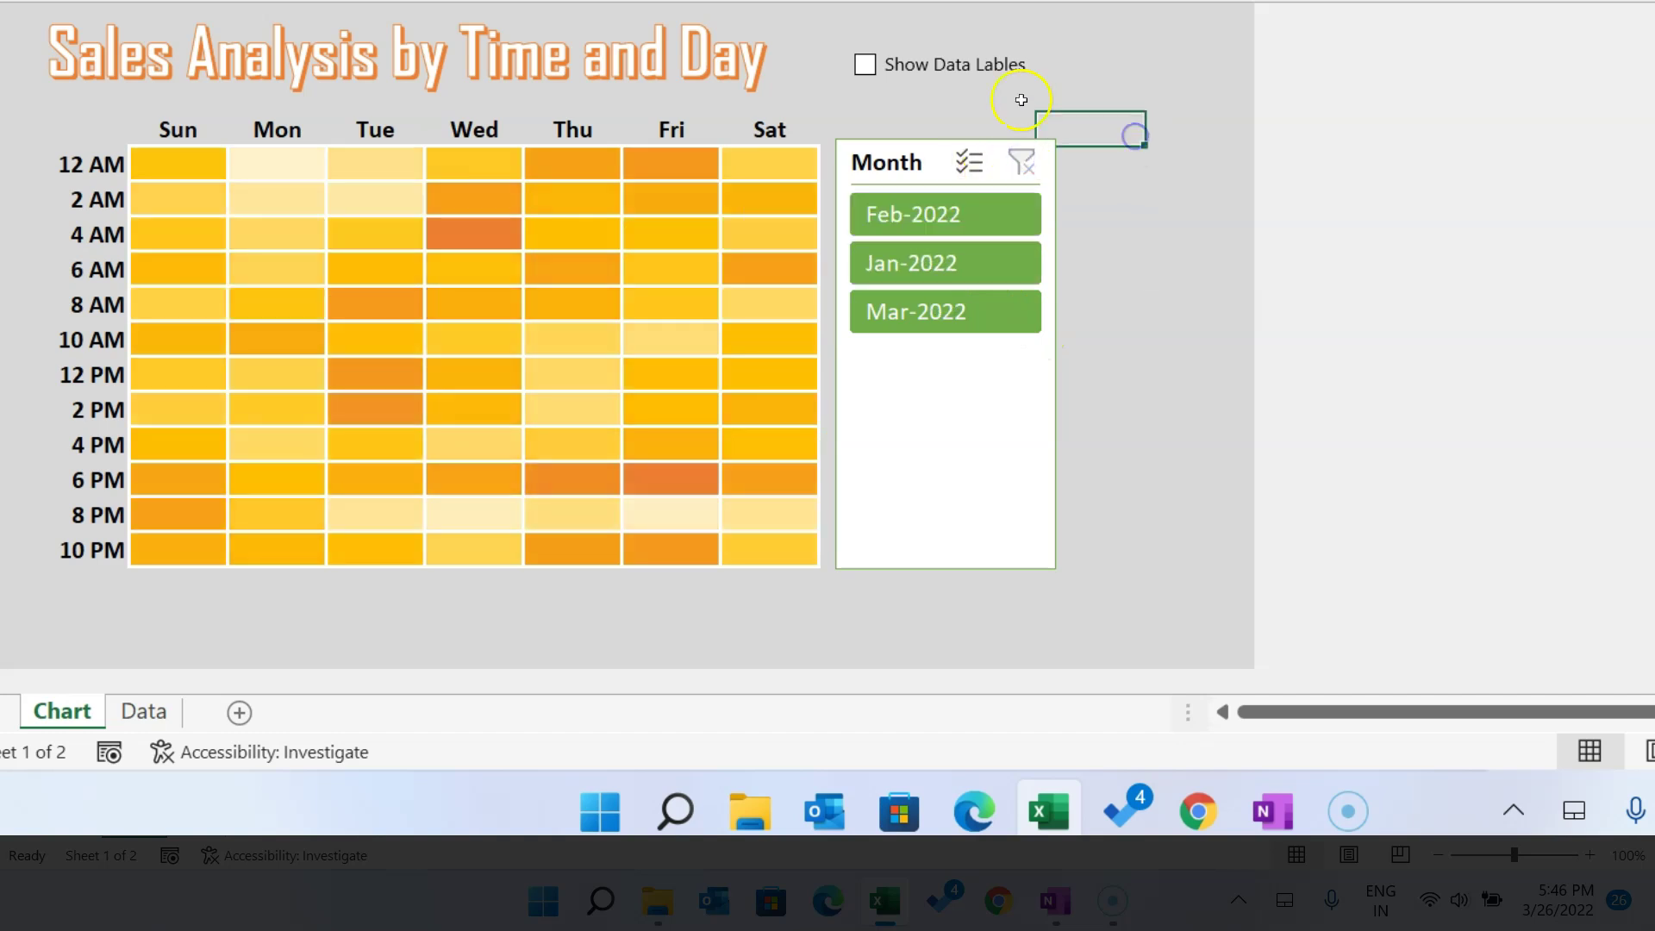
Step: Turn on Show Data Lables so each cell shows its sales value, e.g. 1393 for Fri 6 PM
click(865, 67)
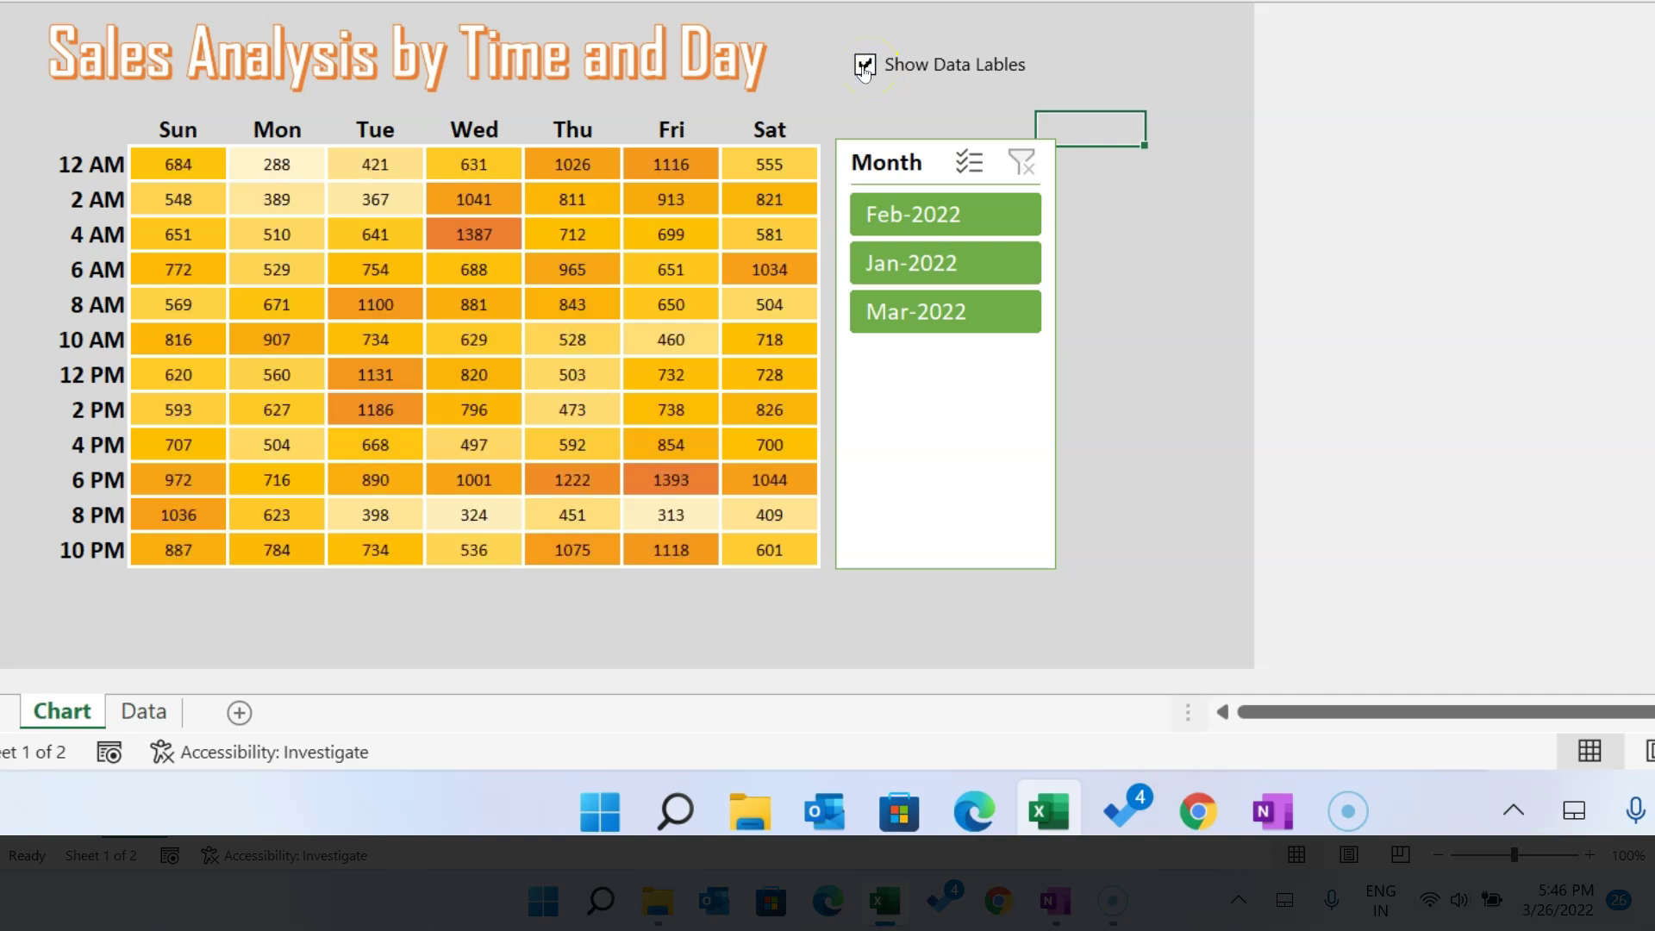
click(860, 73)
click(862, 69)
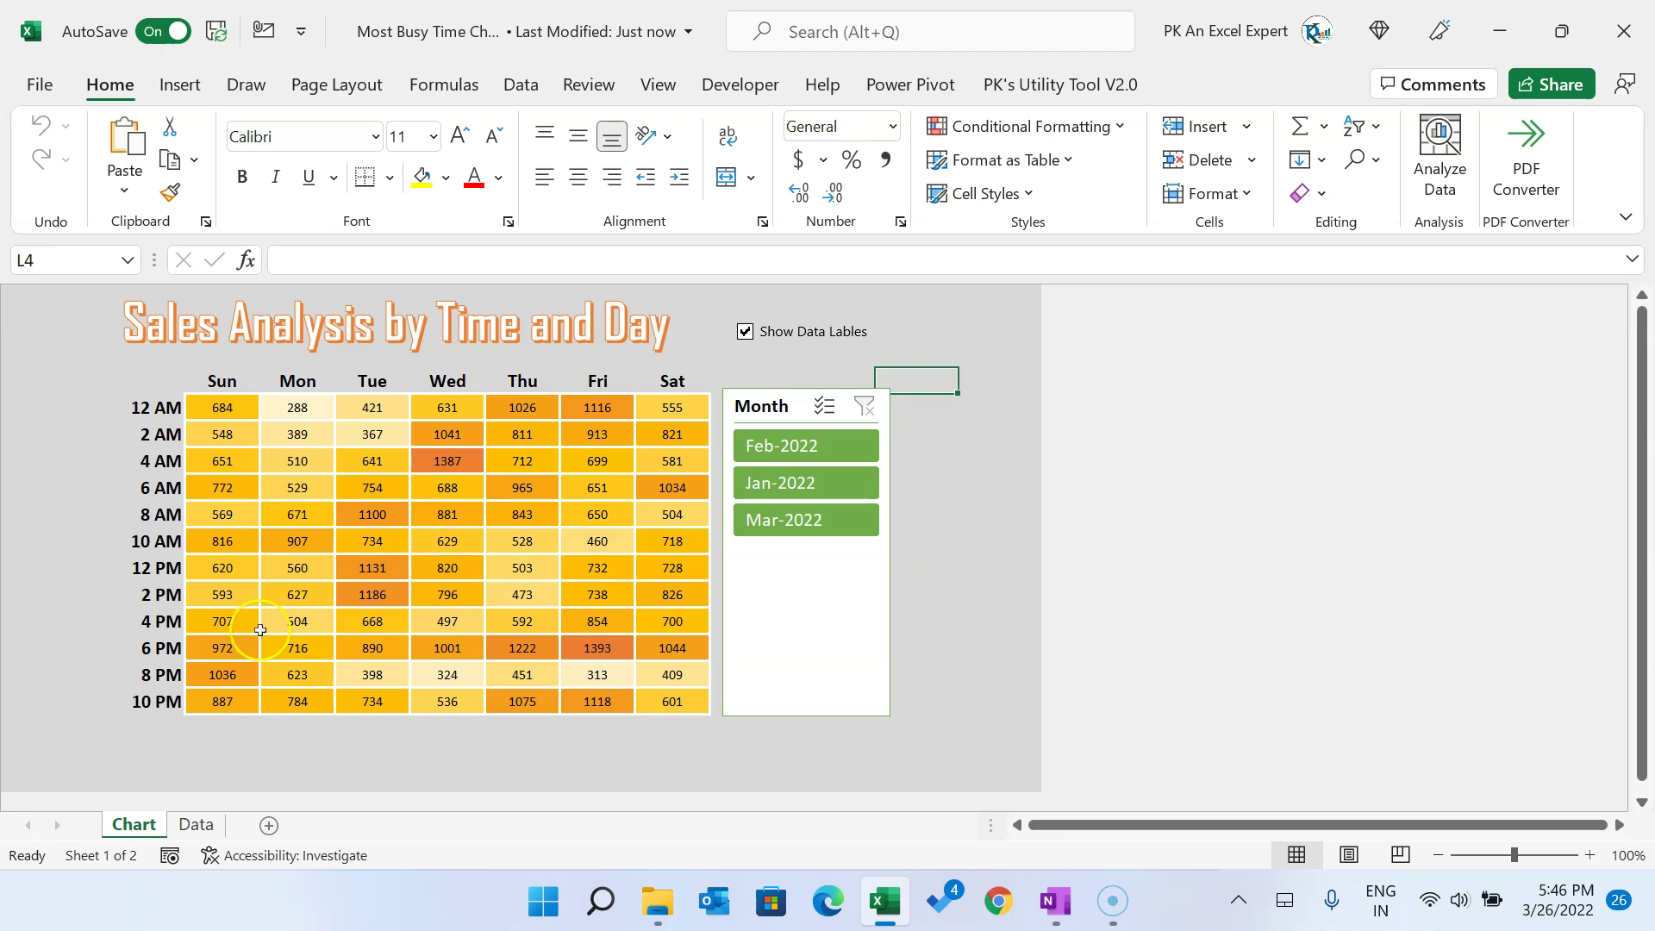
Step: Go to the Data sheet and find the end of the sales table
click(195, 824)
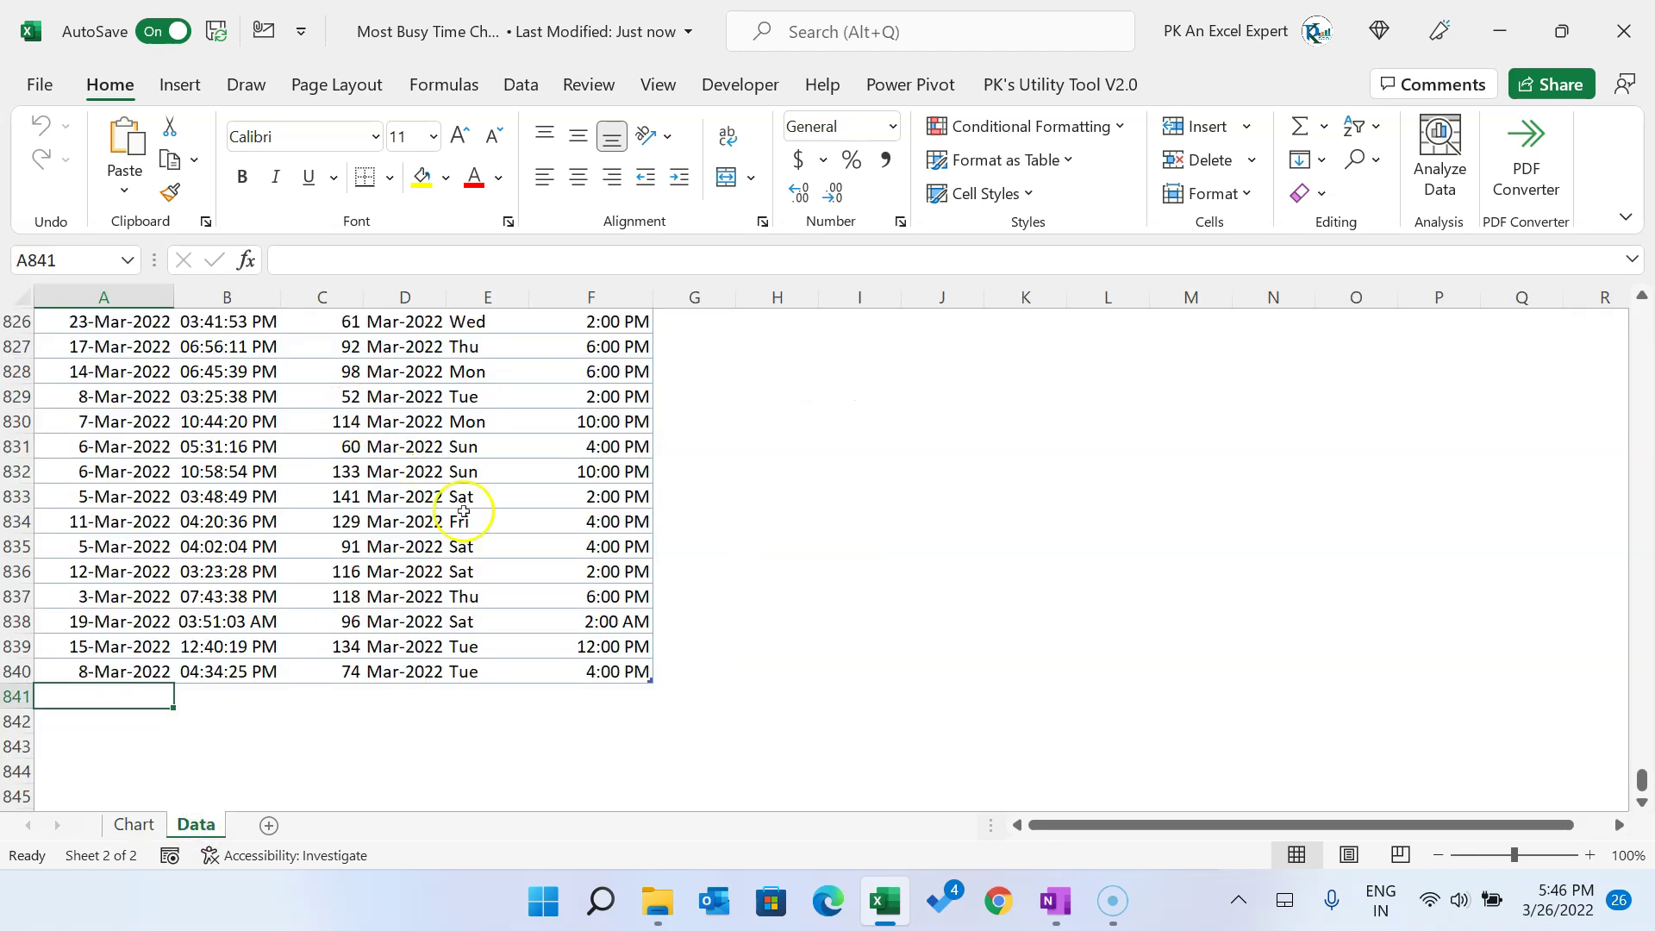
click(248, 500)
scroll(355, 595, up, 6)
scroll(356, 595, up, 12)
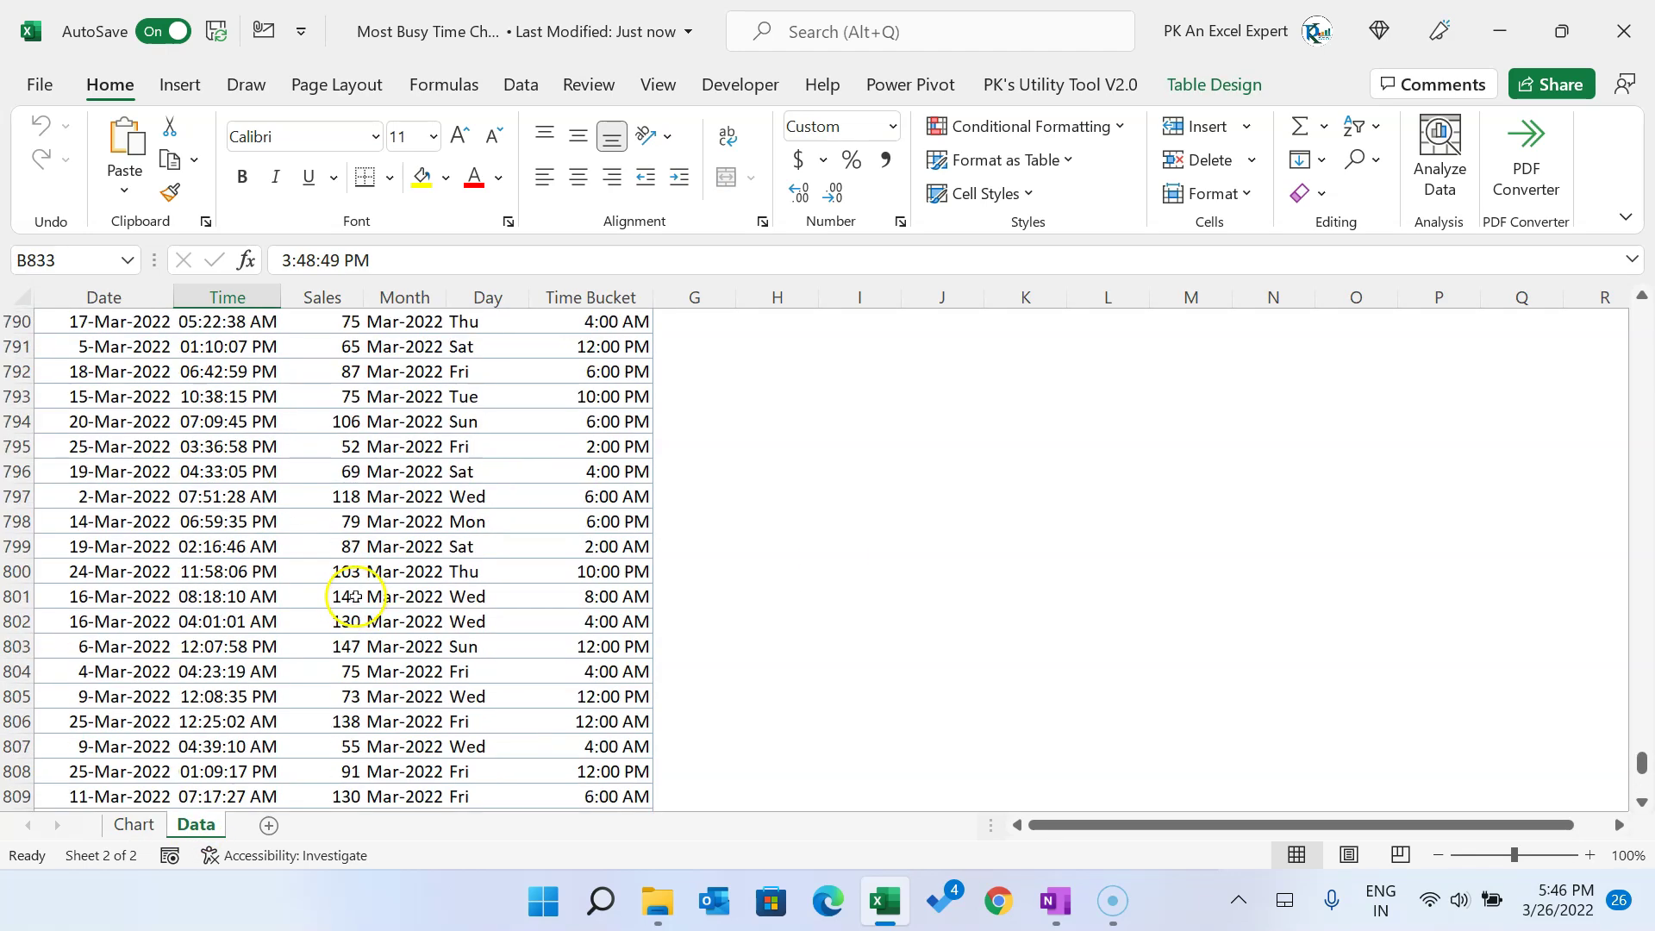
scroll(359, 621, down, 16)
scroll(369, 626, down, 10)
scroll(369, 626, up, 5)
Step: Add a 1-Apr-2022 row with the time copied from above (04:34:25 PM) and Sales 200, then return to Chart
click(101, 472)
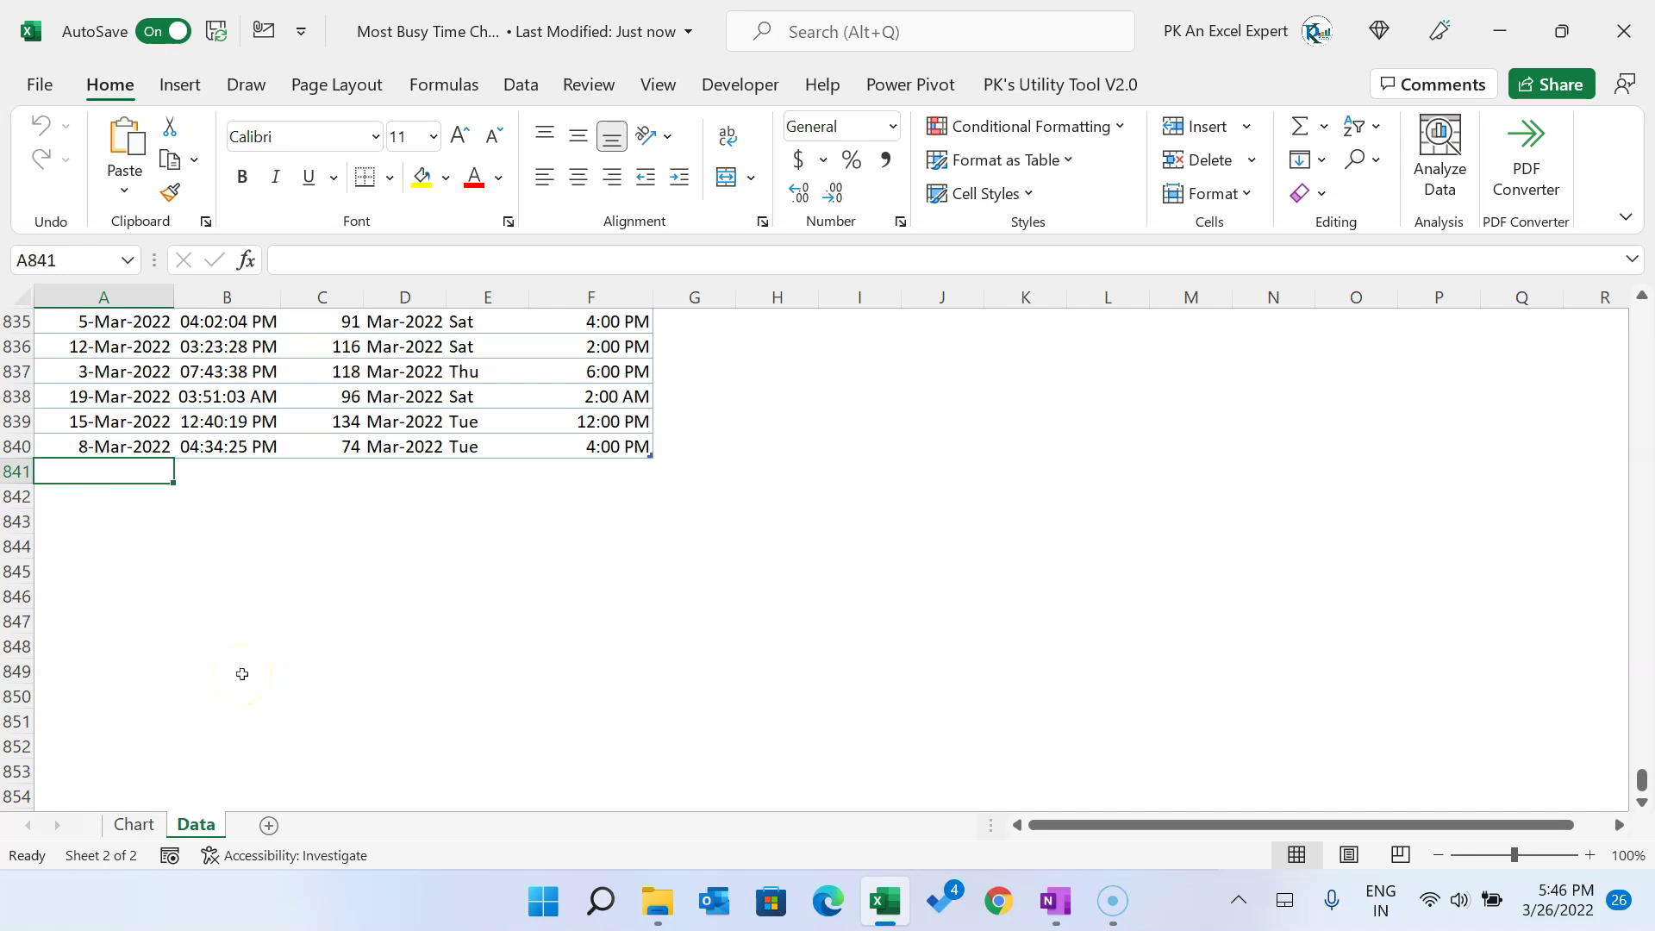
text(1apr2022)
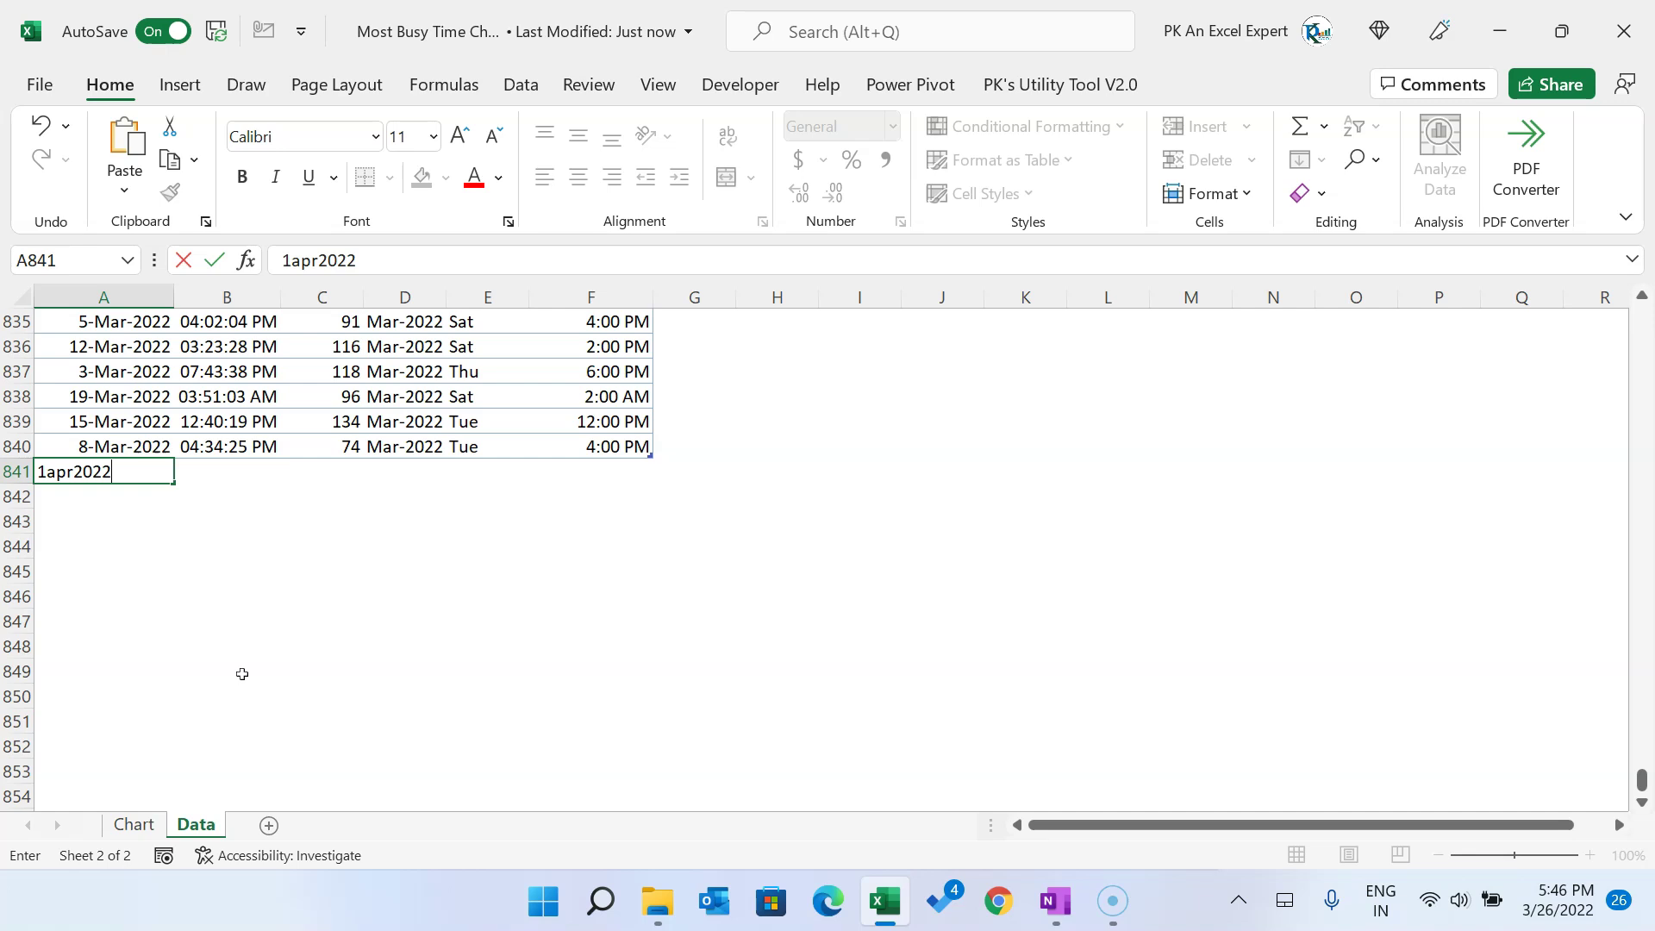
key(Tab)
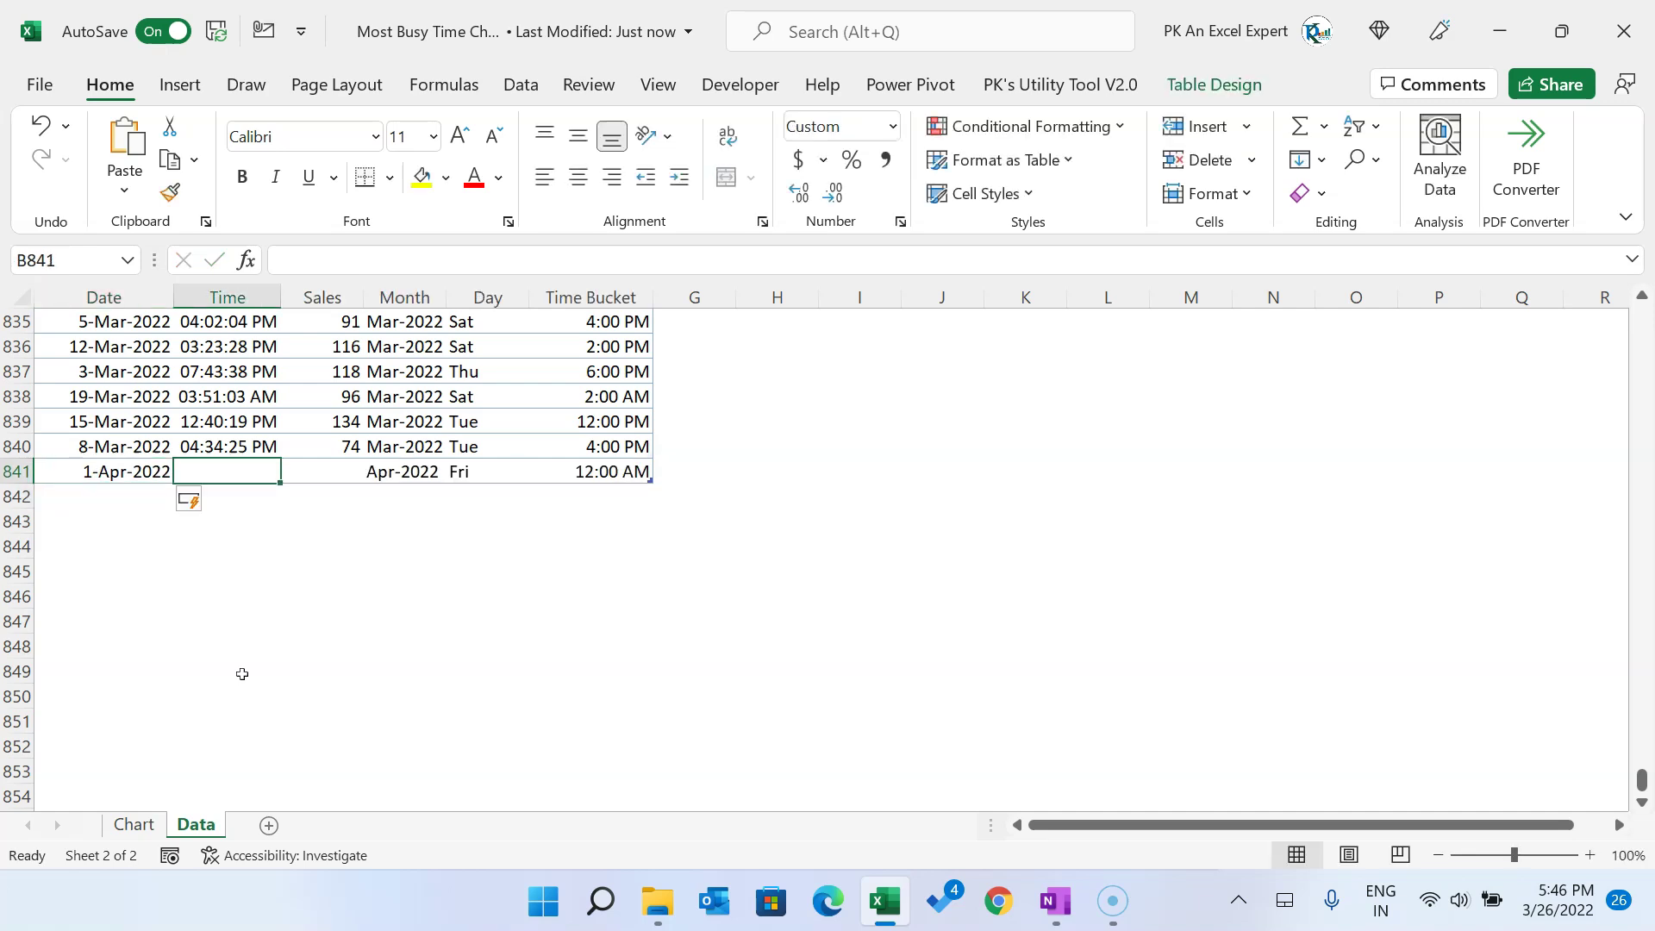
key(ctrl+d)
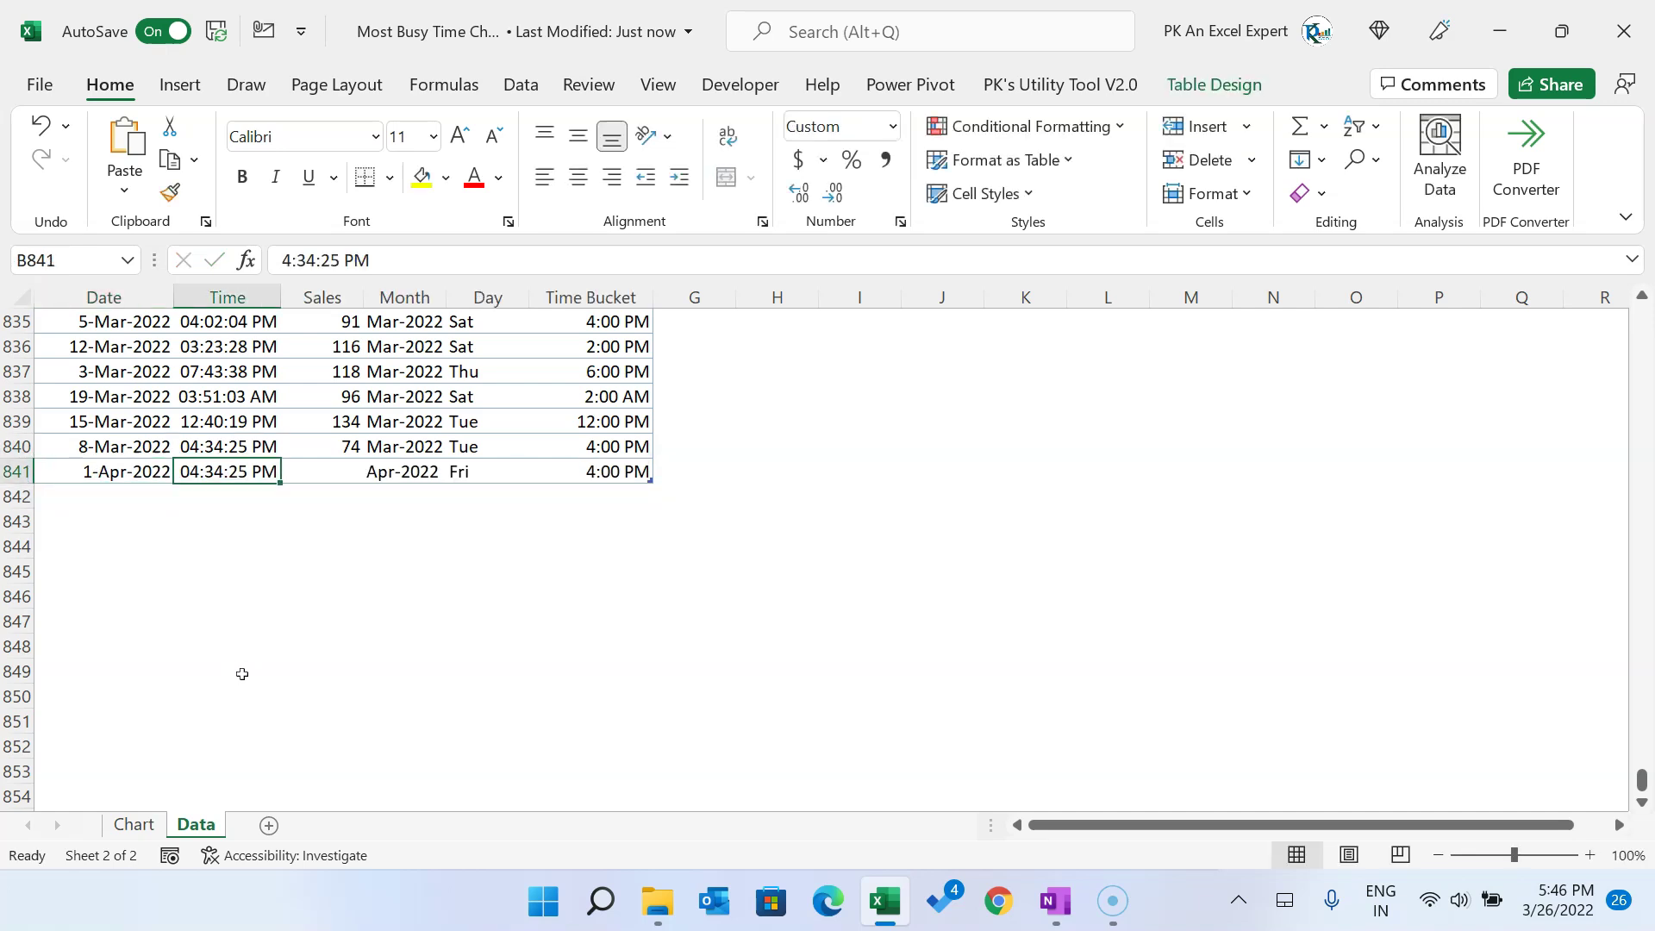
key(Tab)
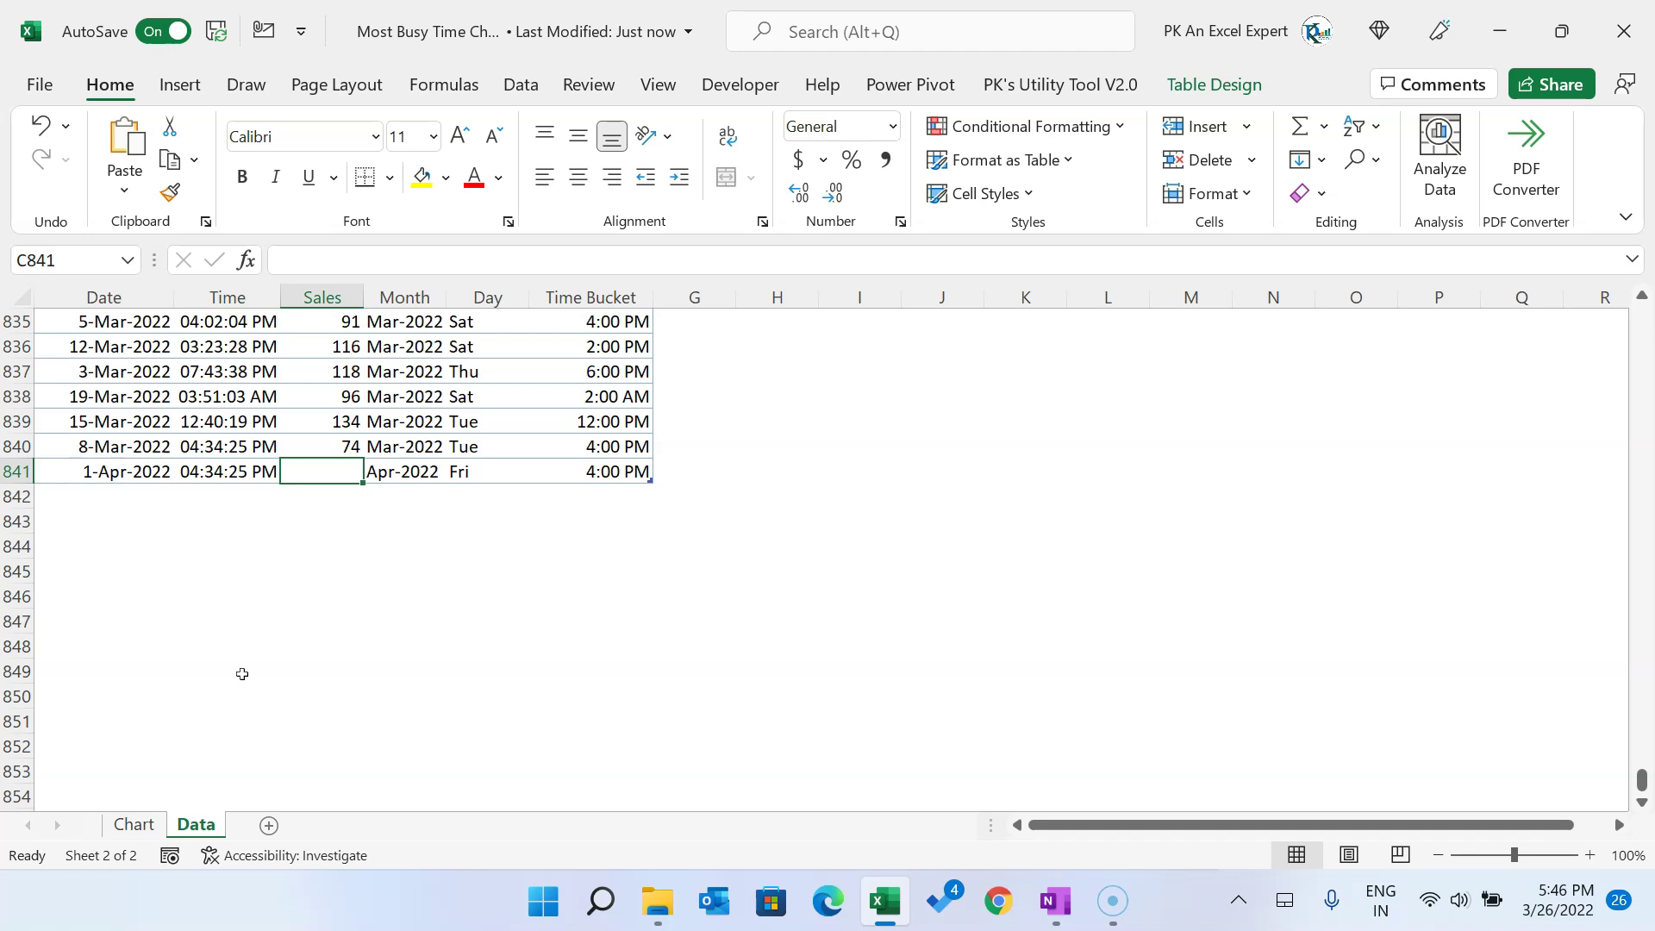
text(200)
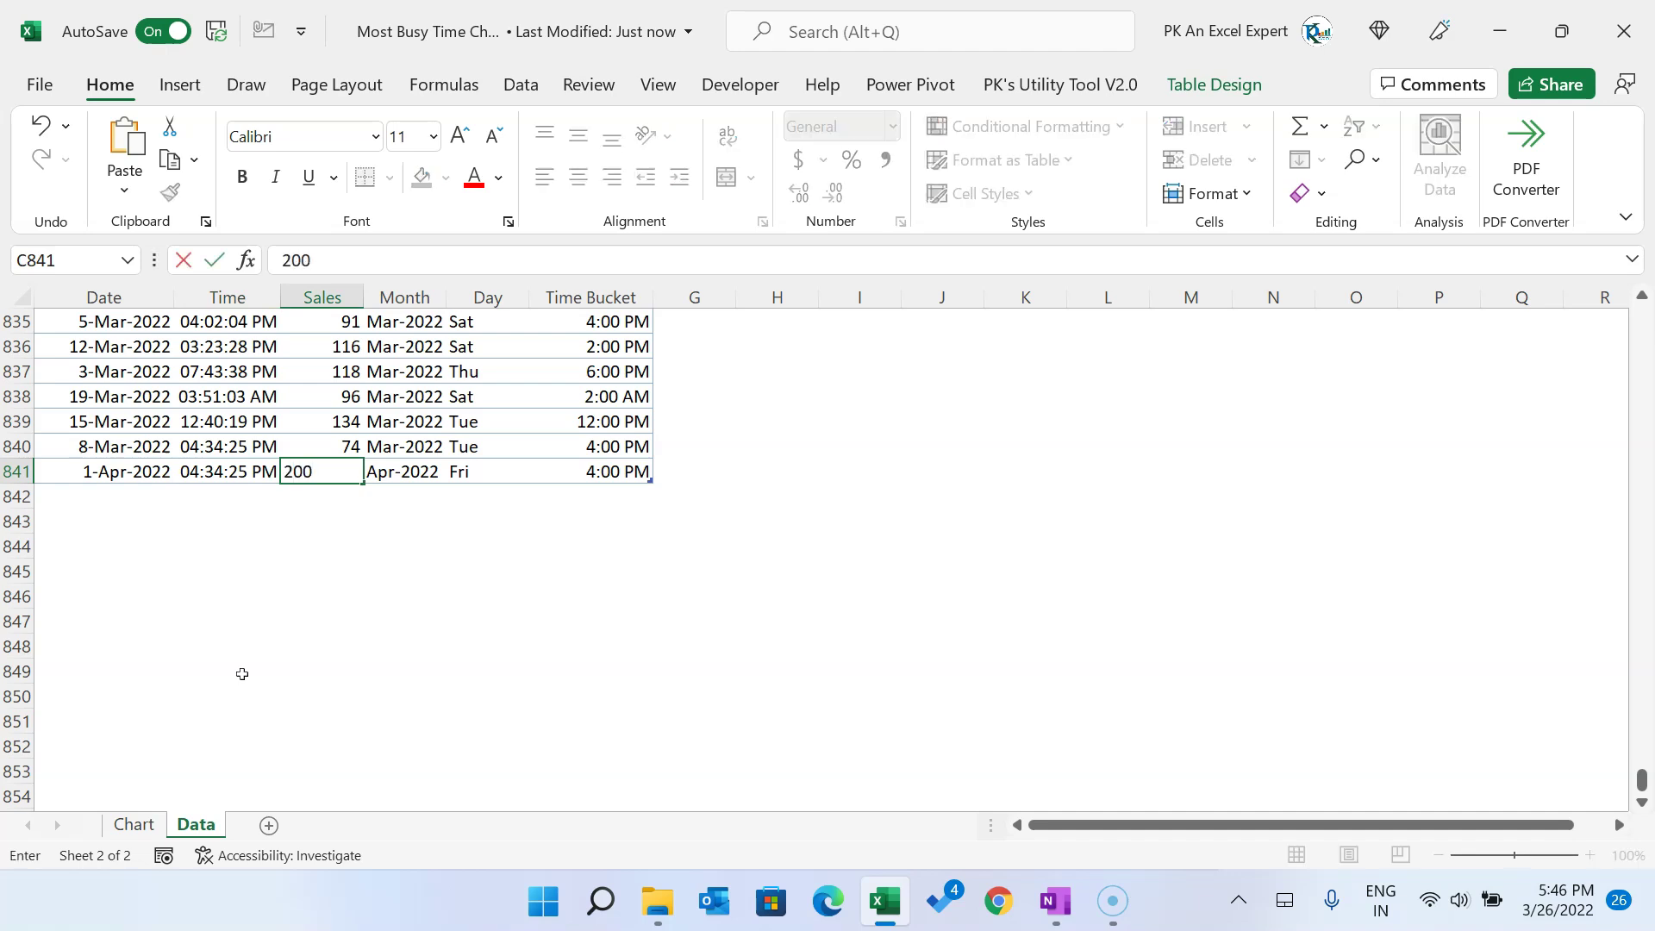
key(Return)
key(ctrl+Page_Up)
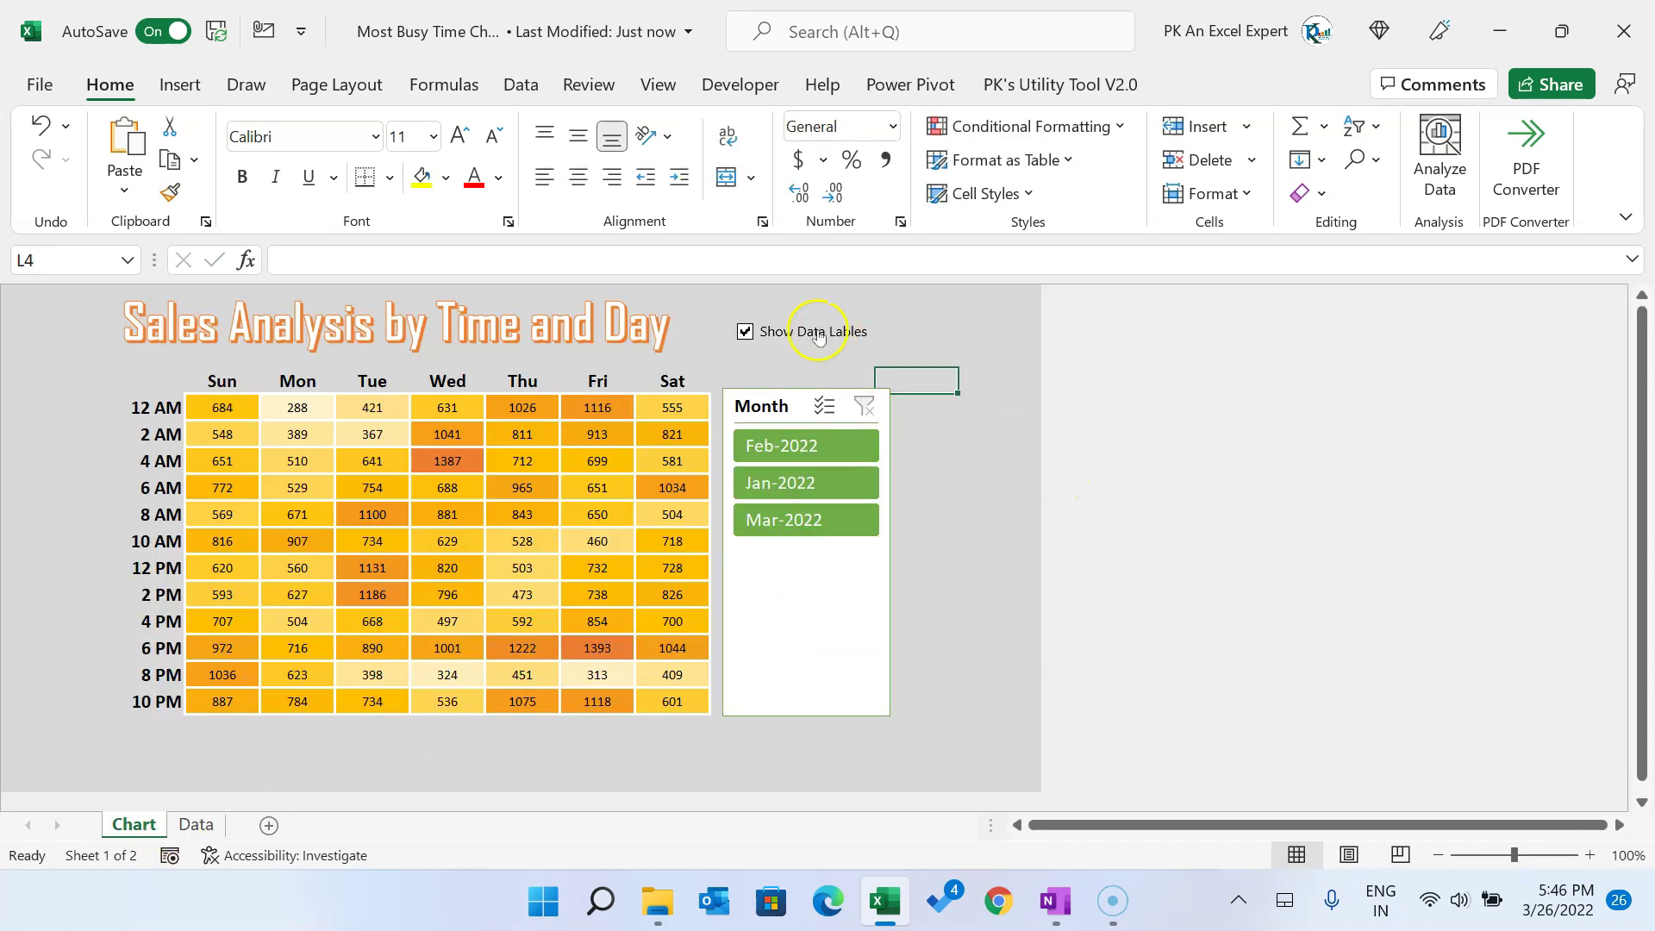
Step: Refresh All, filter the slicer to Apr-2022 to see Fri 4 PM at 200, then clear the filter
click(521, 83)
click(218, 166)
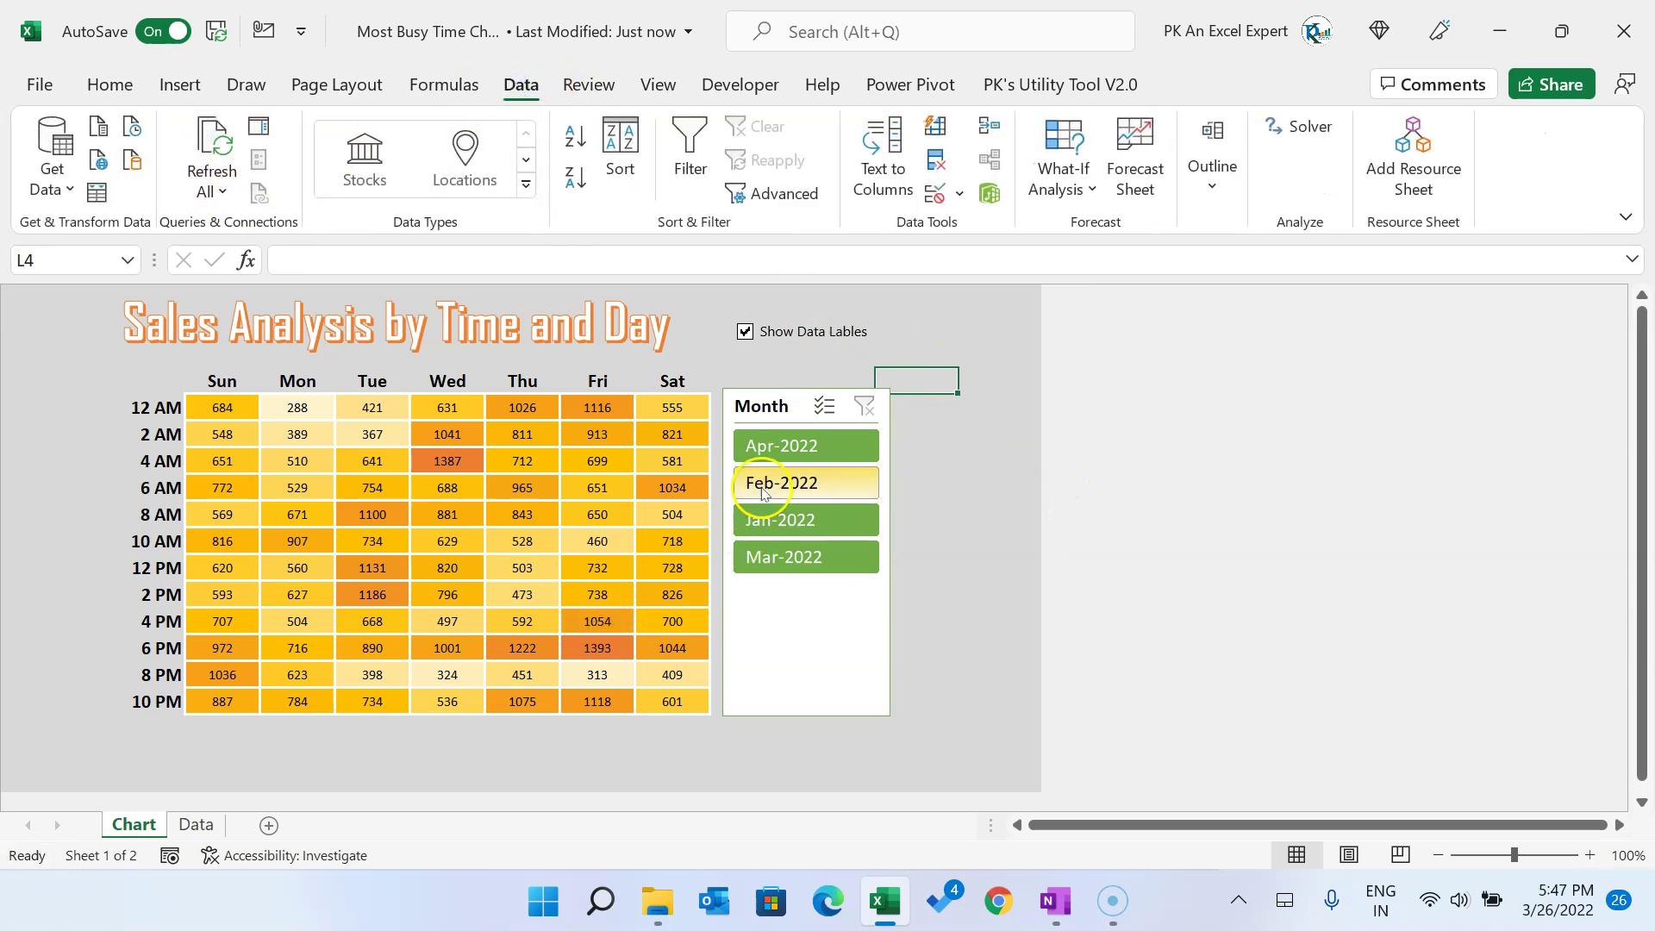
click(851, 451)
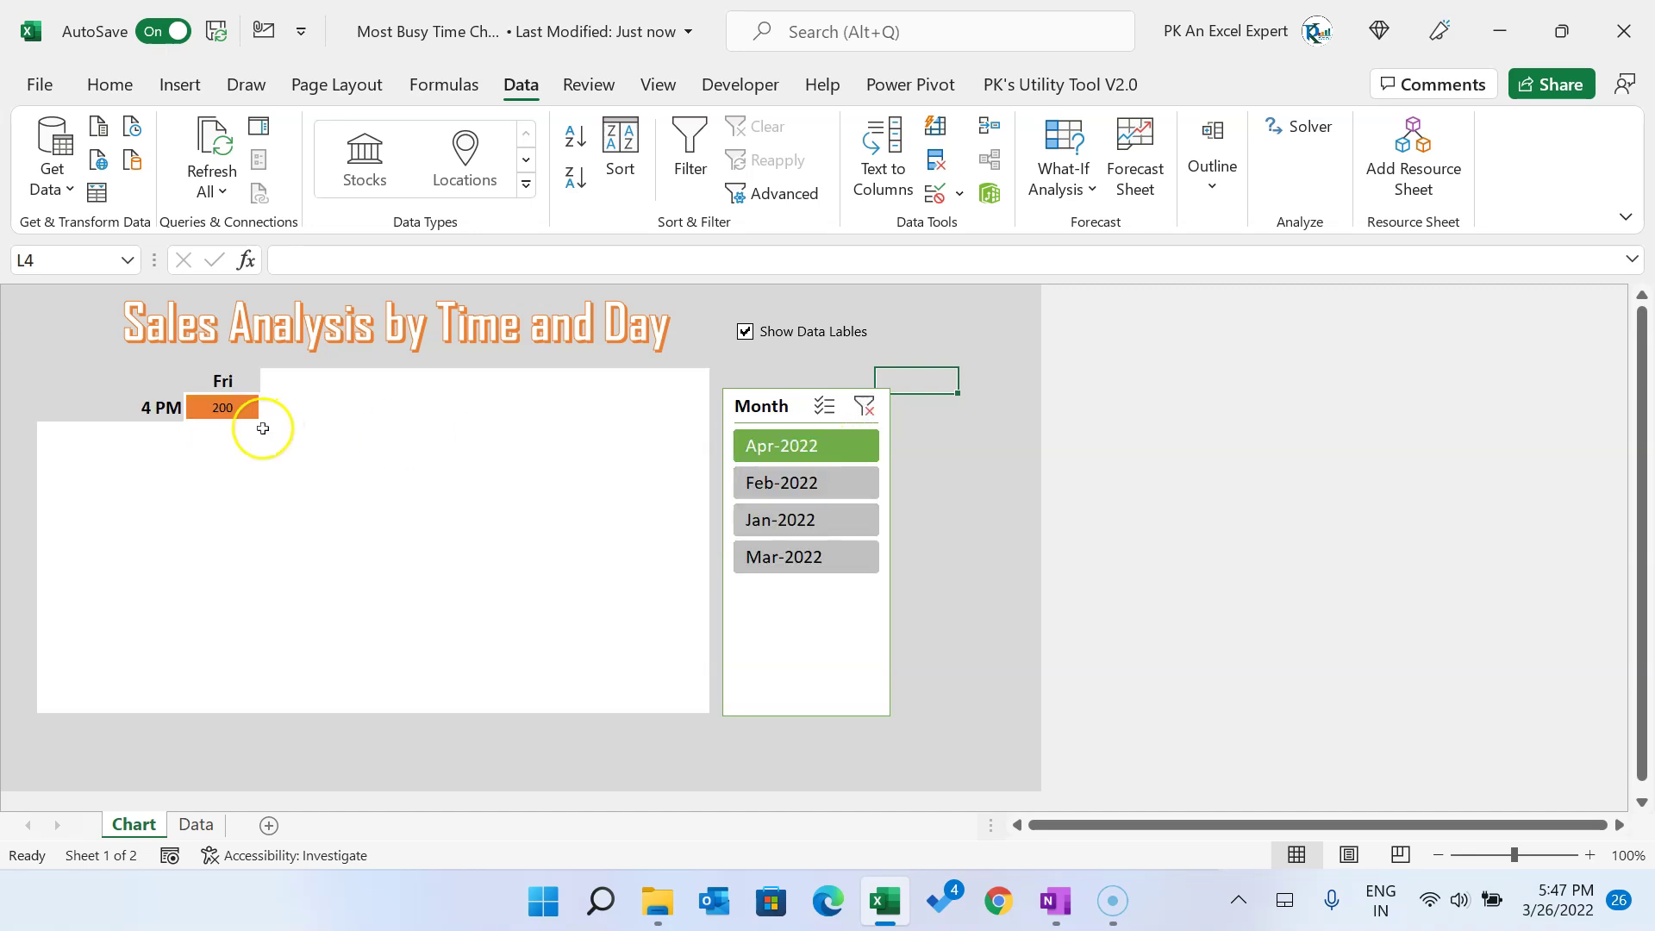
click(222, 410)
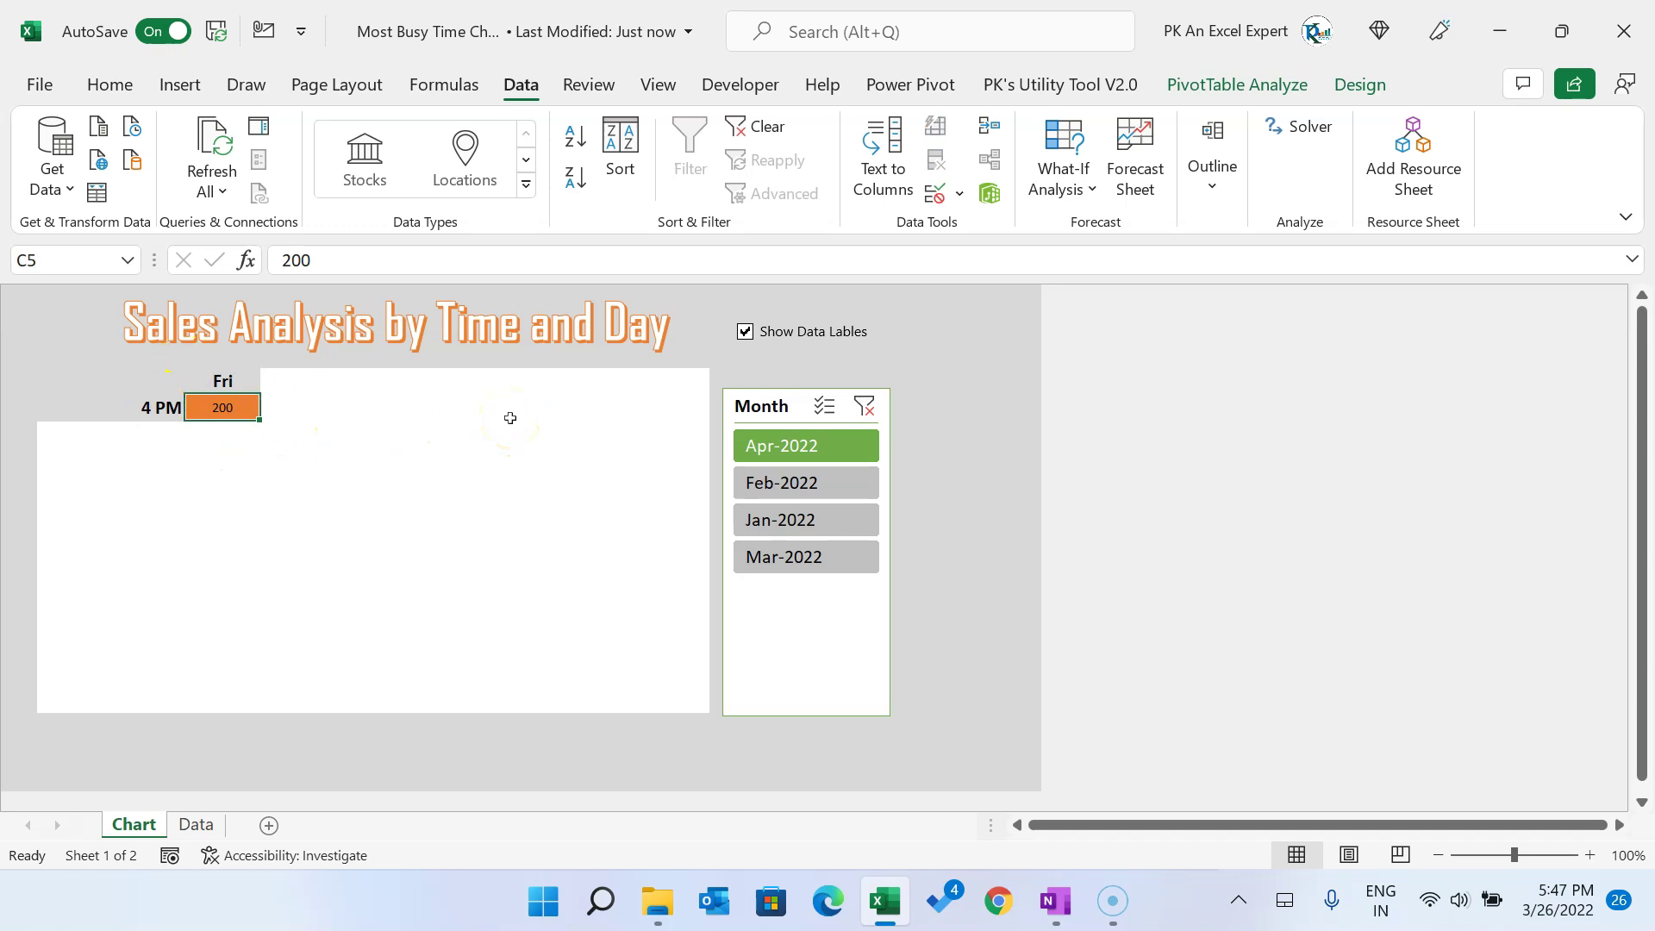
click(865, 406)
click(1005, 369)
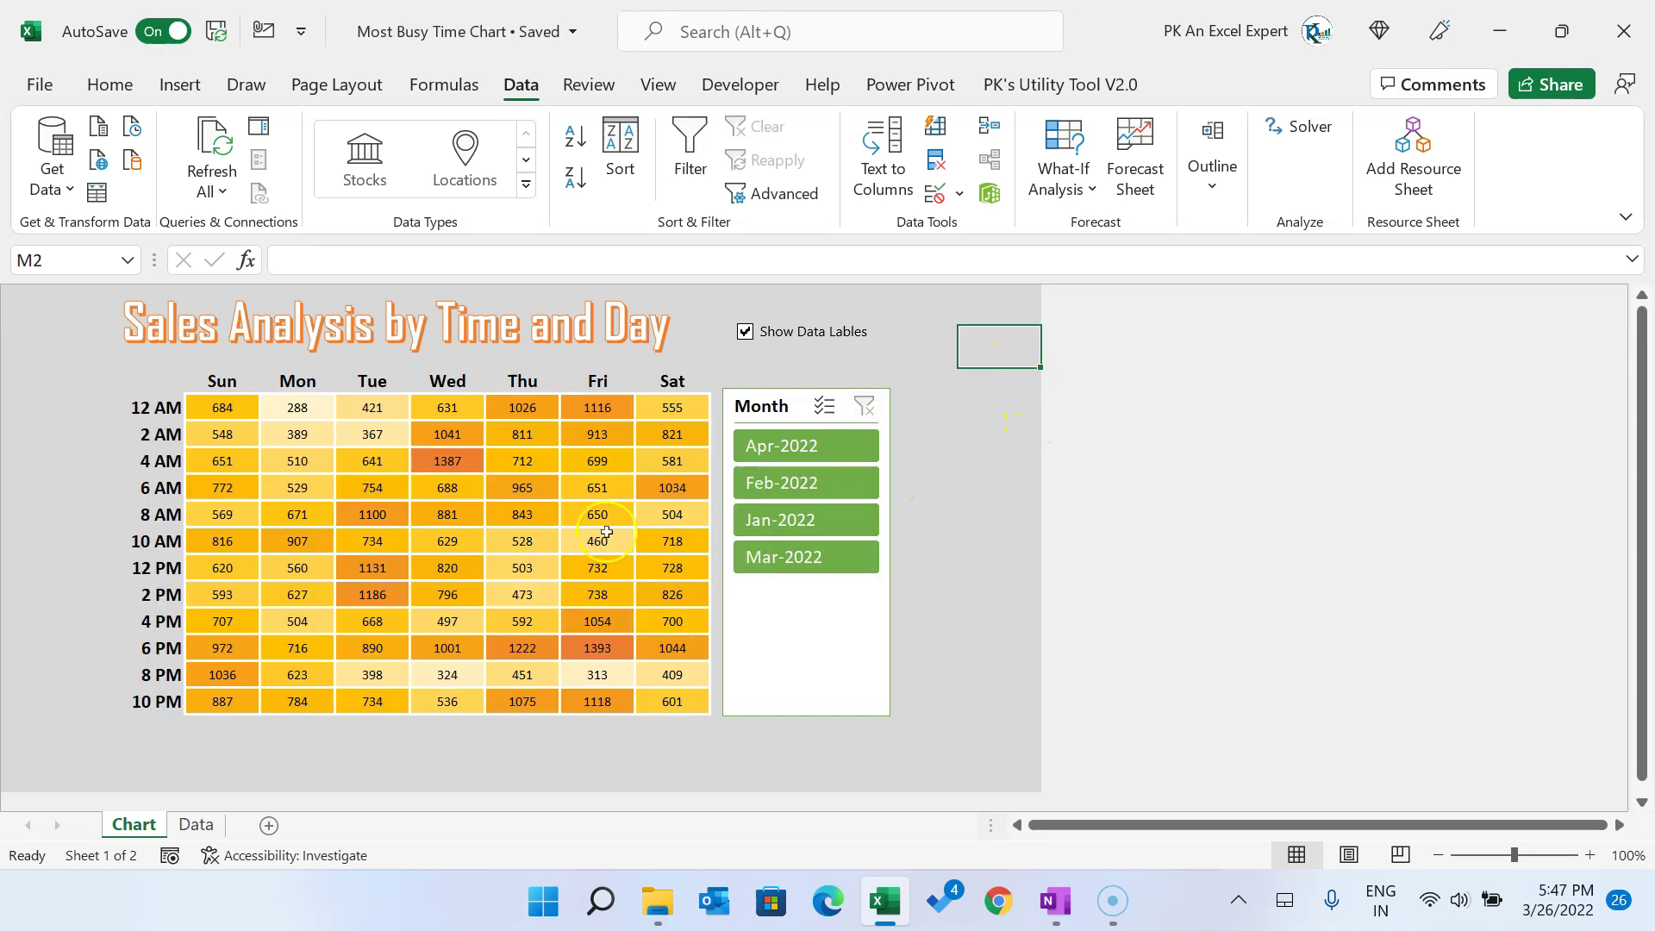
Step: Copy the Data table A1:F841 and paste it into a new blank workbook, Book2
click(200, 825)
click(222, 446)
key(ctrl+Up)
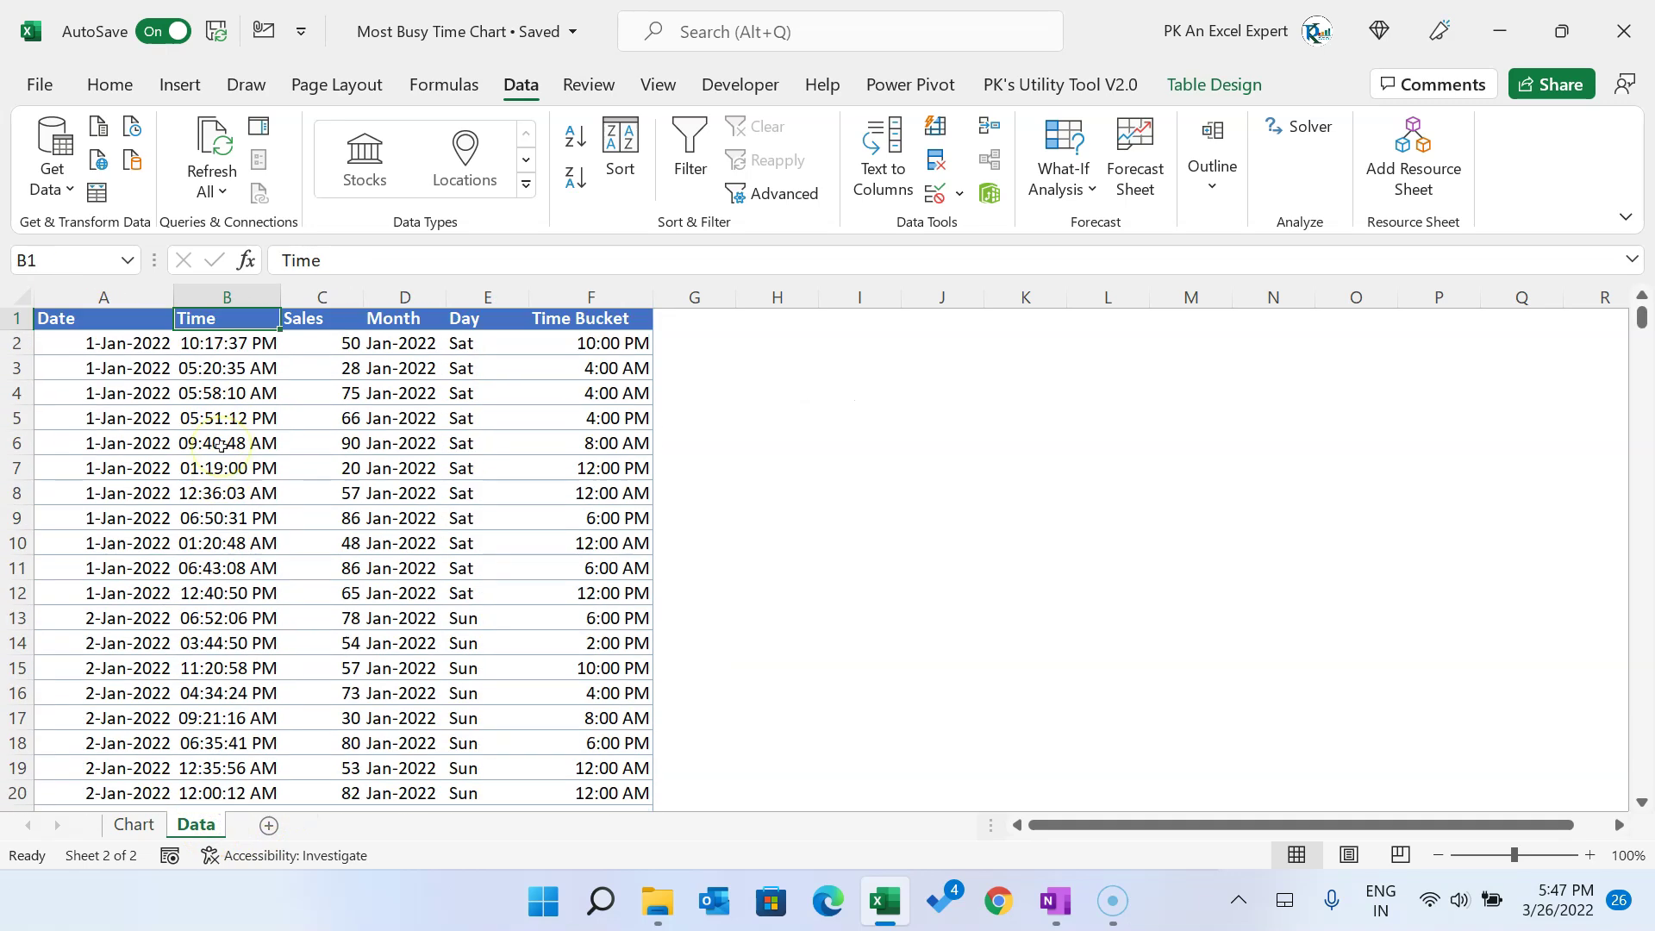
key(Left)
key(ctrl+shift+End)
key(ctrl+Home)
key(ctrl+shift+End)
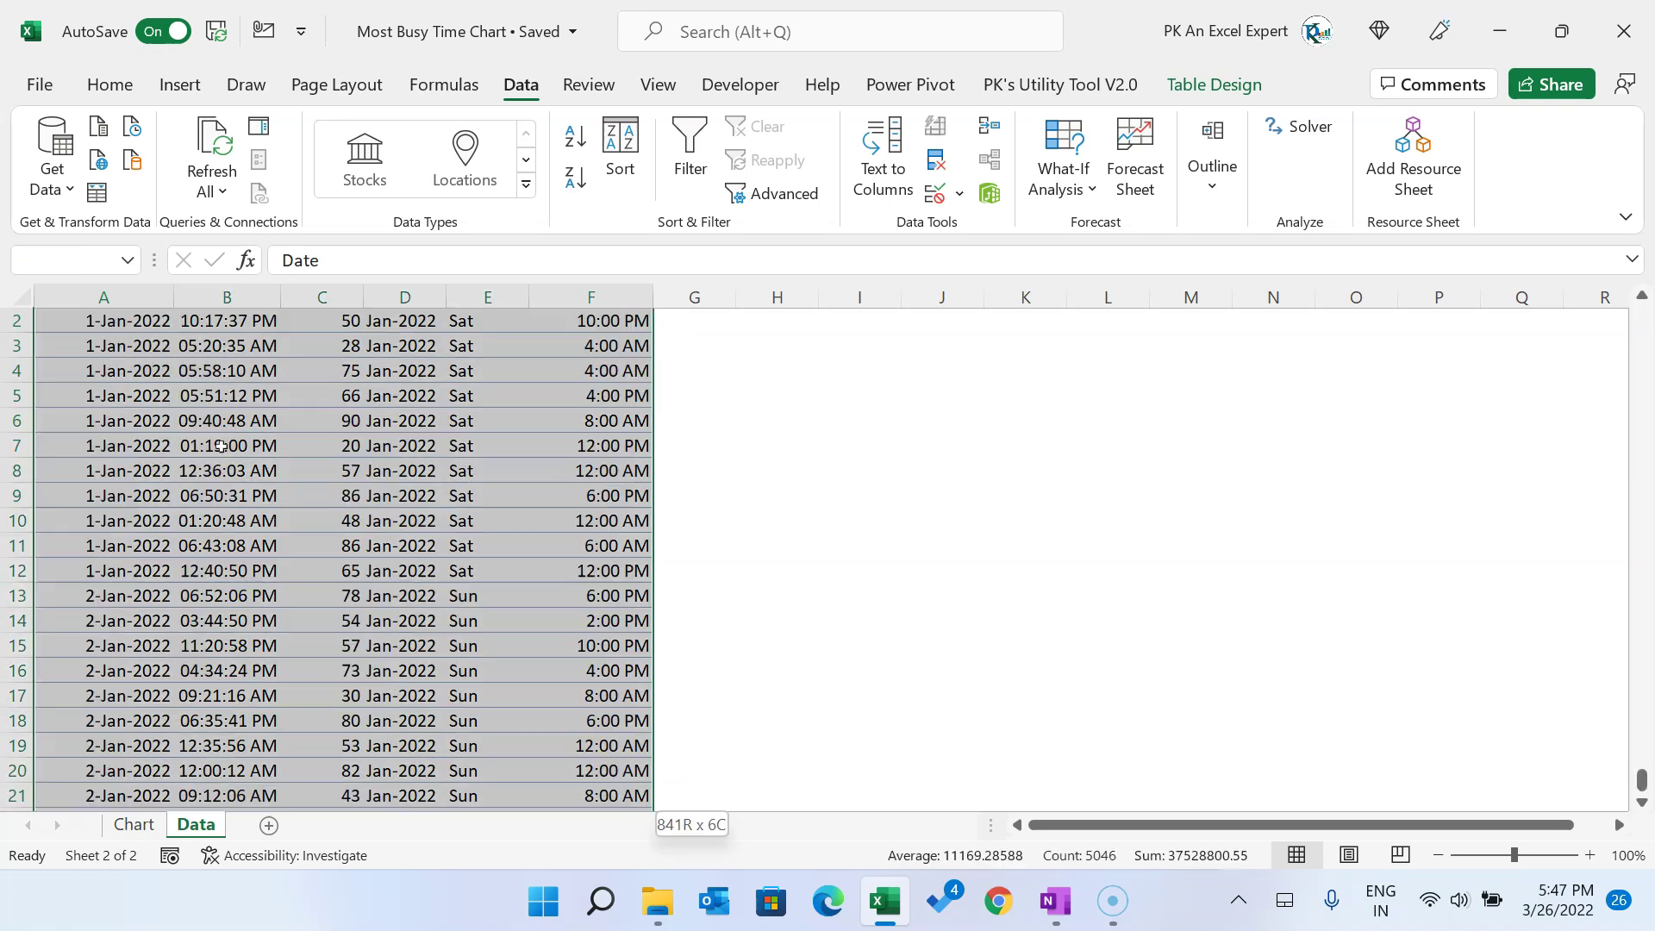
key(ctrl+c)
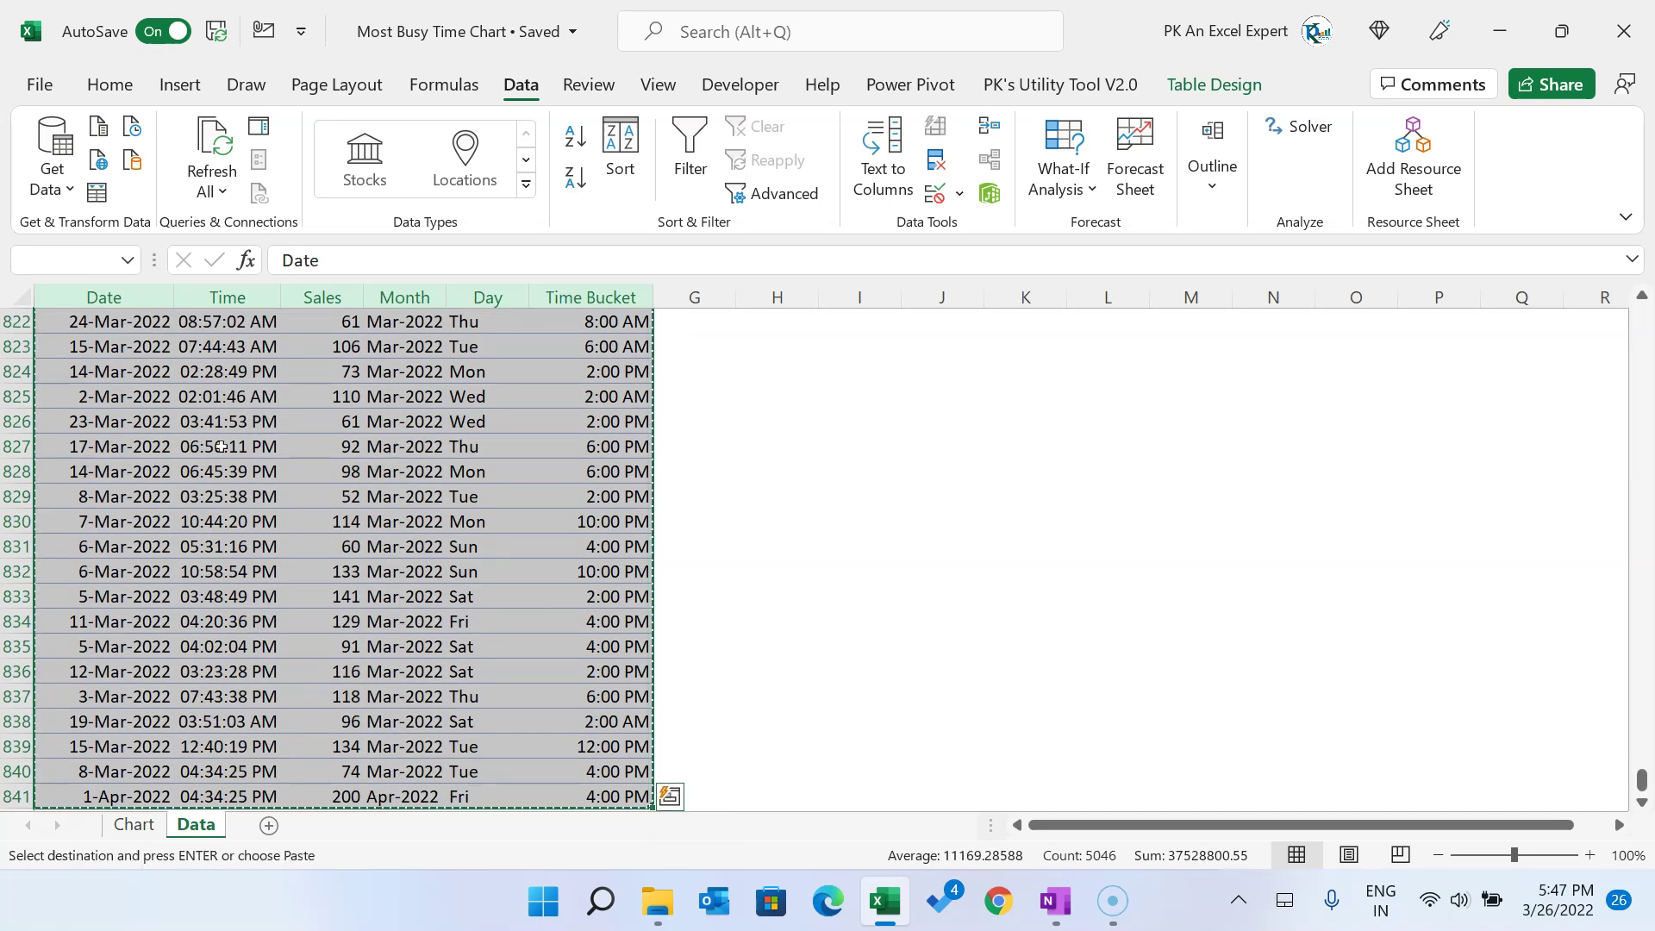
key(ctrl+n)
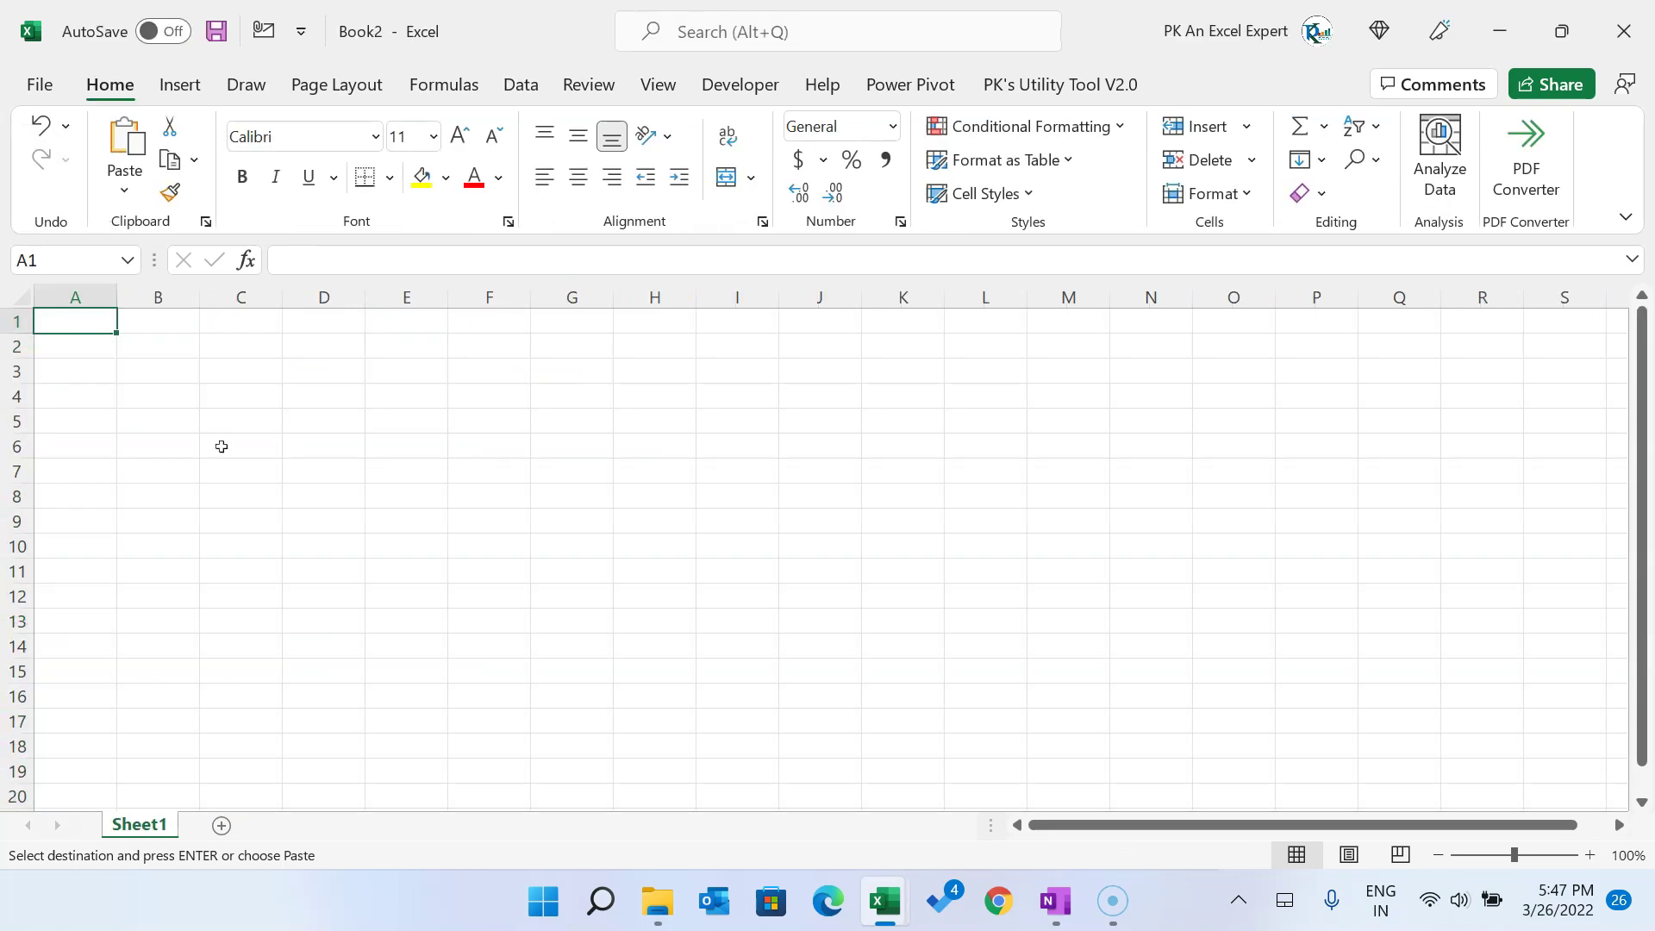
key(ctrl+v)
Step: Autofit the Date and Time columns, widen Sales and centre its values
double_click(116, 297)
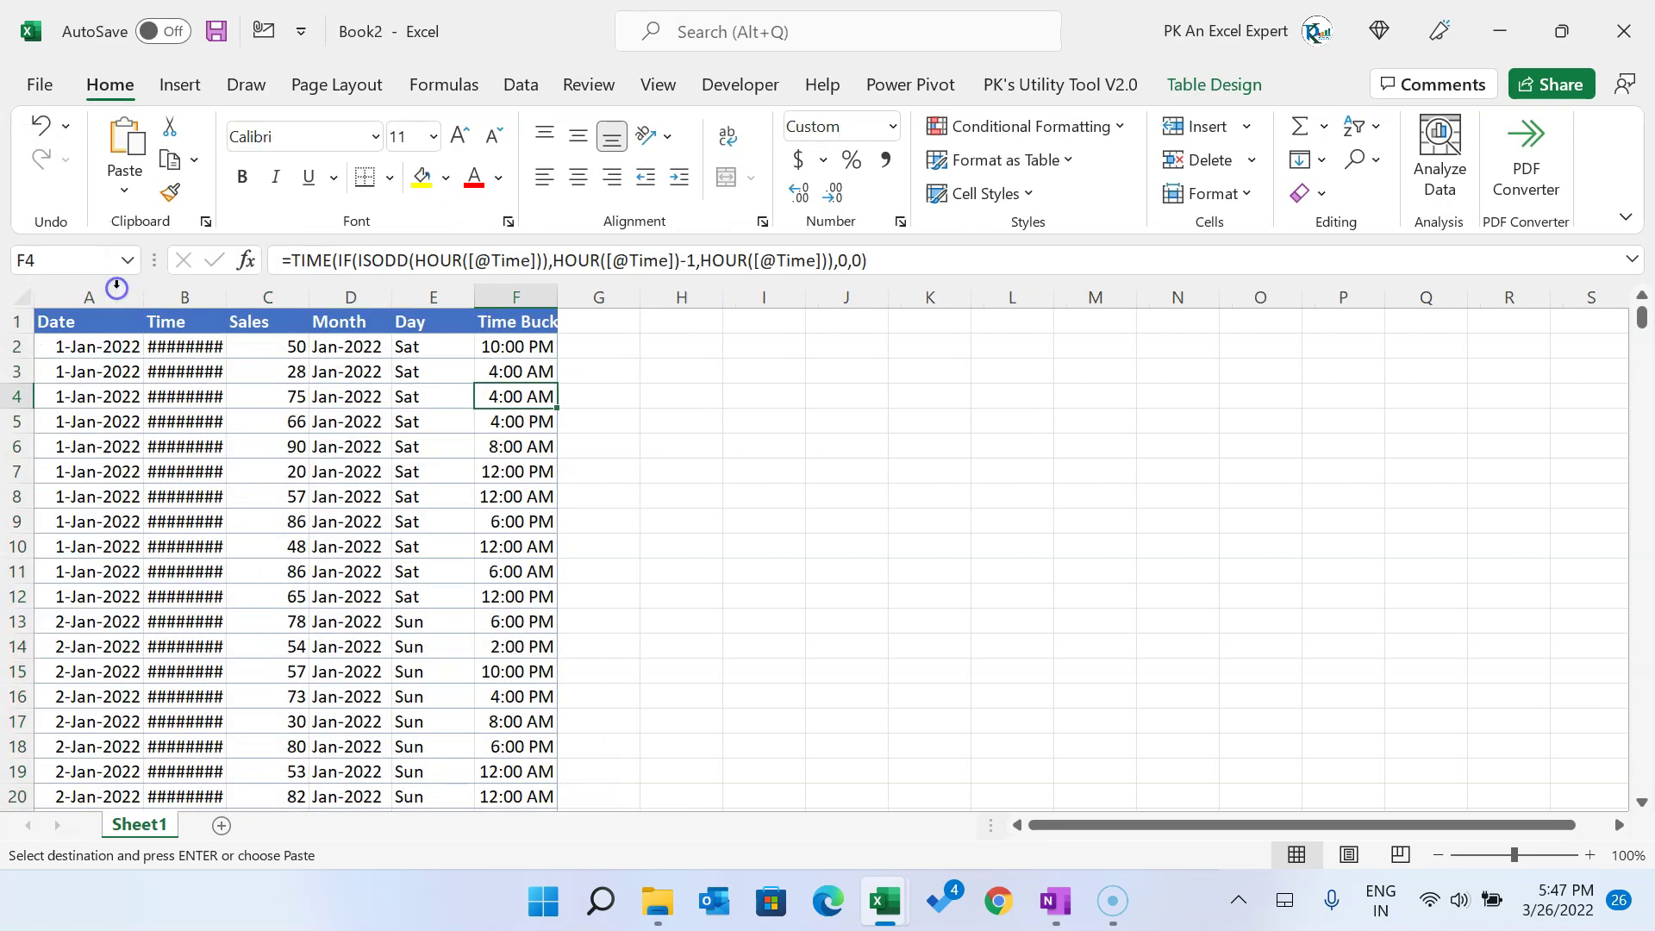
double_click(227, 296)
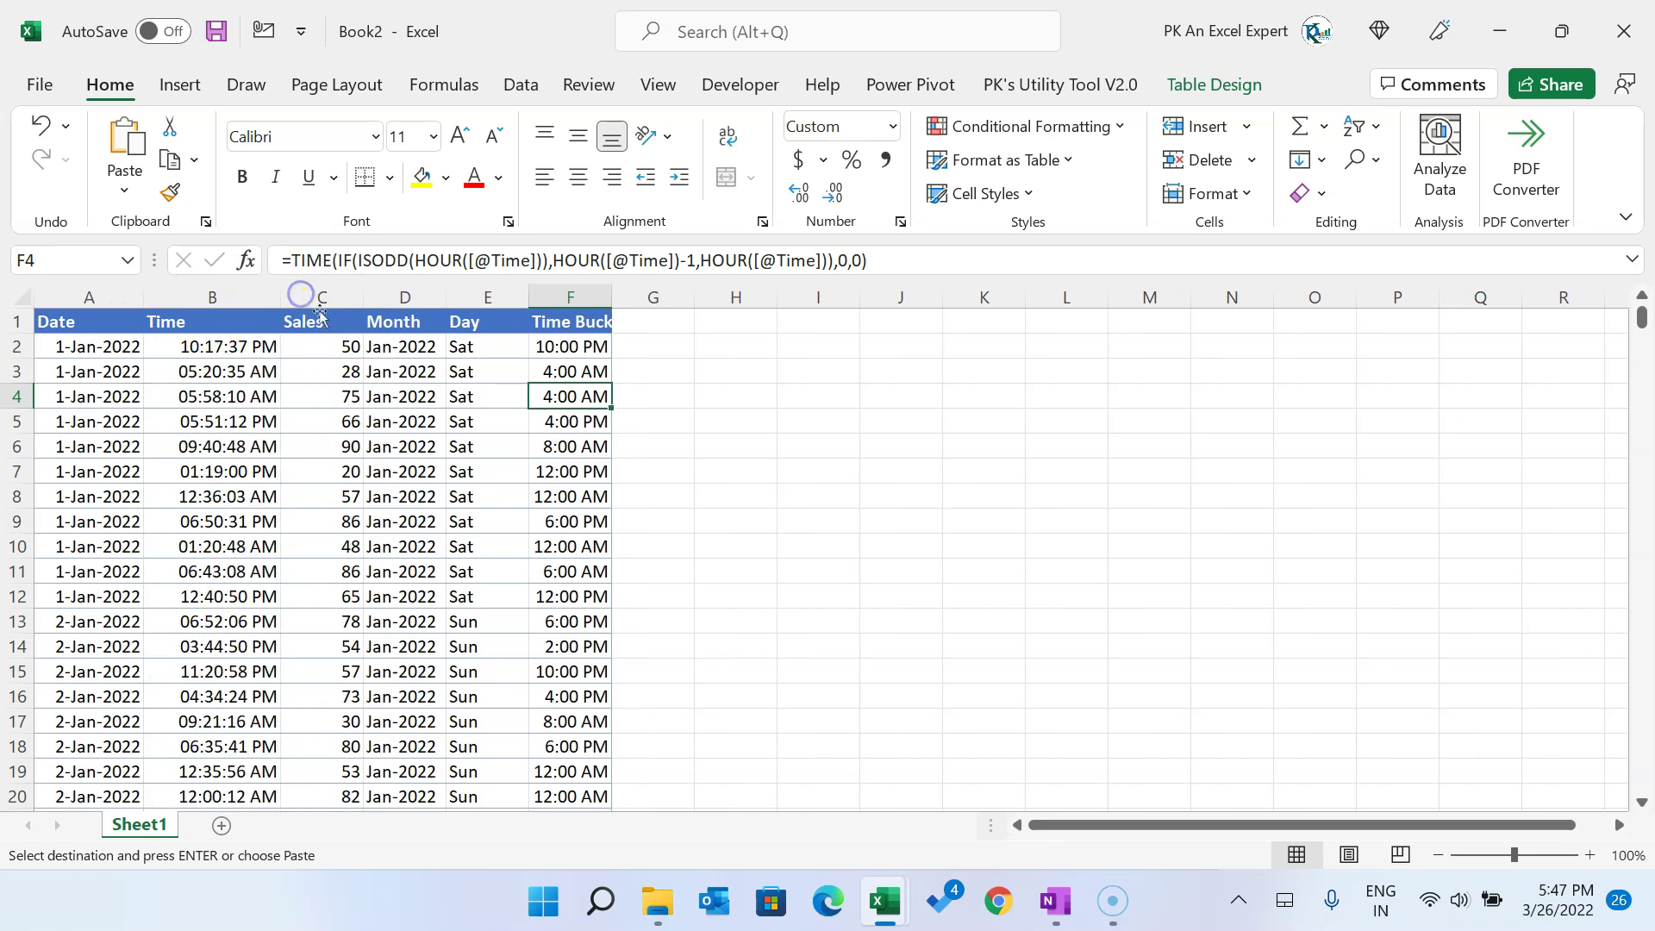
click(84, 324)
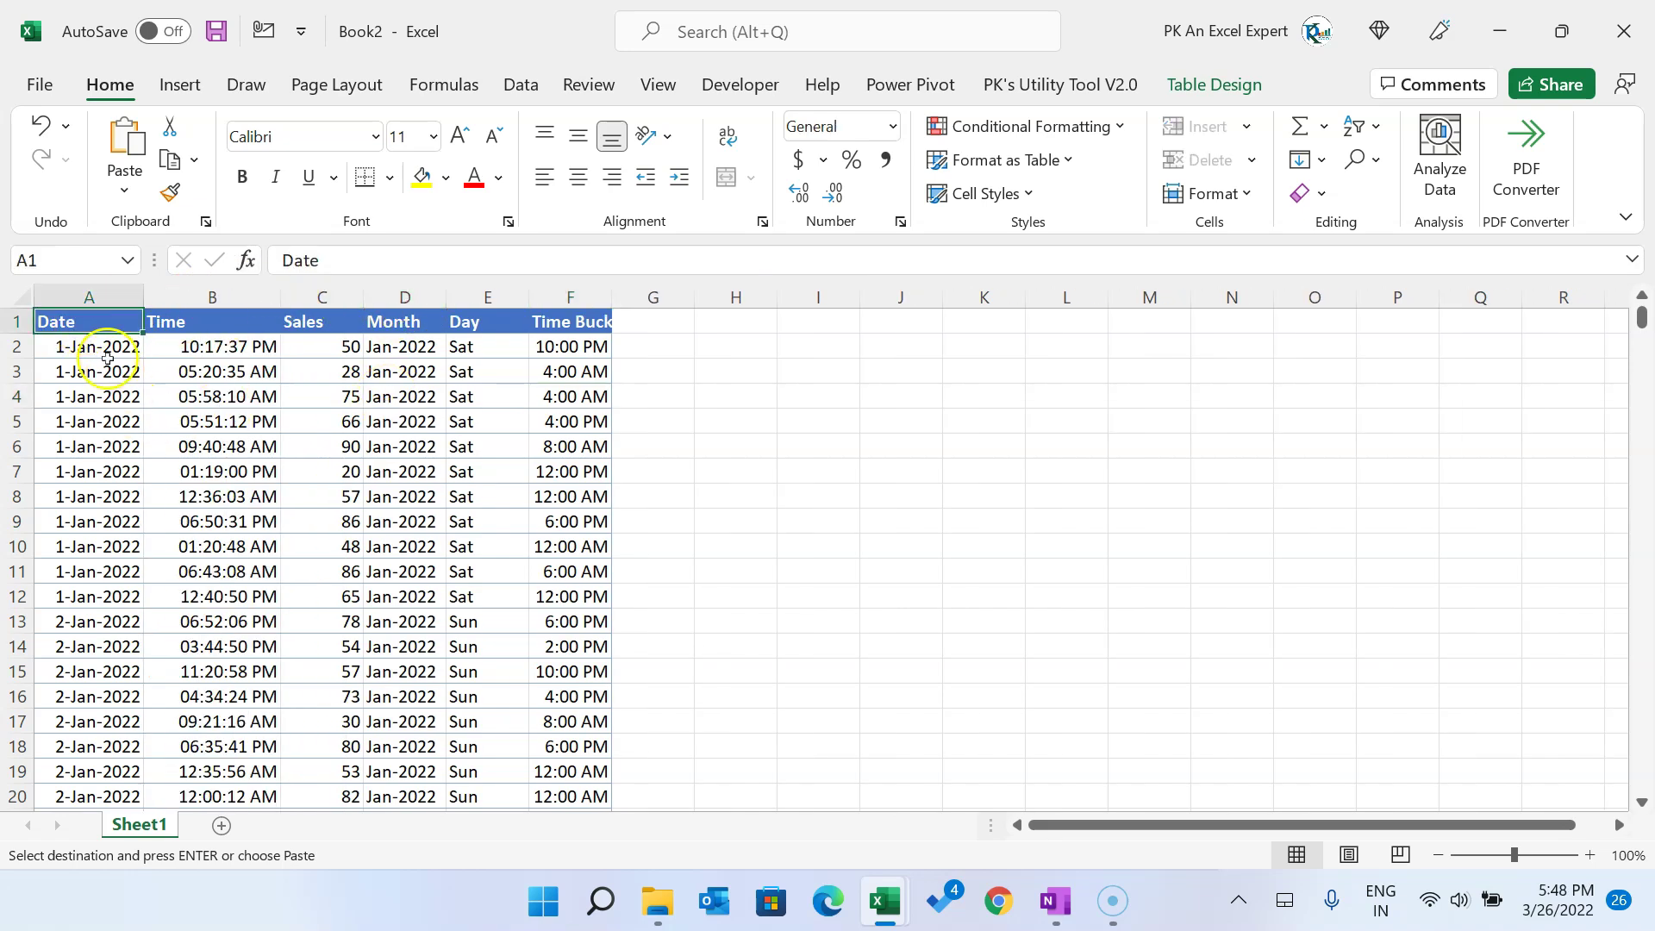
drag(104, 372, 111, 546)
drag(239, 345, 236, 449)
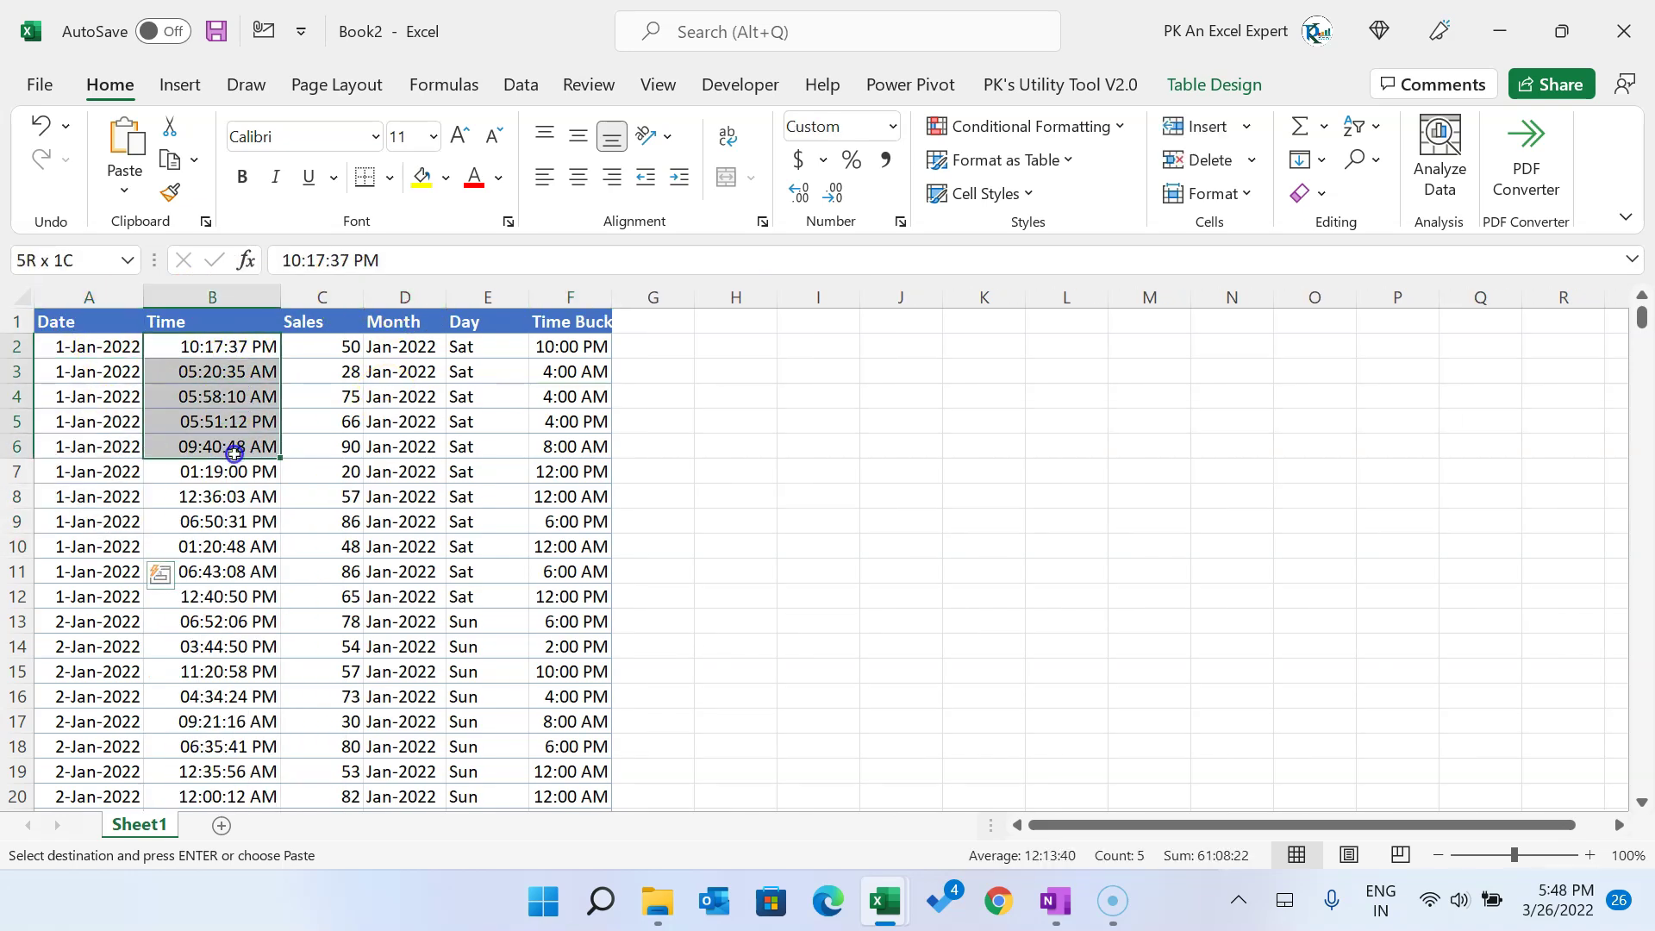
click(344, 346)
drag(374, 295, 405, 295)
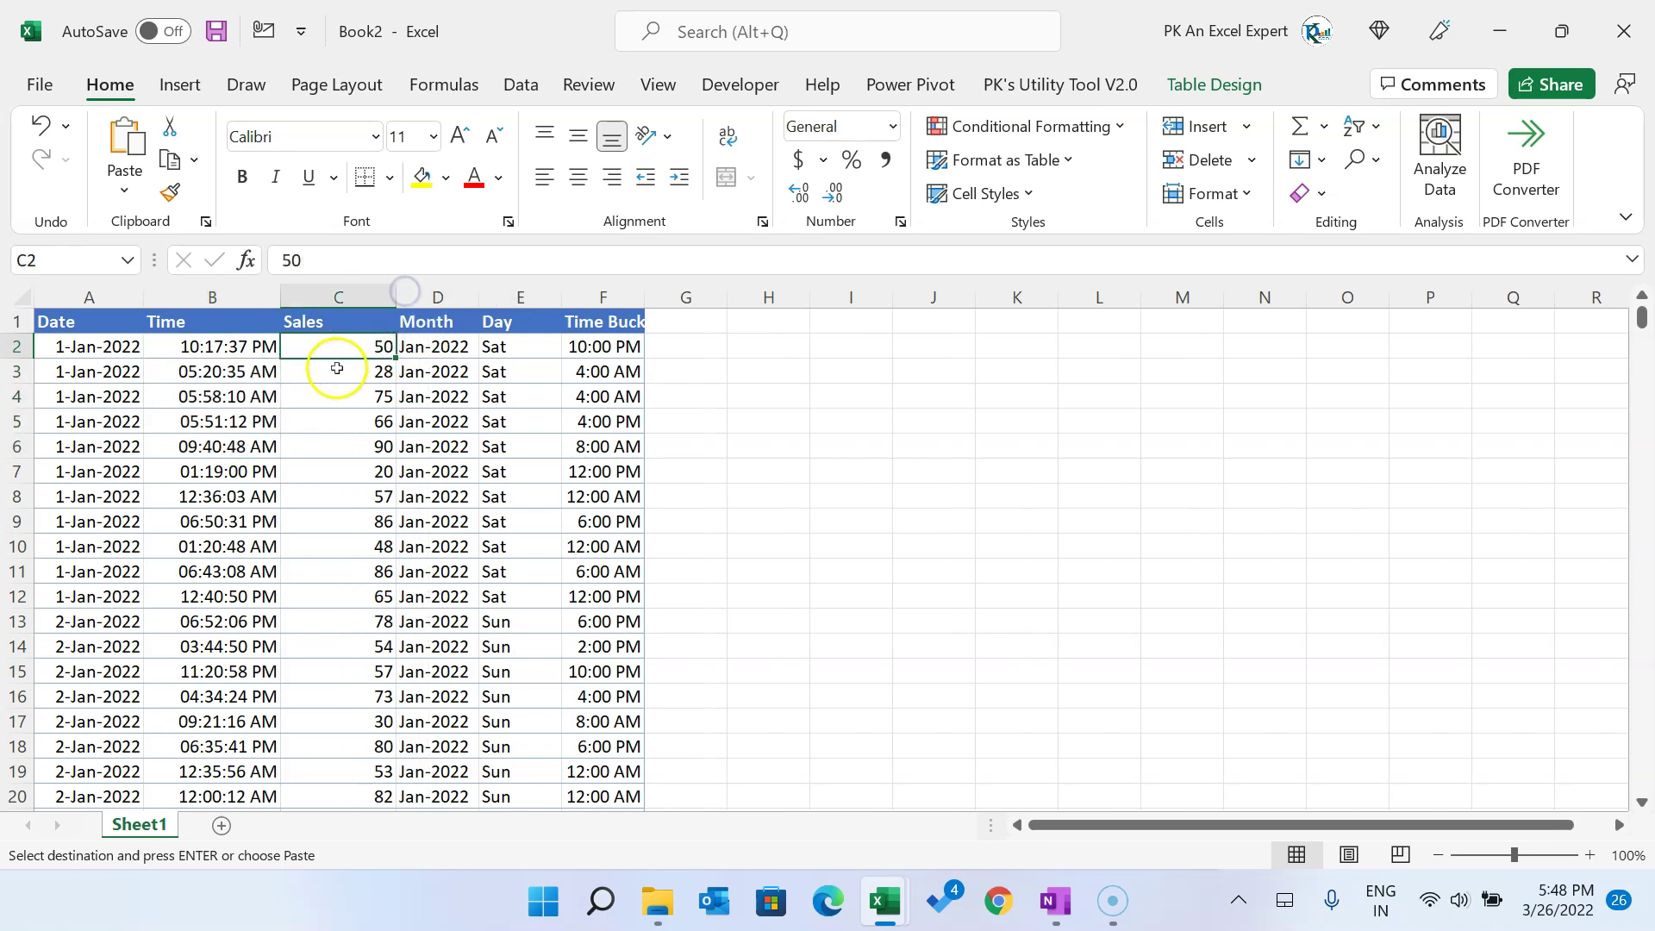
click(345, 293)
click(578, 176)
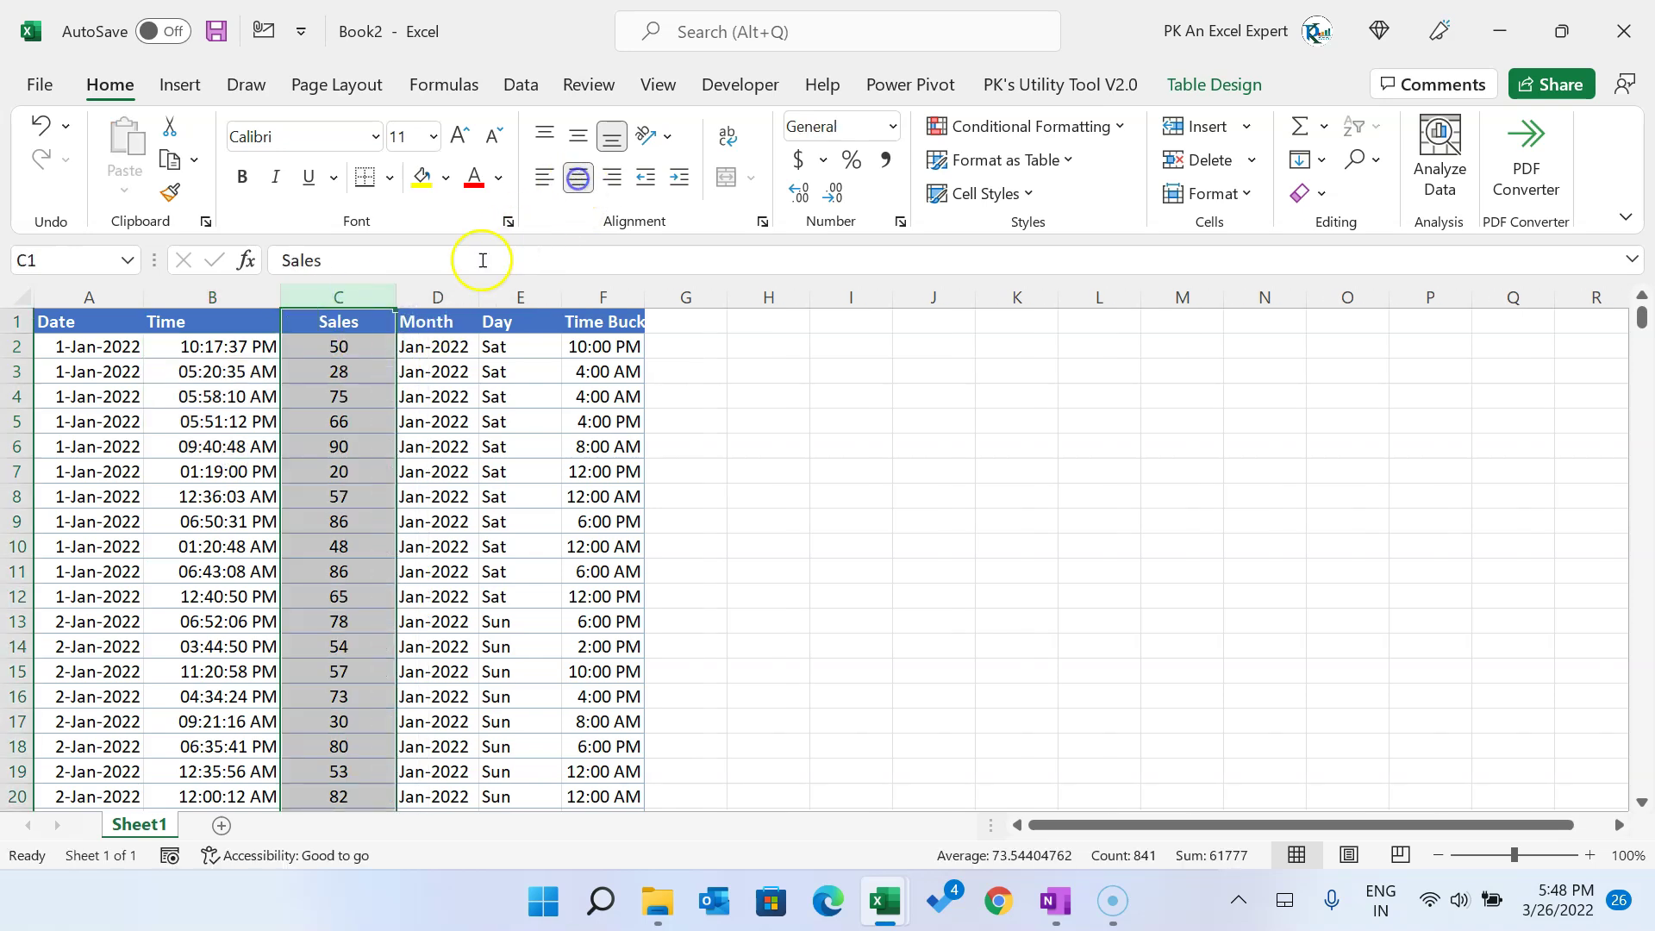
Step: Widen the Month column and inspect its TEXT formula in D2
click(431, 321)
click(457, 346)
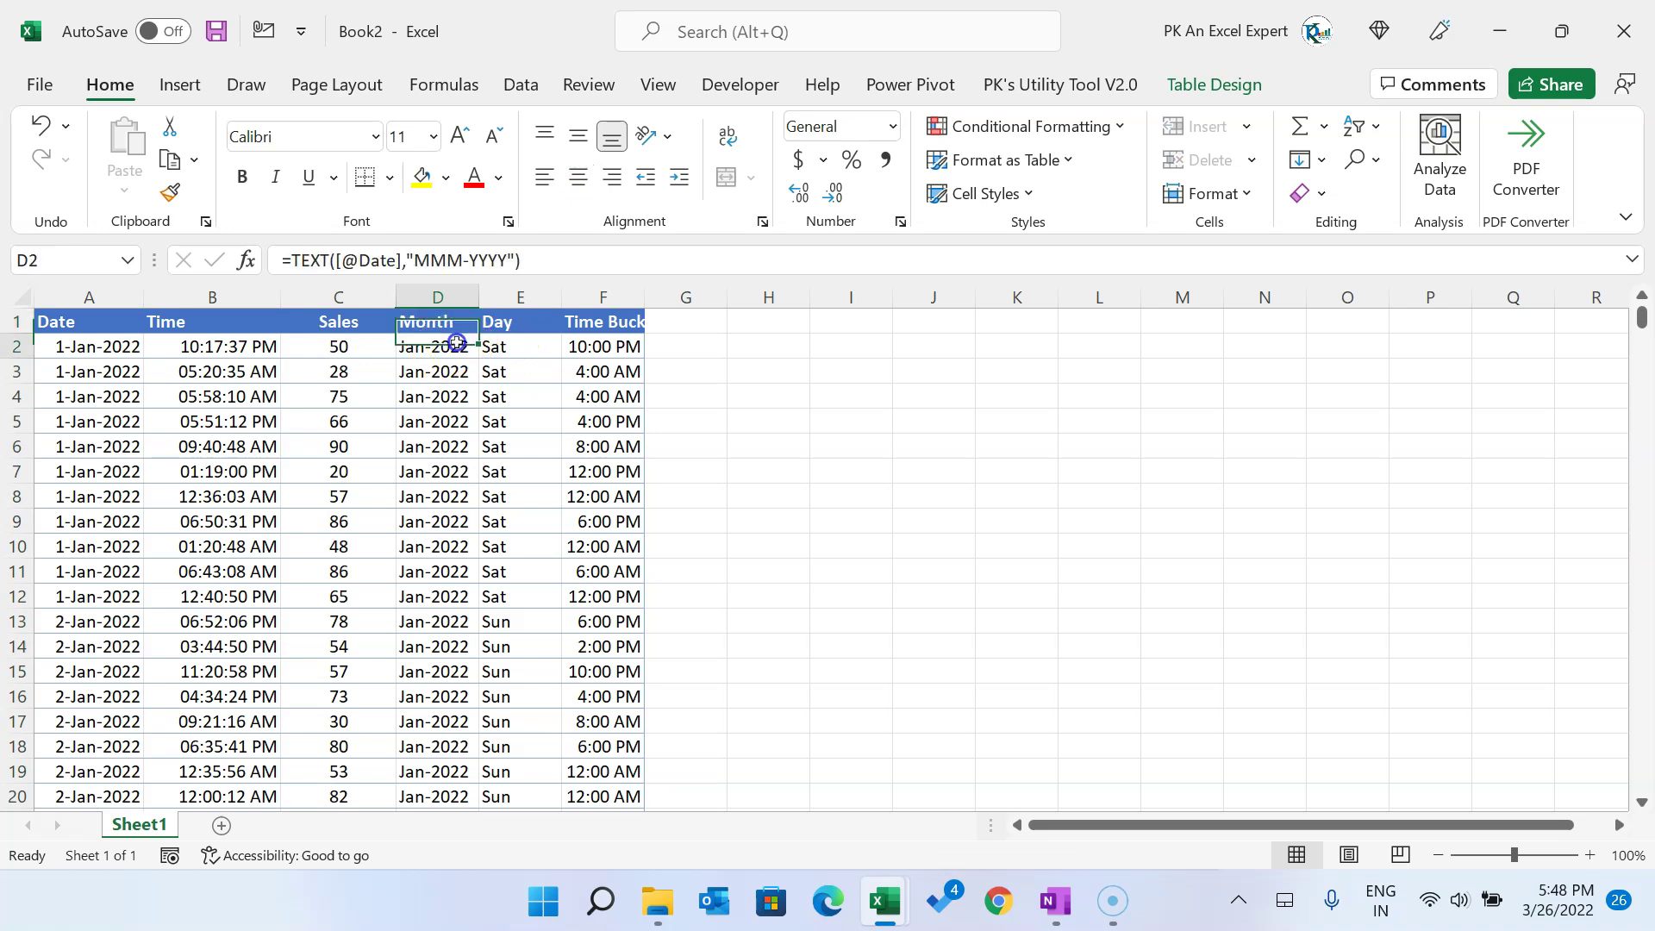
drag(479, 296, 536, 297)
drag(291, 259, 612, 268)
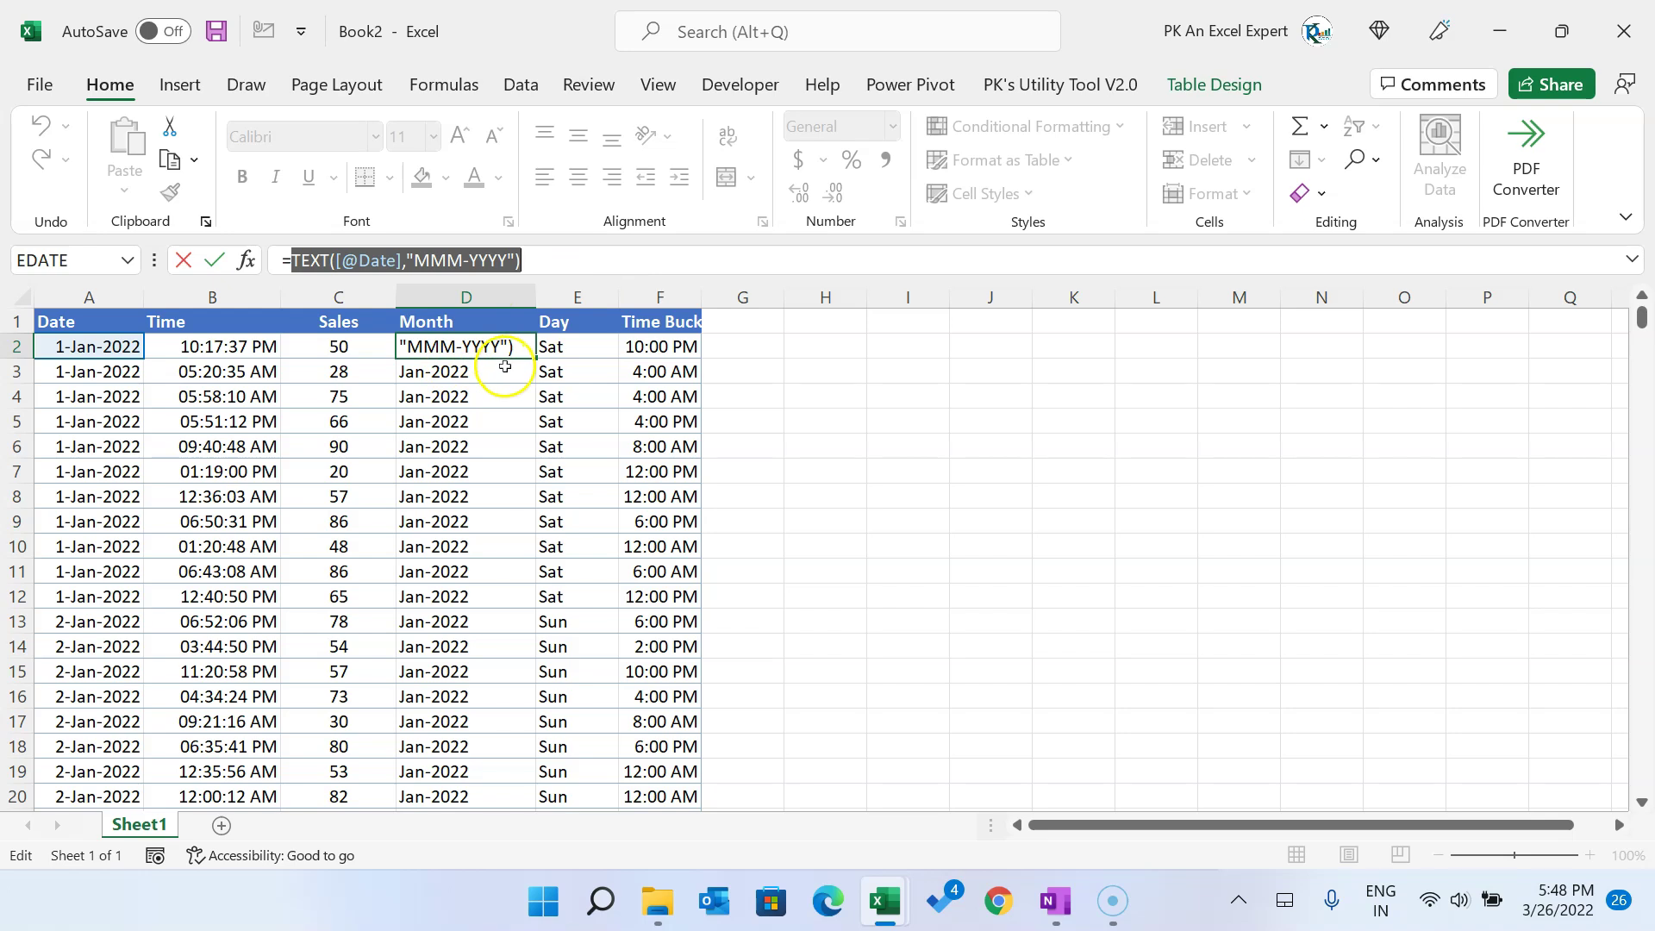
Step: Clear the Month, Day and Time Bucket values and widen column F to fit its header
key(Escape)
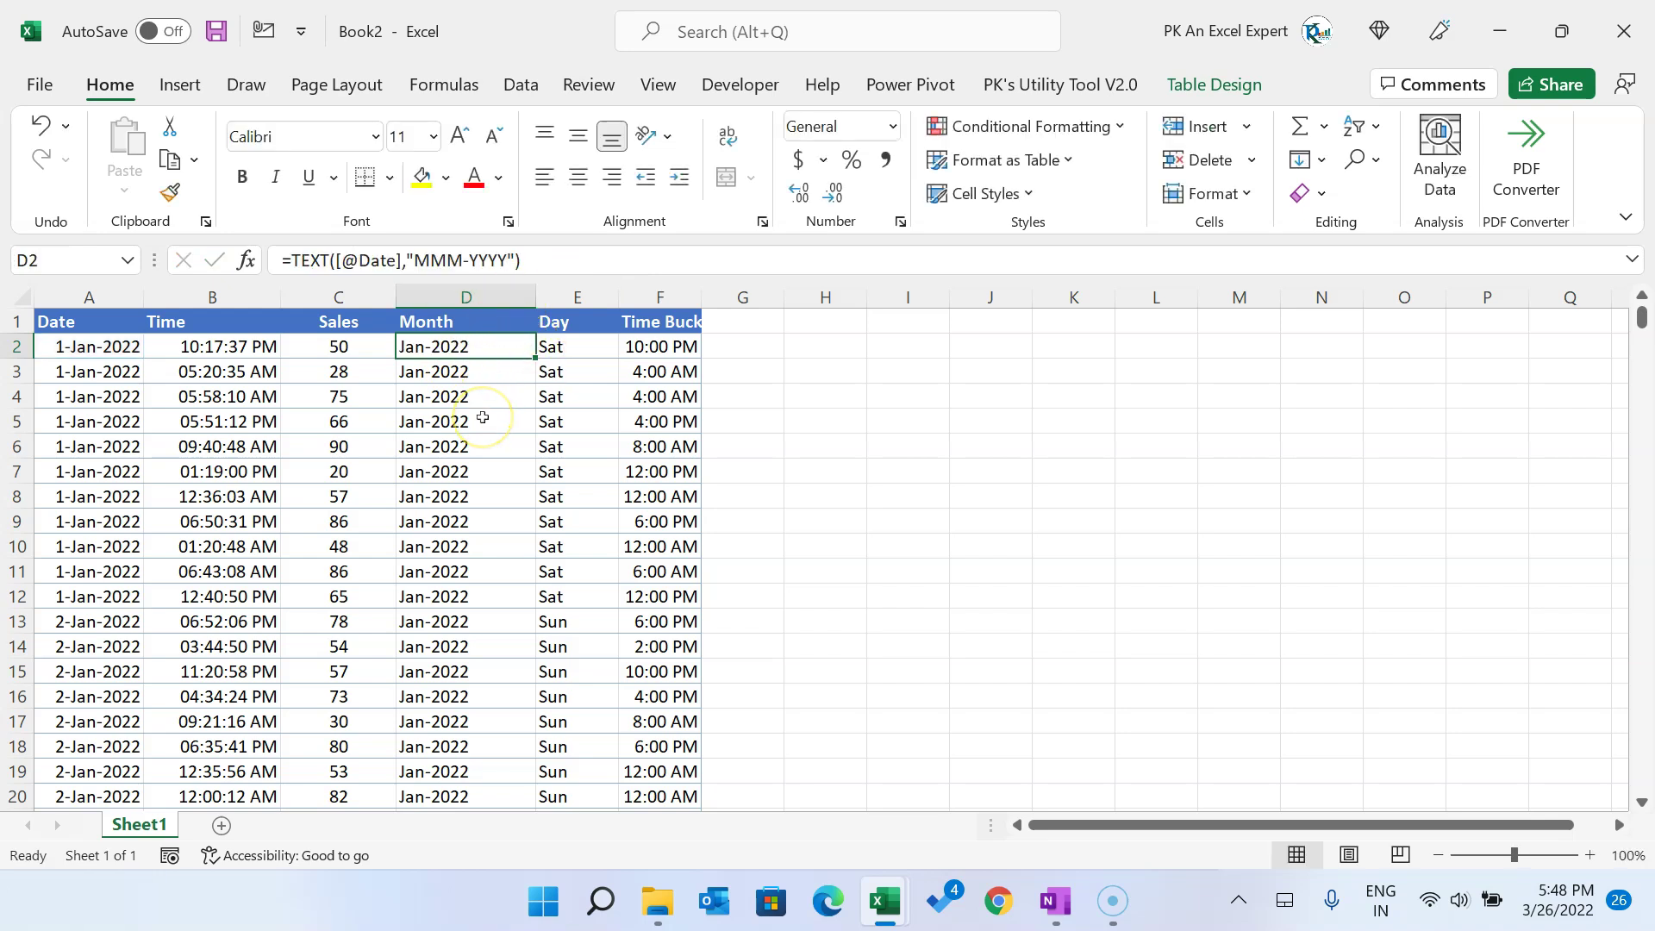
key(shift+Right)
key(shift+Right)
key(ctrl+shift+Down)
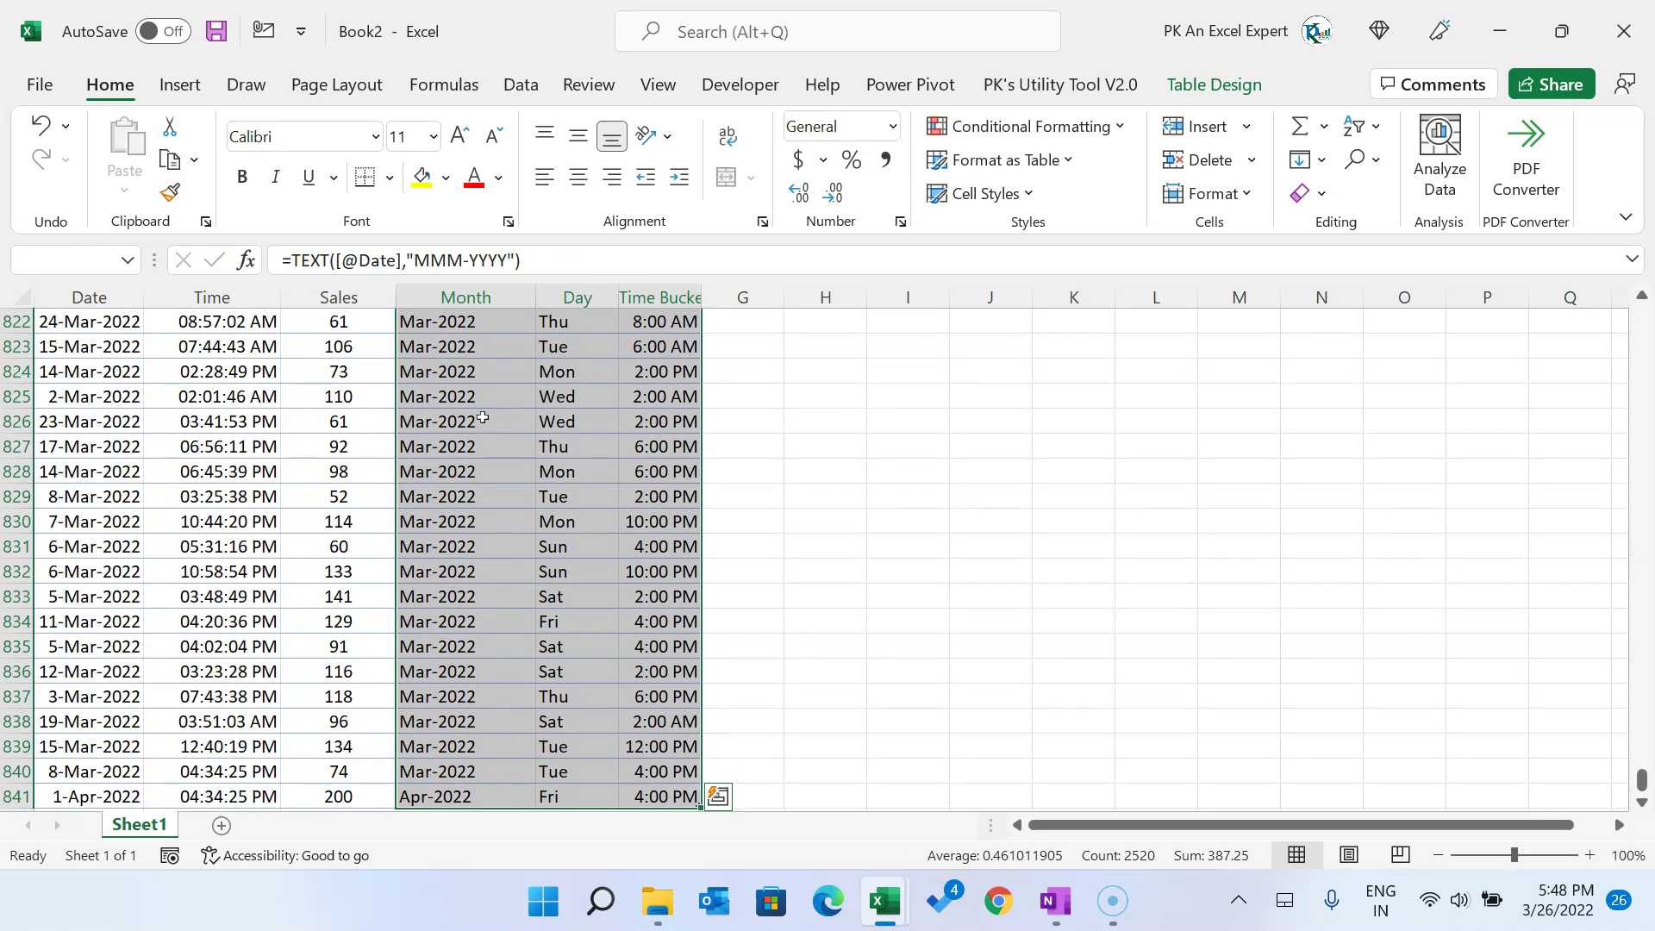
key(Delete)
key(ctrl+BackSpace)
key(Up)
key(Right)
key(Right)
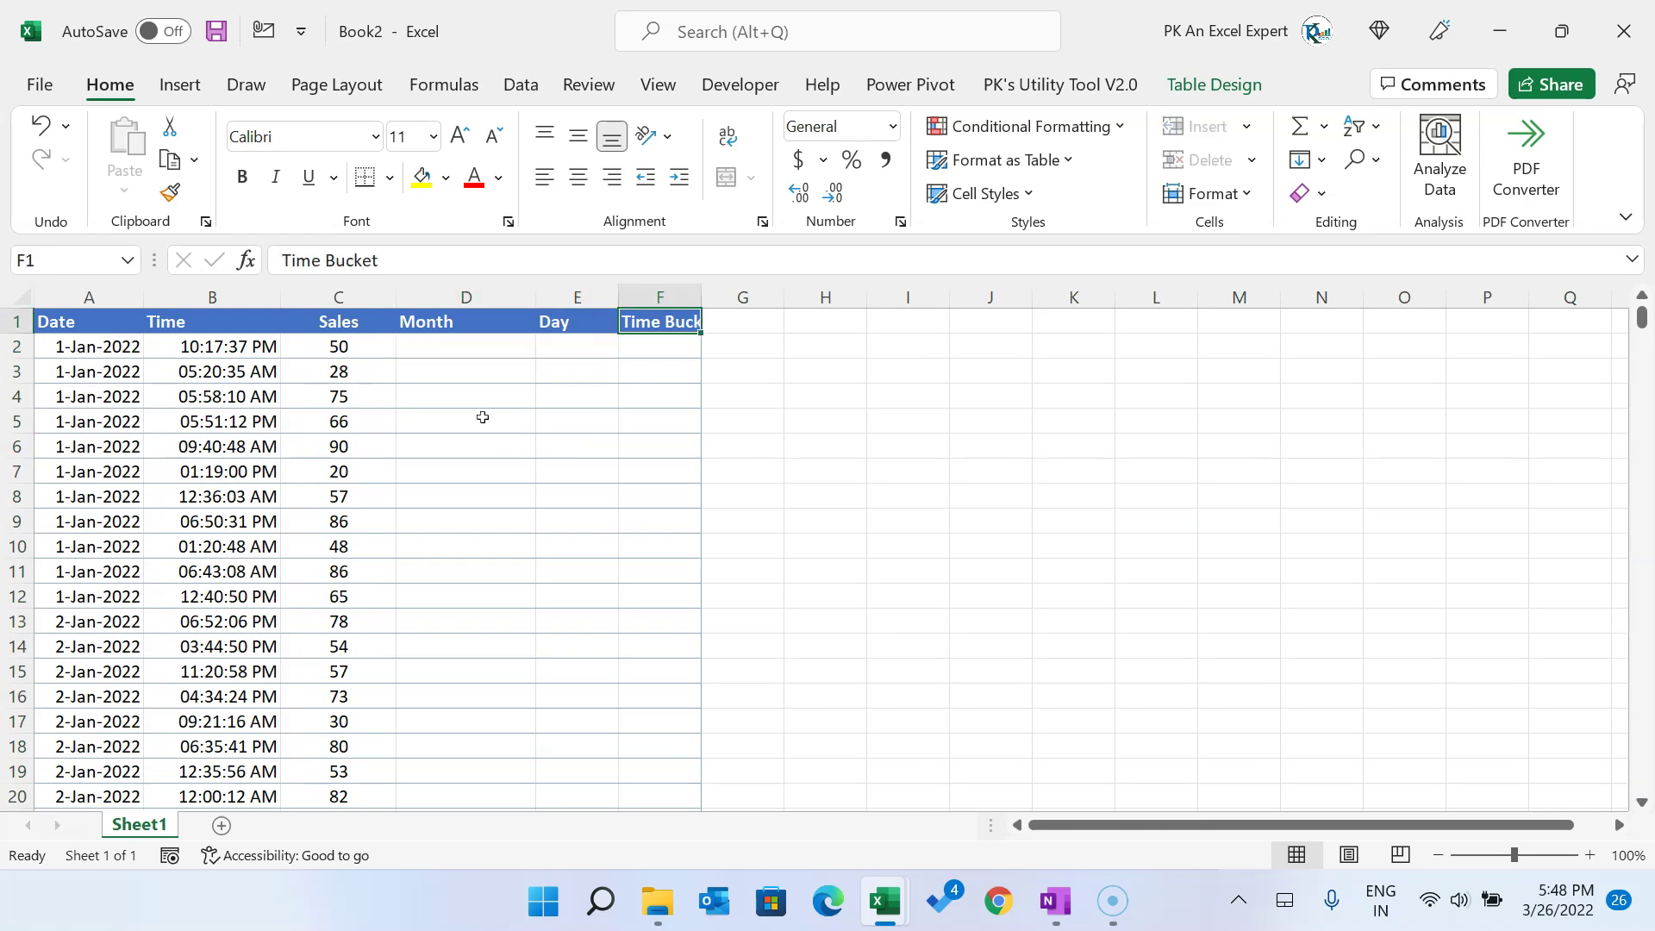
drag(700, 296, 725, 296)
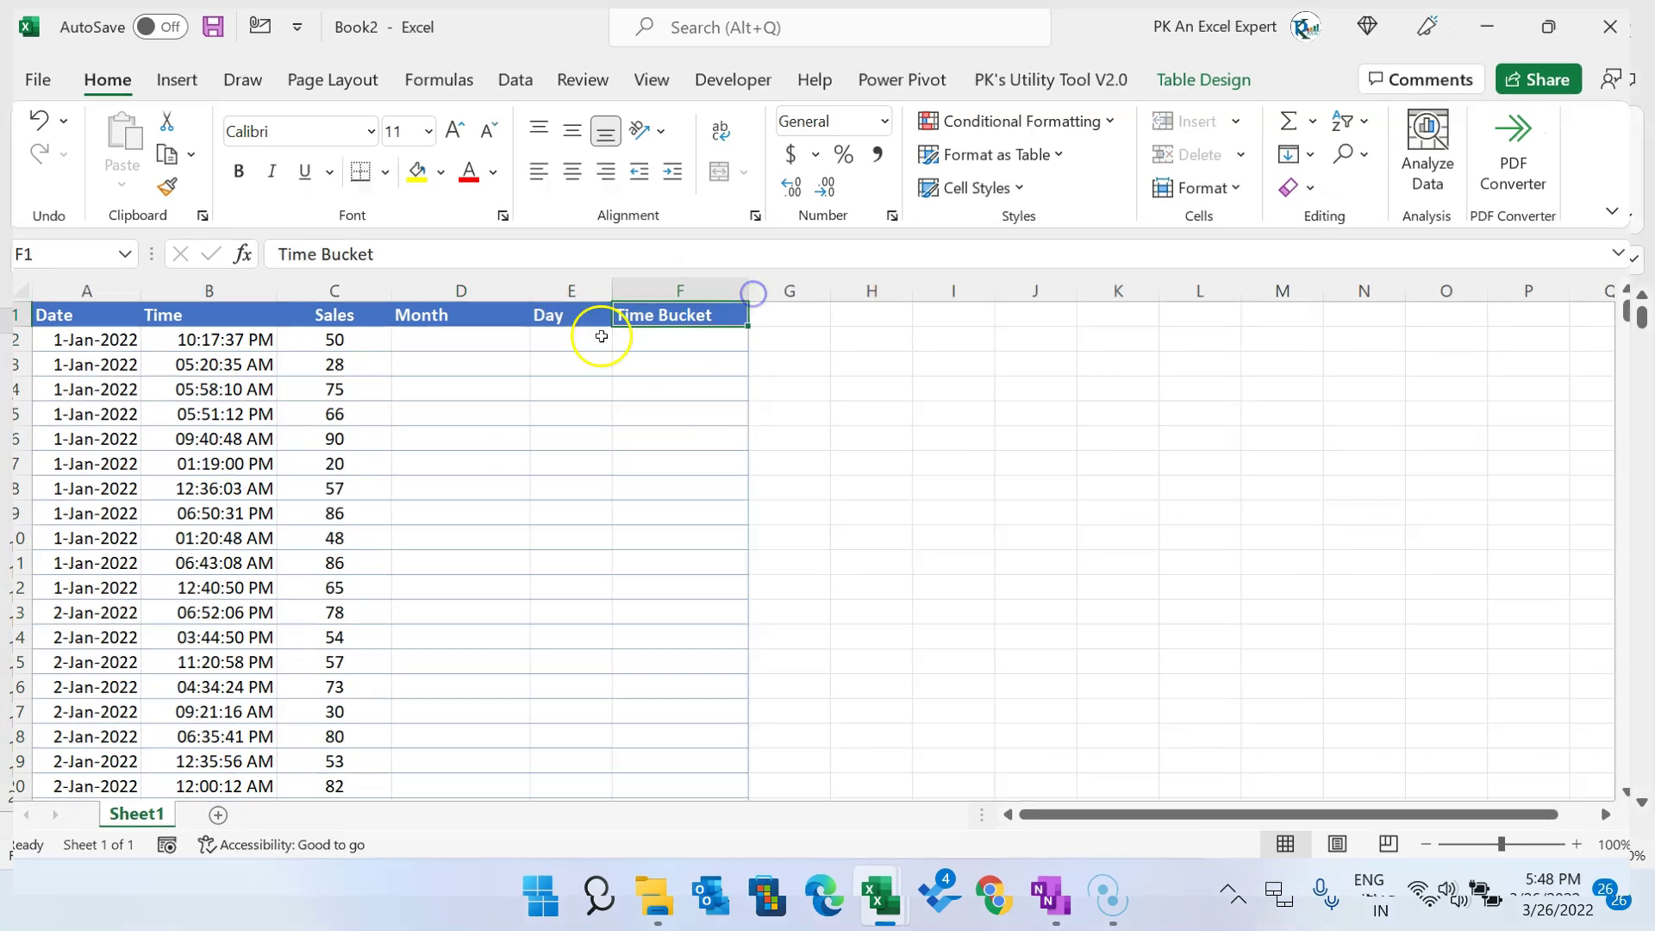
click(463, 351)
text(=te)
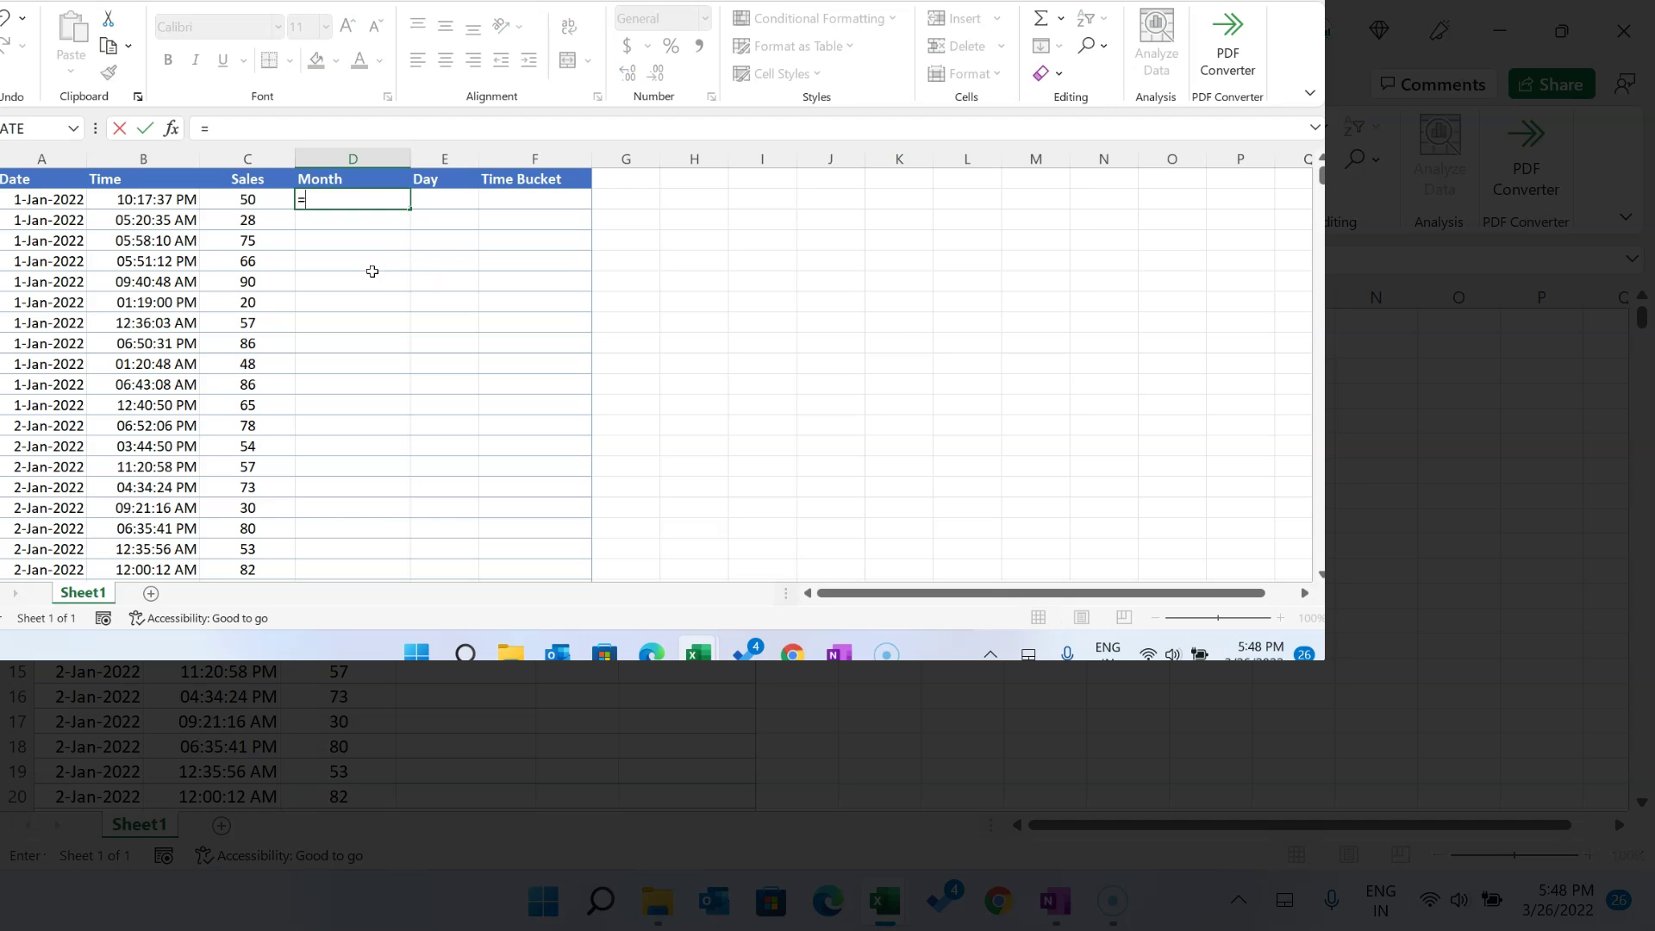
key(Tab)
key(Left)
key(Left)
key(Left)
text(,)
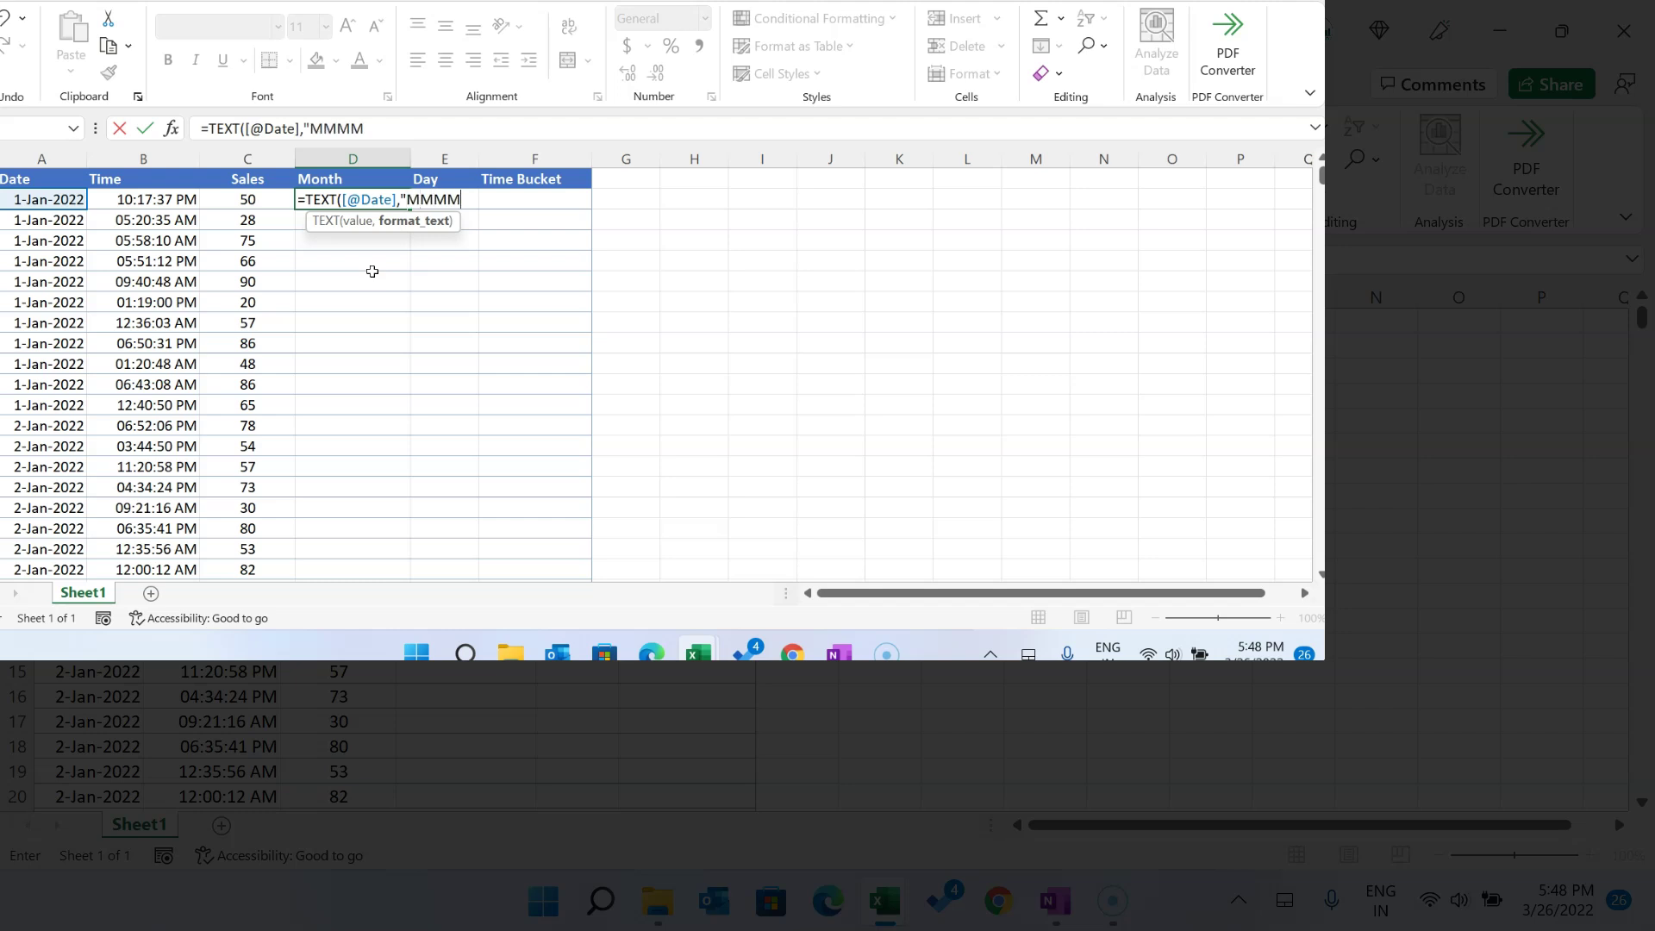
text("MMMM"))
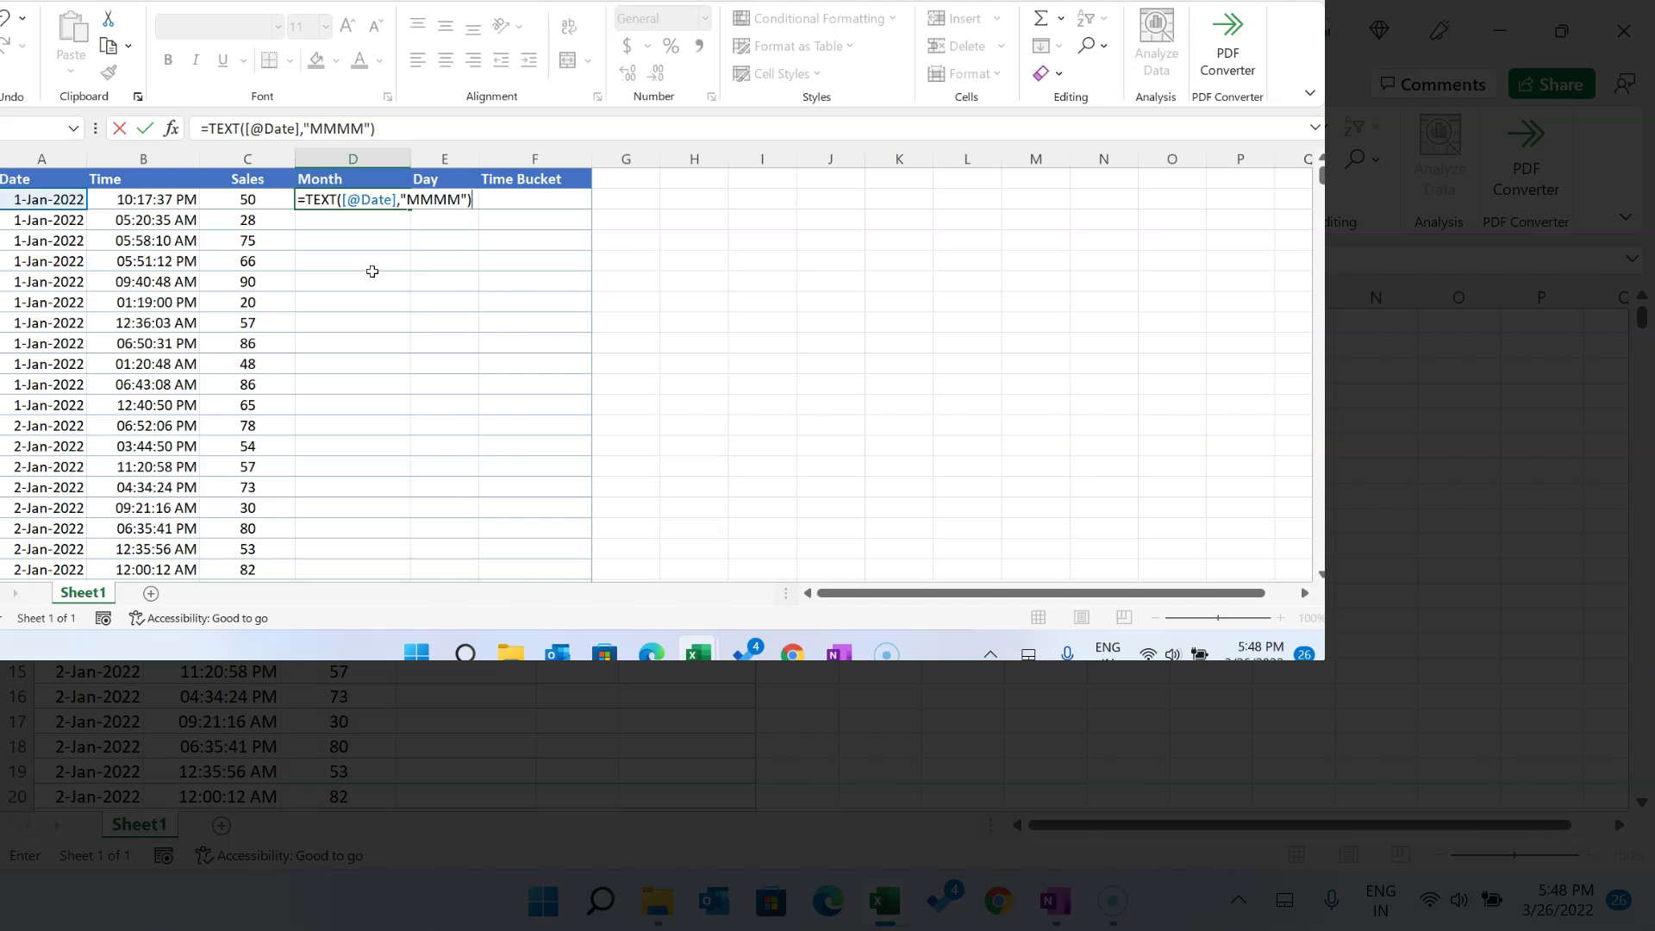
key(Tab)
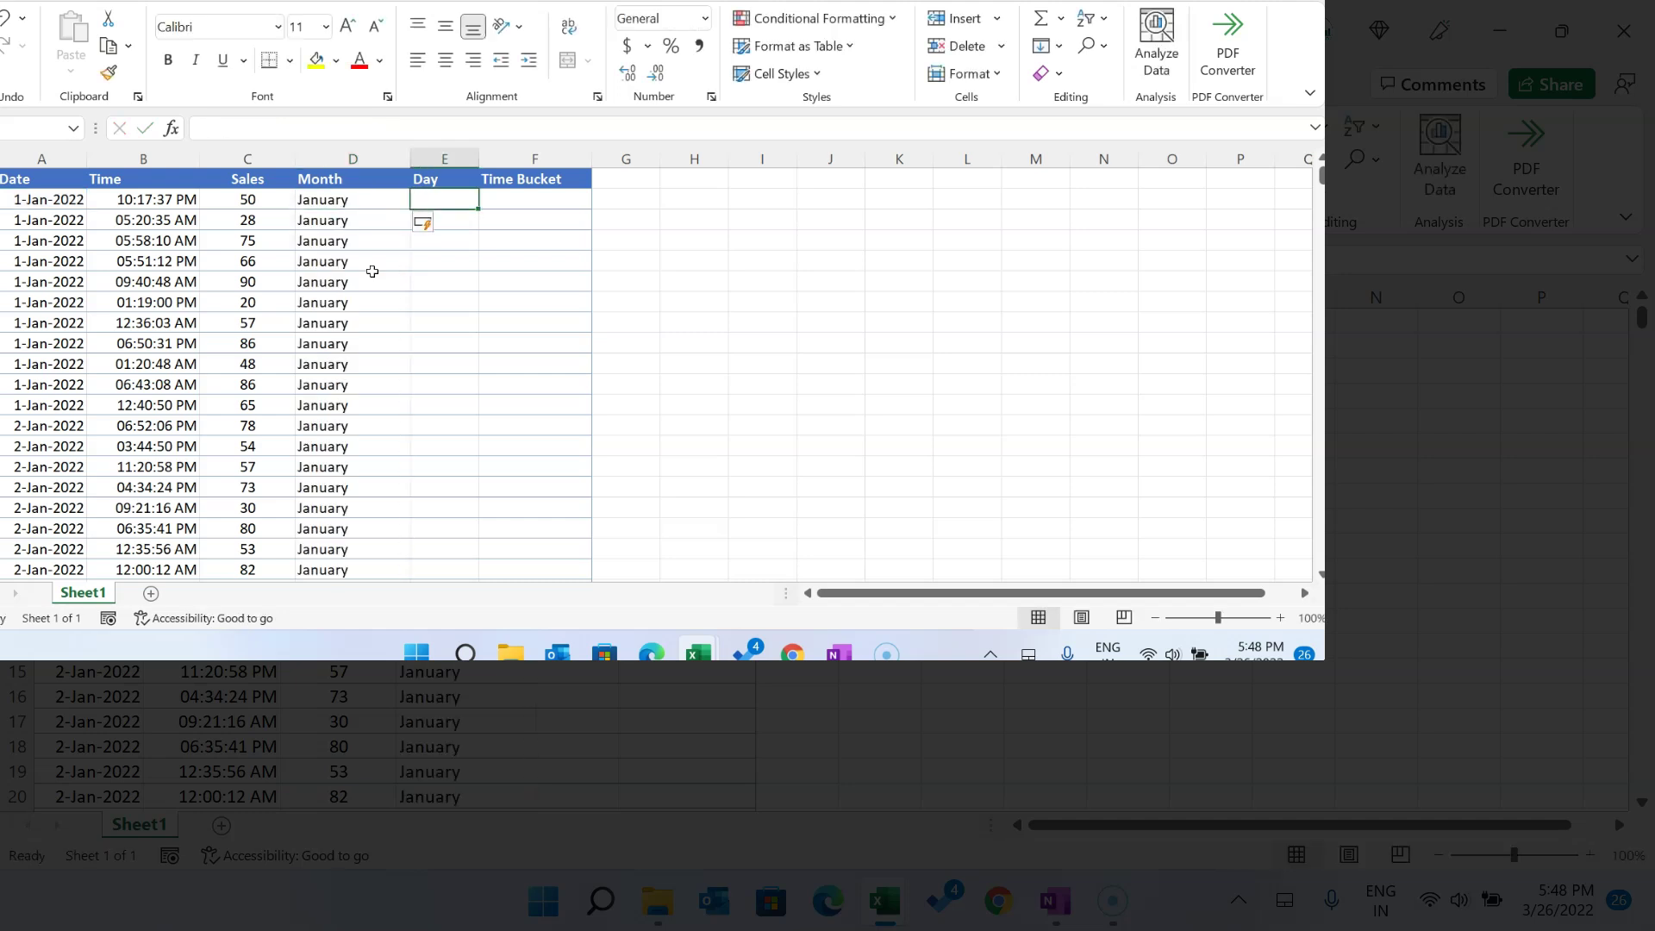
text(=tex)
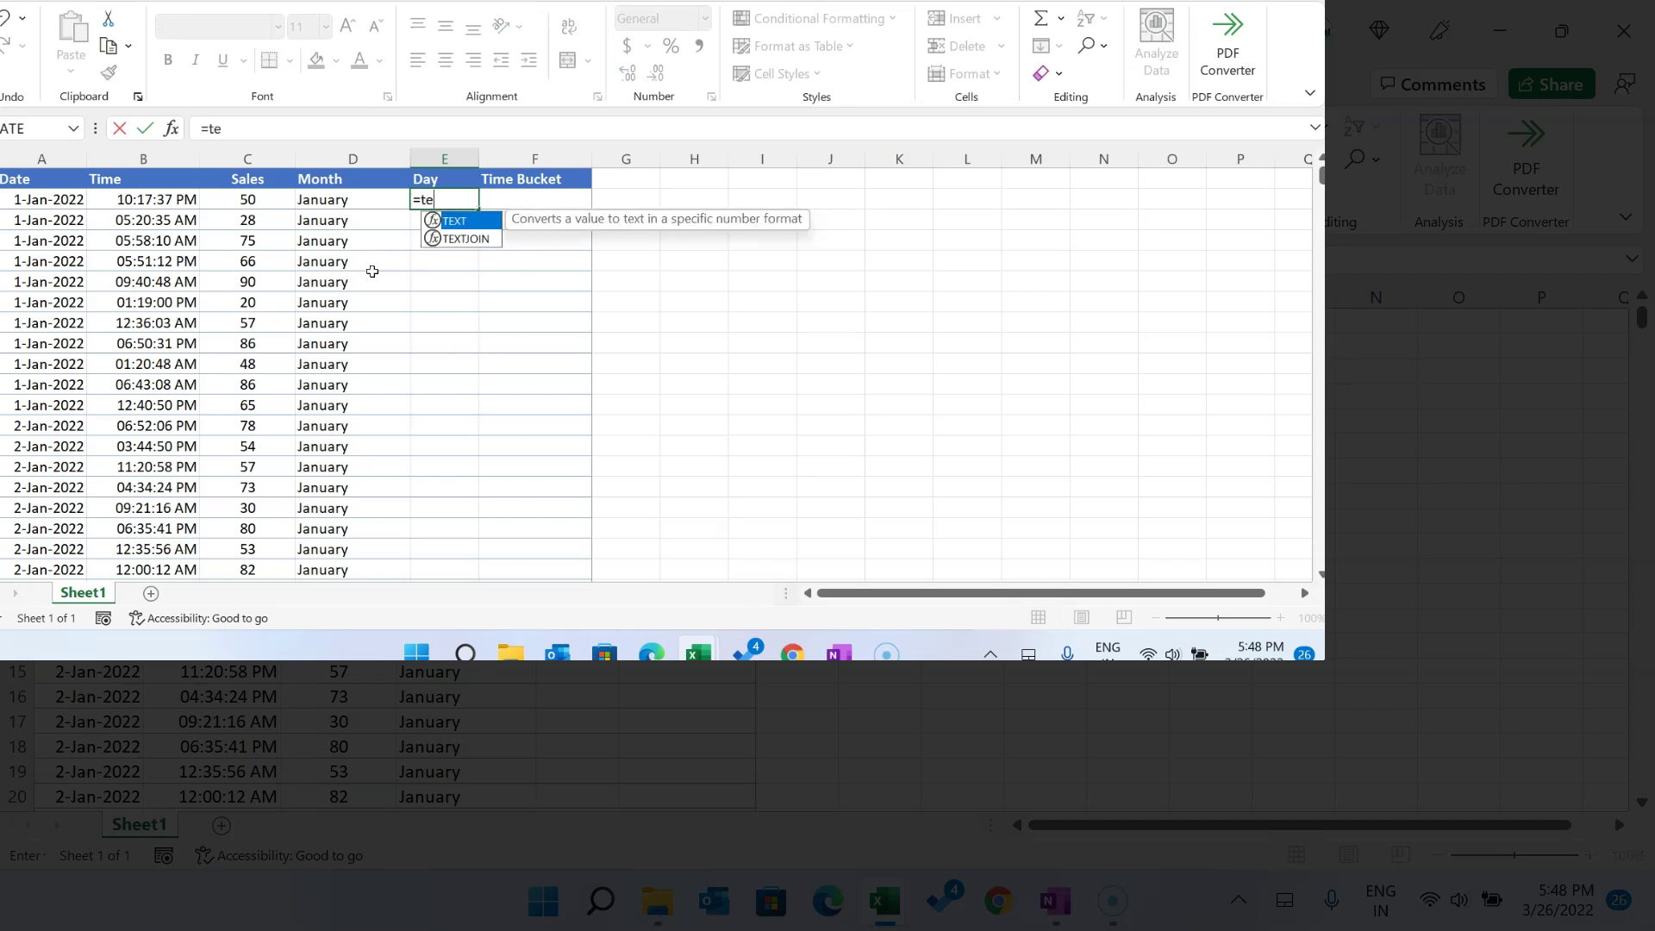
key(Tab)
key(Left)
key(Left)
key(Left)
key(Left)
text(,)
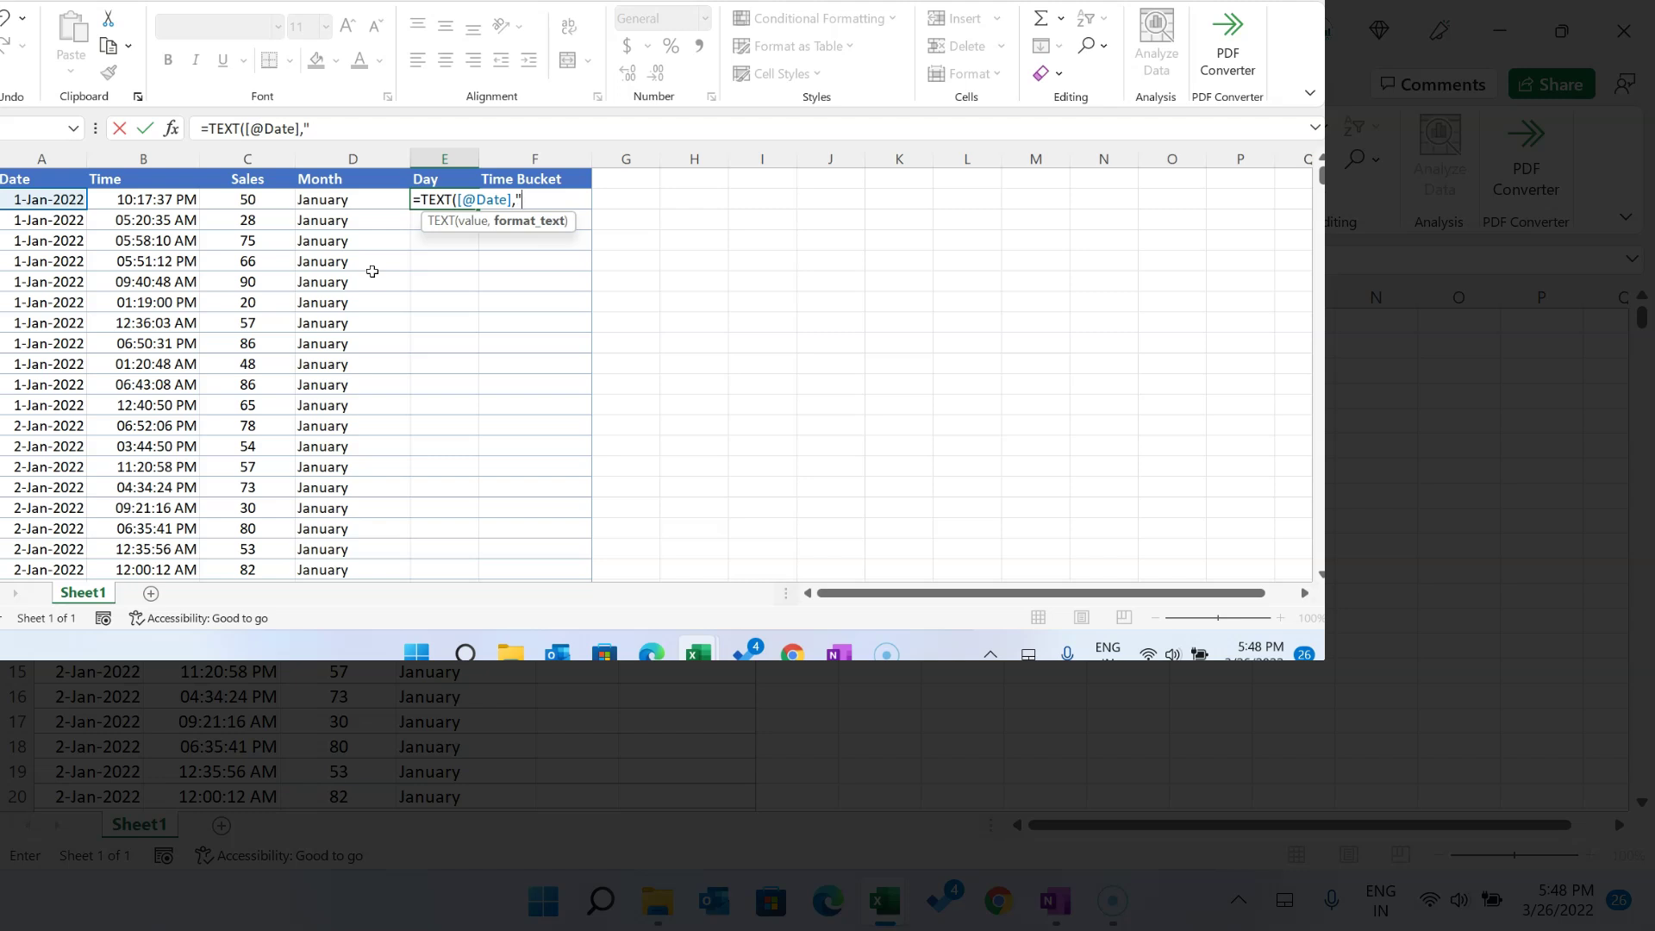
text("DDD"))
click(525, 269)
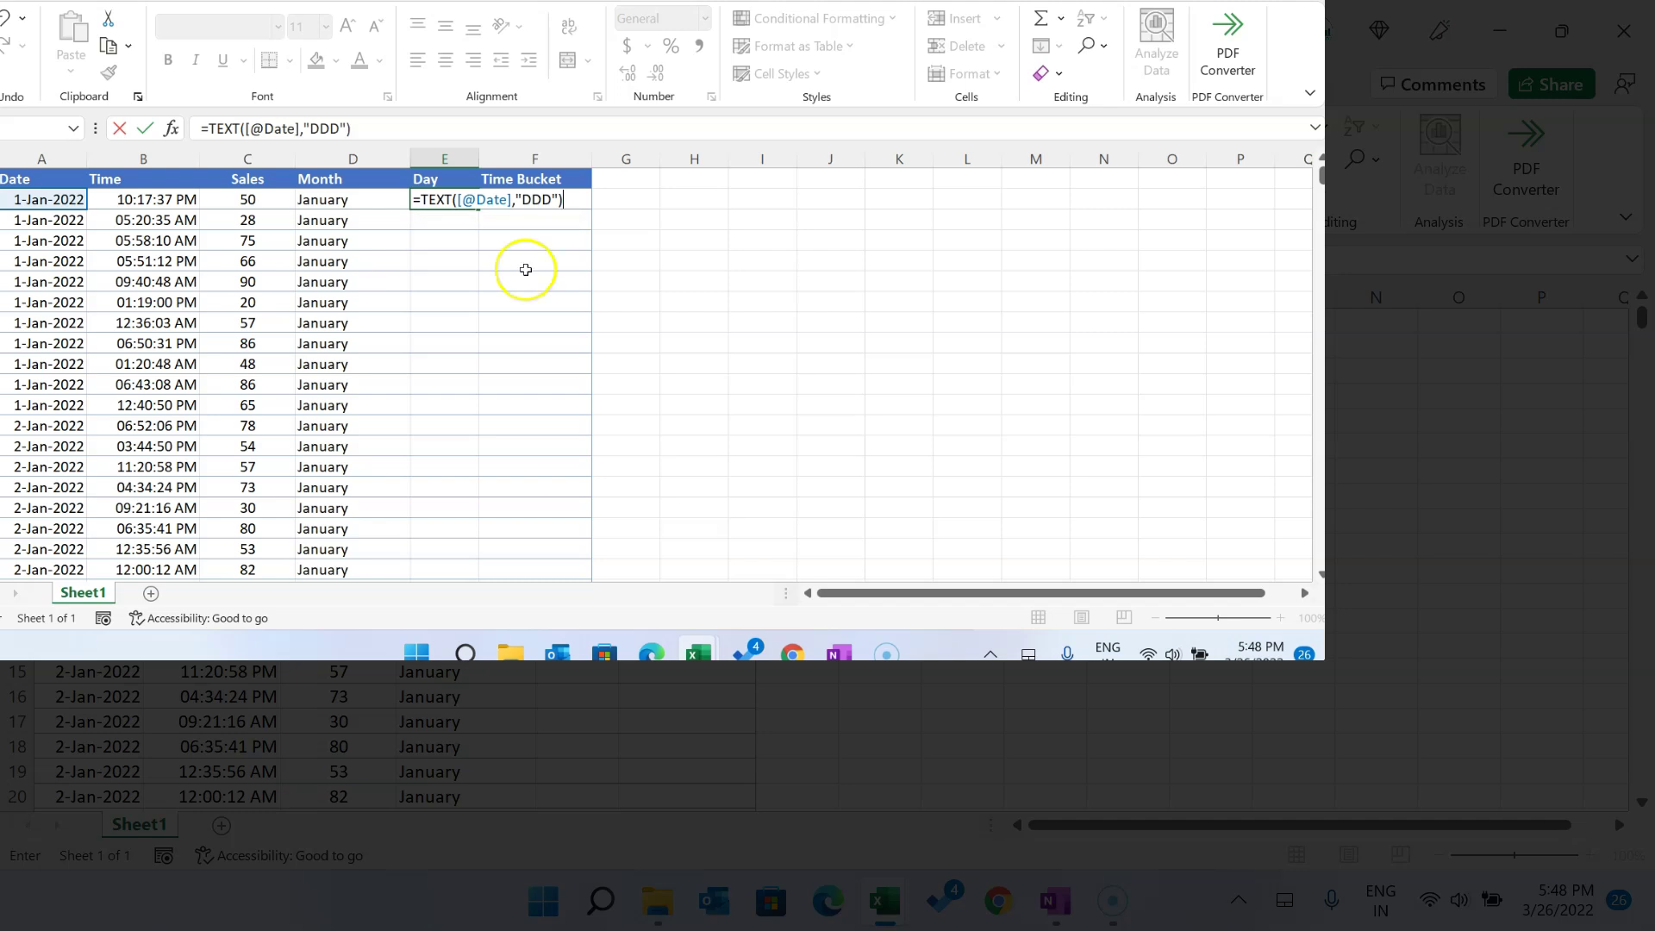
key(Return)
key(Up)
key(Right)
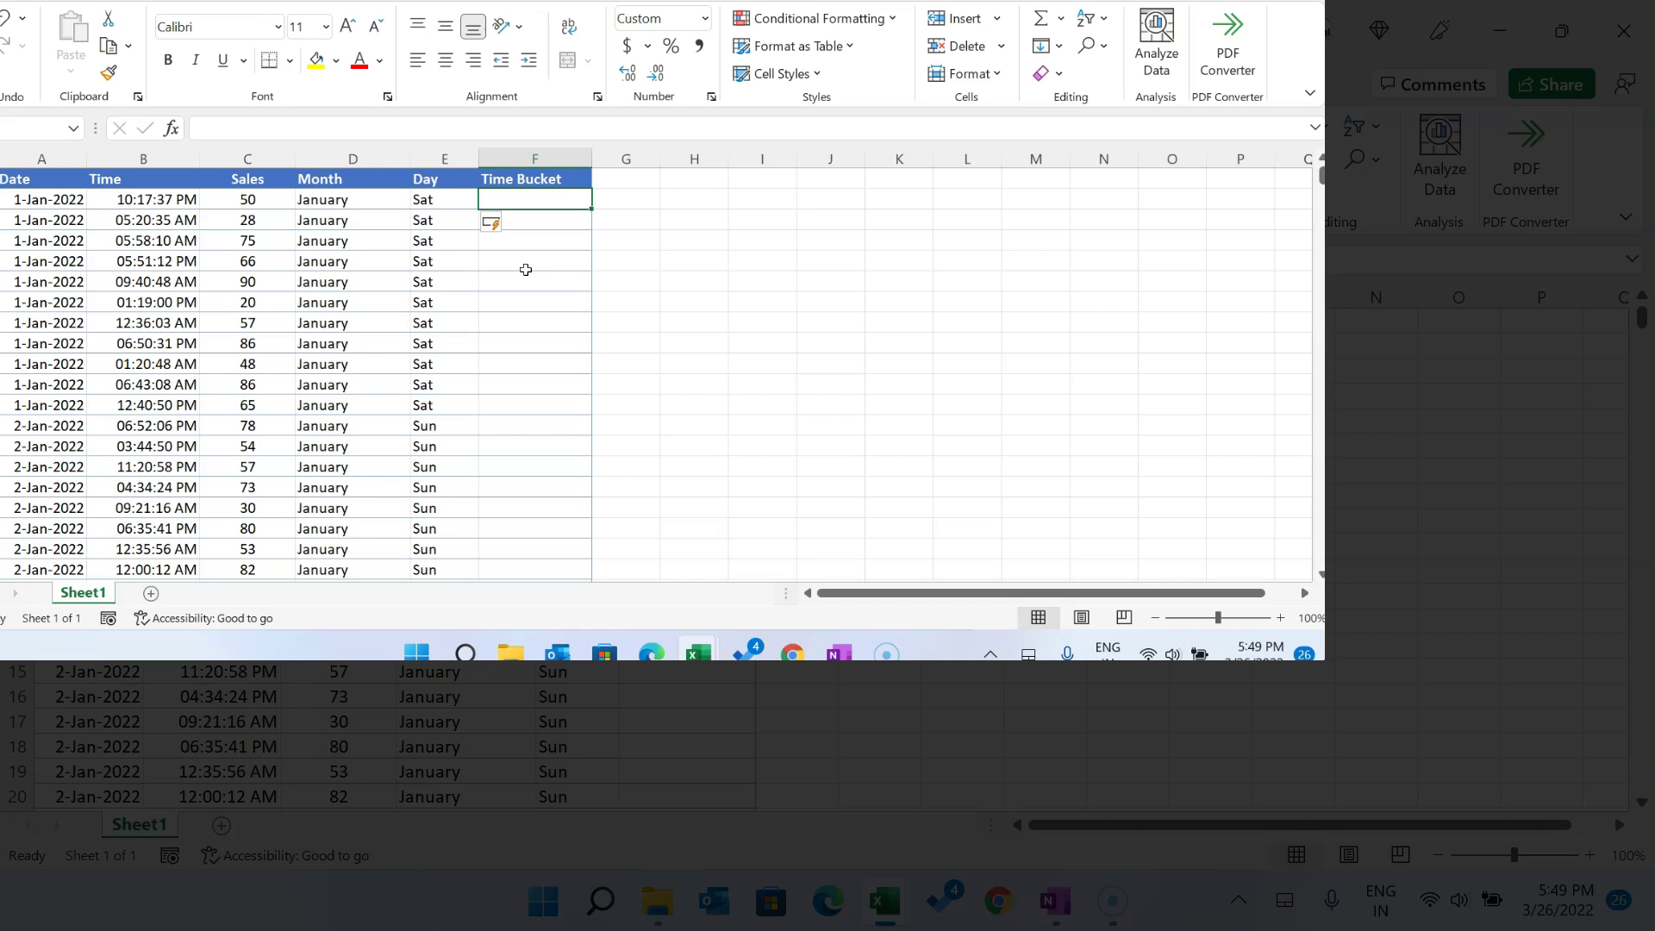
Step: Enter 0:00 in M1 and =M1+"2:00" in M2, filling the two-hour series down column M
click(1034, 179)
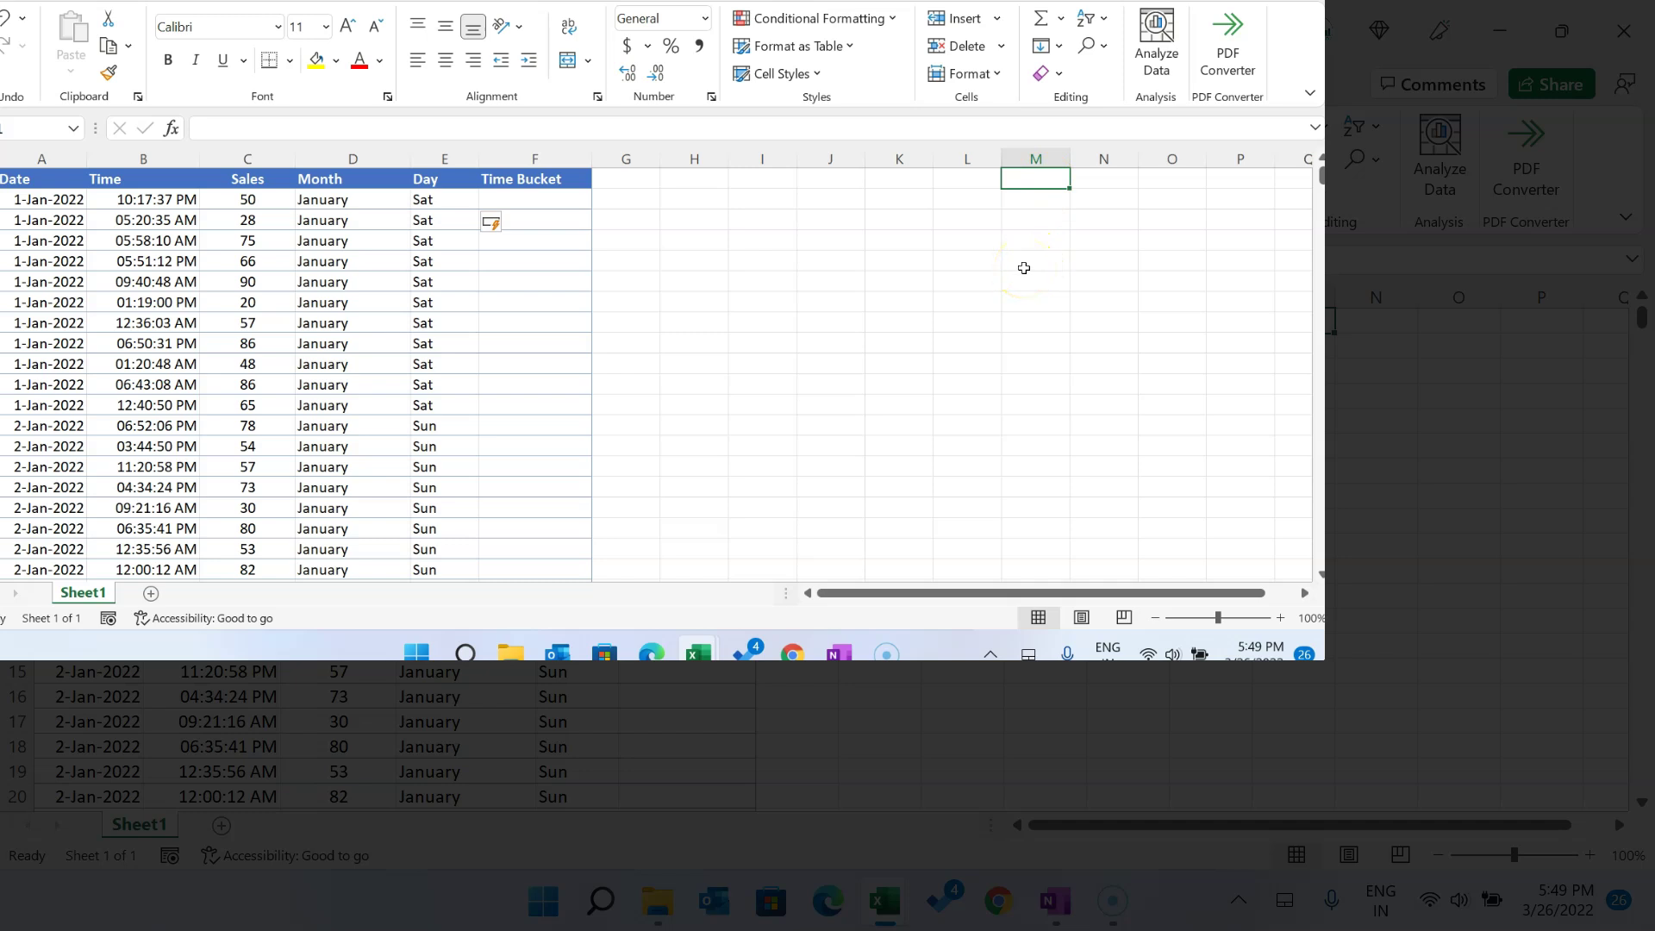
text(0)
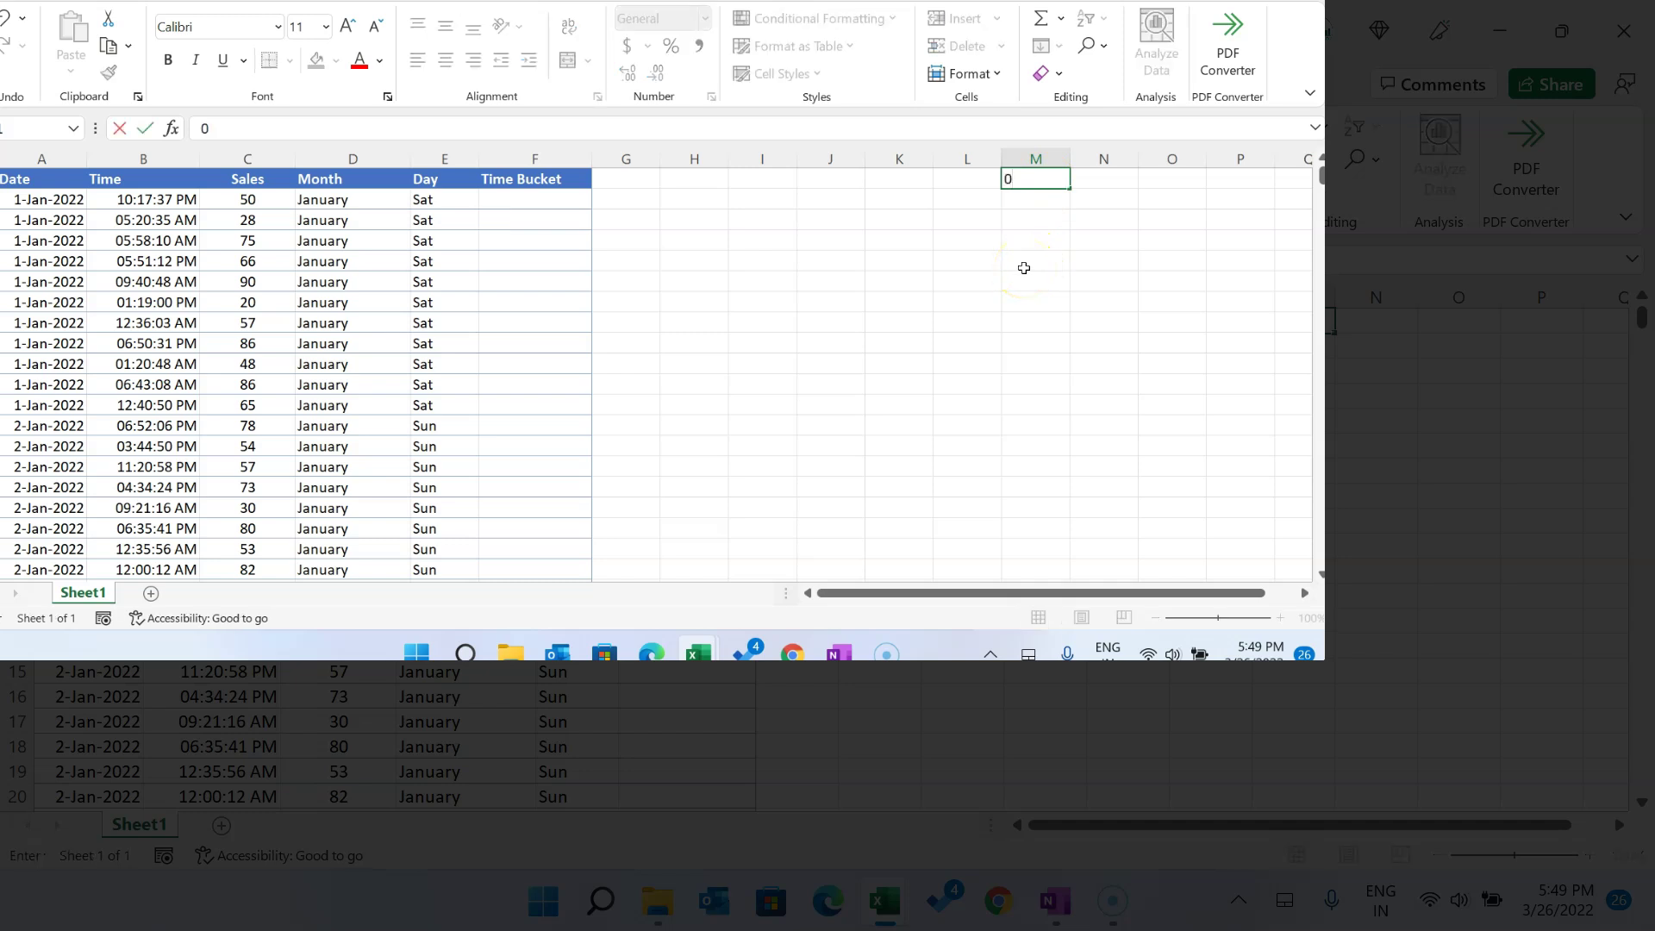
text(:0)
key(ctrl+Return)
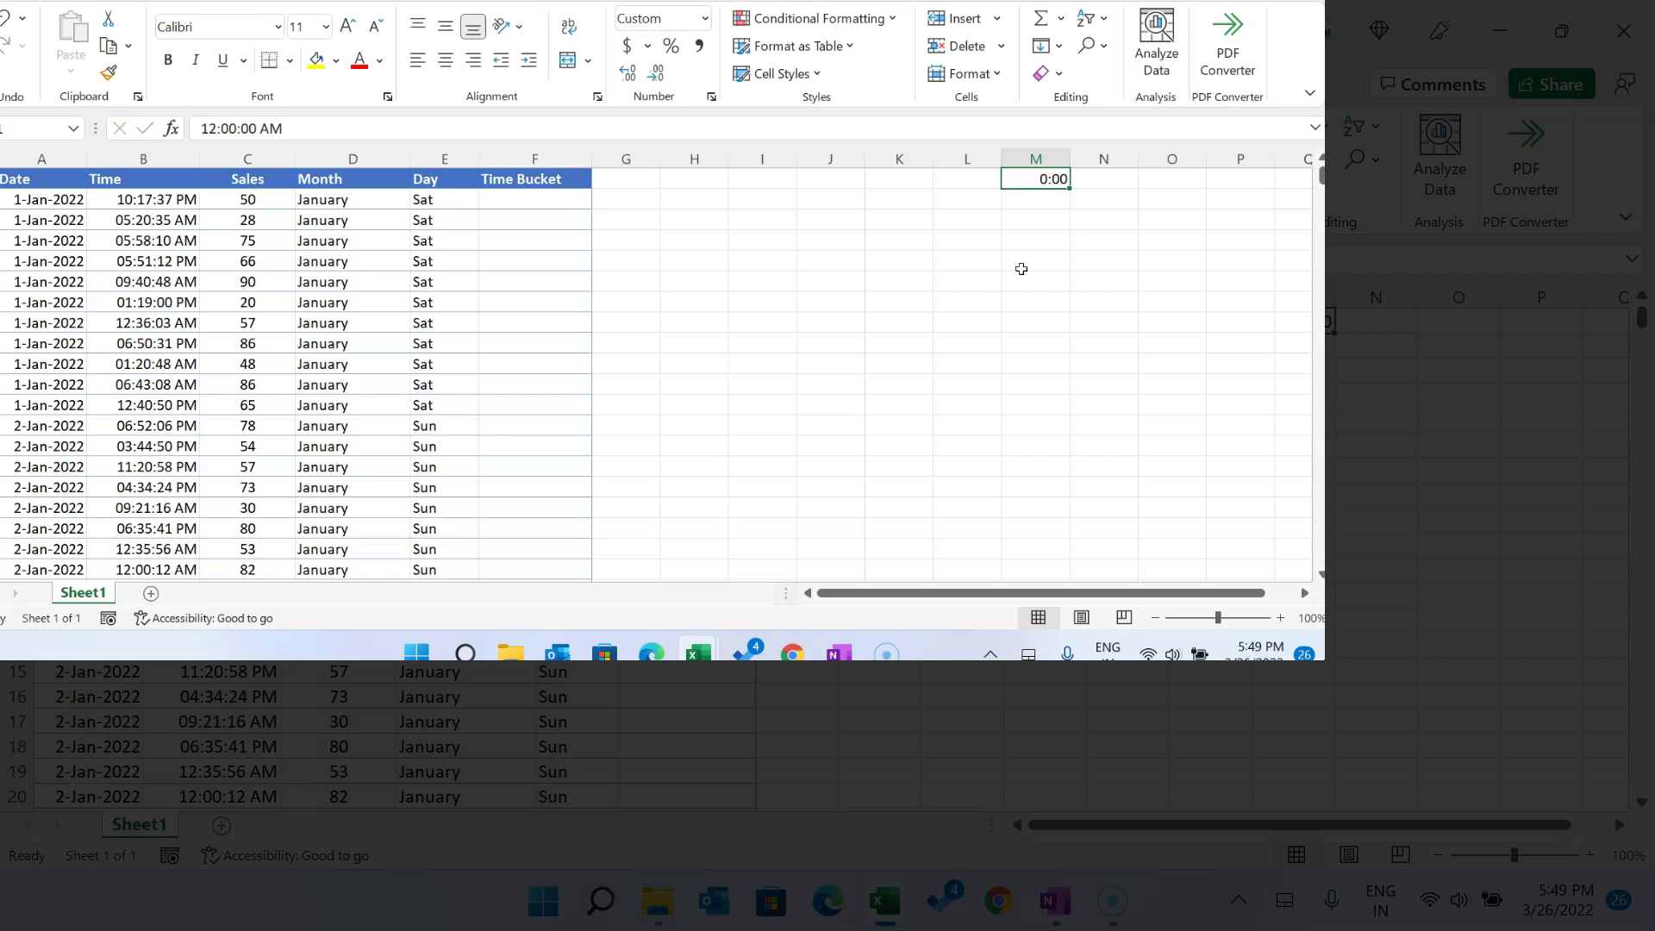
key(Return)
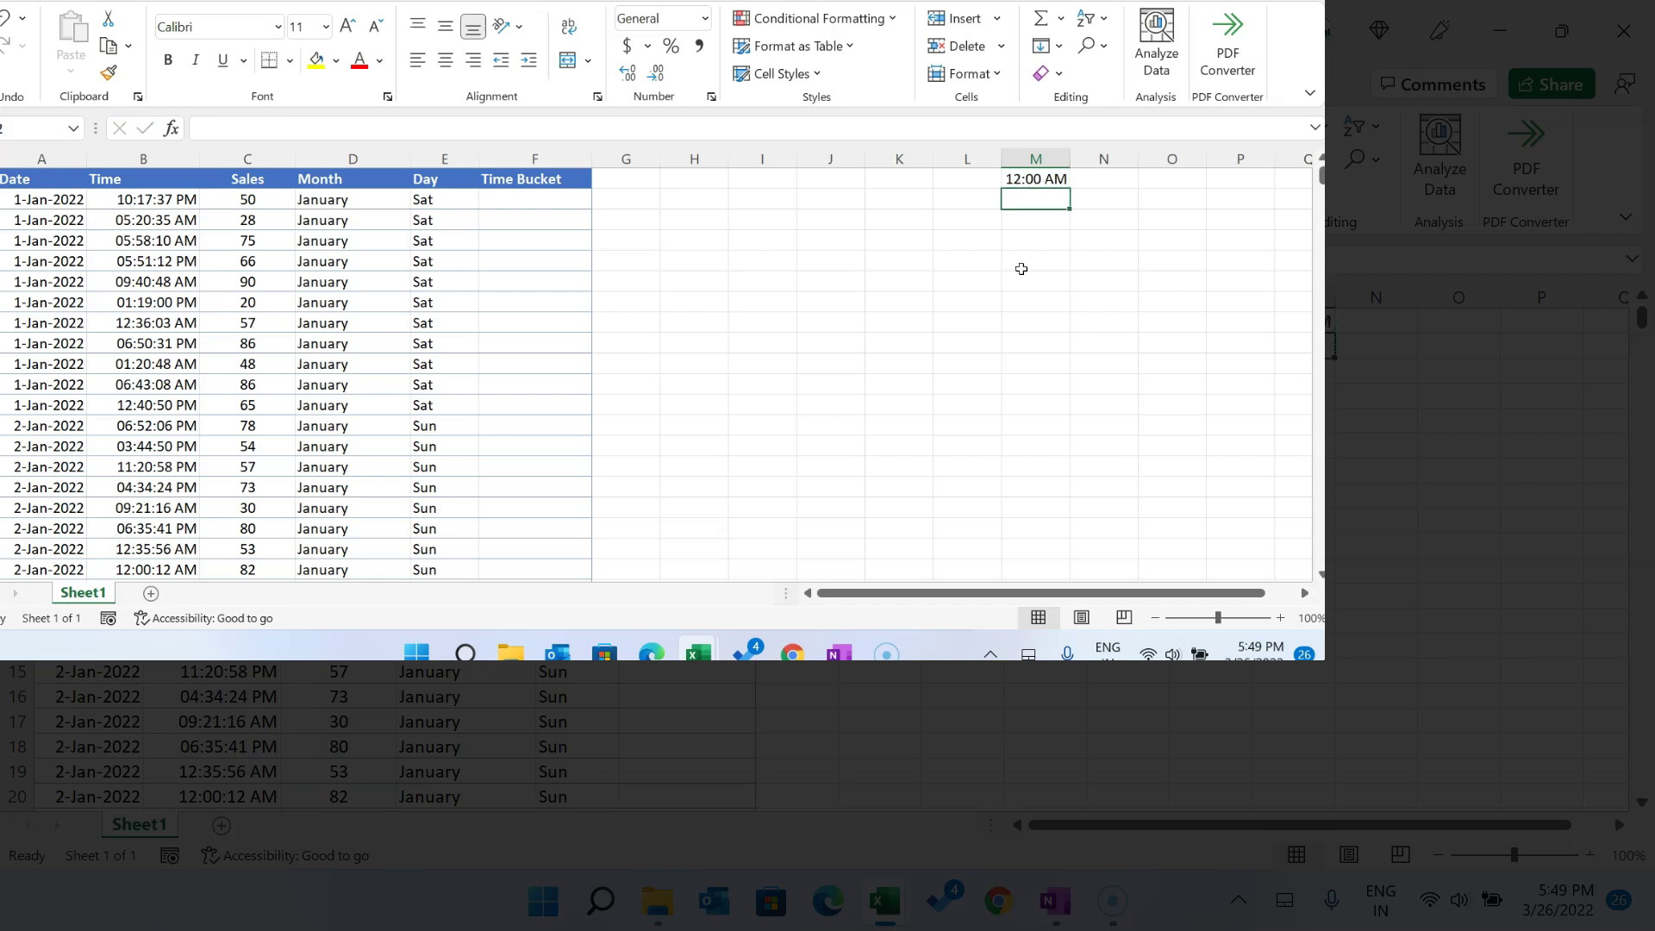
text(=)
key(Up)
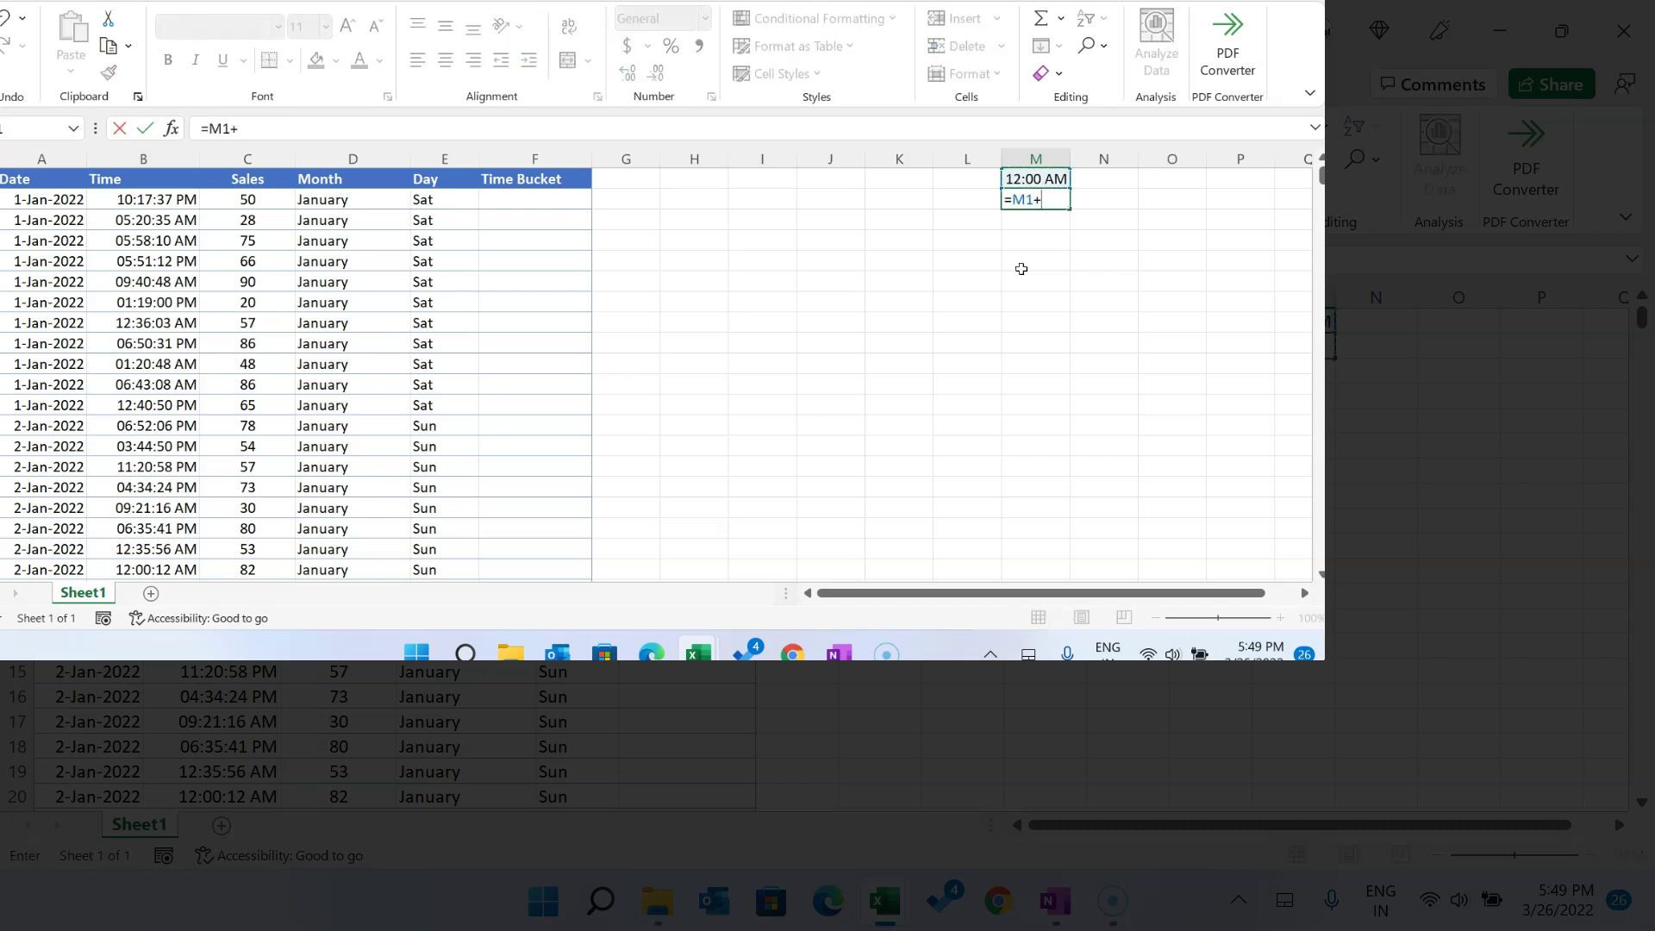
text(+"2:00)
key(Return)
key(Up)
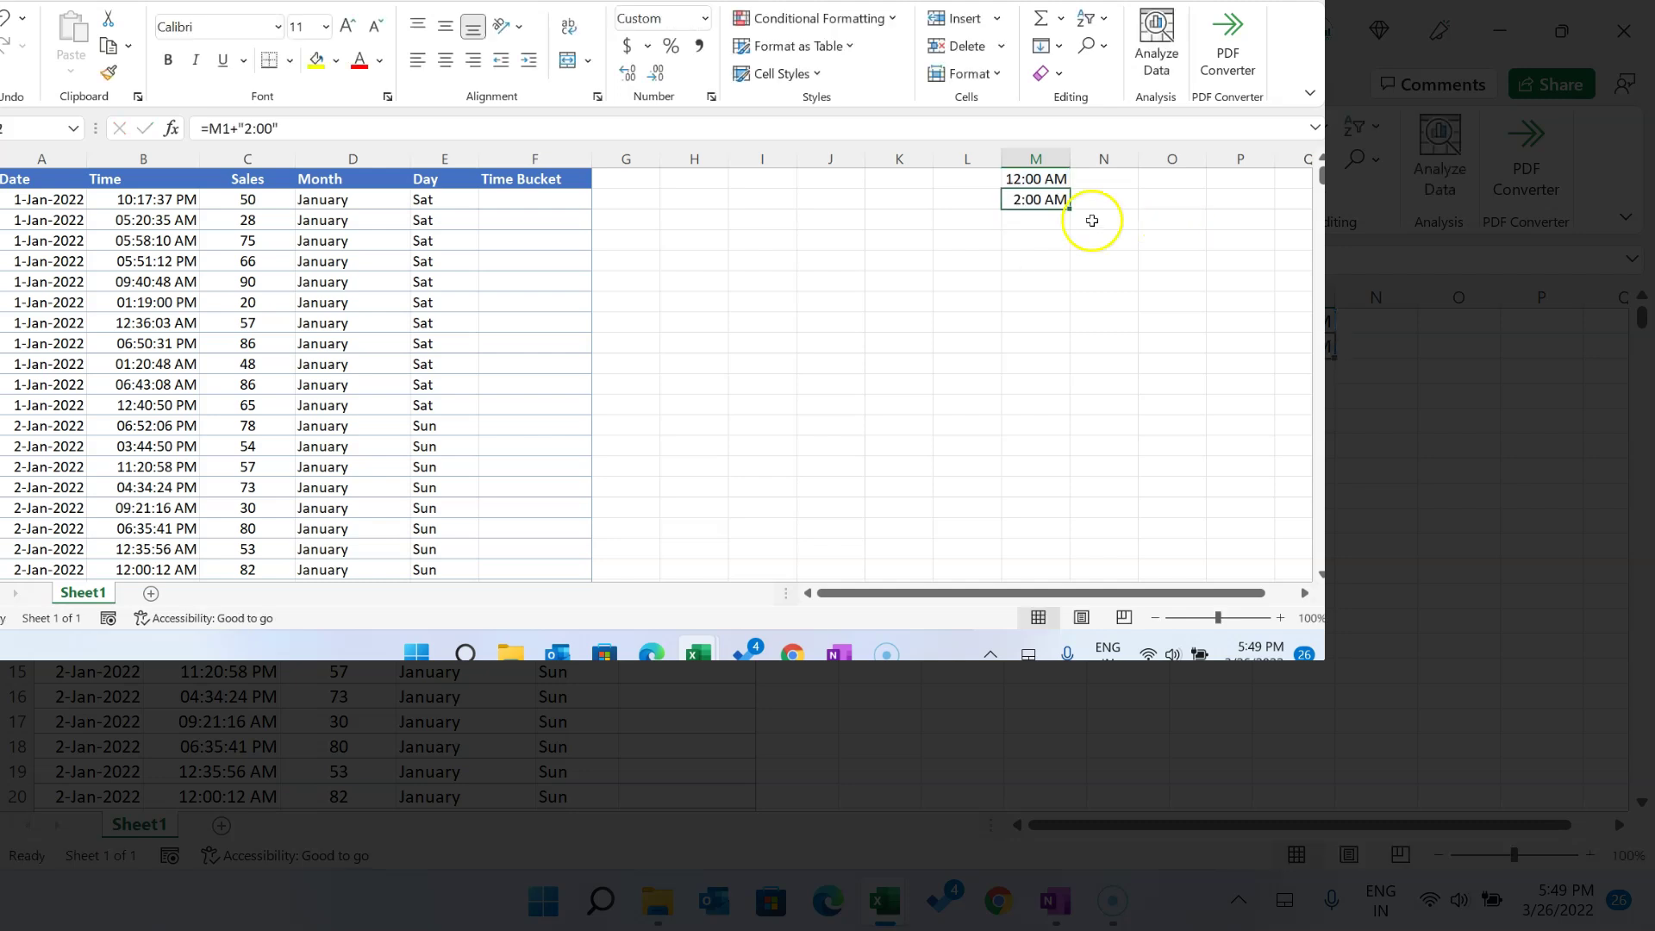
drag(1069, 209, 1069, 477)
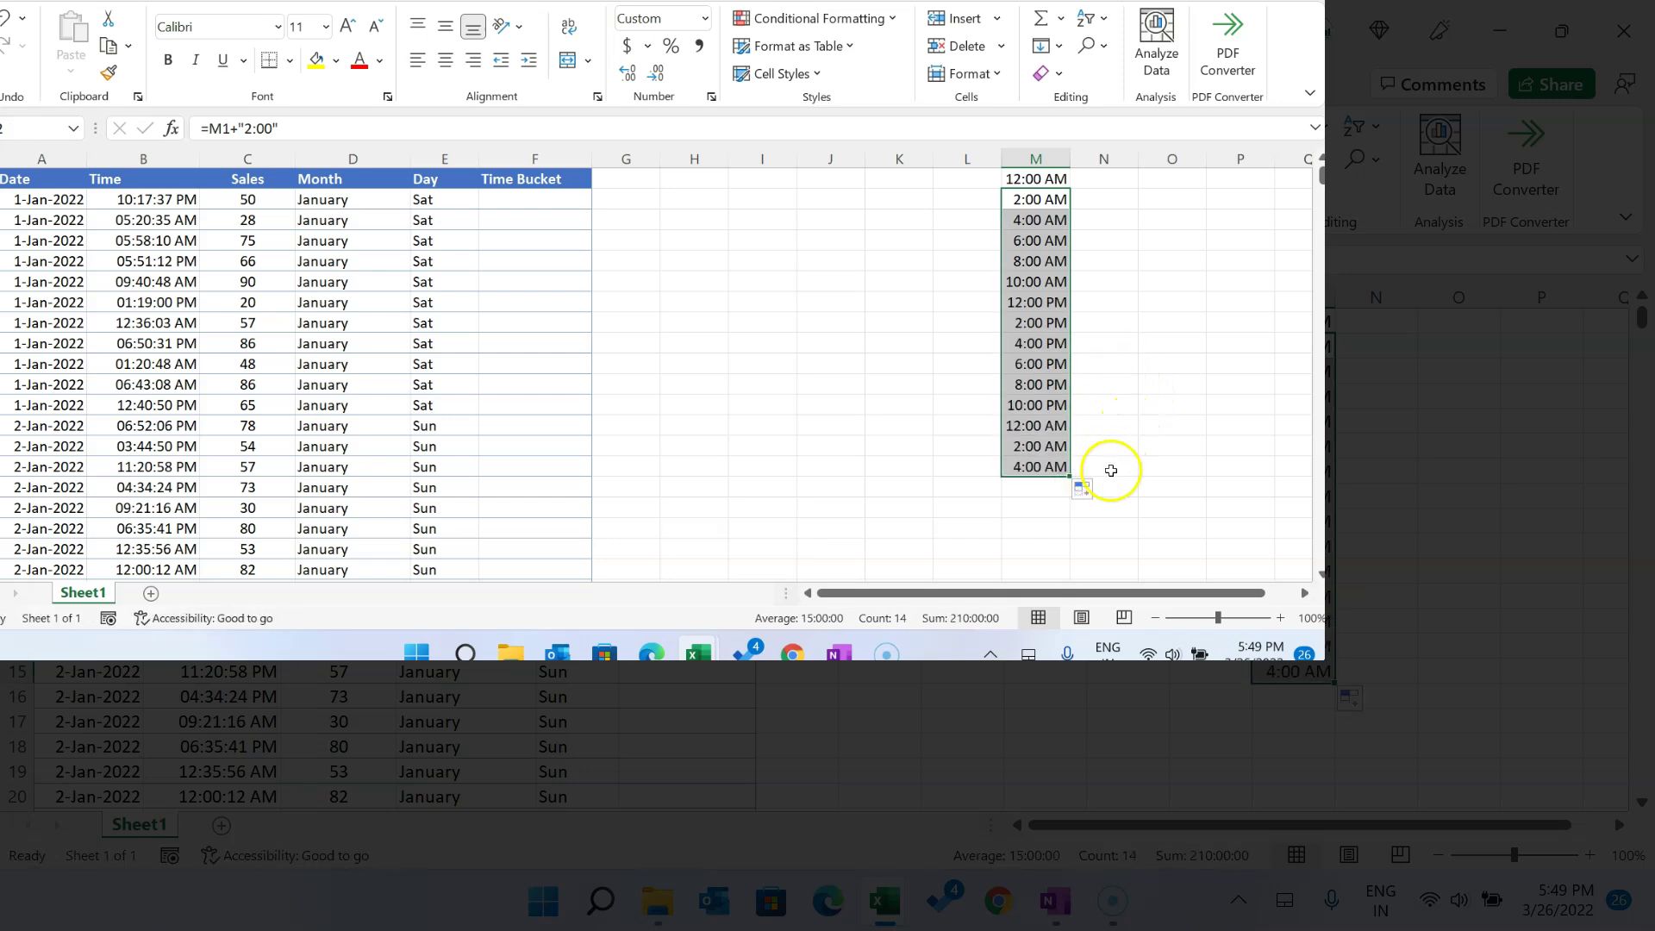
Step: Delete the repeated times past 10:00 PM, check the M1:M12 list, and return to F2
click(1045, 424)
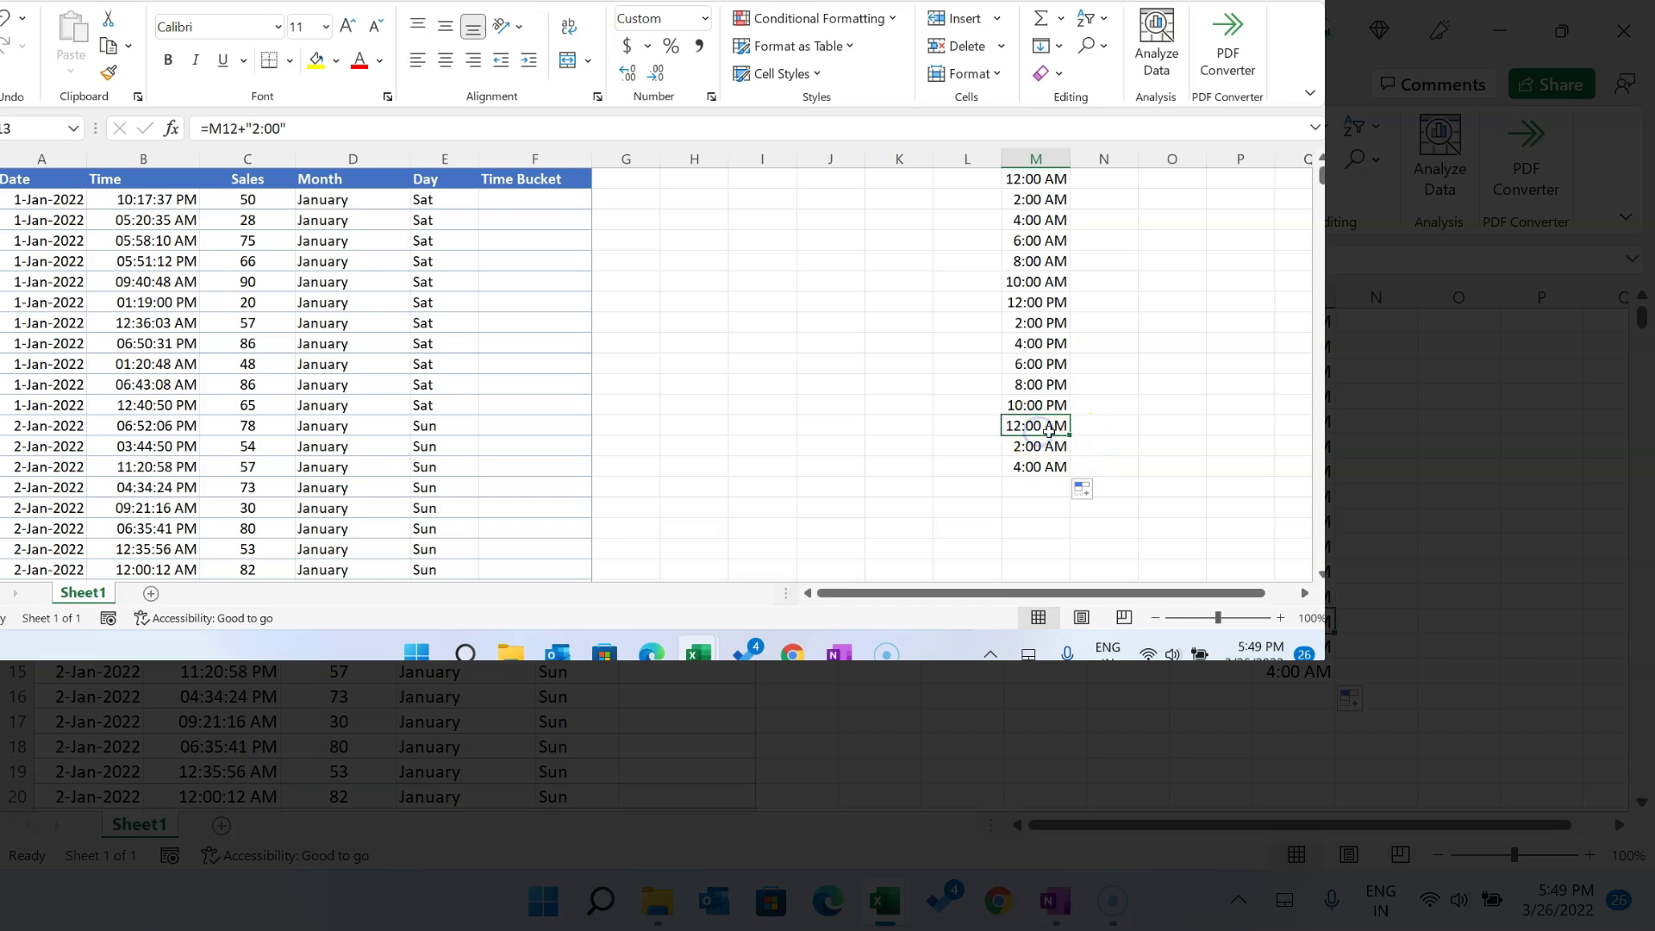
shift+click(1044, 468)
key(Delete)
key(Up)
key(ctrl+Up)
key(ctrl+shift+Down)
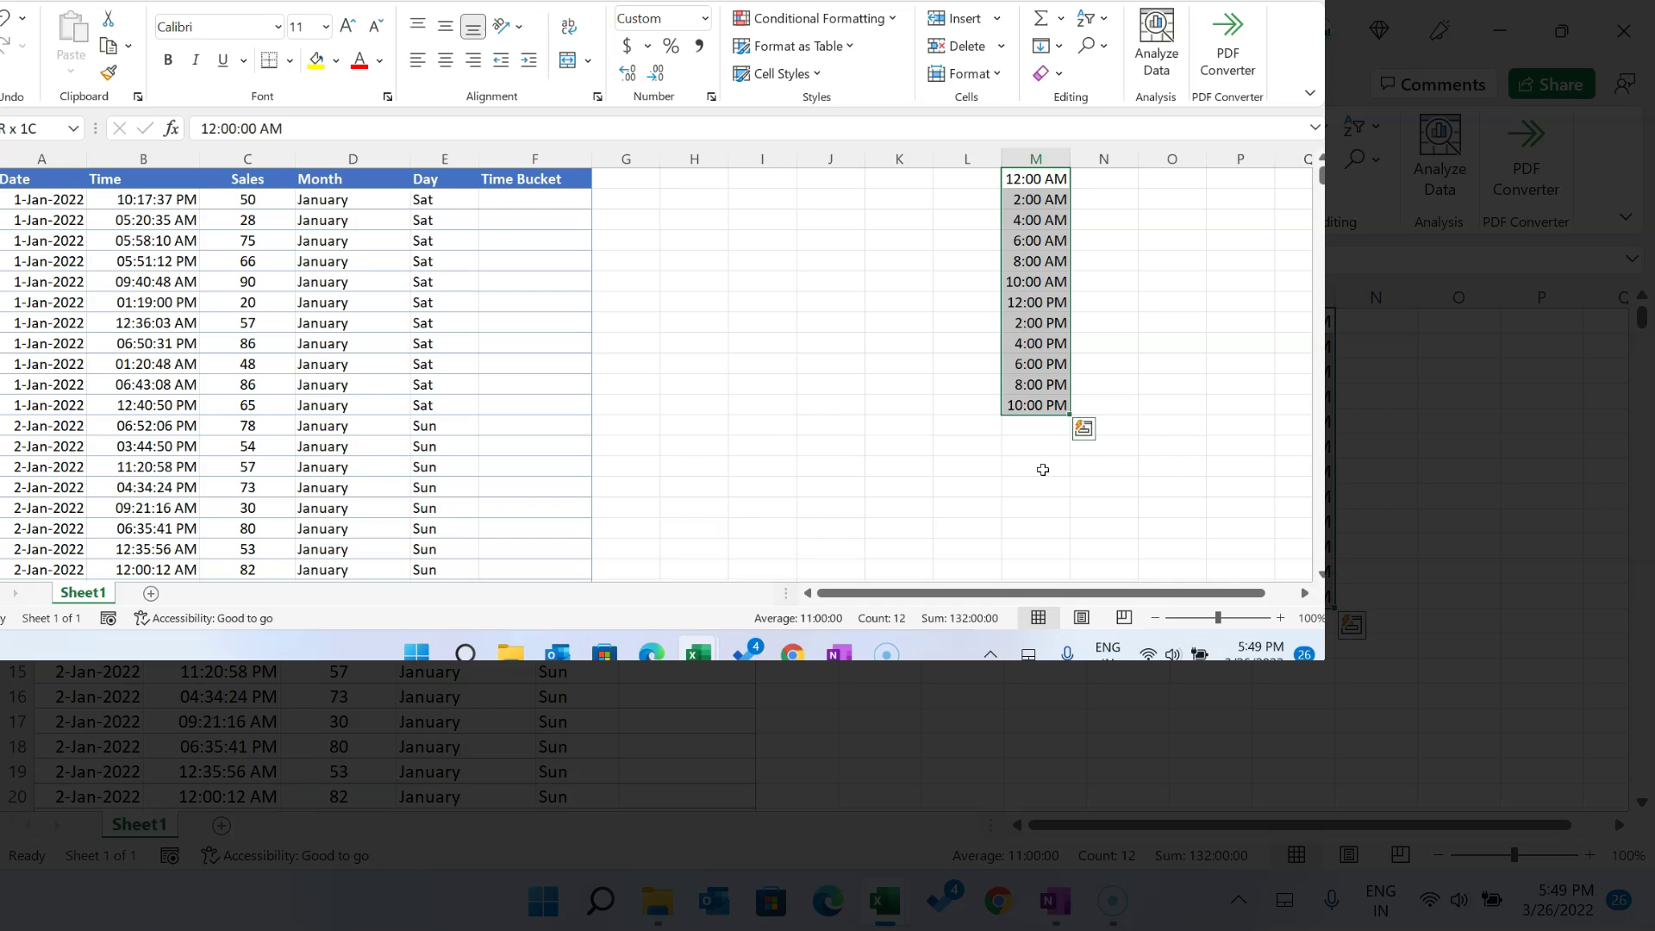
key(Down)
key(Up)
key(Down)
key(Down)
key(Down)
key(Down)
key(ctrl+Down)
key(ctrl+Up)
key(ctrl+Left)
key(Left)
key(Down)
key(Right)
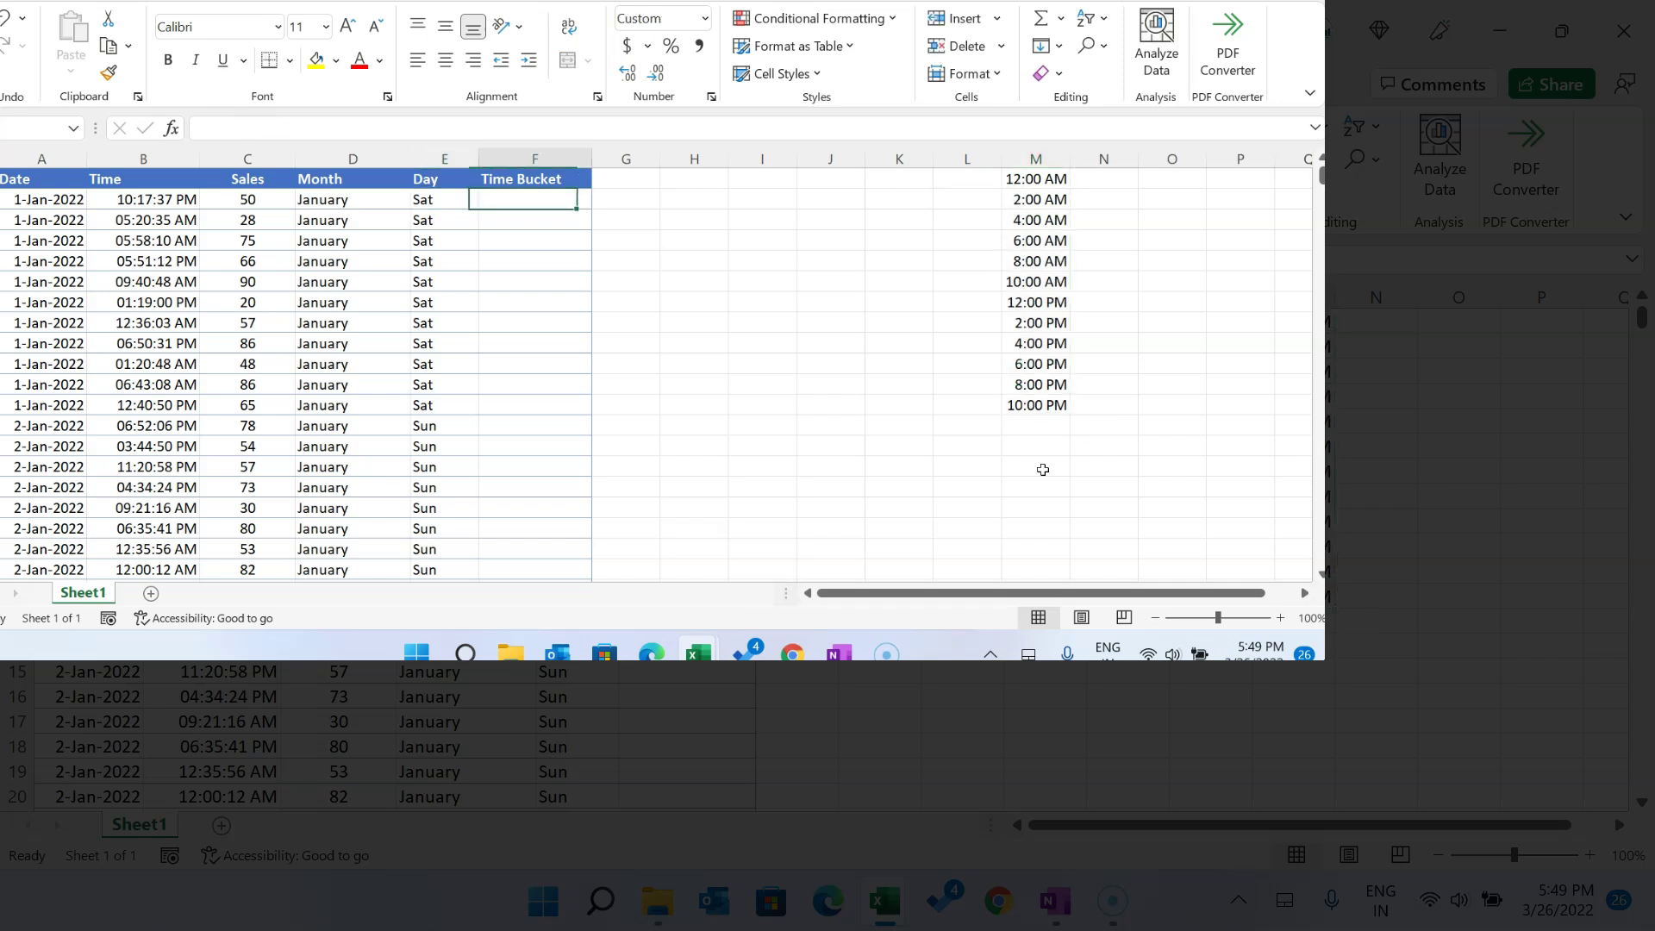
text(=)
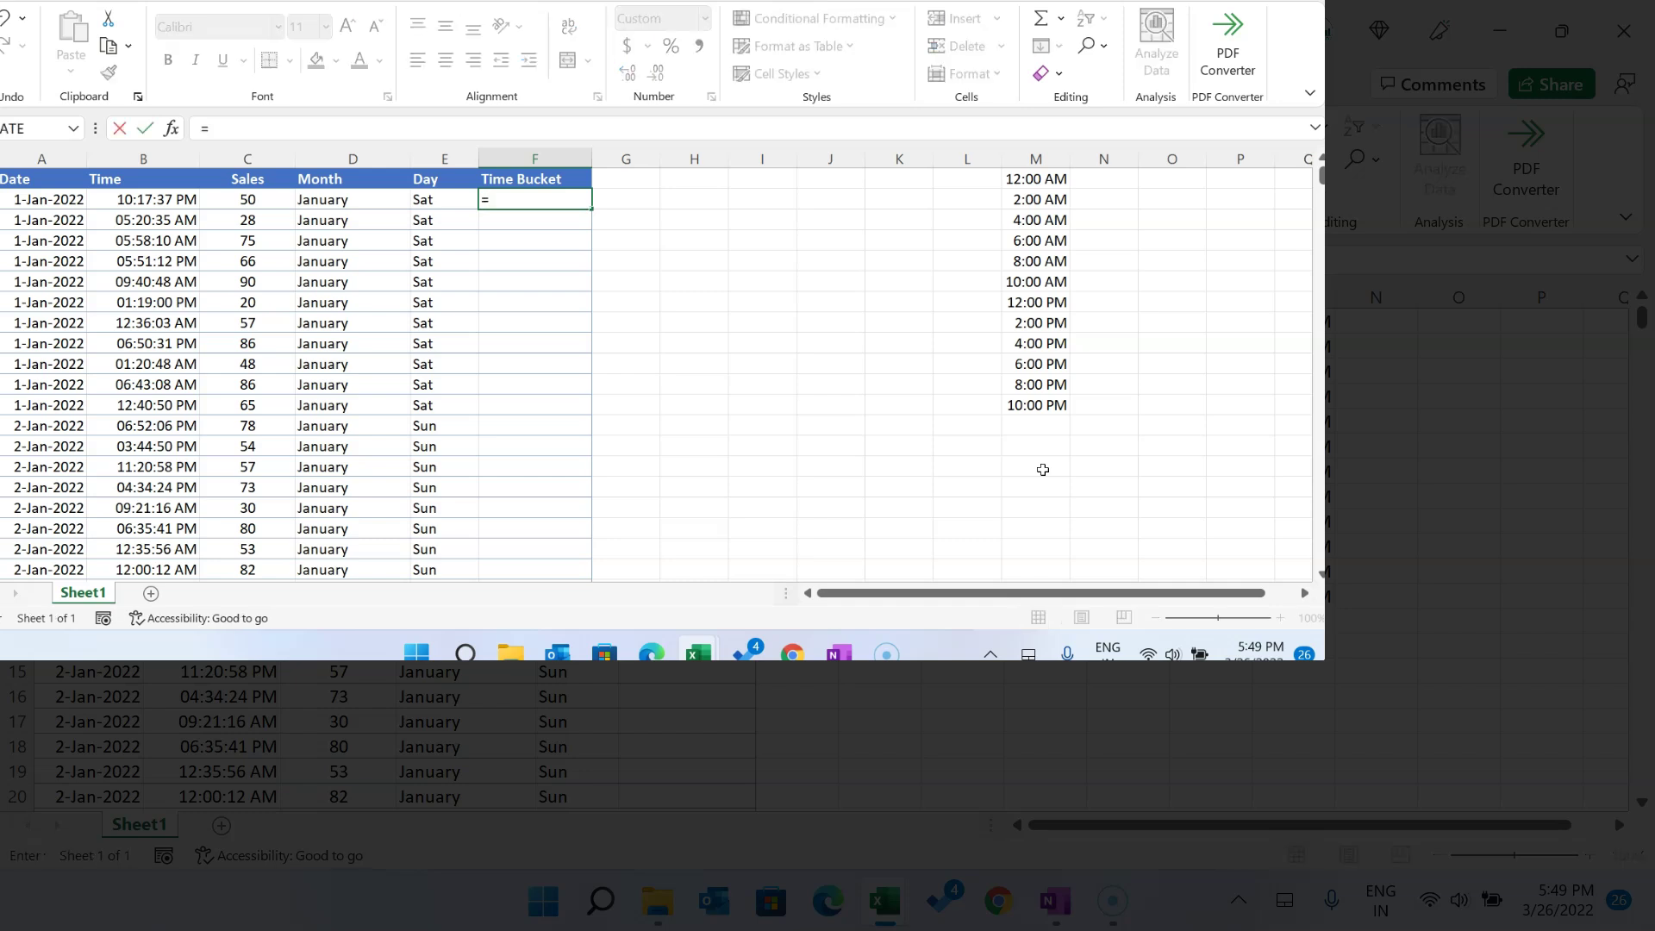
text(vl)
key(Tab)
key(Left)
key(Left)
key(Left)
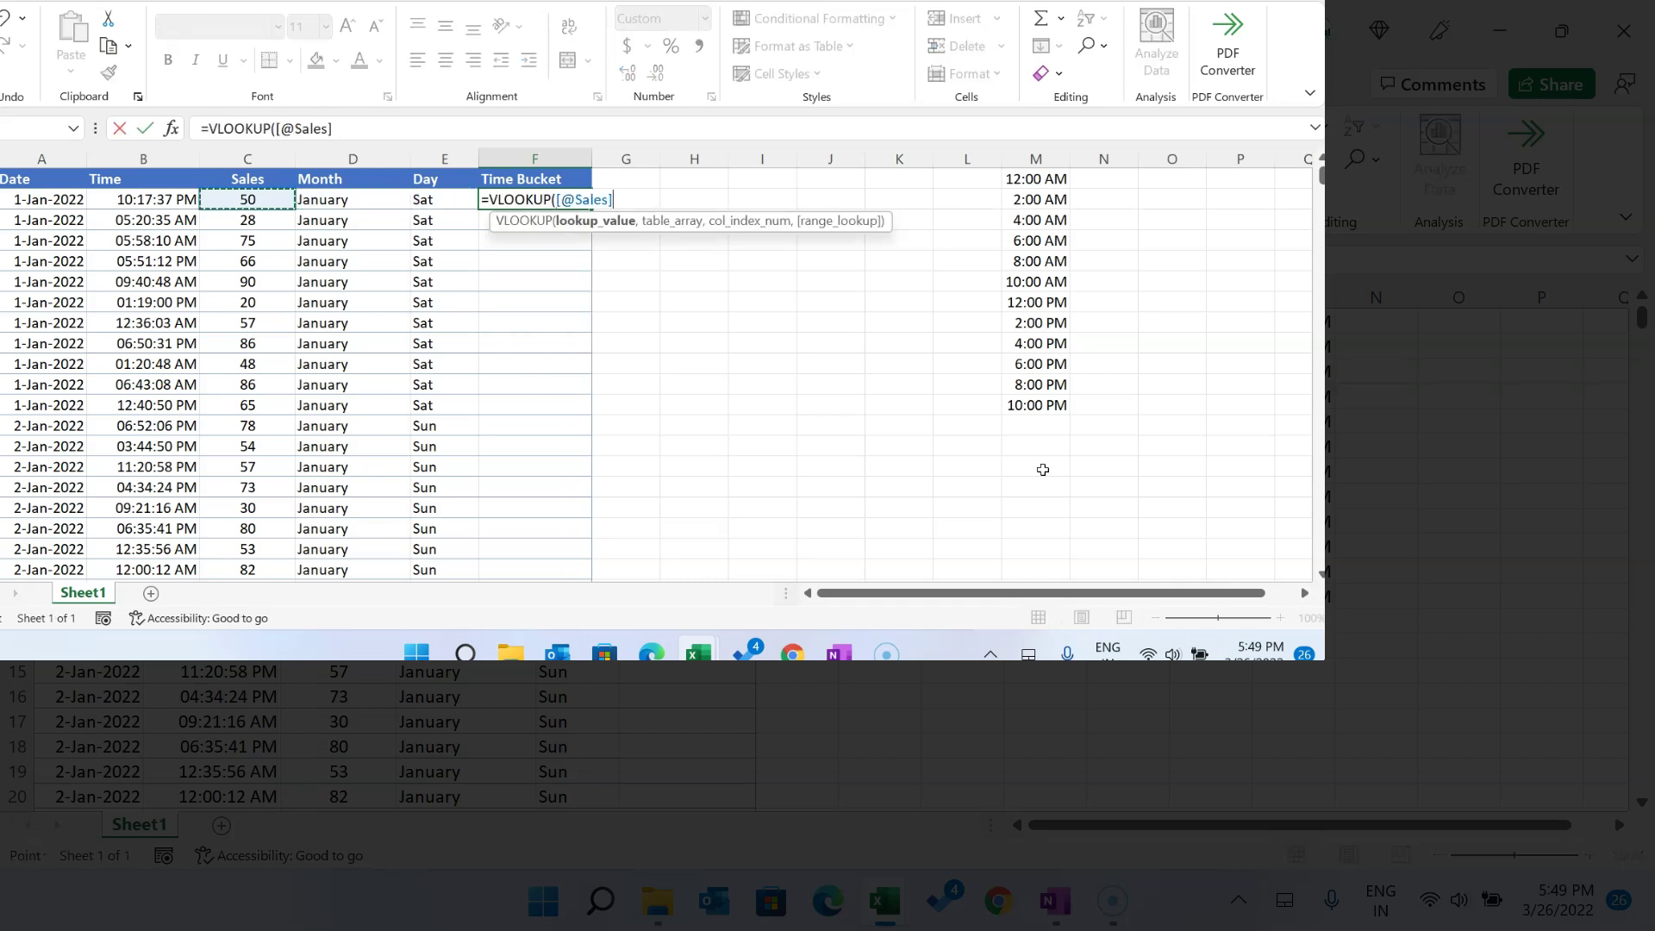
key(Left)
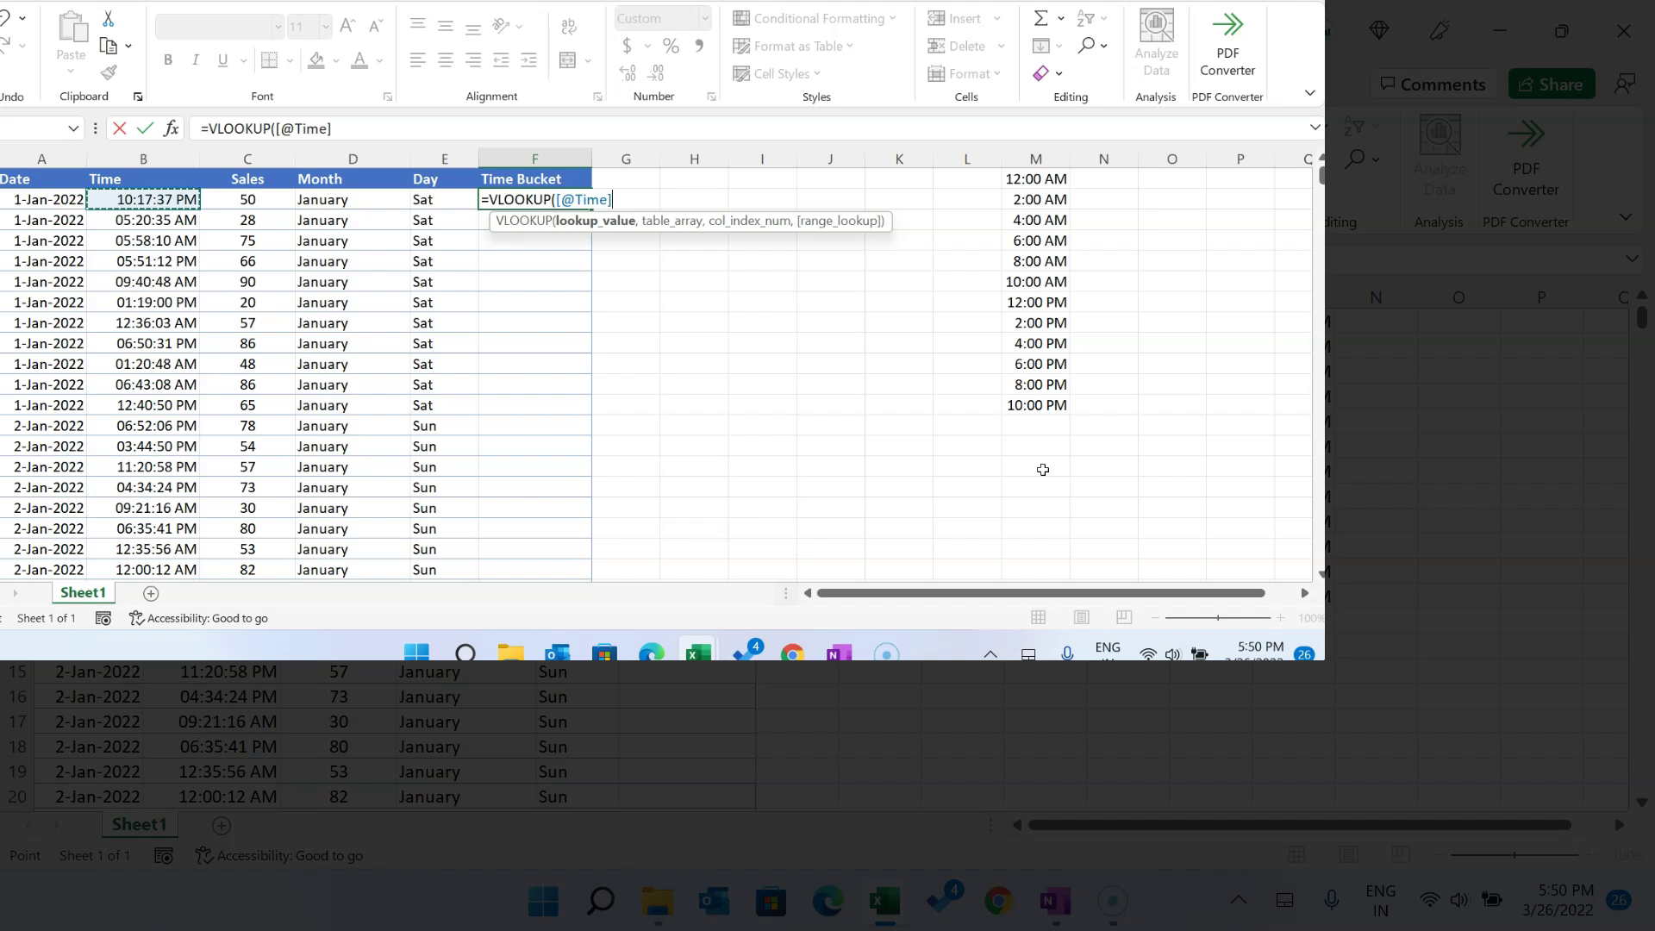
text(,)
key(Right)
key(Right)
key(Right)
key(Right)
key(Right)
key(Right)
key(Right)
key(ctrl+shift+Right)
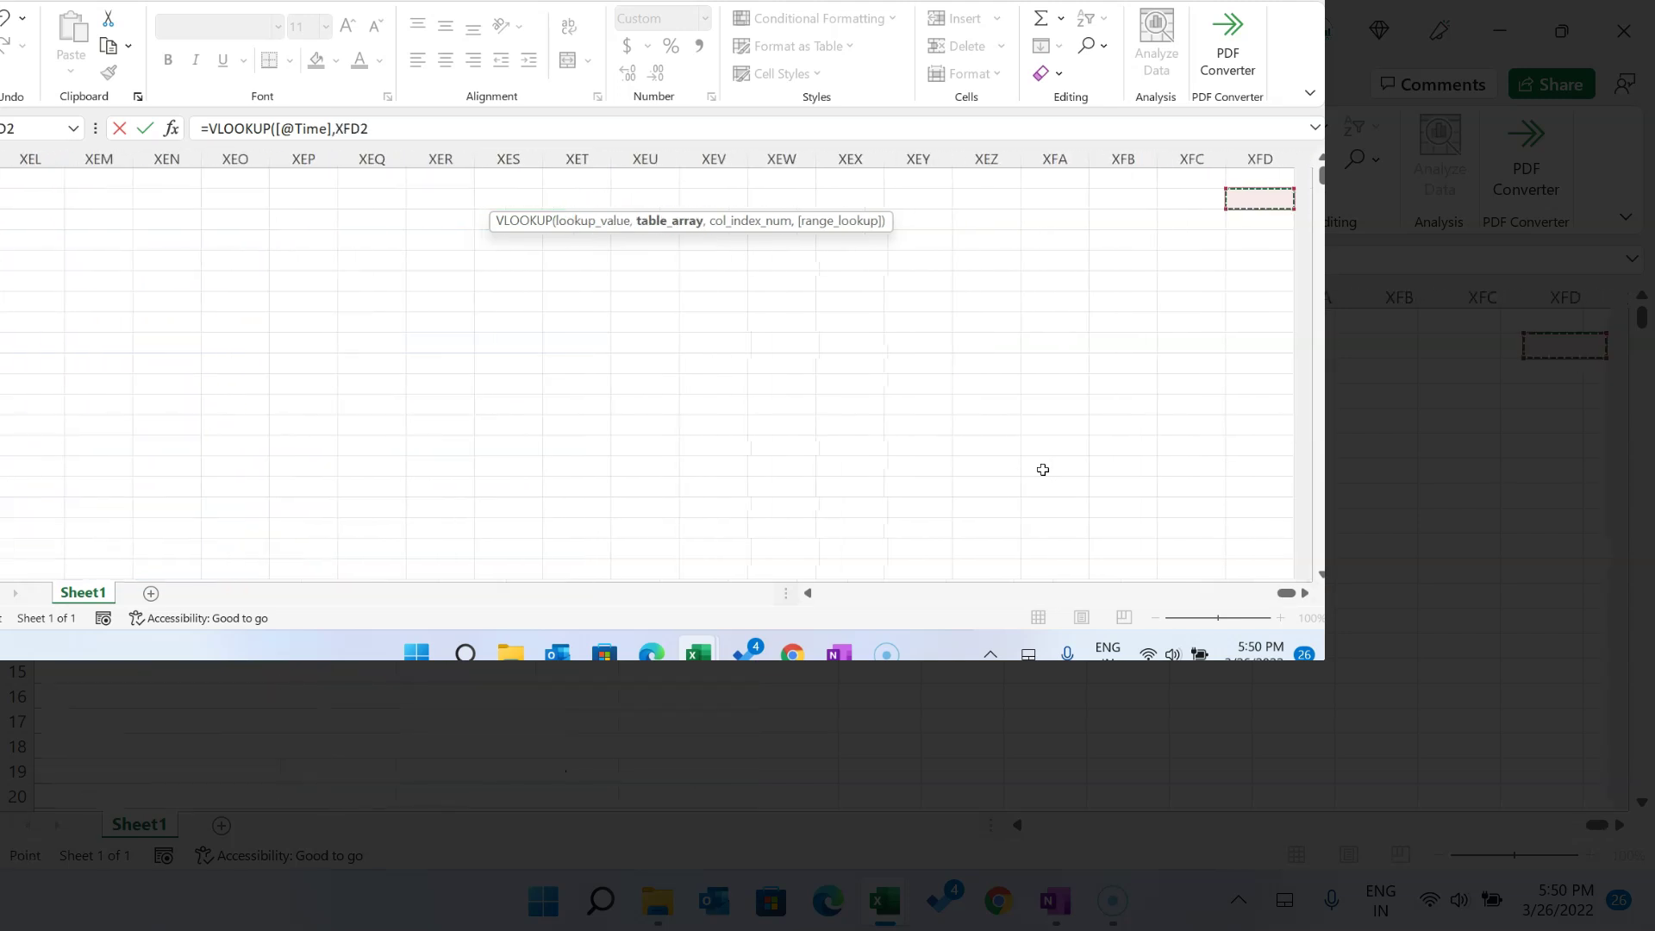
key(ctrl+Left)
key(Right)
key(Right)
key(Right)
key(Right)
key(Right)
key(Right)
key(Right)
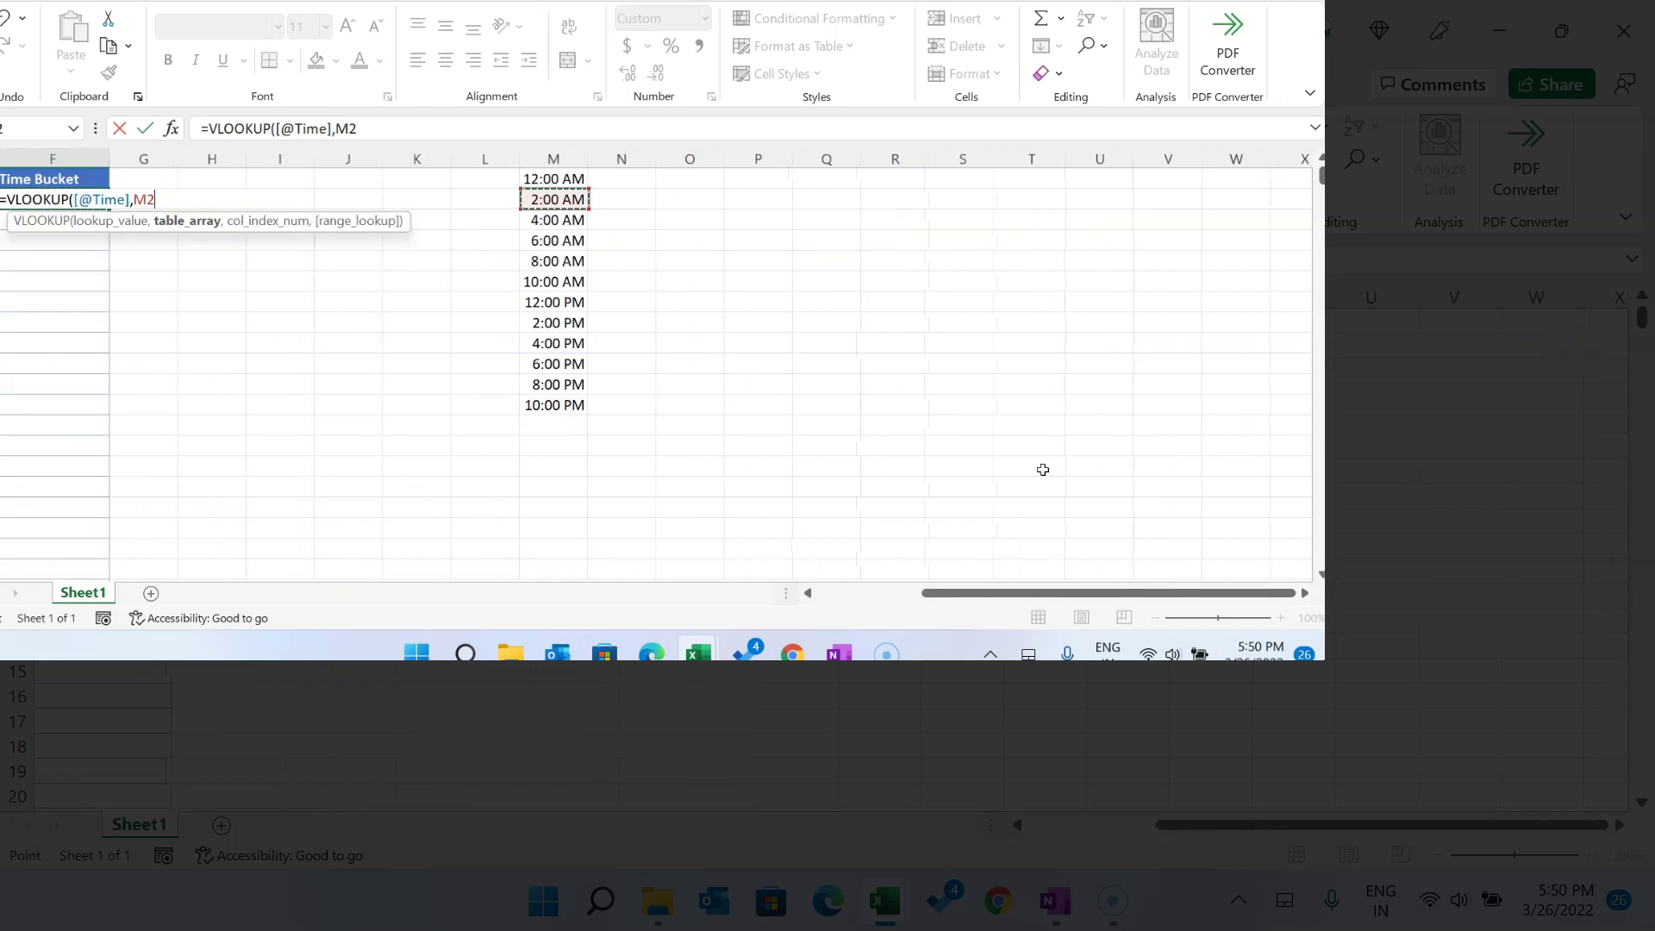
key(ctrl+space)
text(,1,)
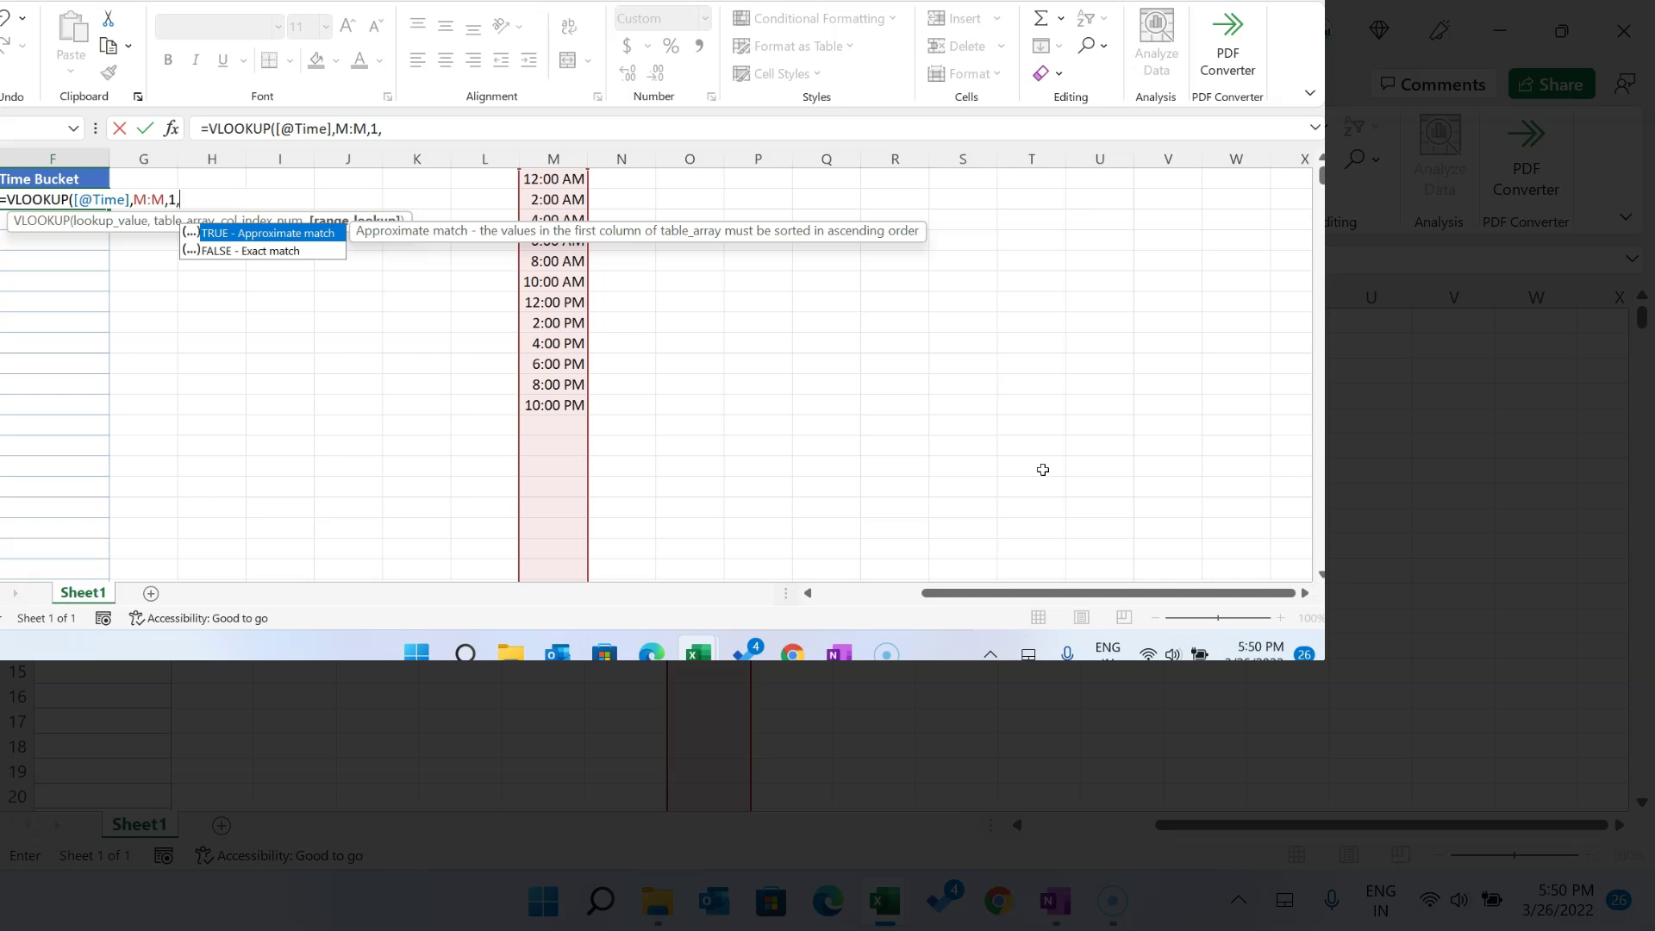
text(1))
key(Return)
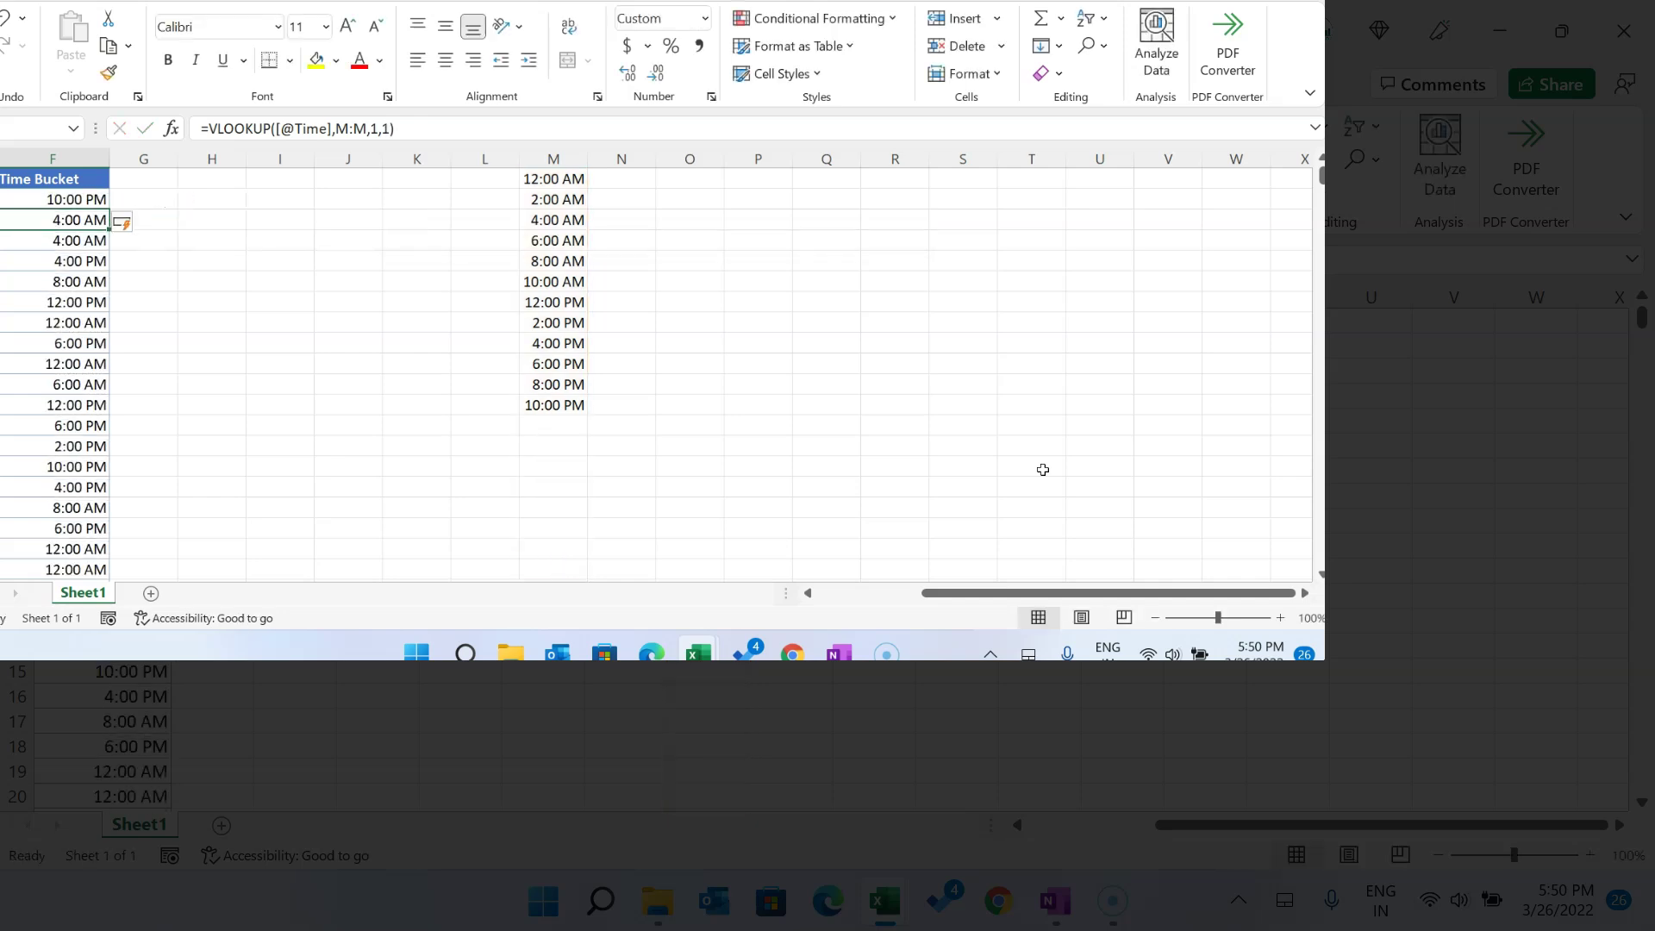
Step: Check the Time Bucket results against the M1:M12 time slot list
key(Left)
key(Left)
key(Left)
key(Left)
key(Left)
key(Right)
key(Right)
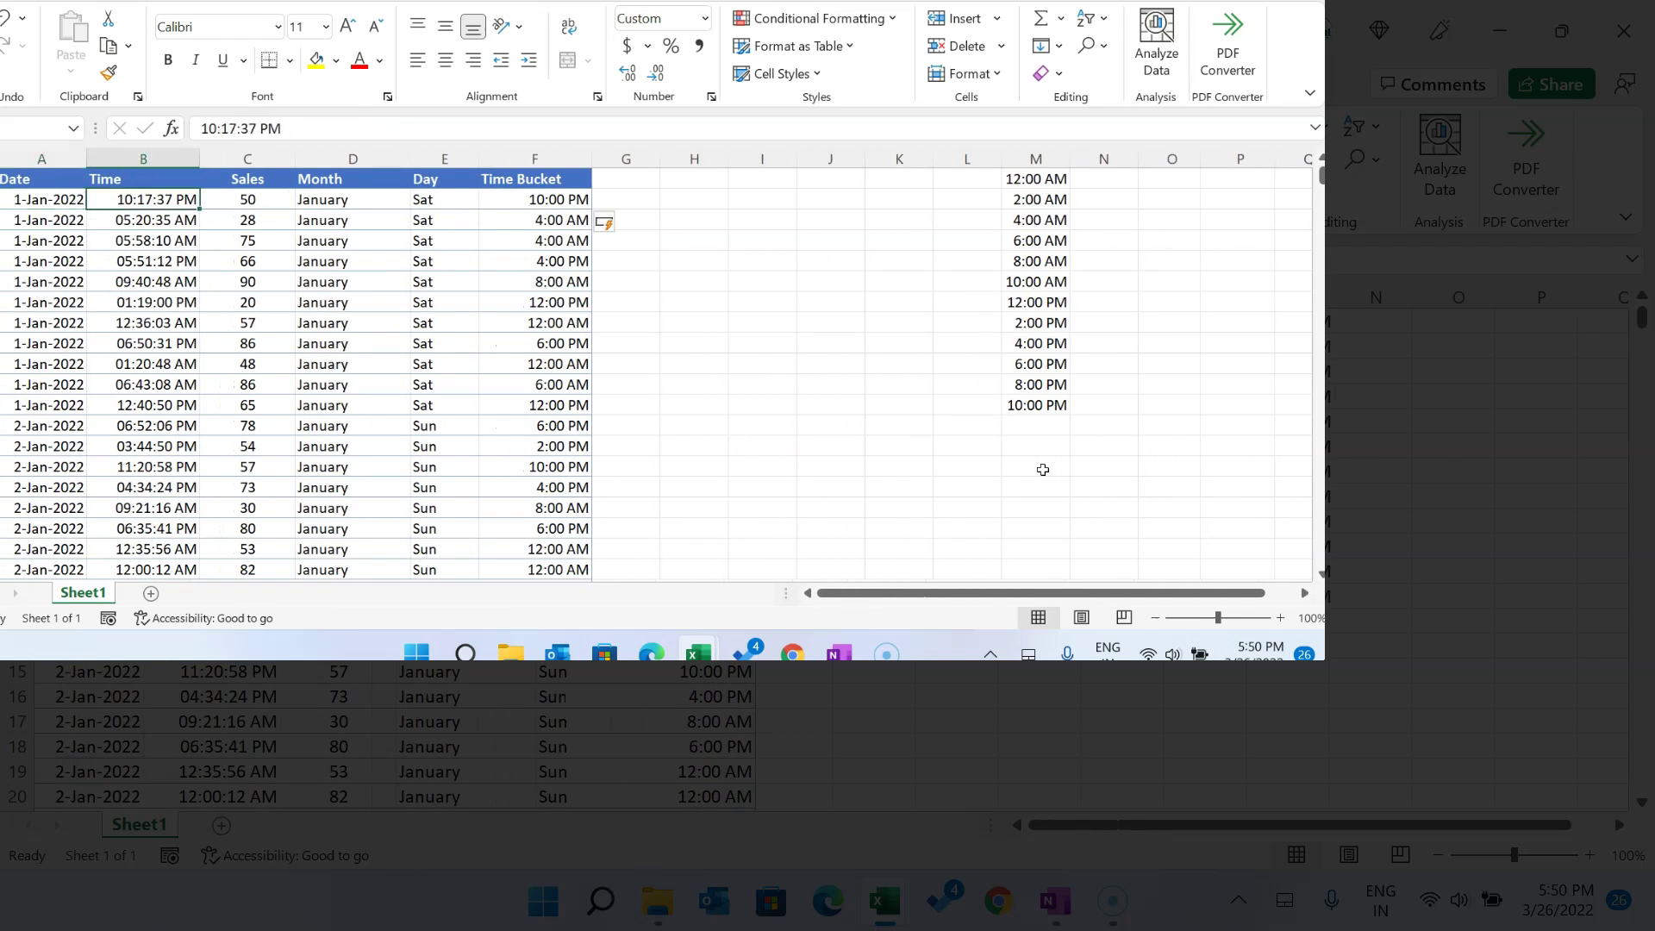
key(Right)
key(Right)
key(Right)
key(Down)
key(Down)
key(Down)
key(Down)
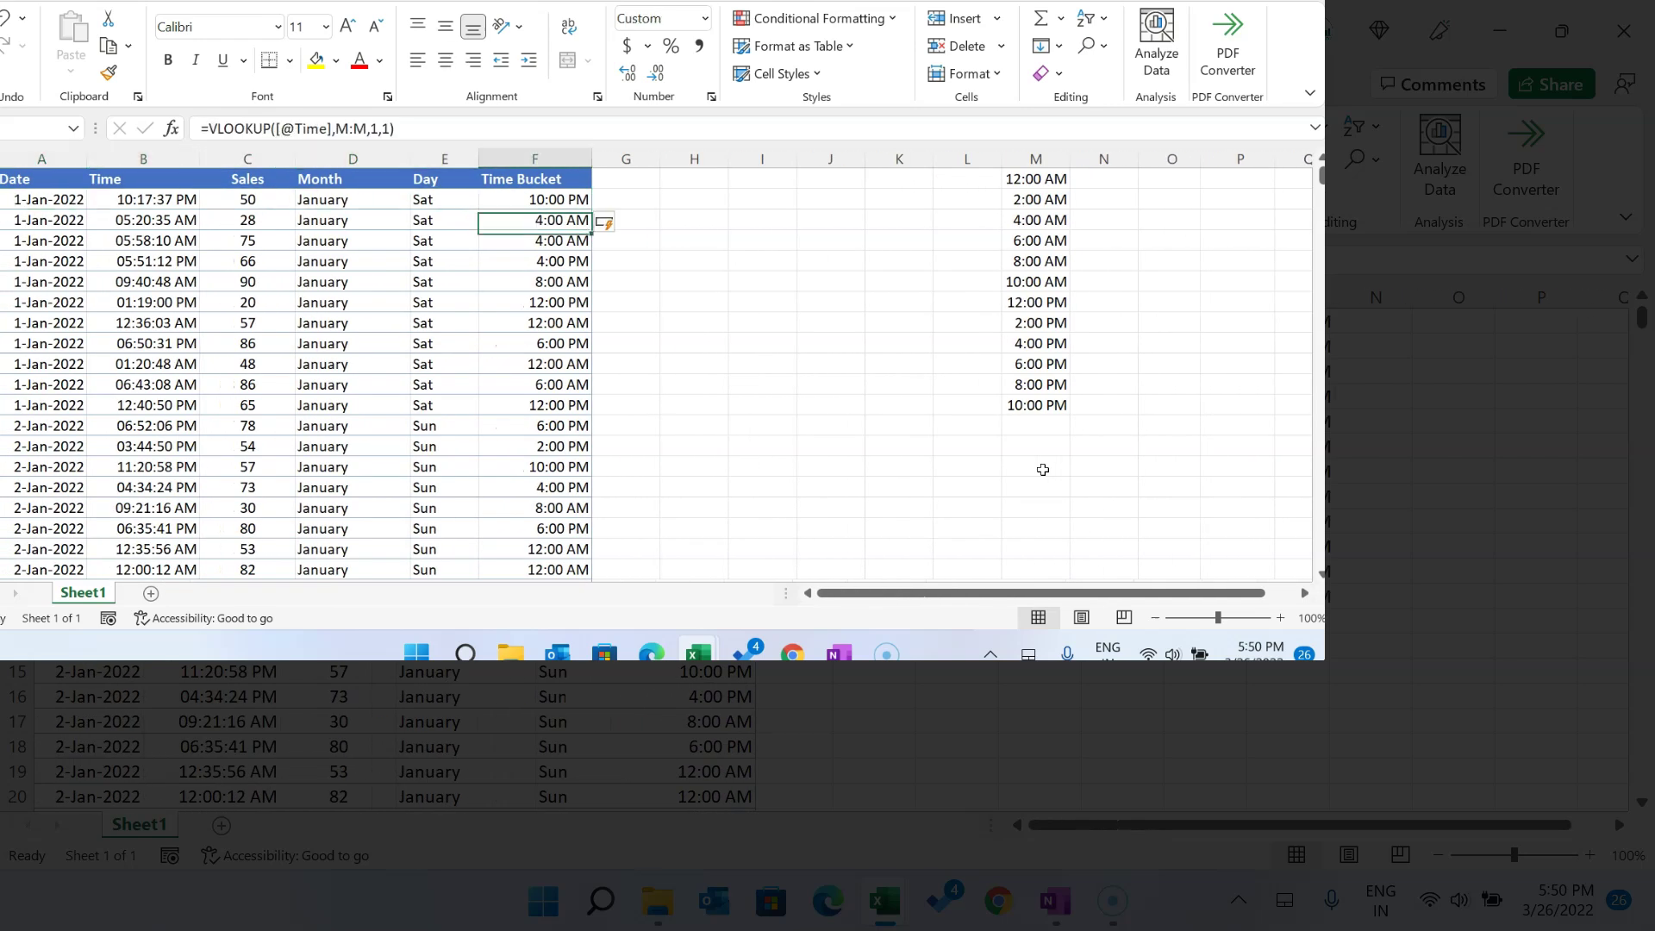
key(ctrl+Up)
key(Down)
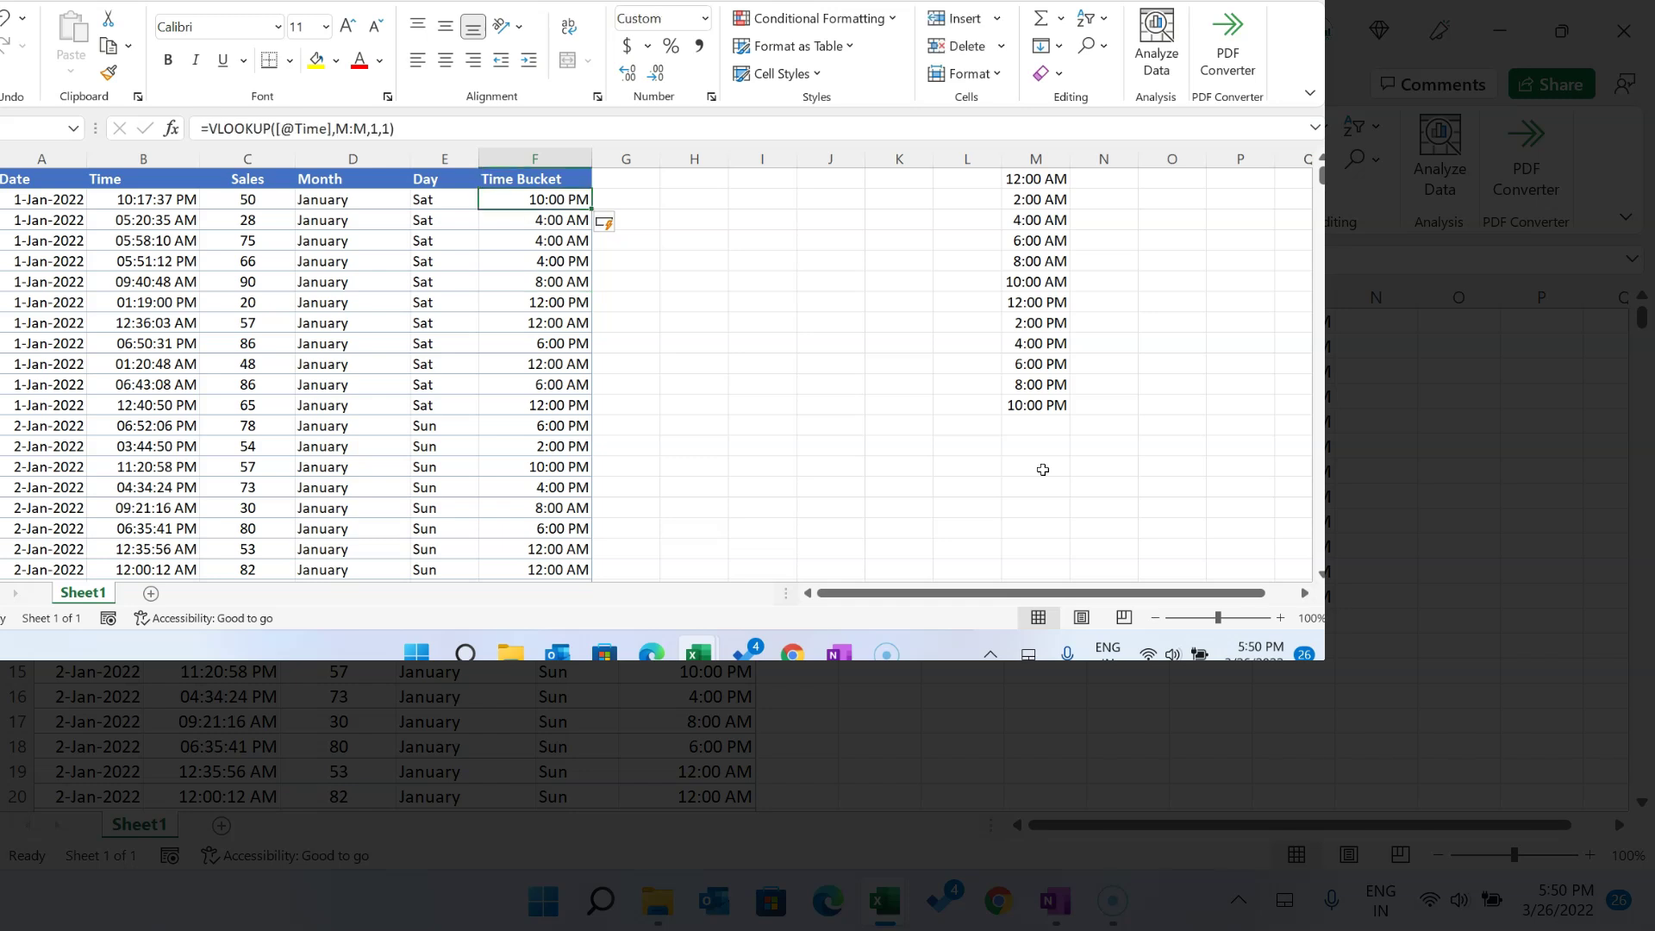
key(ctrl+Right)
key(Up)
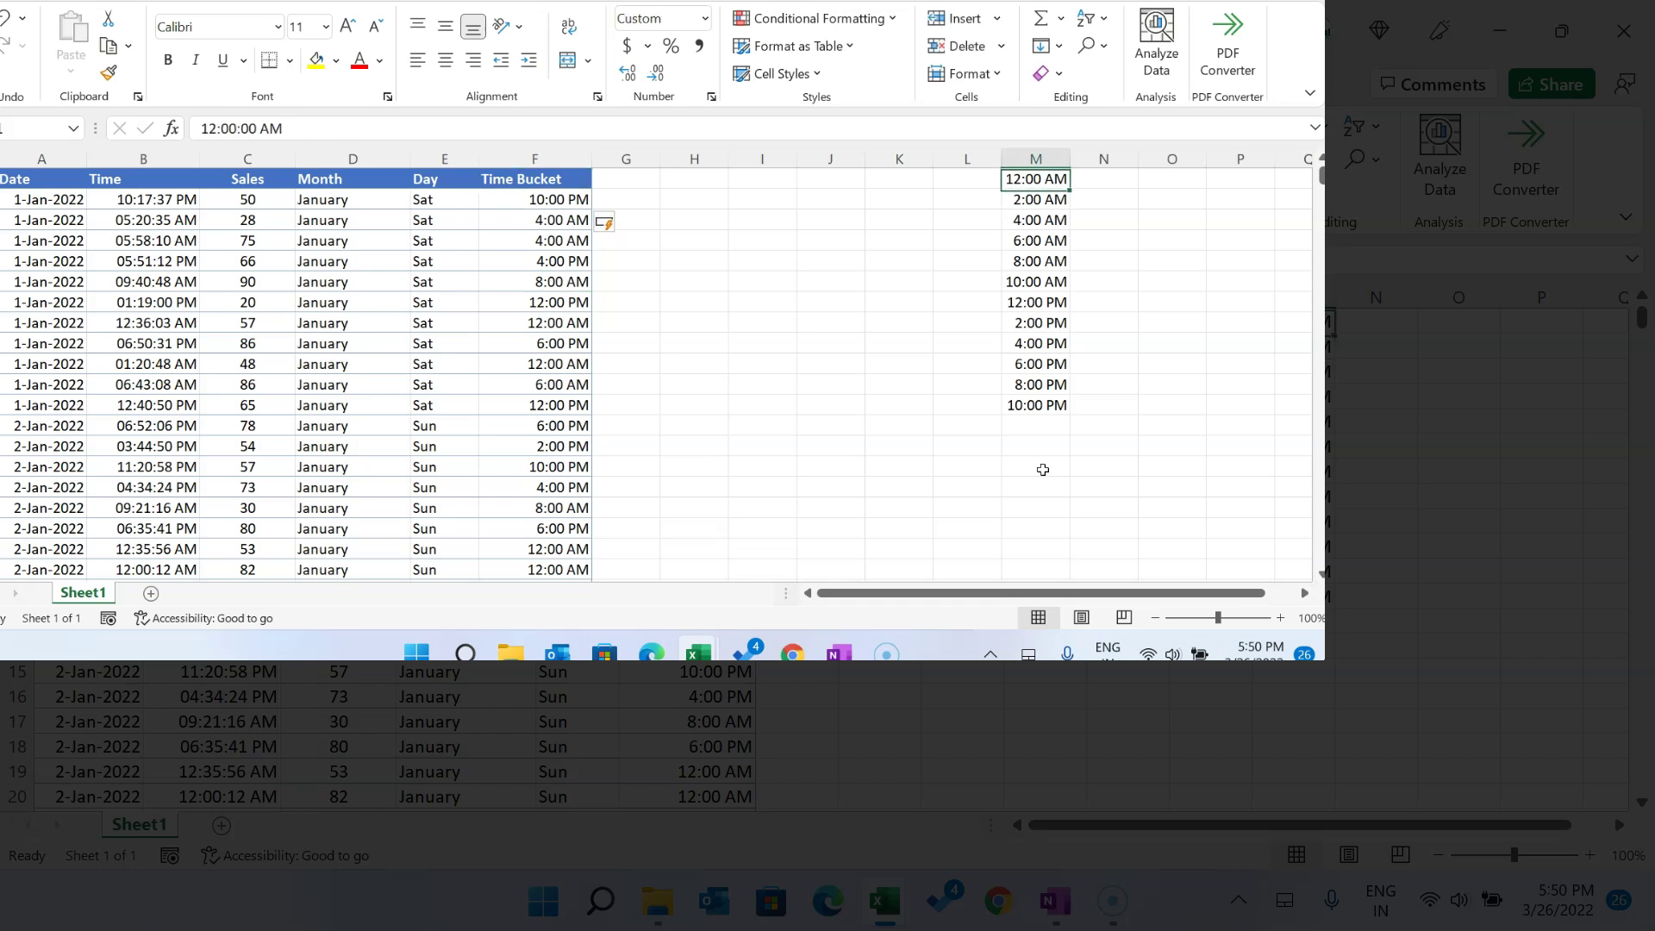
key(ctrl+shift+Down)
key(Down)
key(Up)
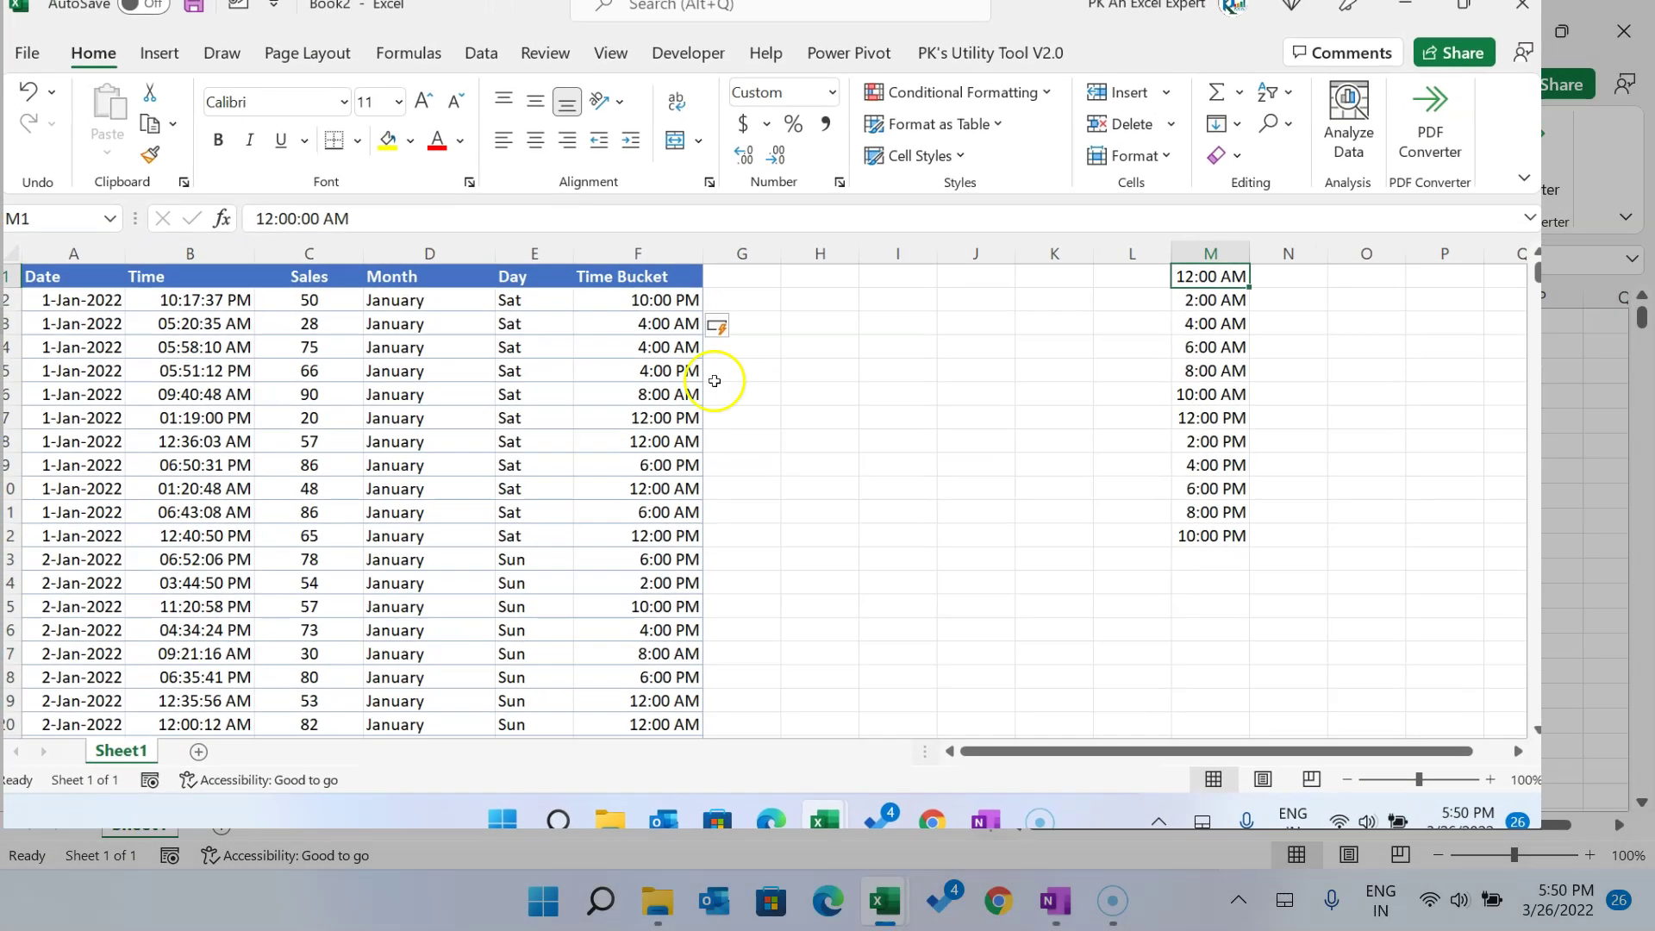
Step: Create a PivotTable from the sales table on a new worksheet
click(557, 218)
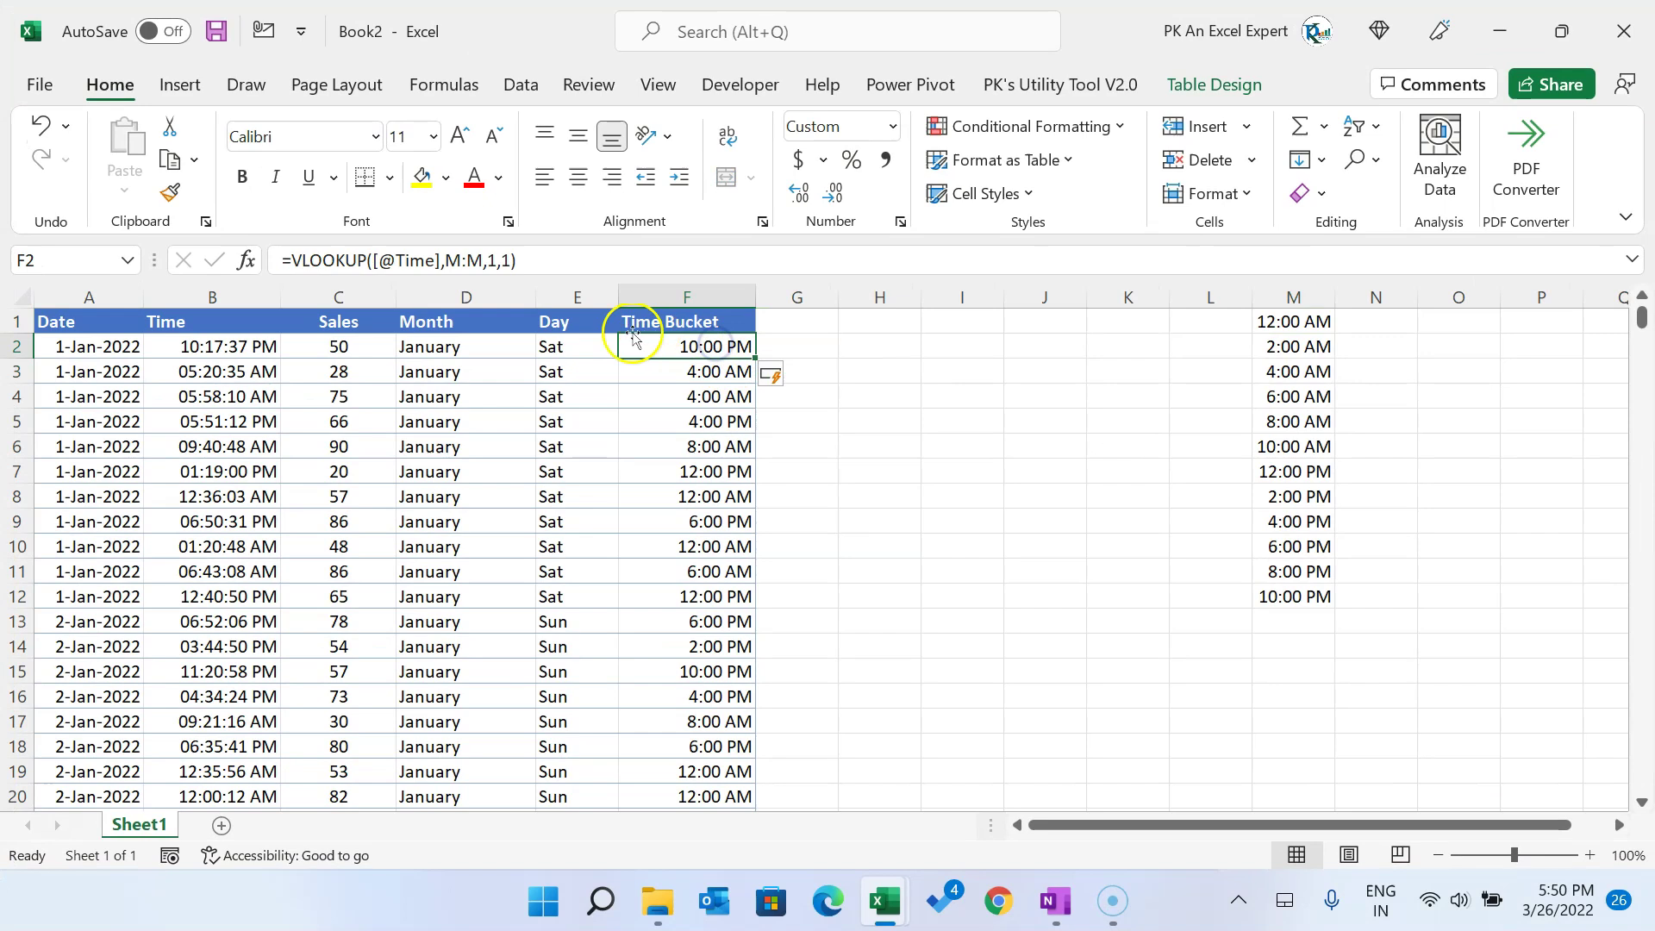
click(498, 322)
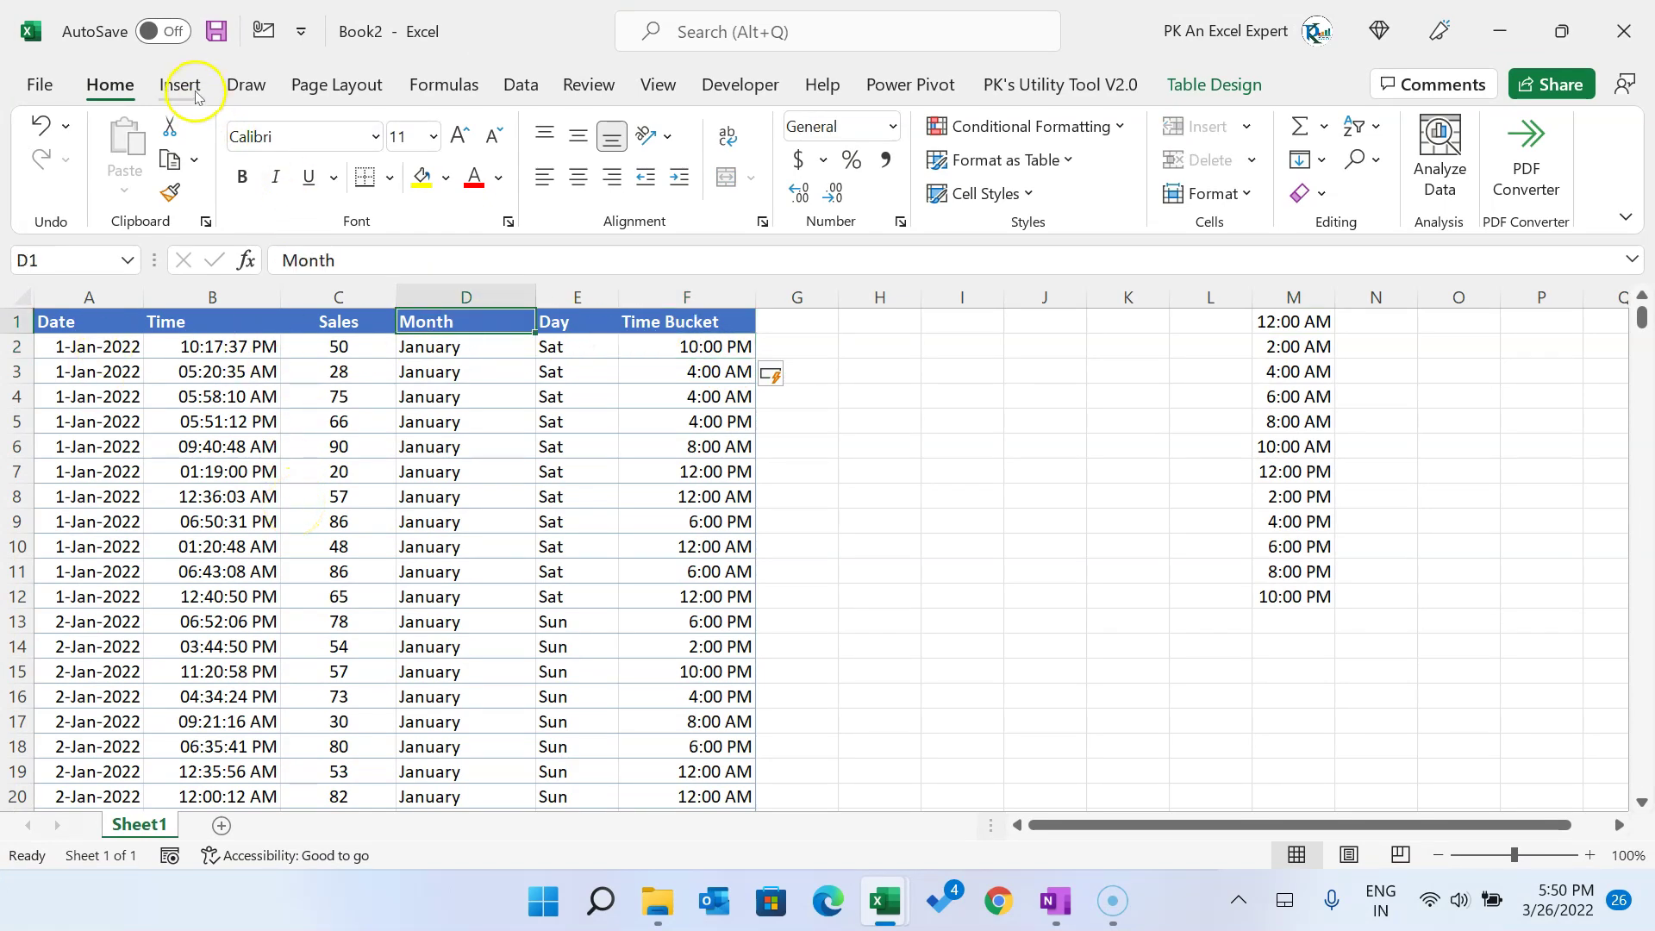
click(100, 345)
click(101, 324)
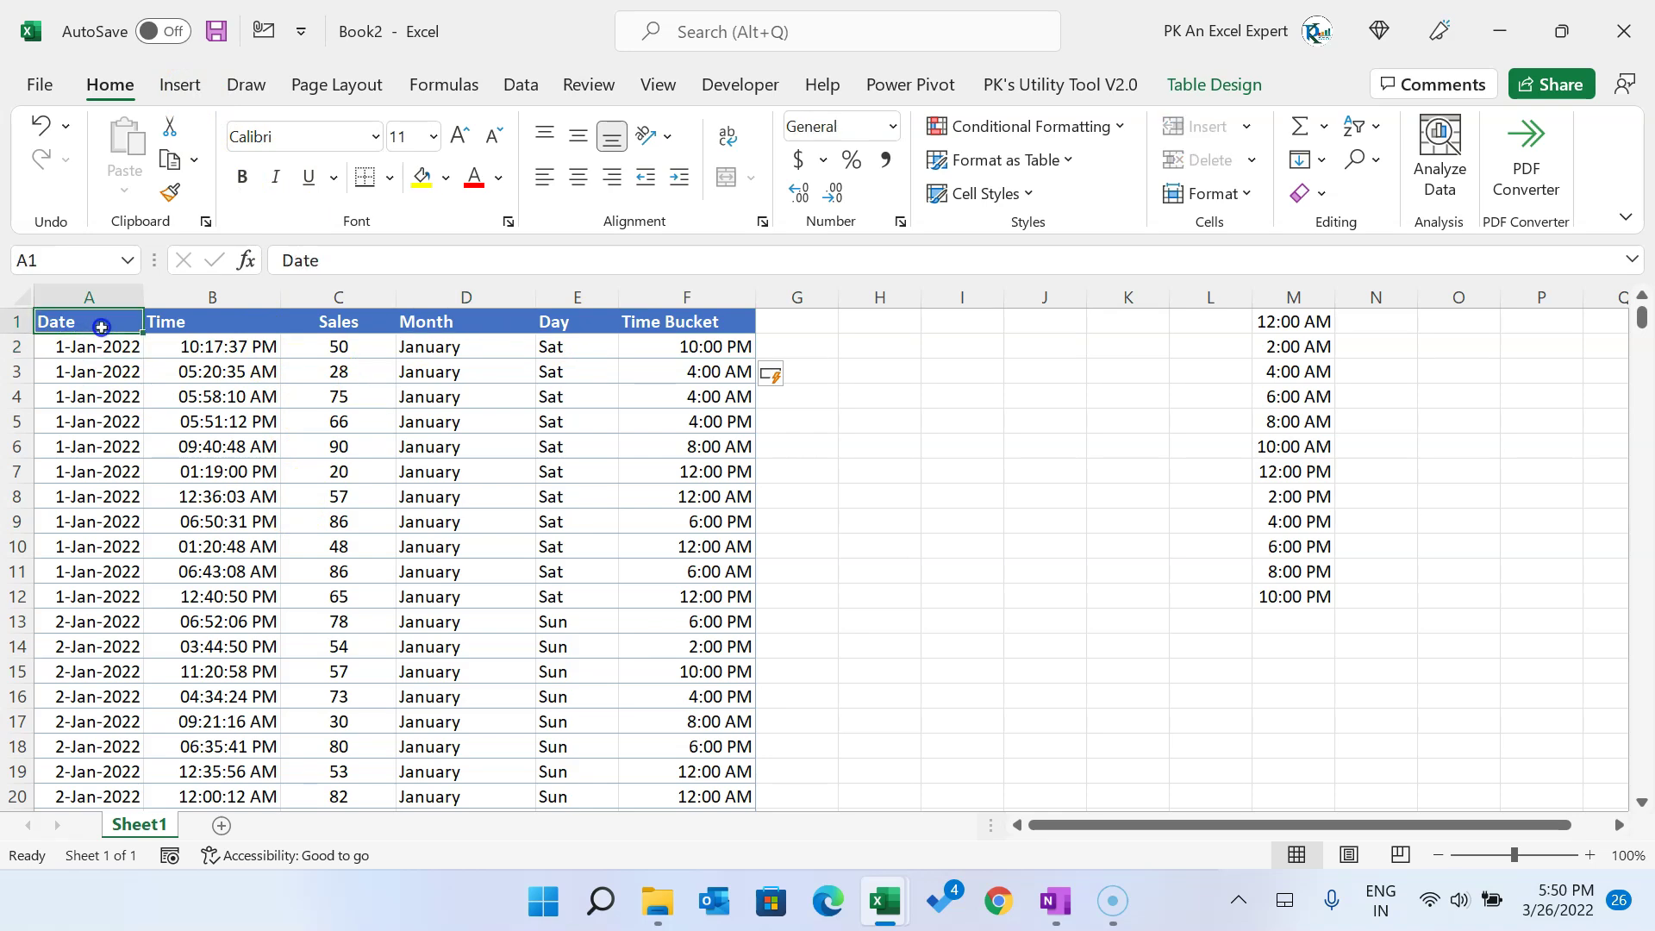
click(192, 85)
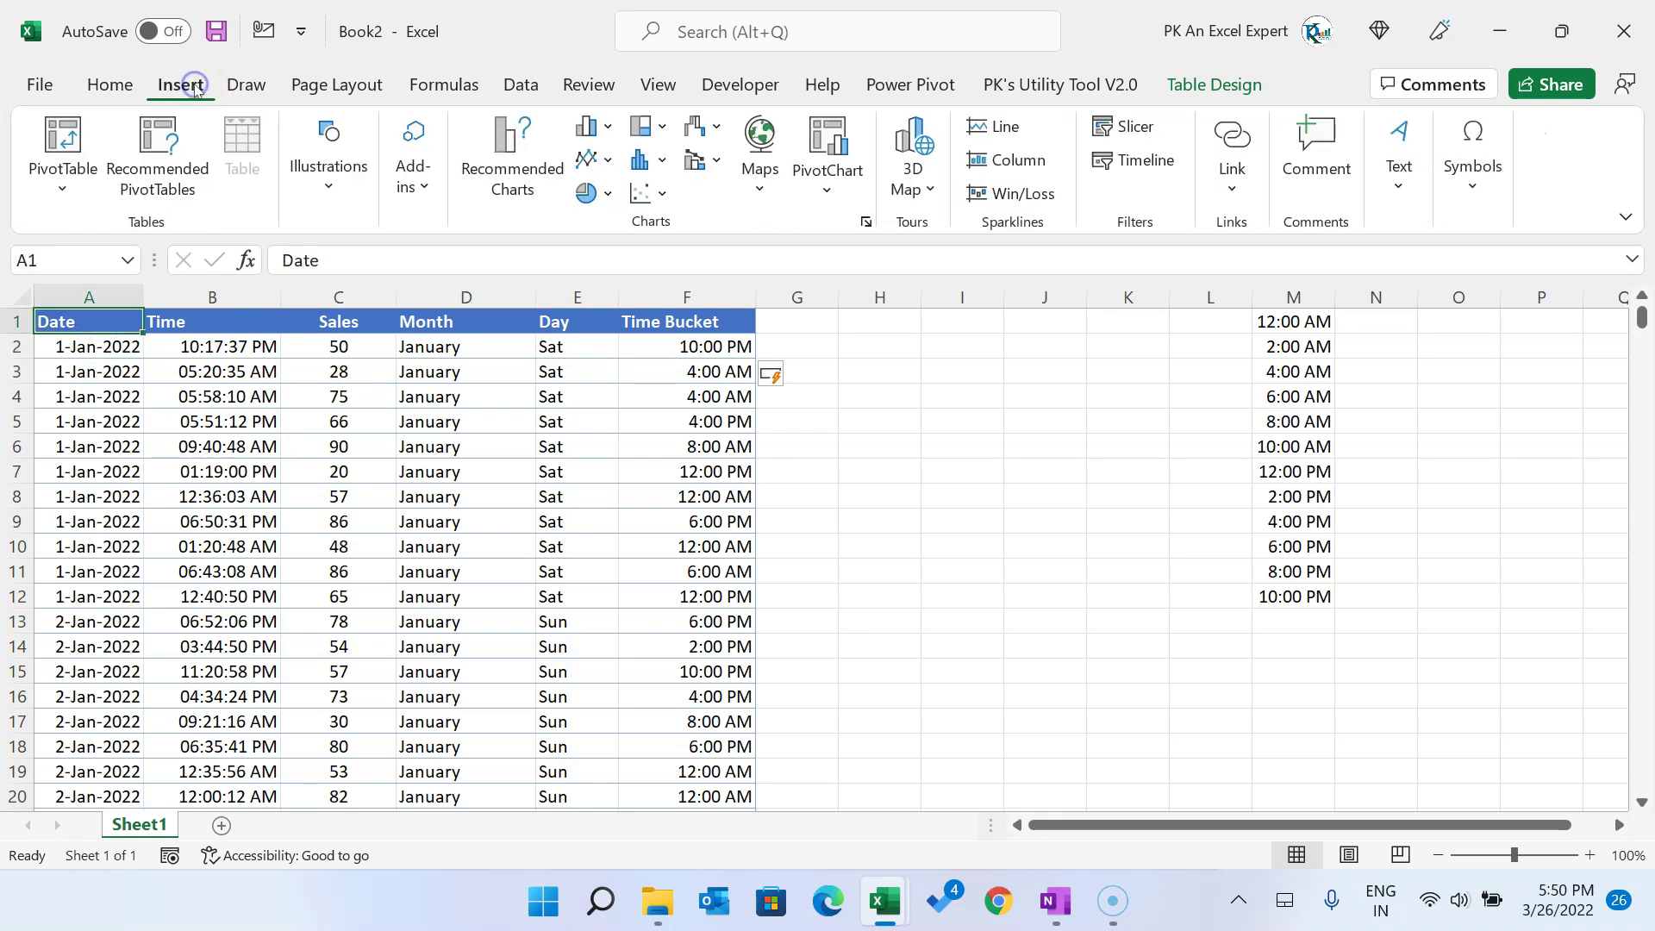
click(63, 138)
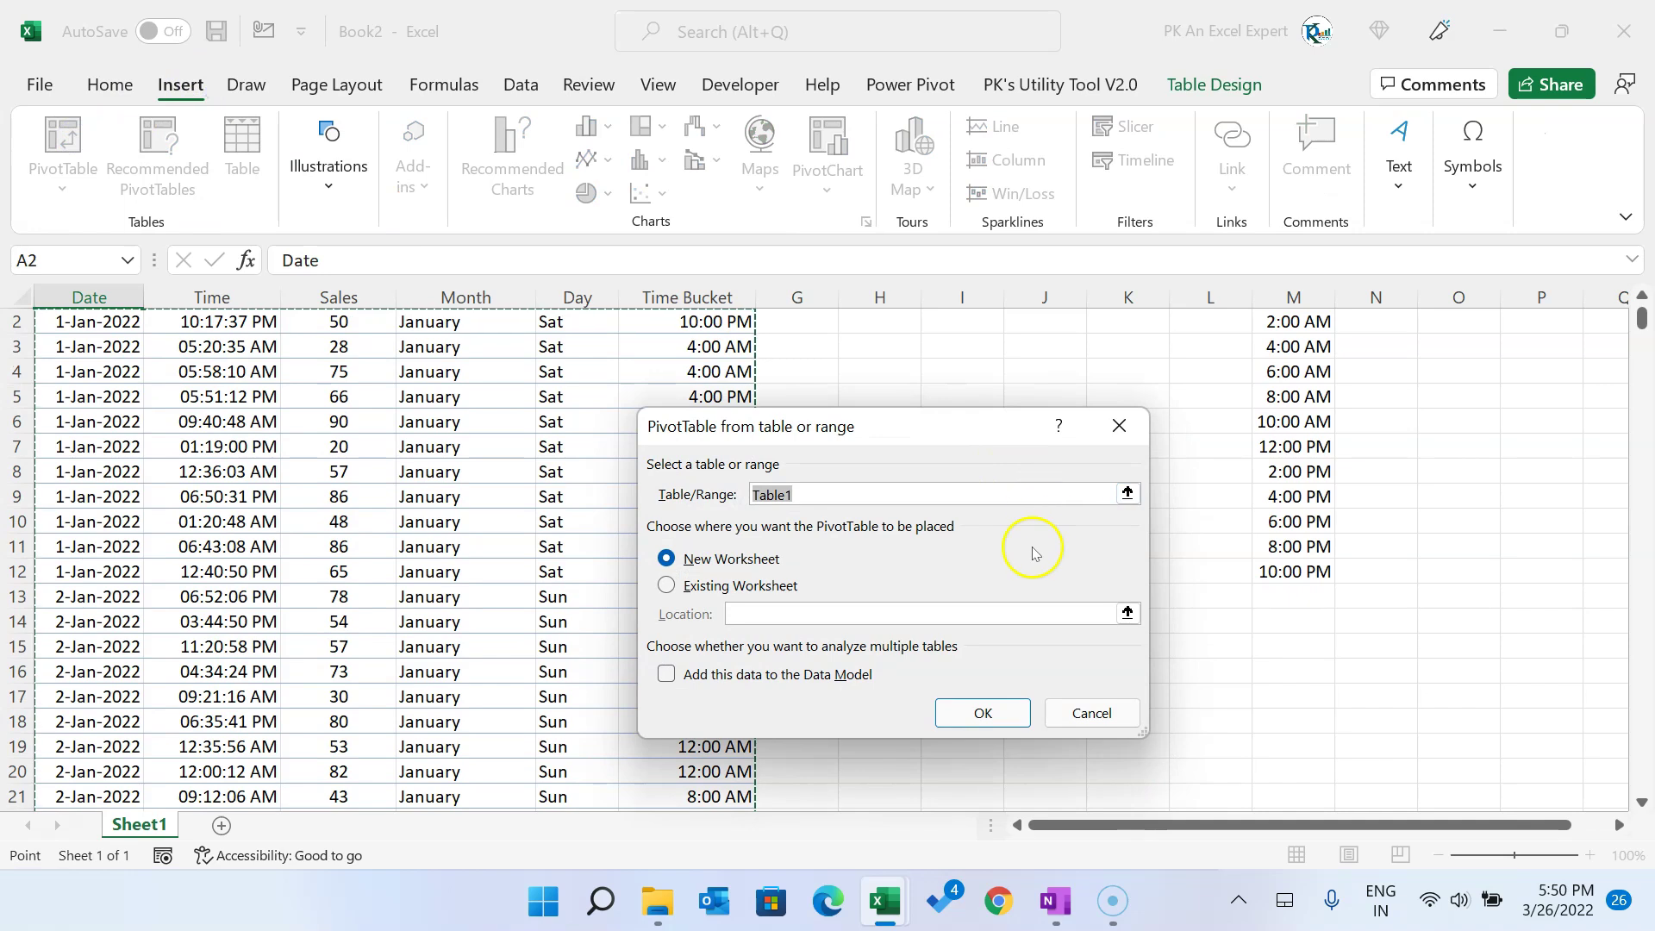
click(983, 713)
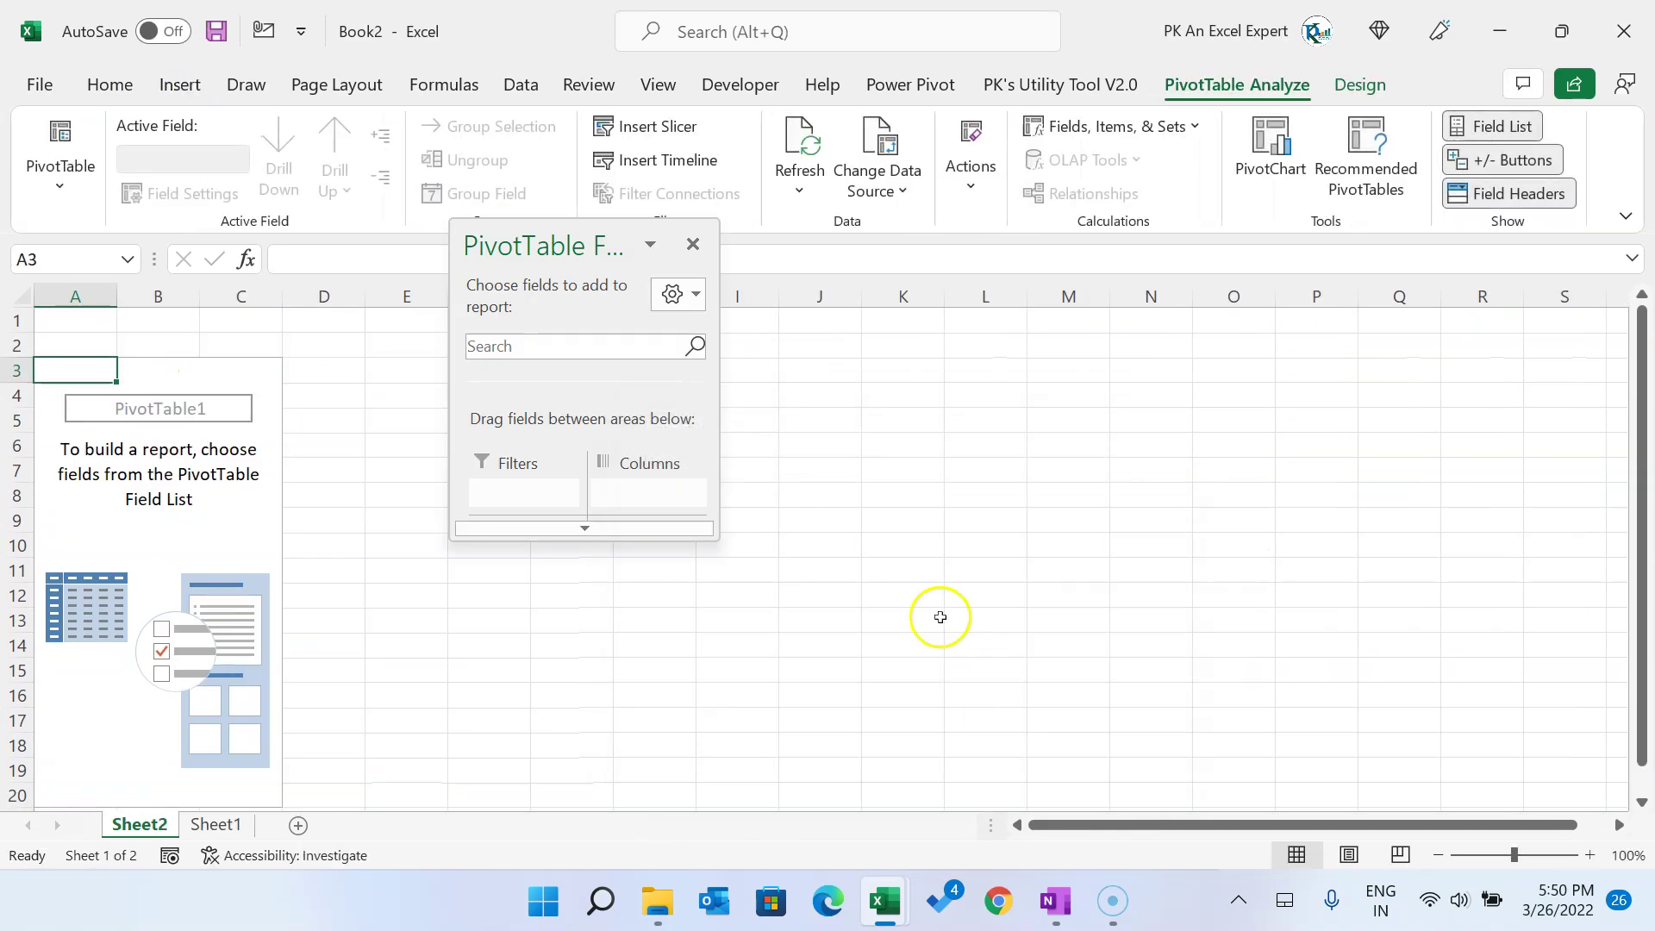
Step: Put Time Bucket in Rows, Day in Columns and Sum of Sales in Values
drag(610, 249, 1069, 231)
drag(1167, 523, 1362, 772)
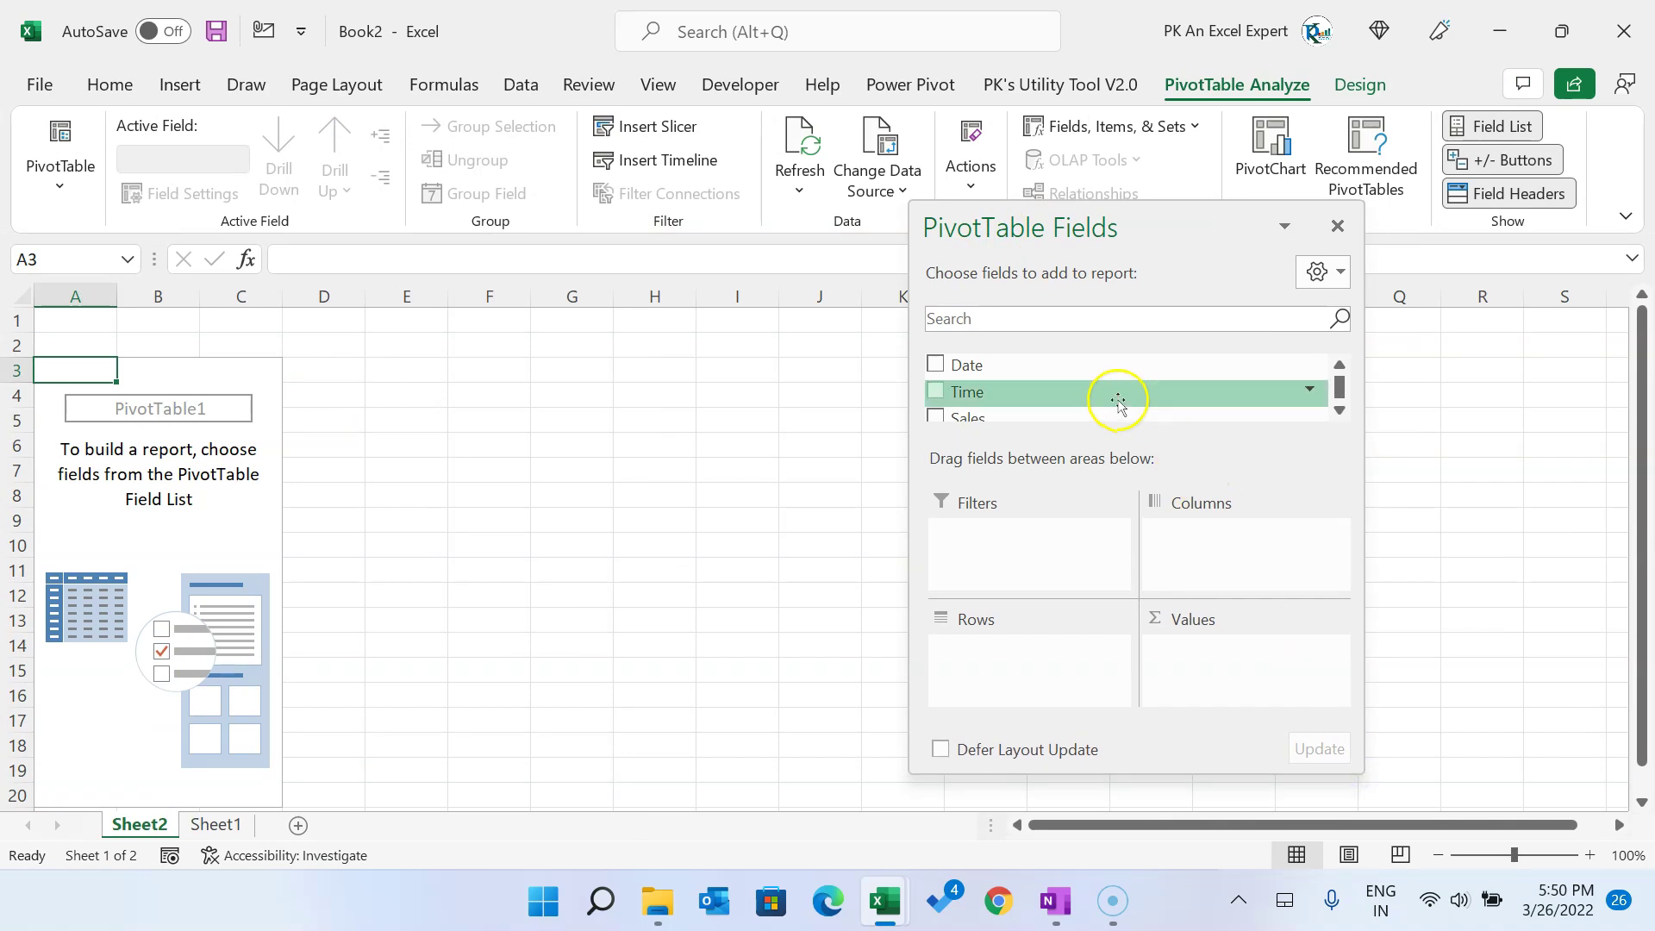
scroll(1090, 382, down, 4)
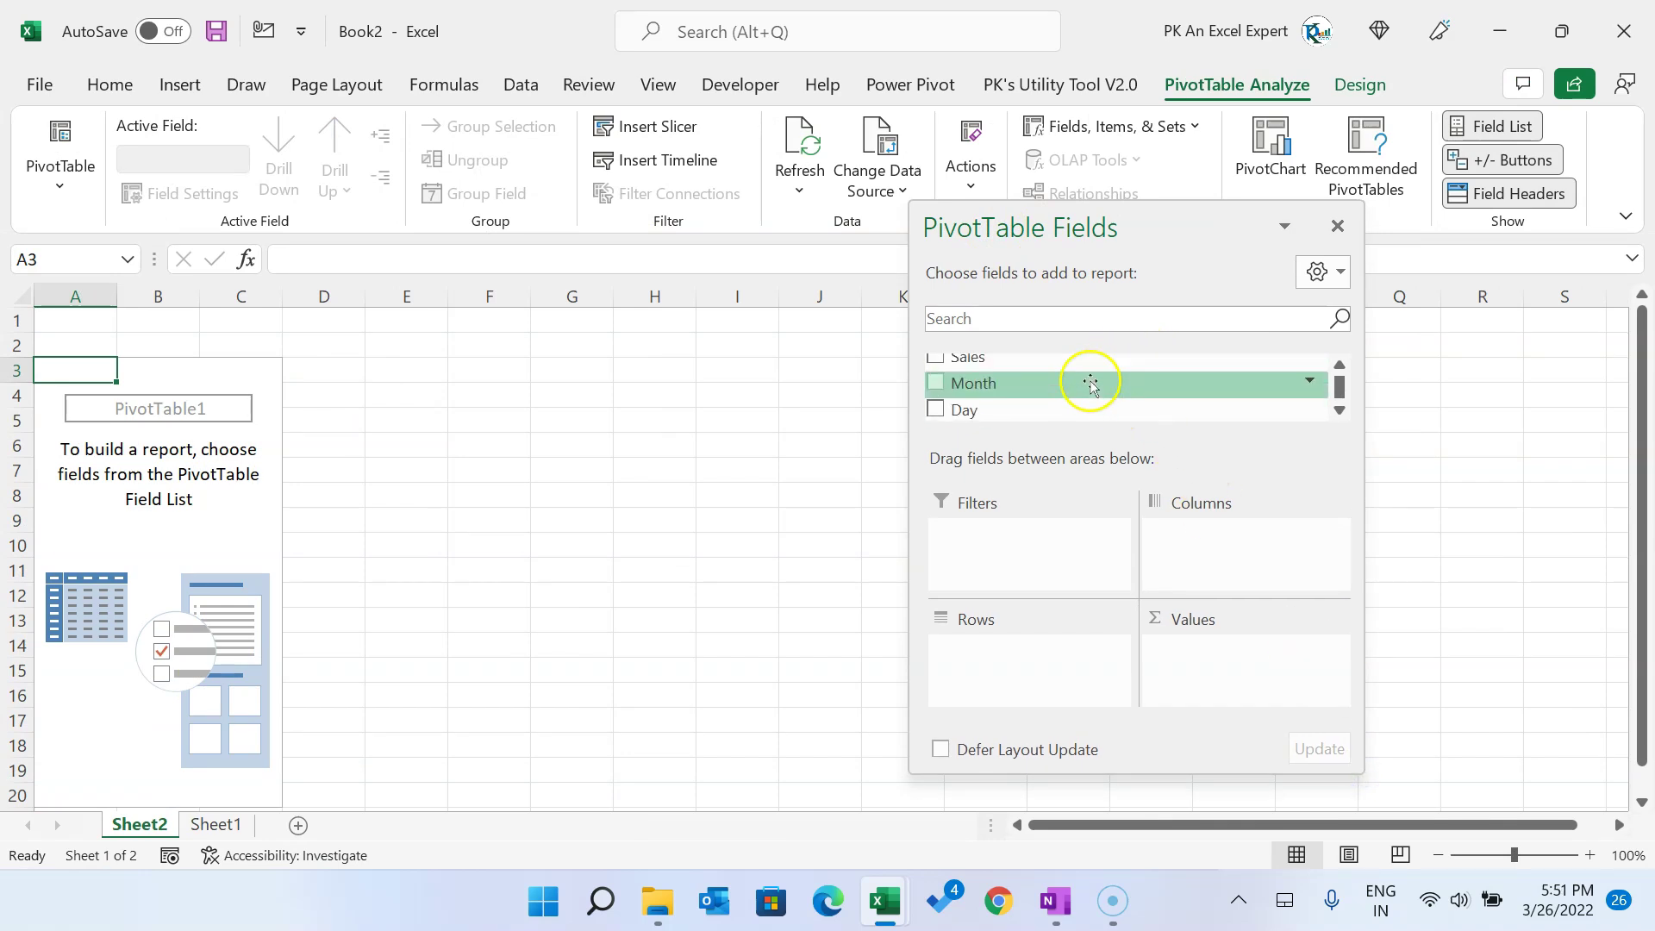
drag(1089, 373, 1043, 658)
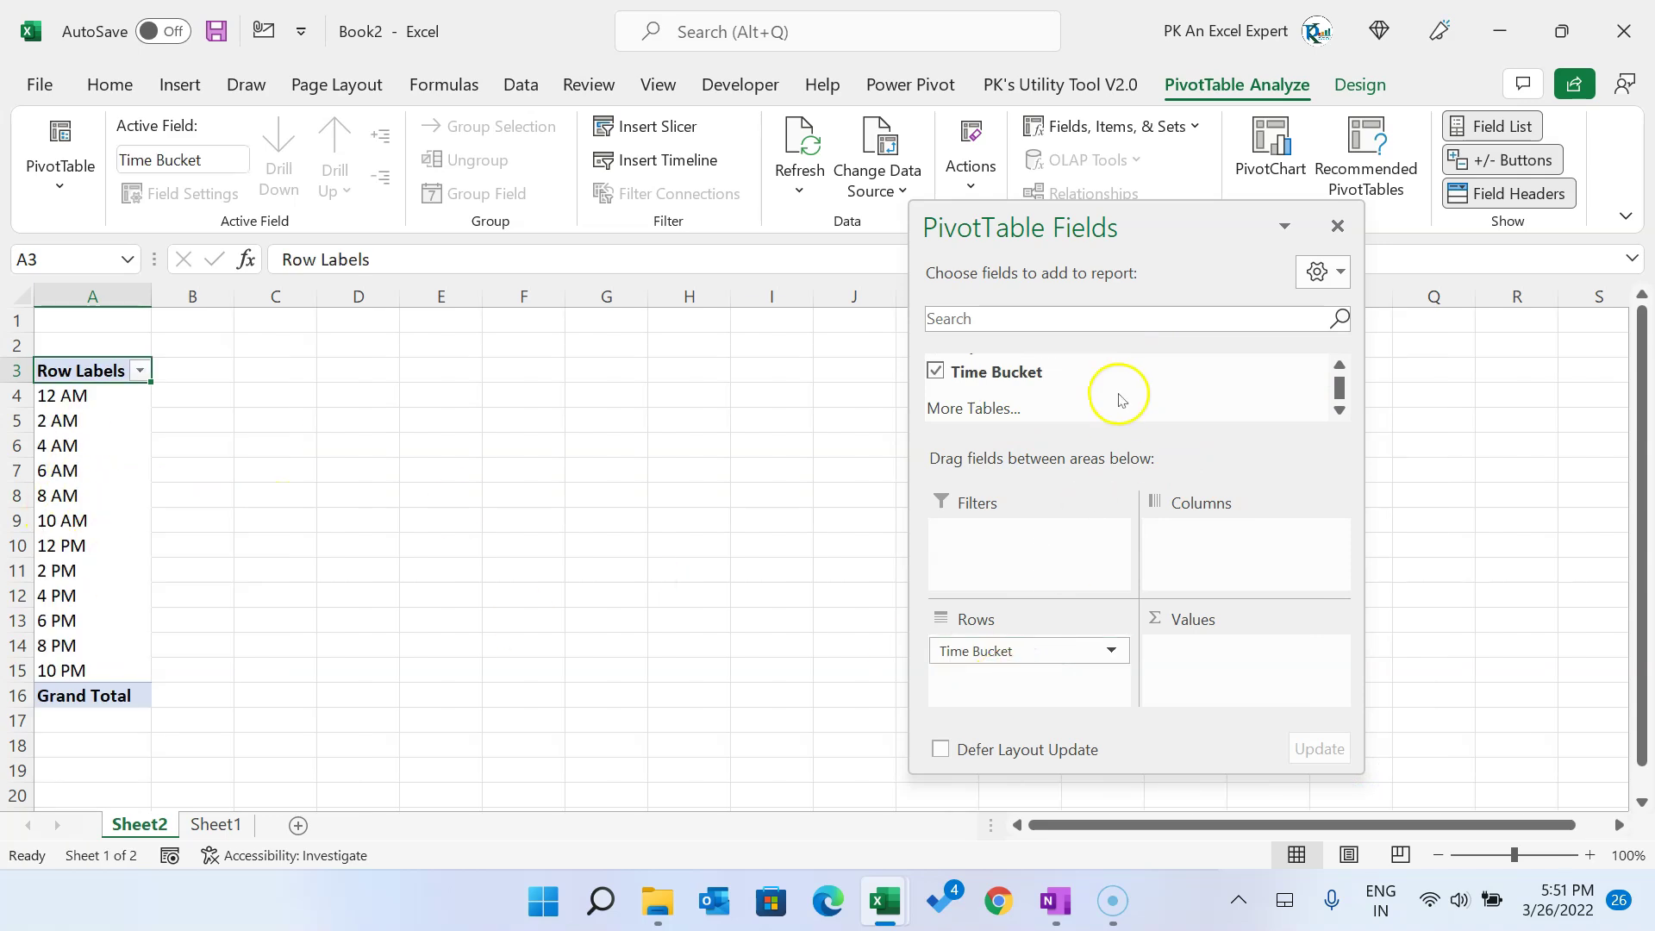
scroll(1121, 399, up, 4)
scroll(1026, 395, down, 2)
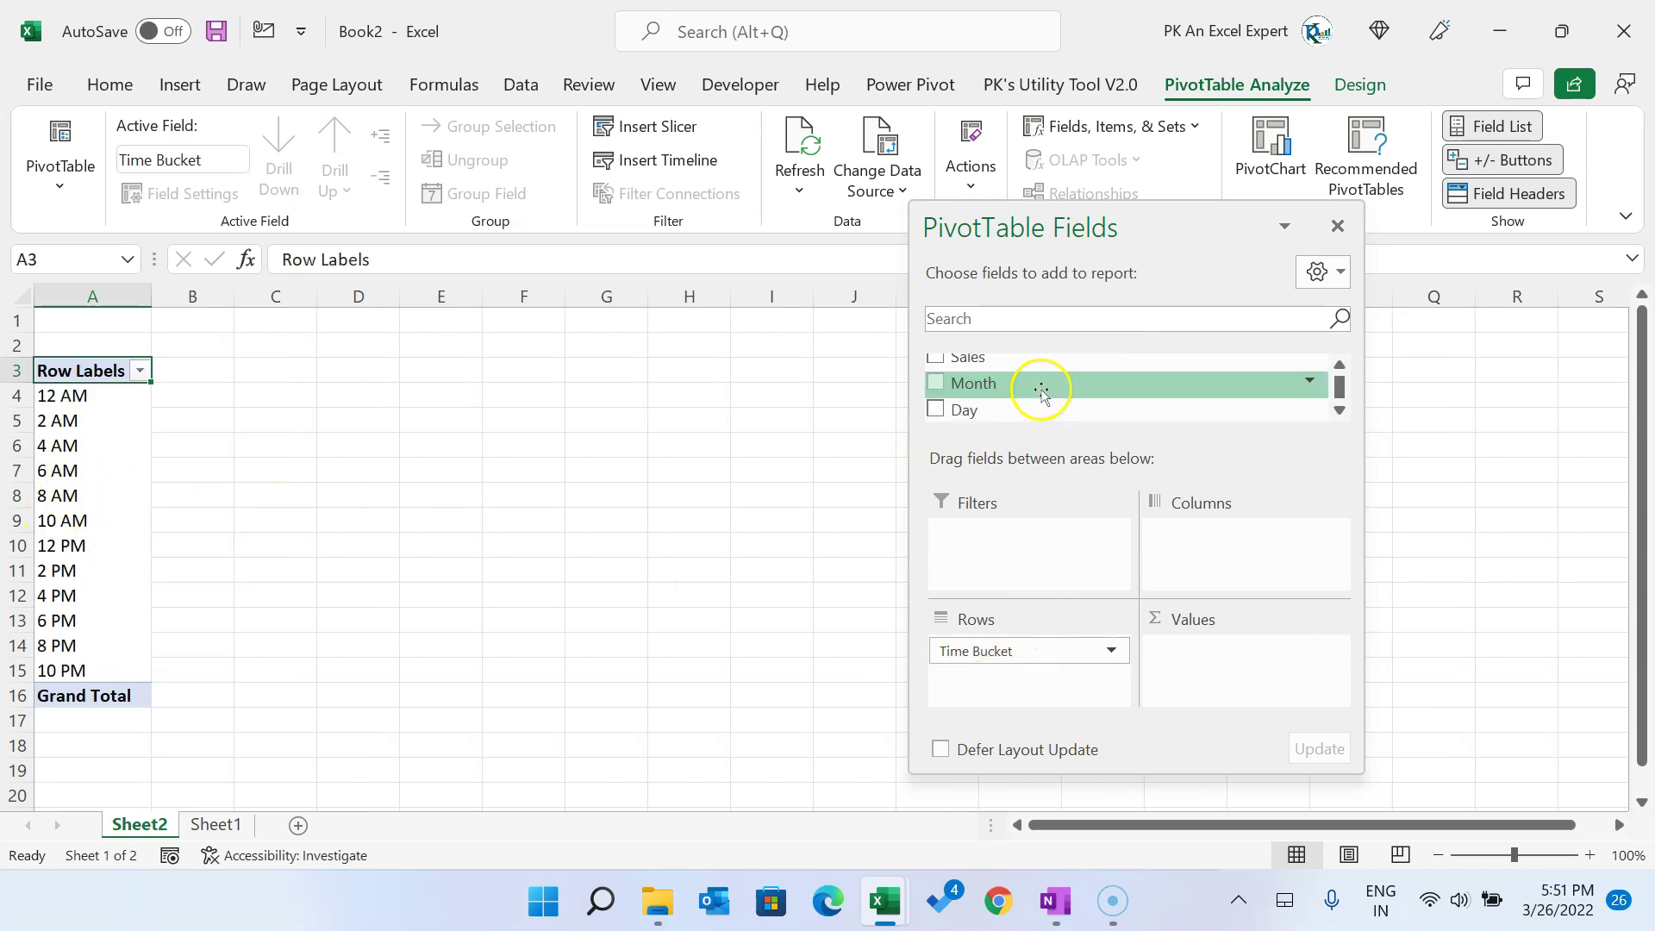
drag(997, 405, 1275, 552)
scroll(1064, 431, down, 1)
click(1177, 601)
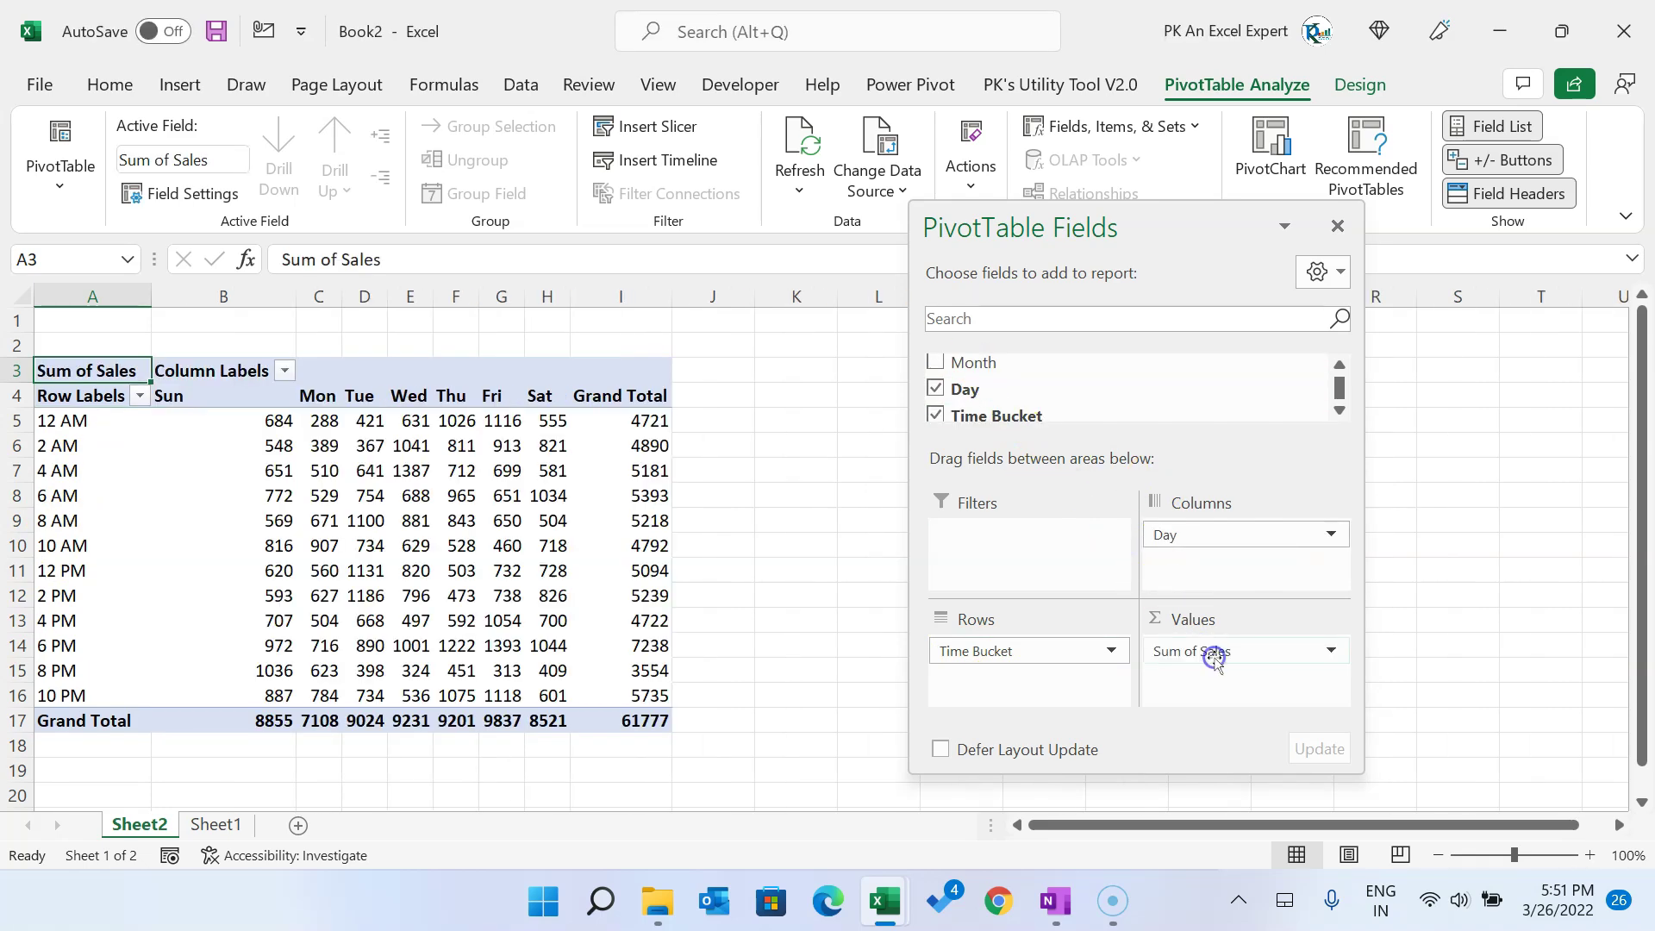
Step: Insert a blank column A to shift the pivot one column right
click(1337, 226)
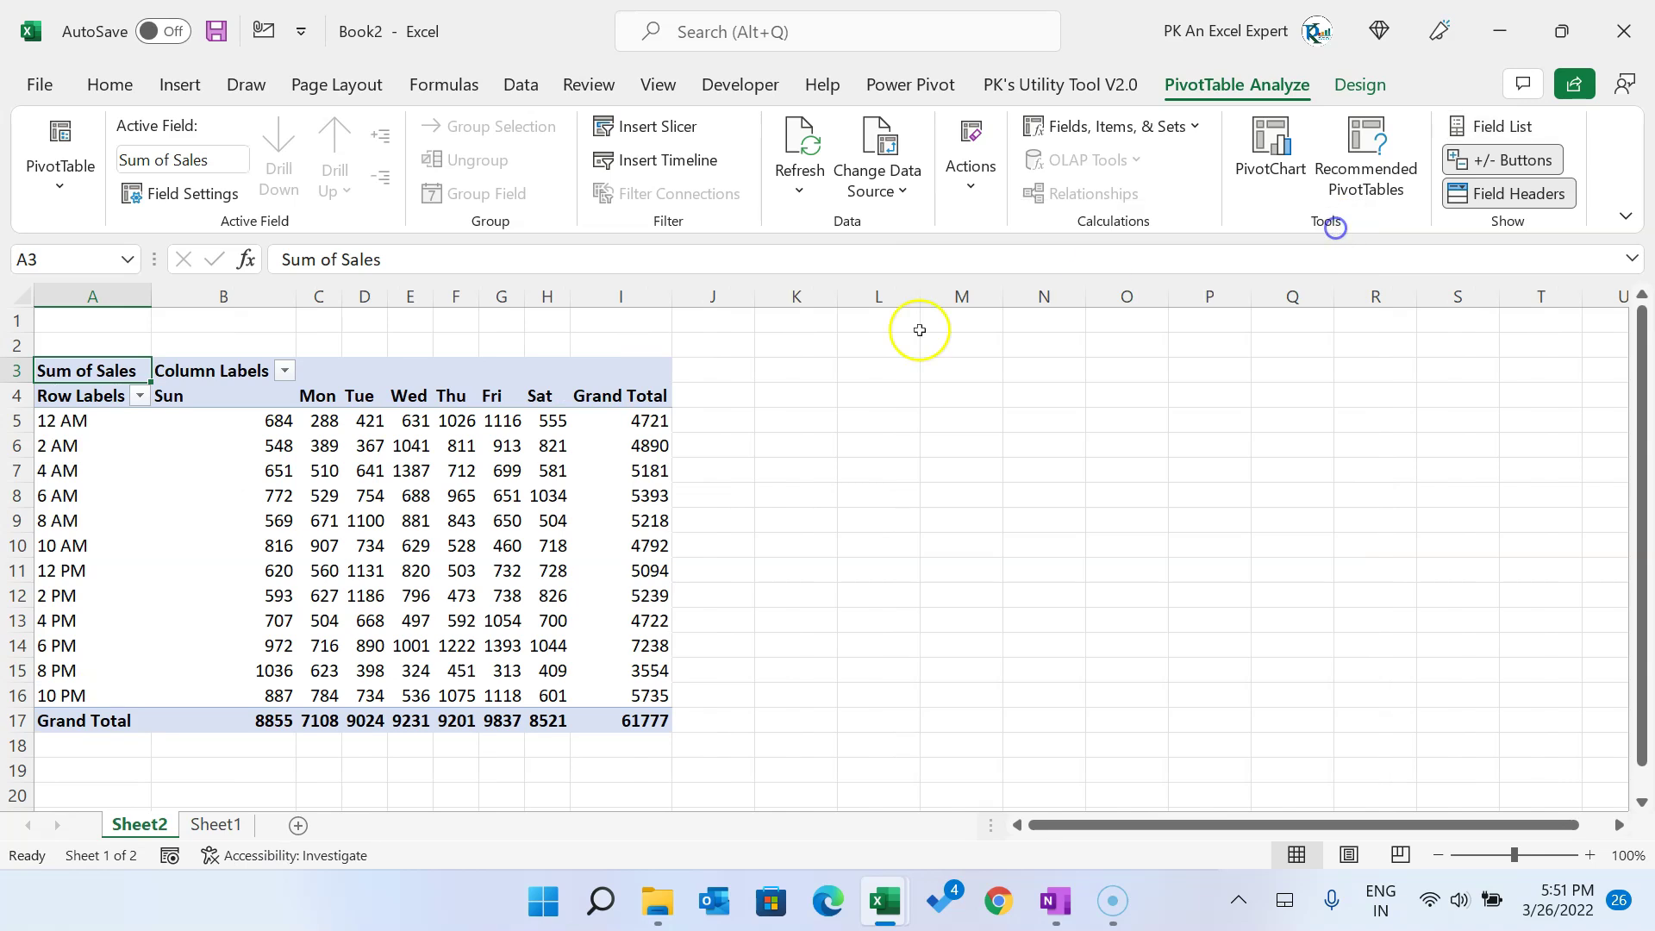
click(319, 495)
click(67, 289)
right_click(75, 292)
click(144, 506)
Step: Switch the pivot's grand totals off for both rows and columns
click(463, 473)
click(337, 425)
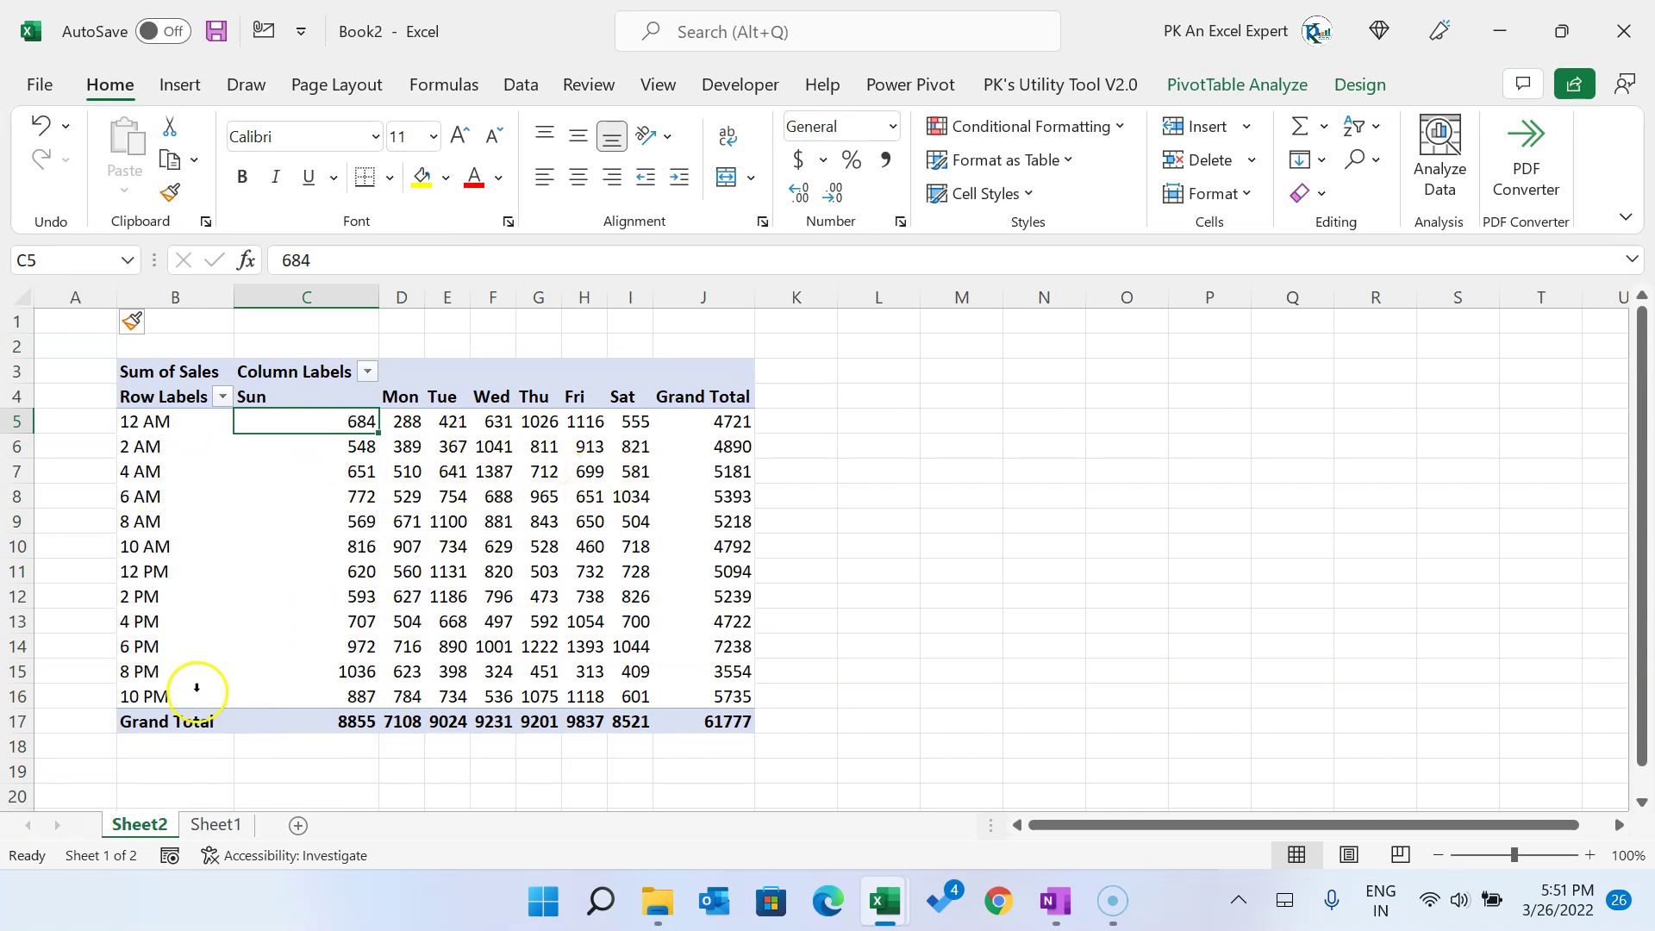
click(316, 727)
drag(721, 447, 730, 656)
click(536, 509)
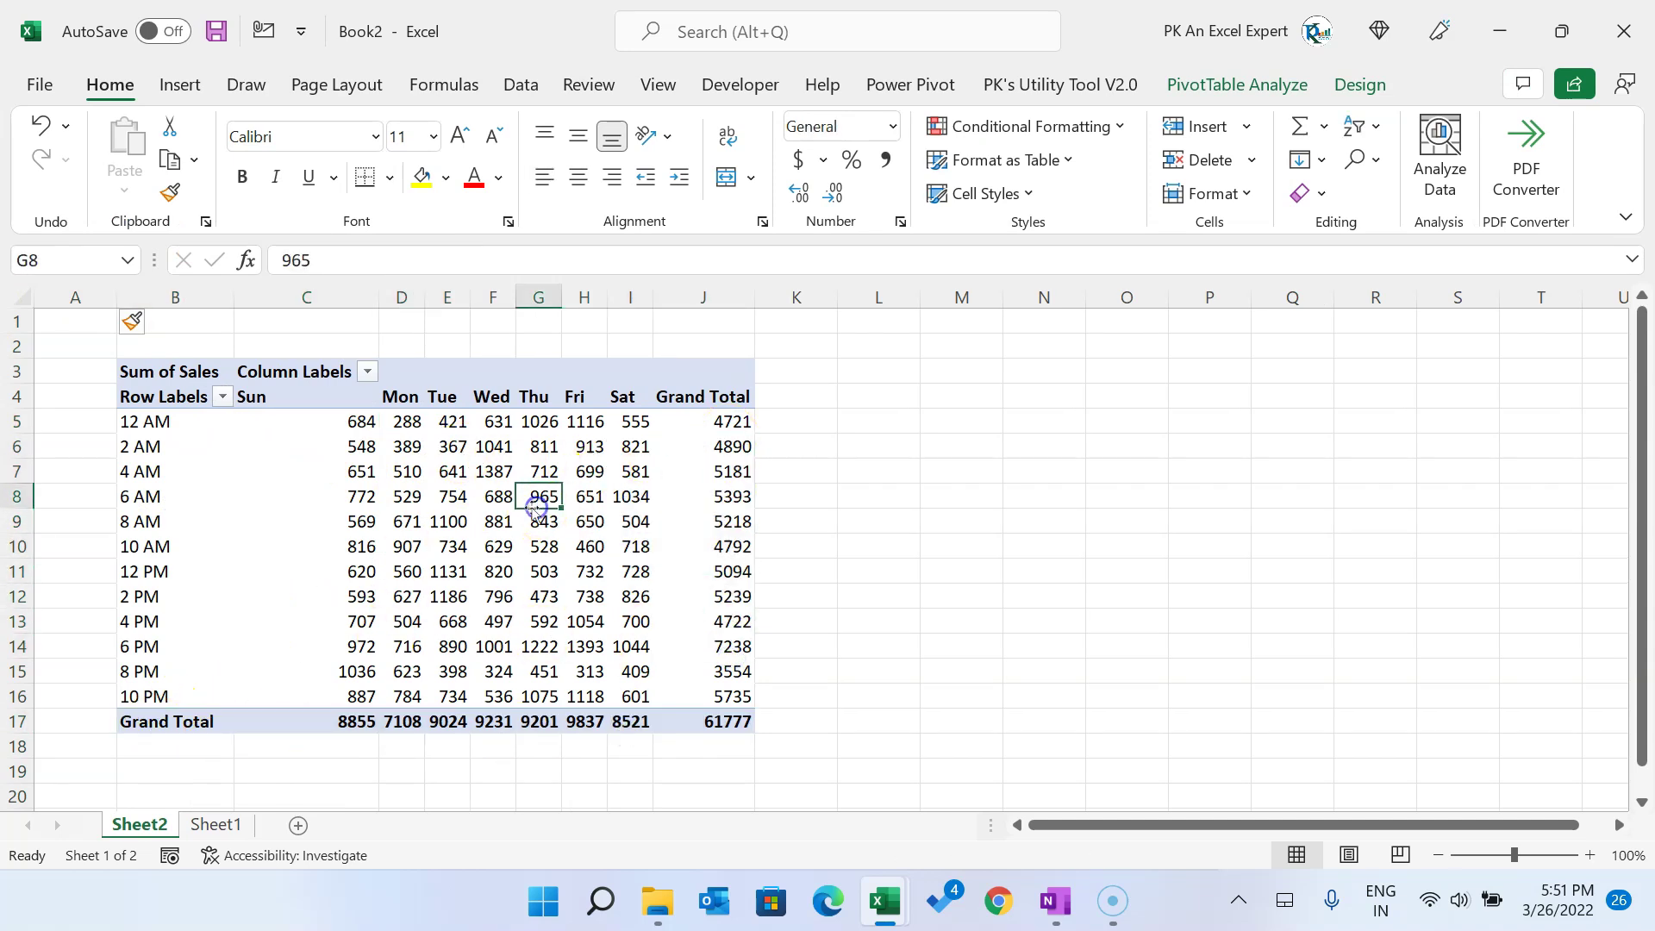
click(376, 457)
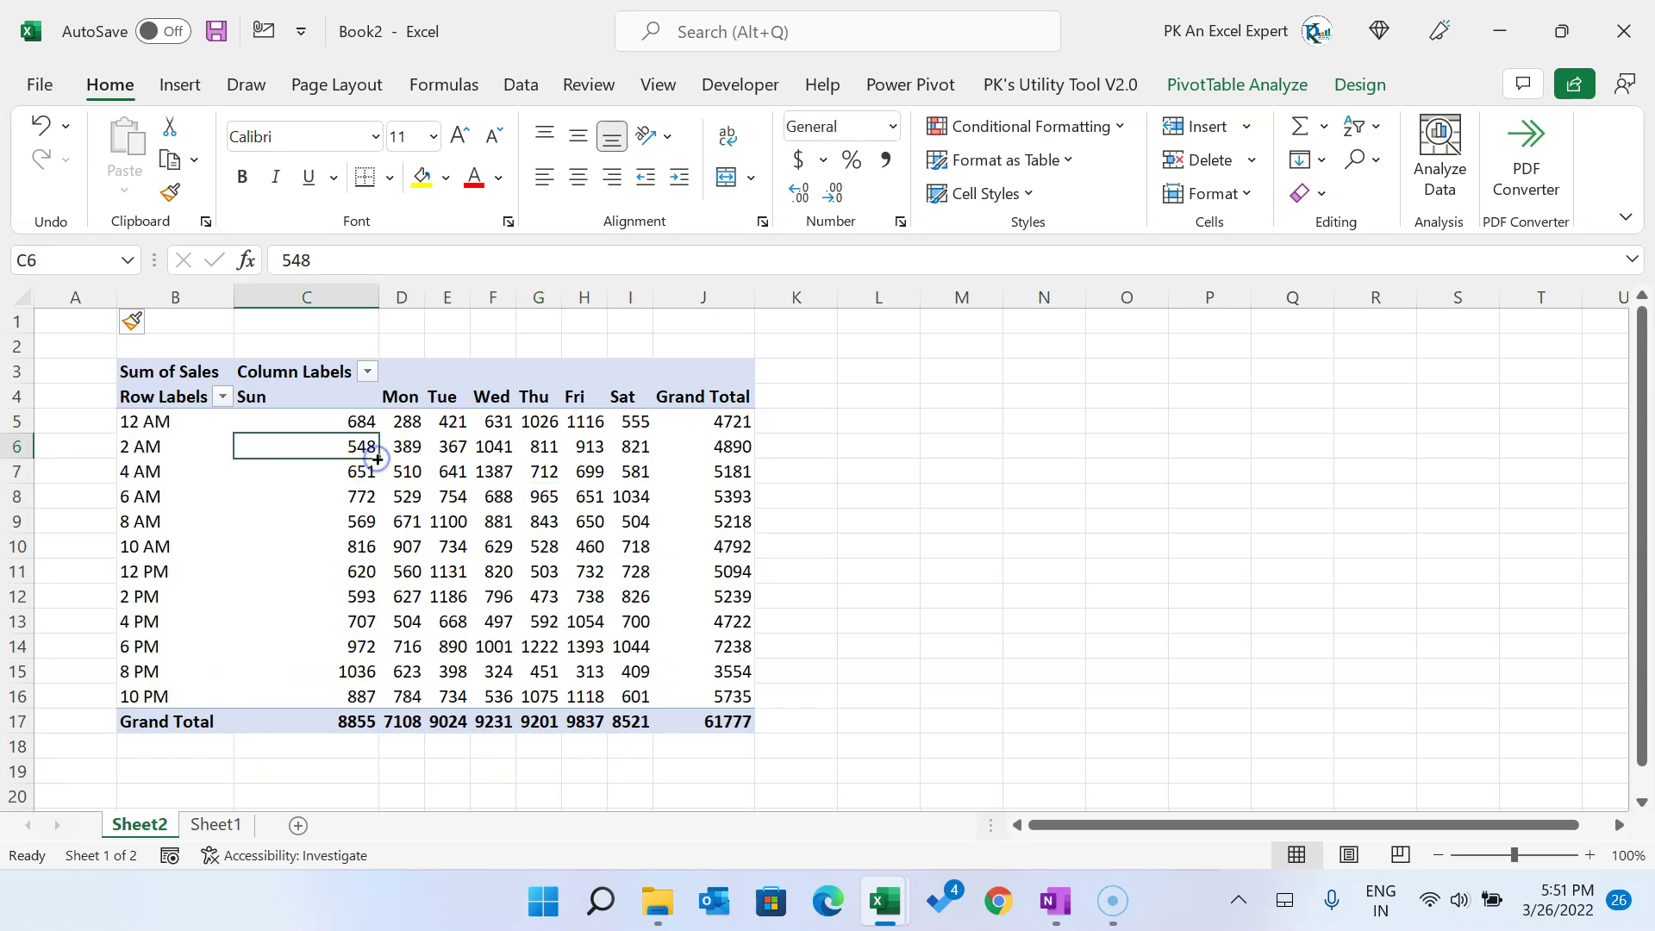
click(1360, 84)
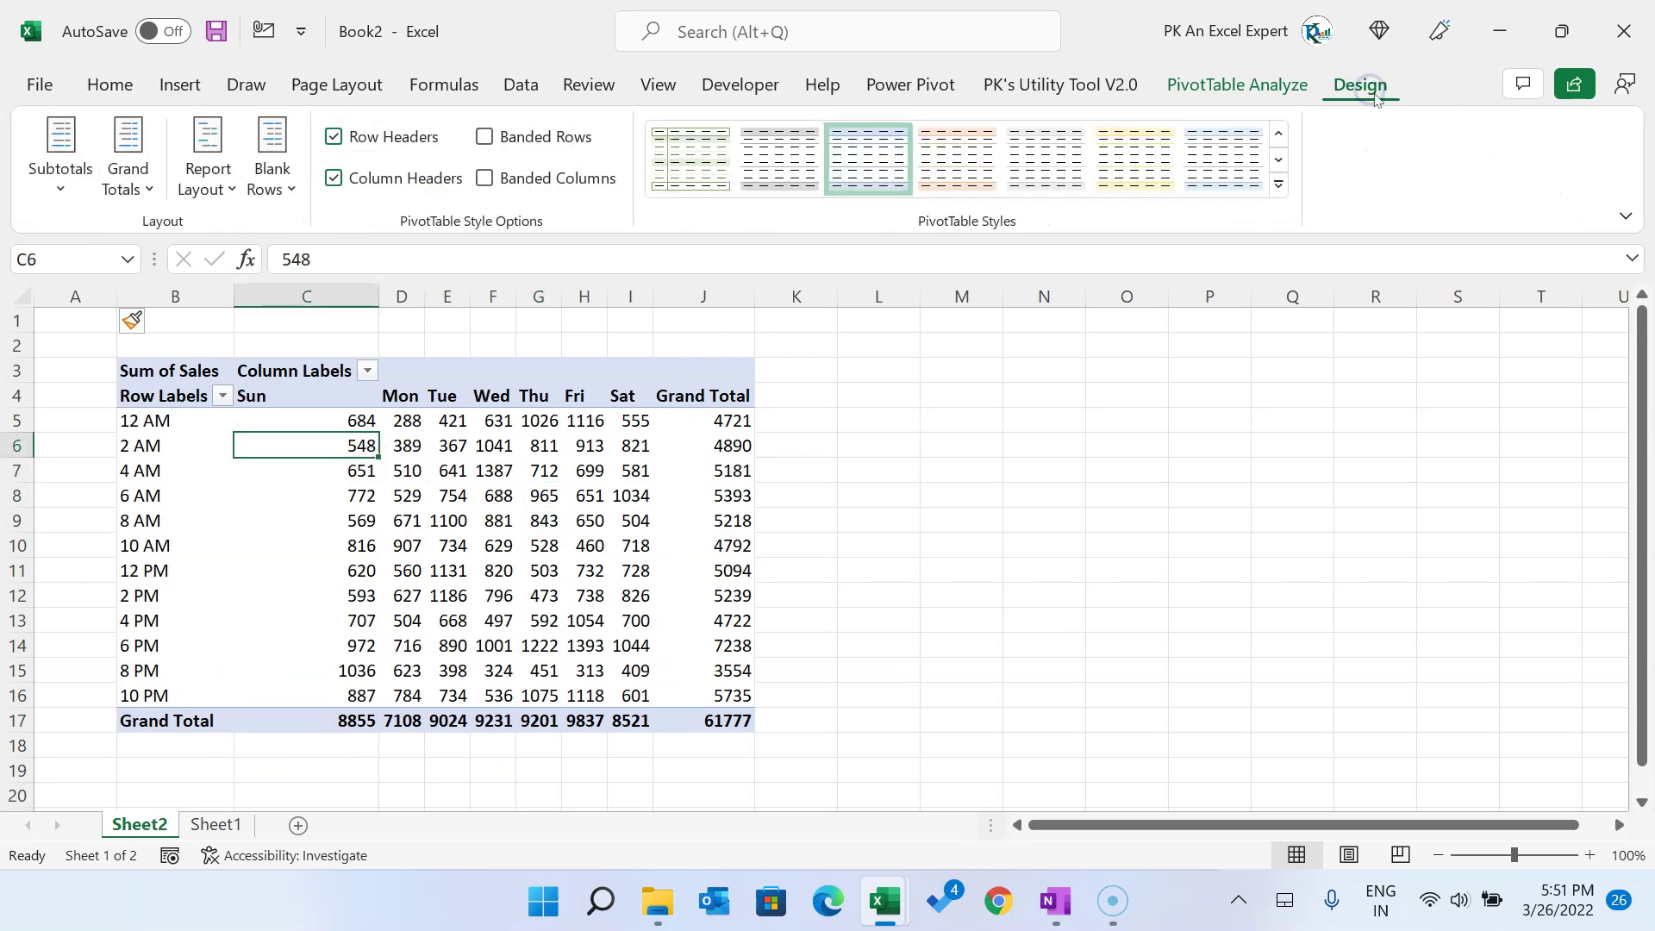
click(138, 176)
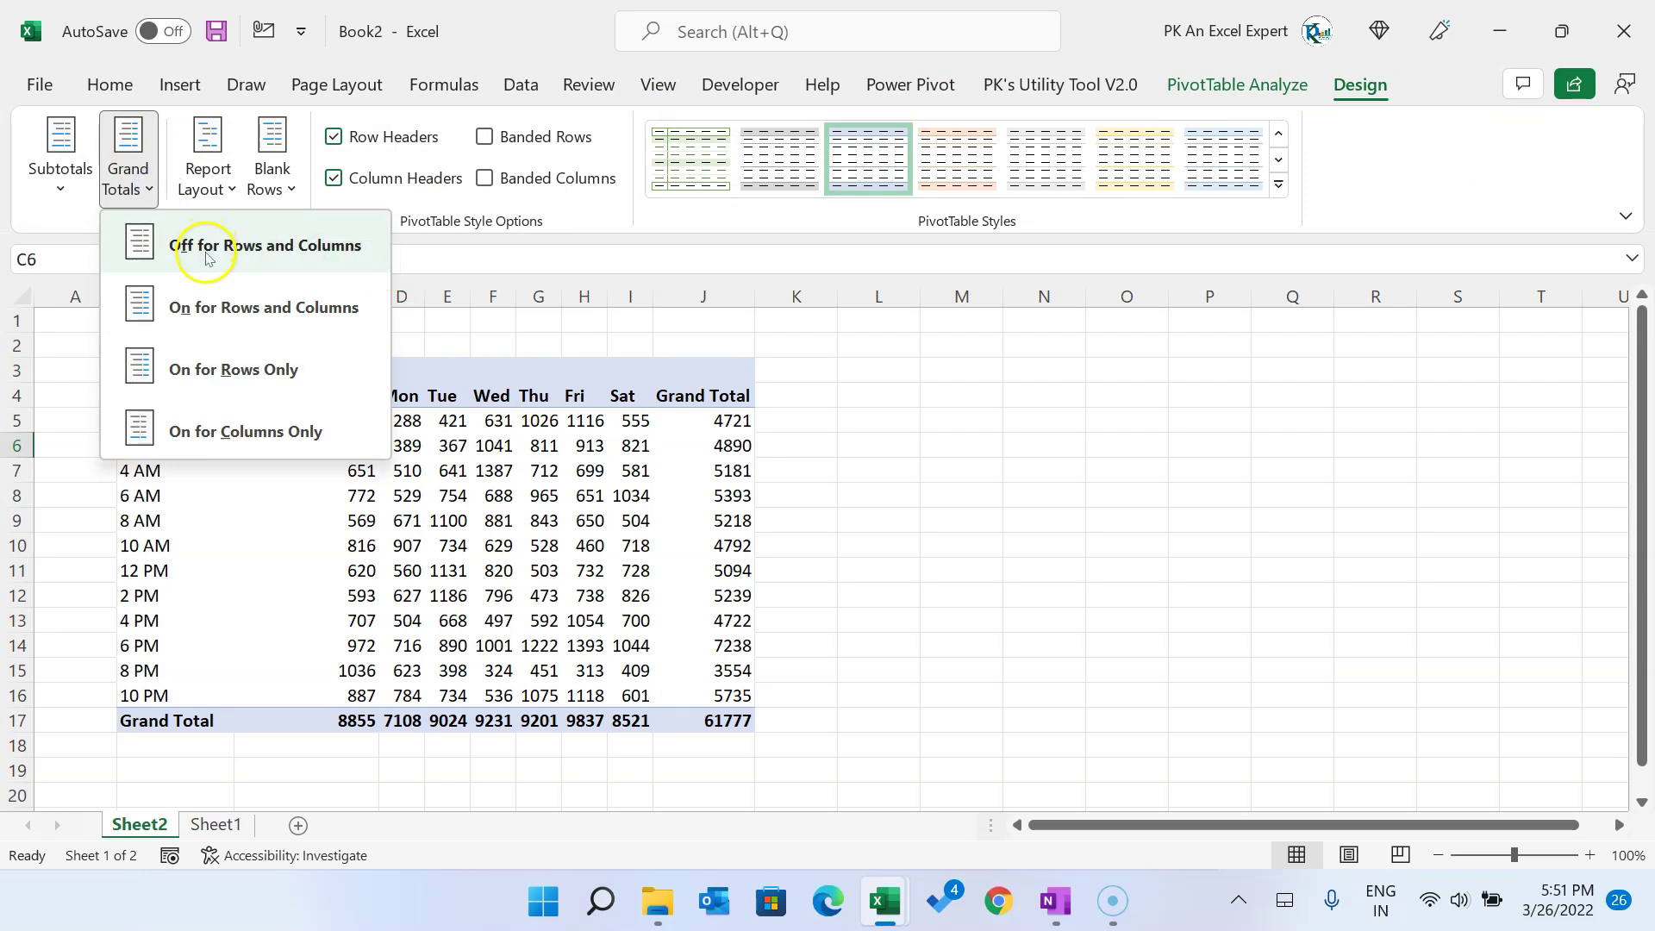
click(324, 250)
drag(306, 295, 715, 303)
Step: Widen the day columns and stop the pivot autofitting column widths on update
click(554, 453)
right_click(421, 446)
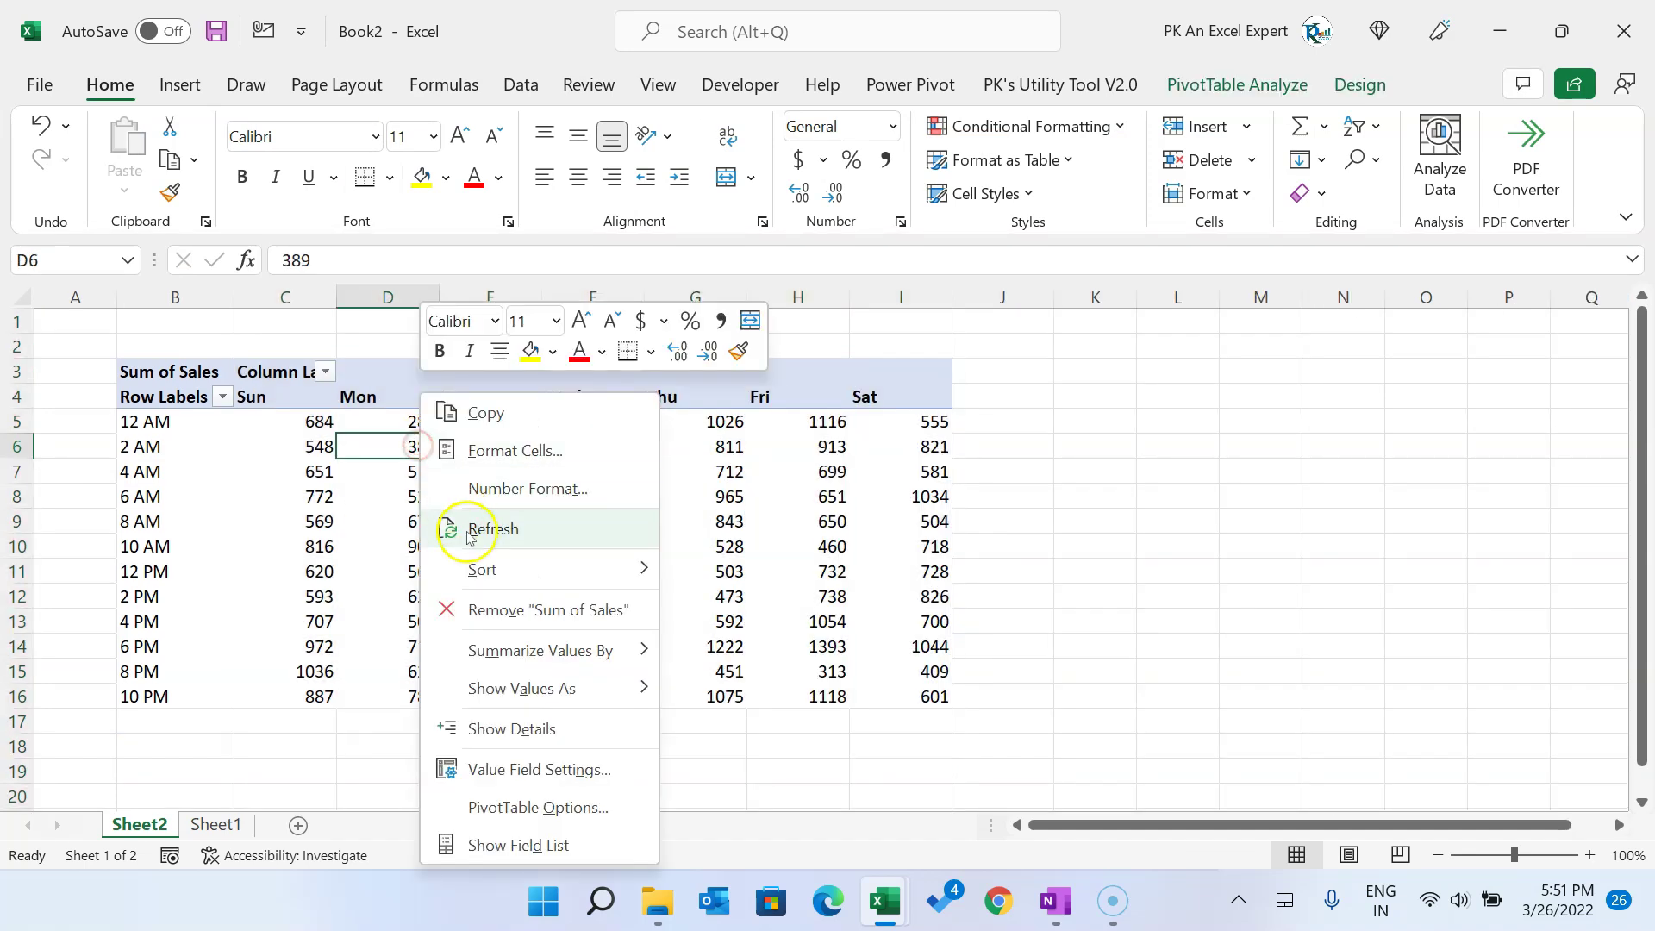
click(489, 529)
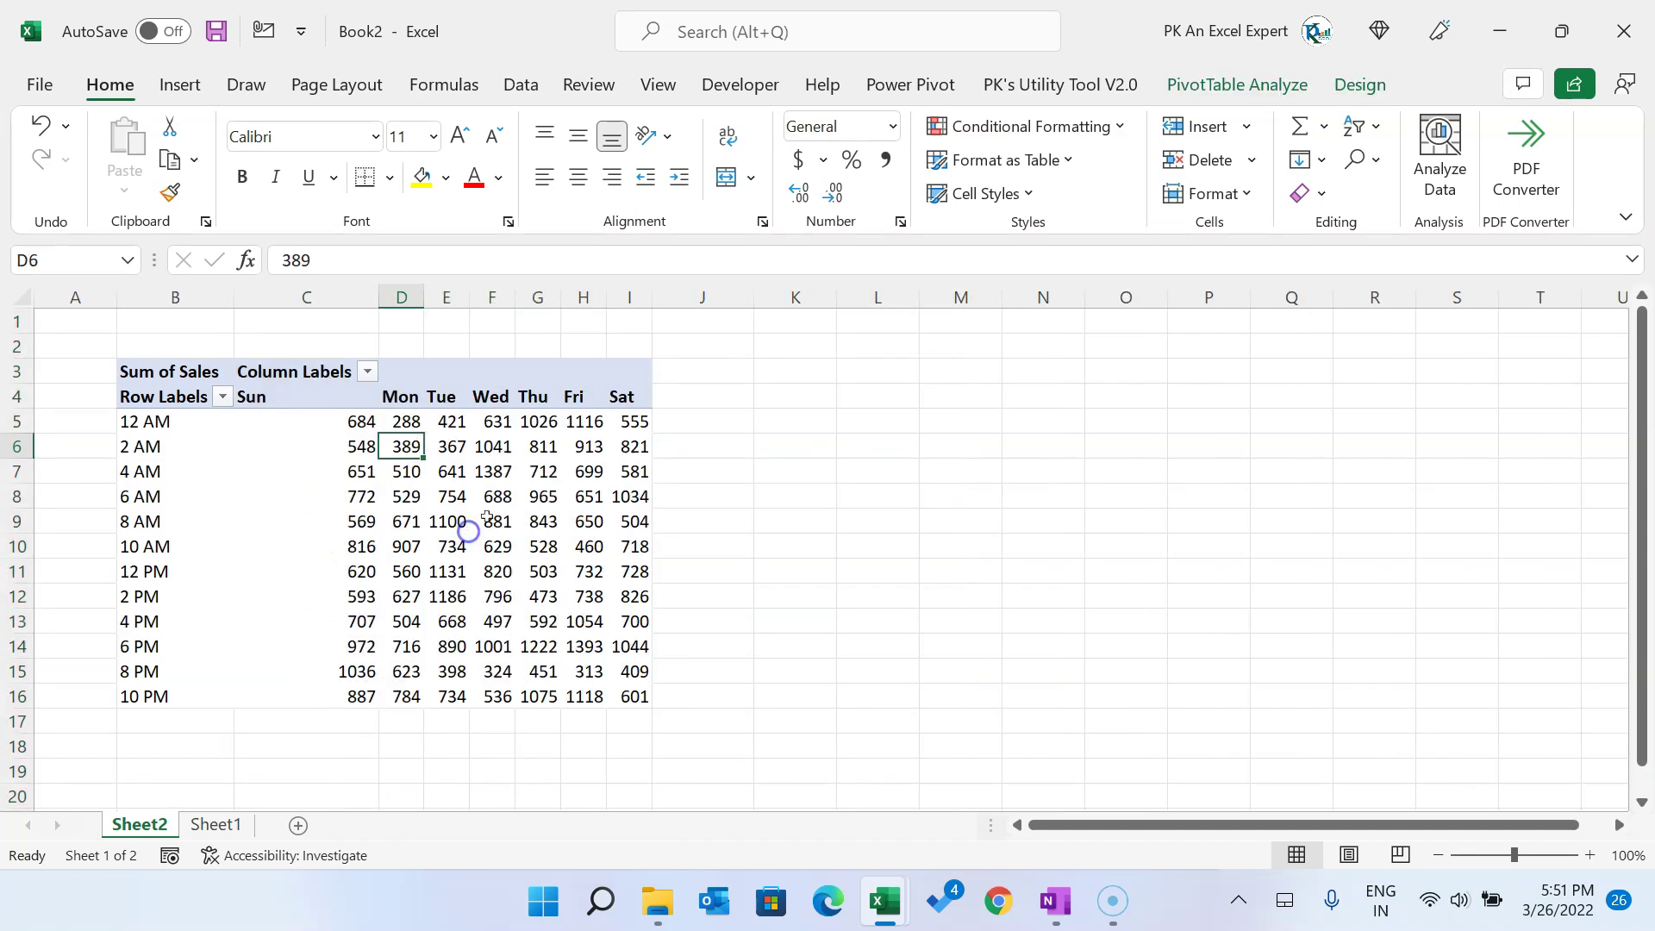
right_click(532, 439)
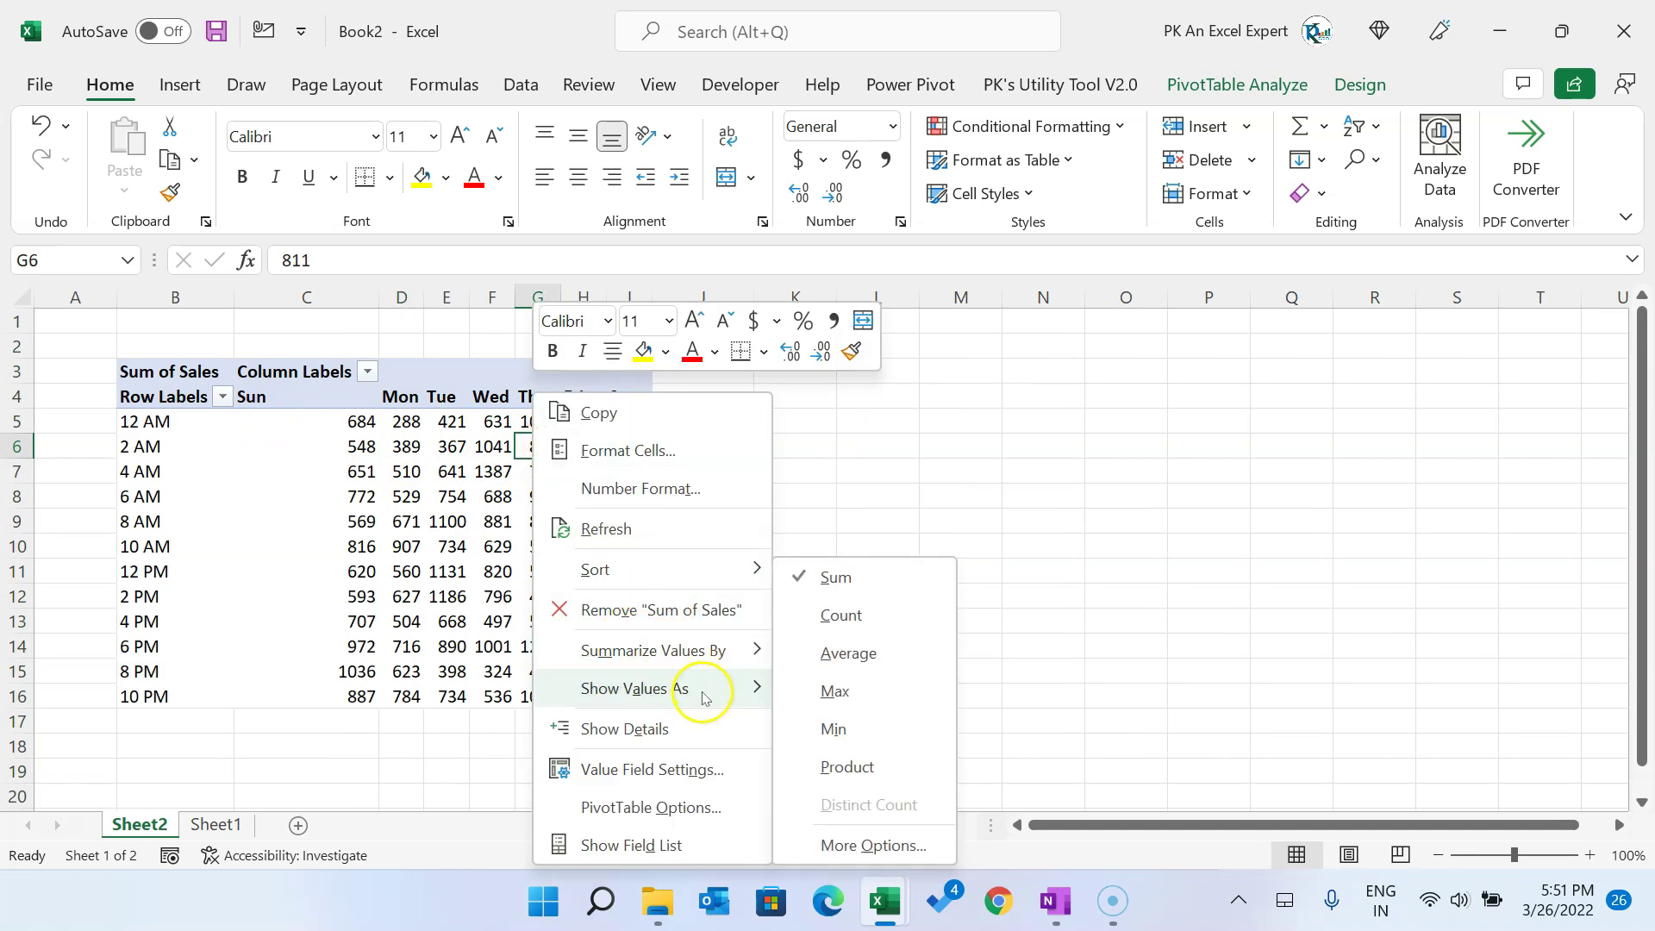
click(685, 809)
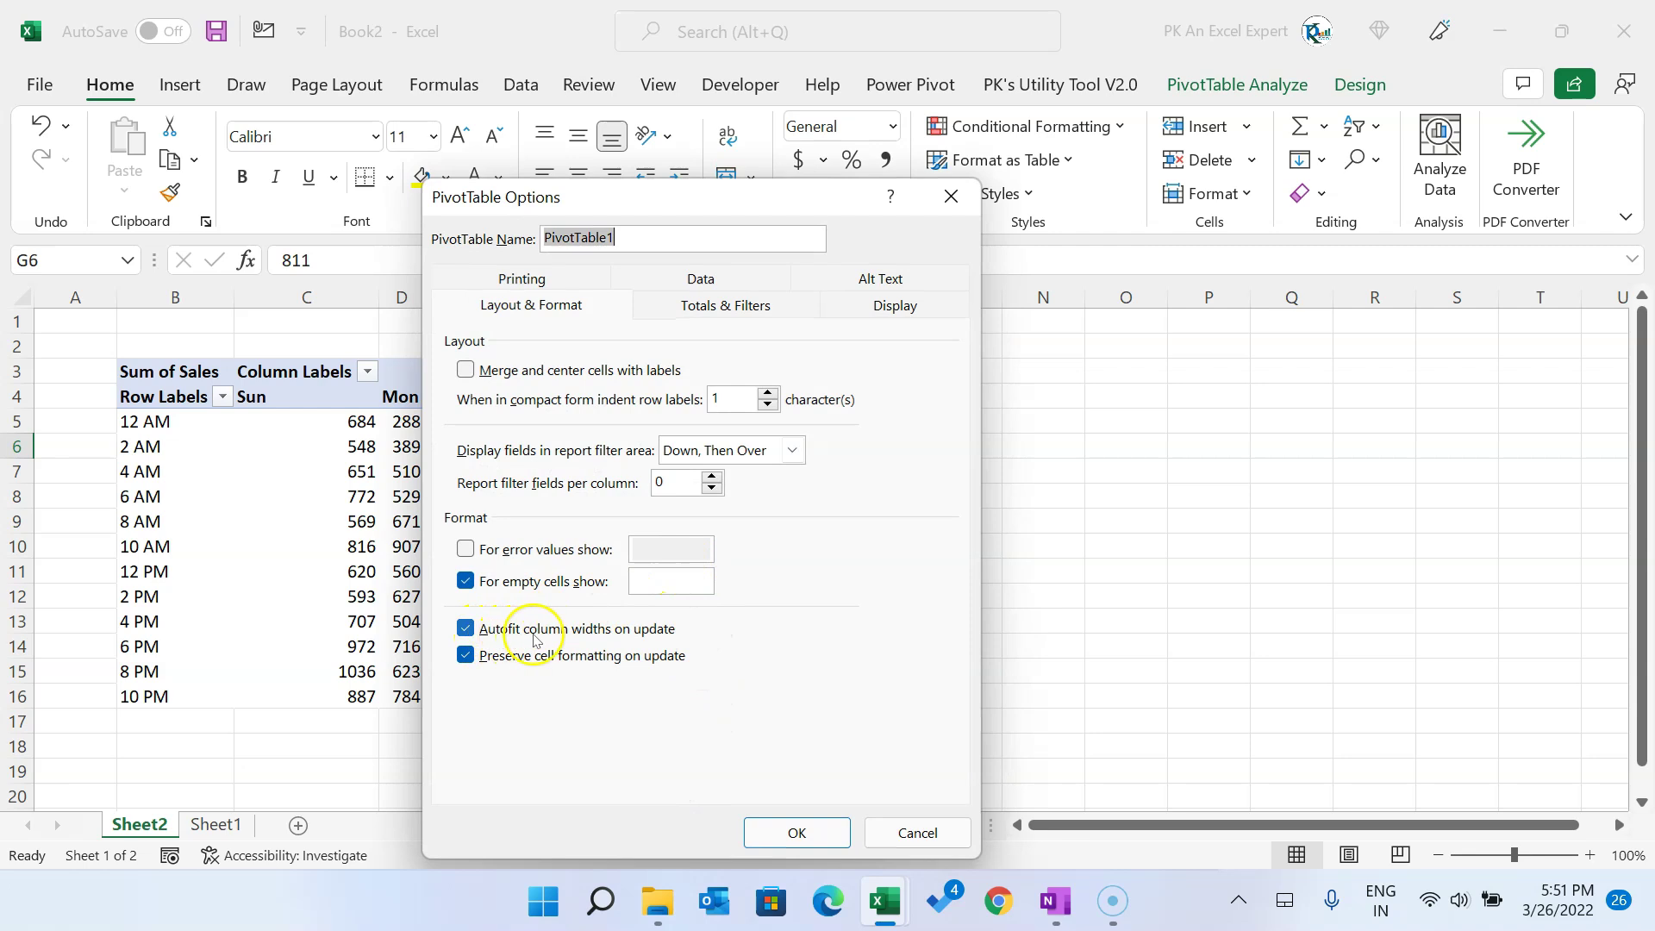
click(654, 634)
click(796, 833)
Step: Centre the time labels in column B
click(512, 552)
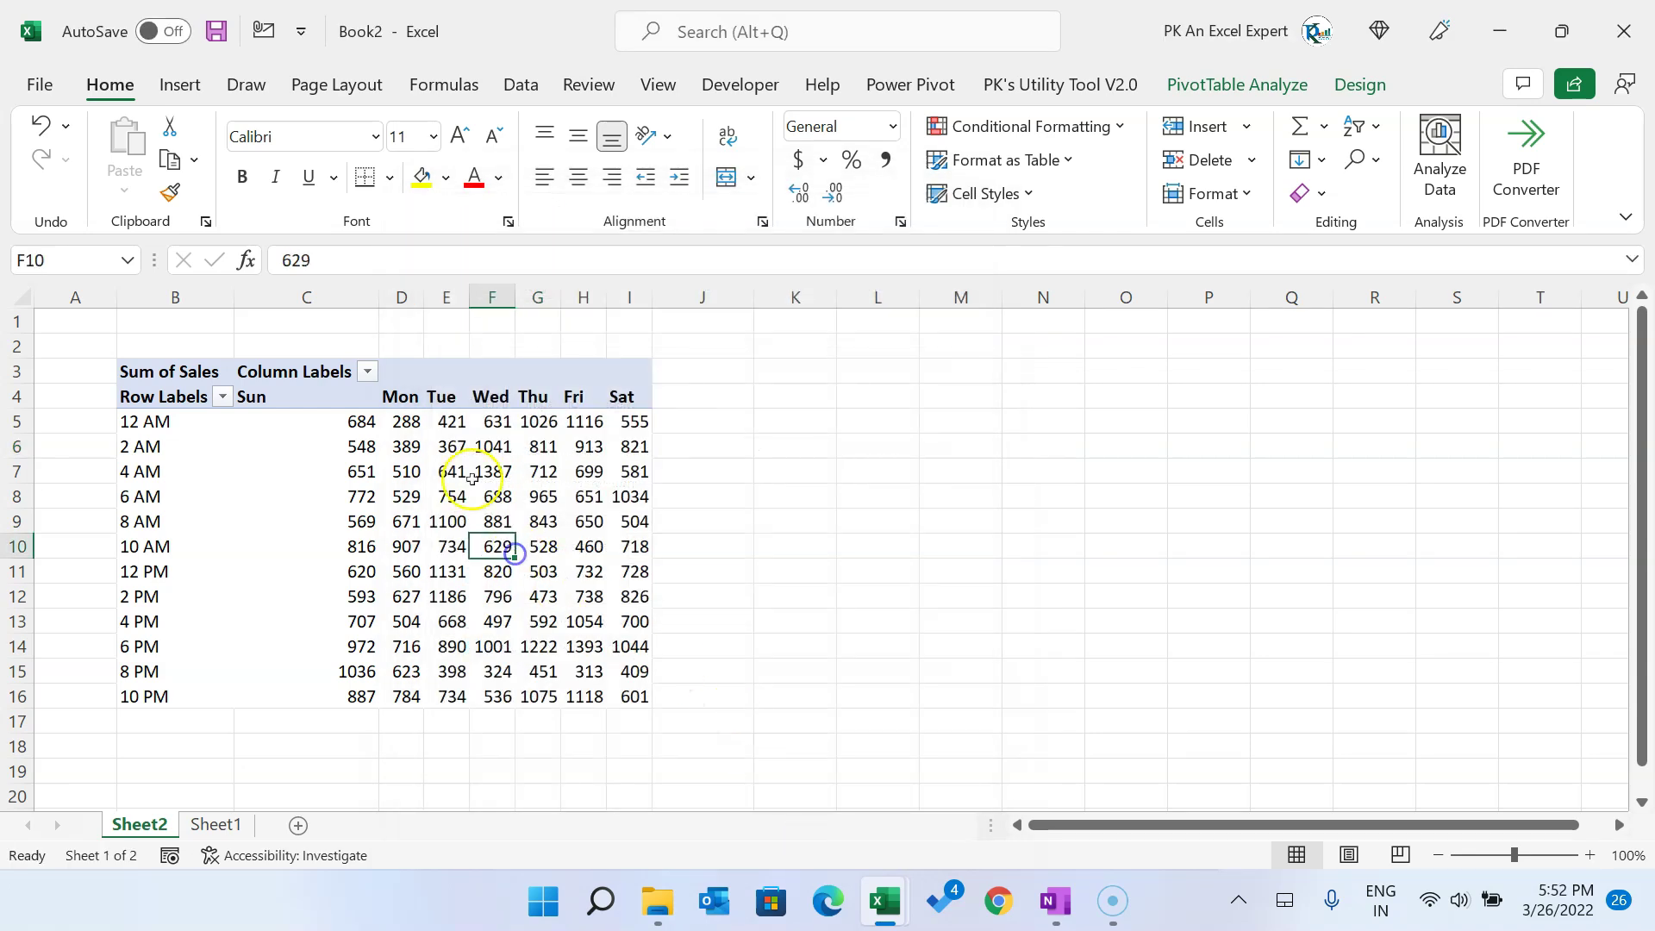
drag(335, 298, 690, 307)
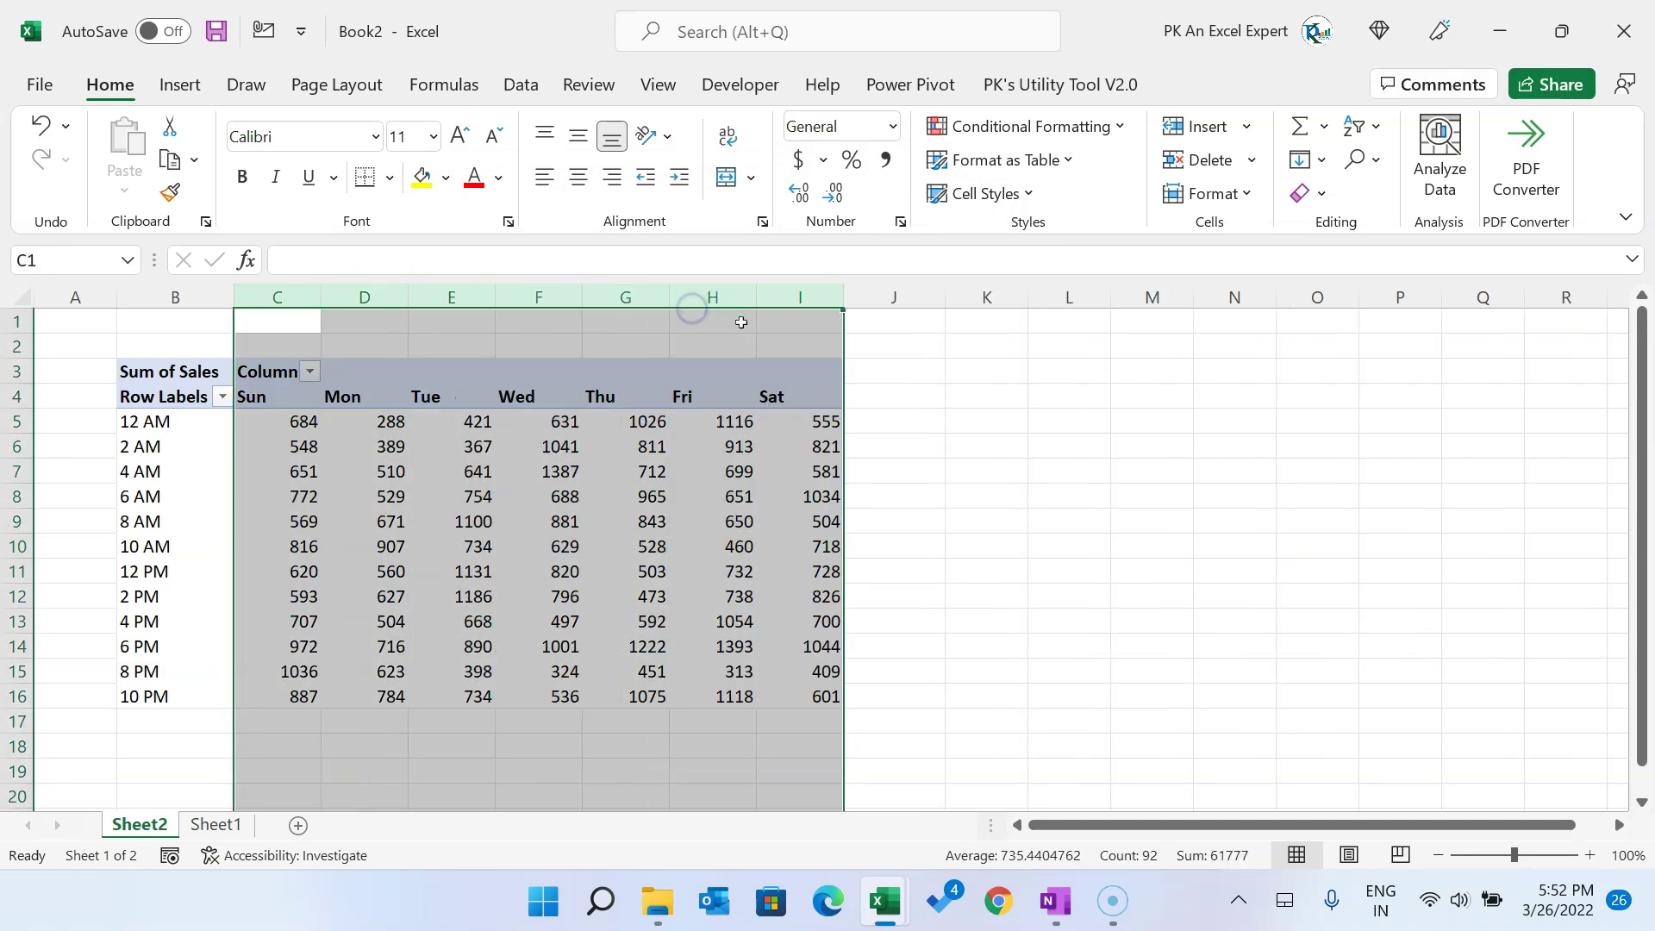
click(709, 491)
drag(177, 290, 185, 291)
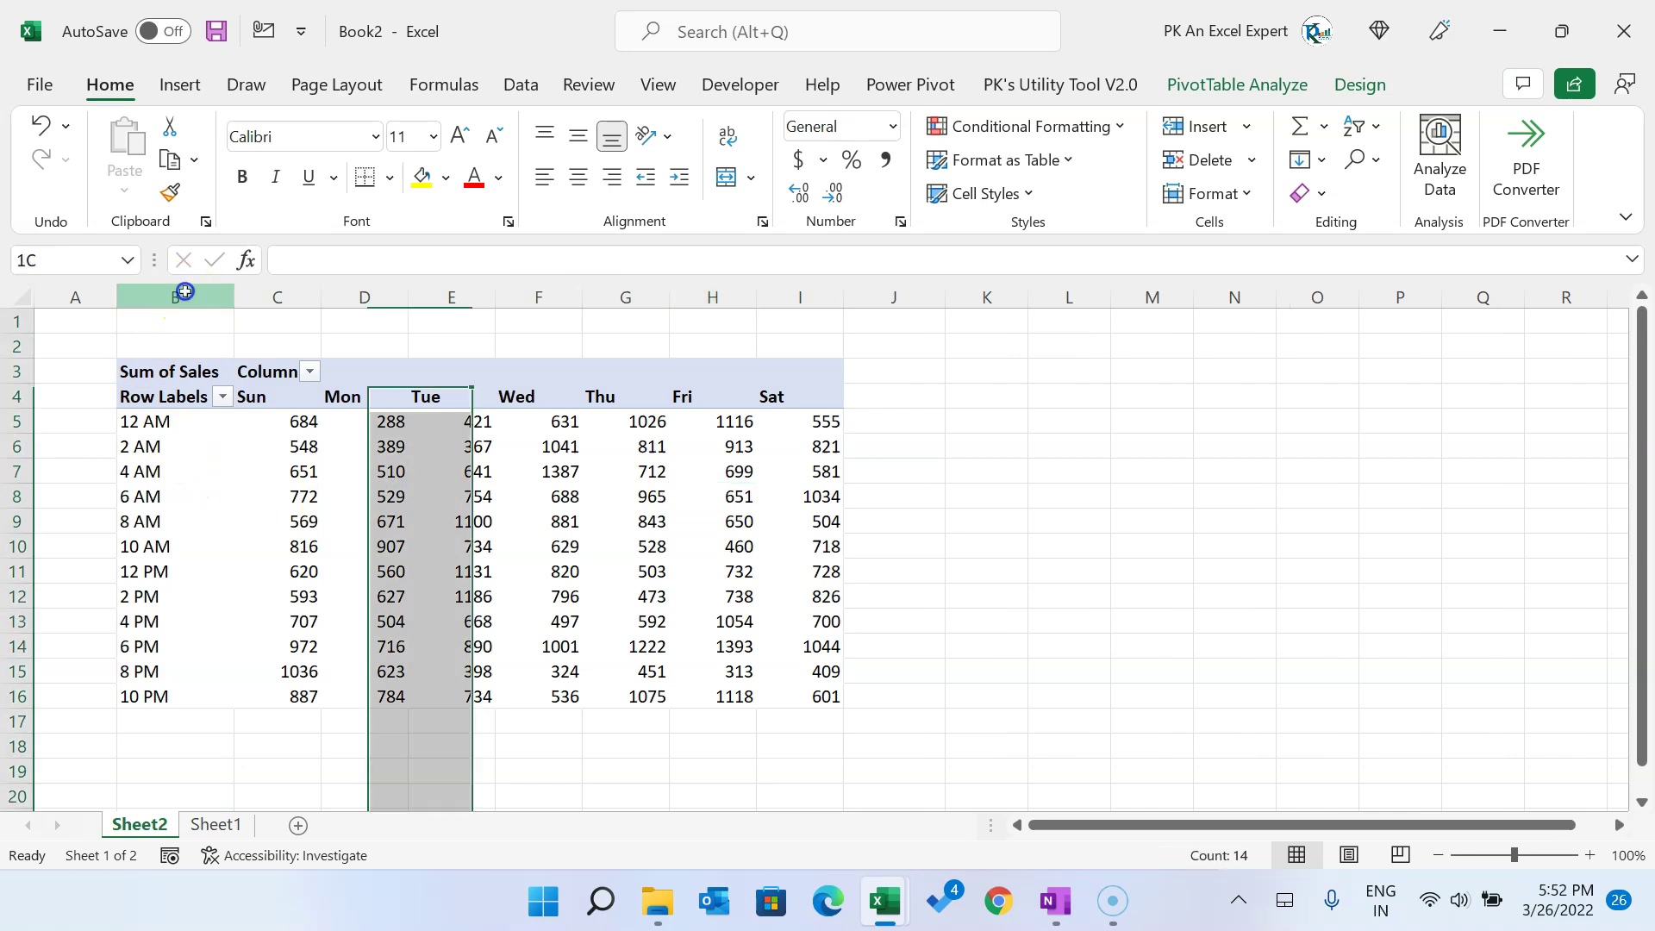
click(579, 177)
Step: Fill the area A1:L20 with grey
click(474, 496)
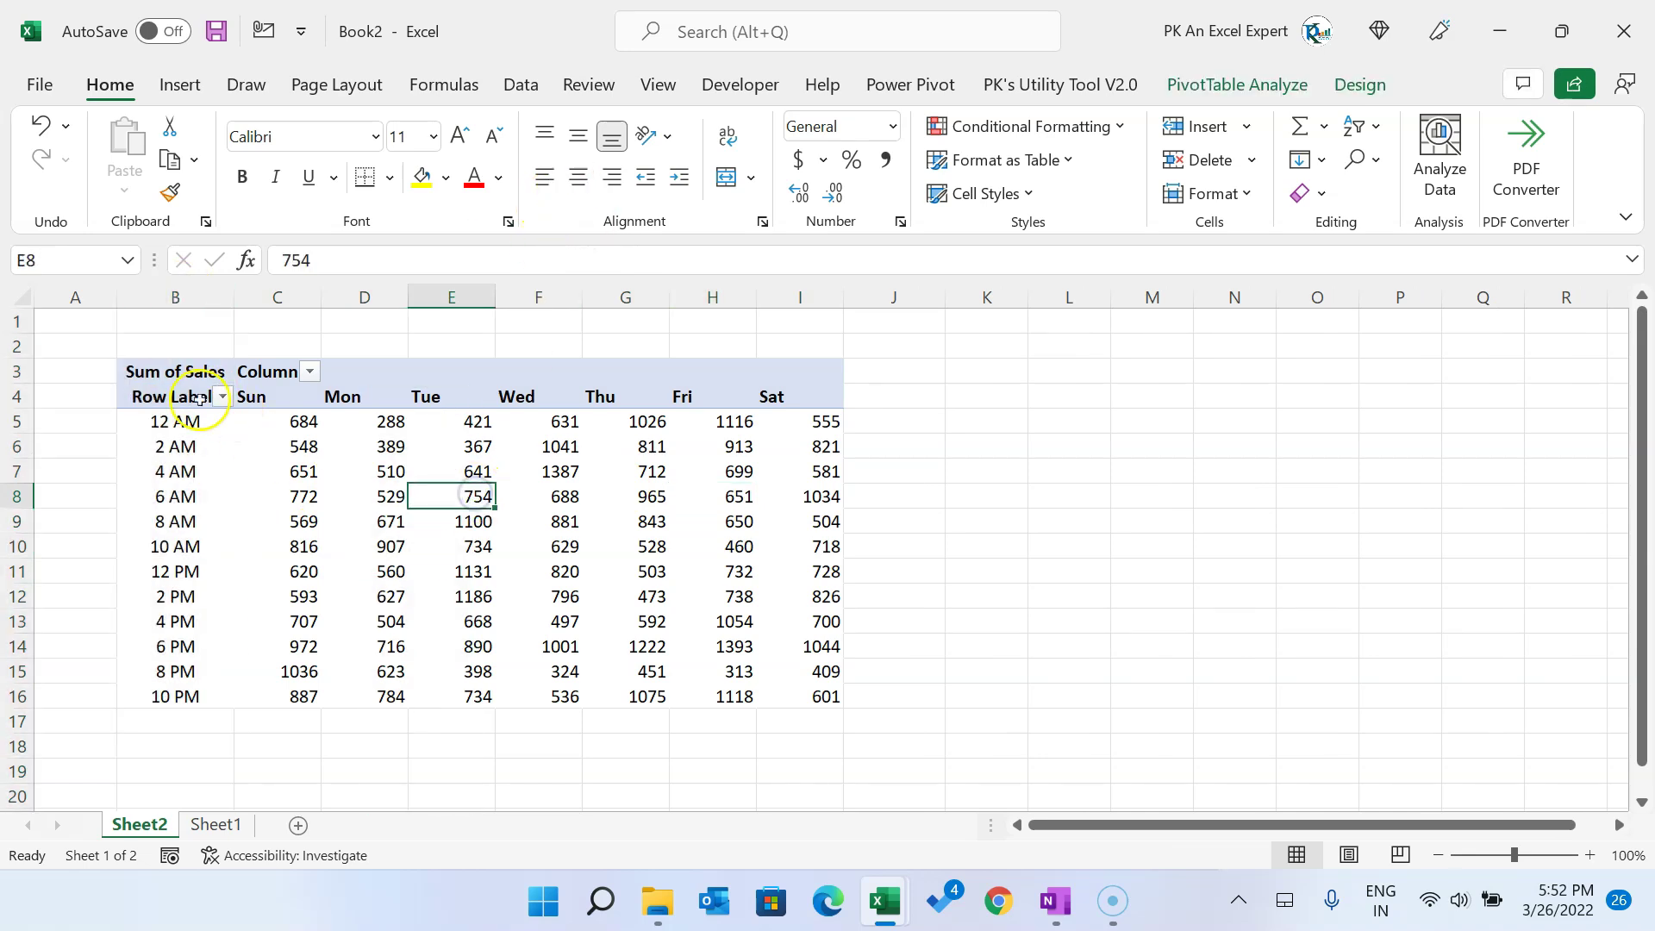
drag(56, 317, 1035, 784)
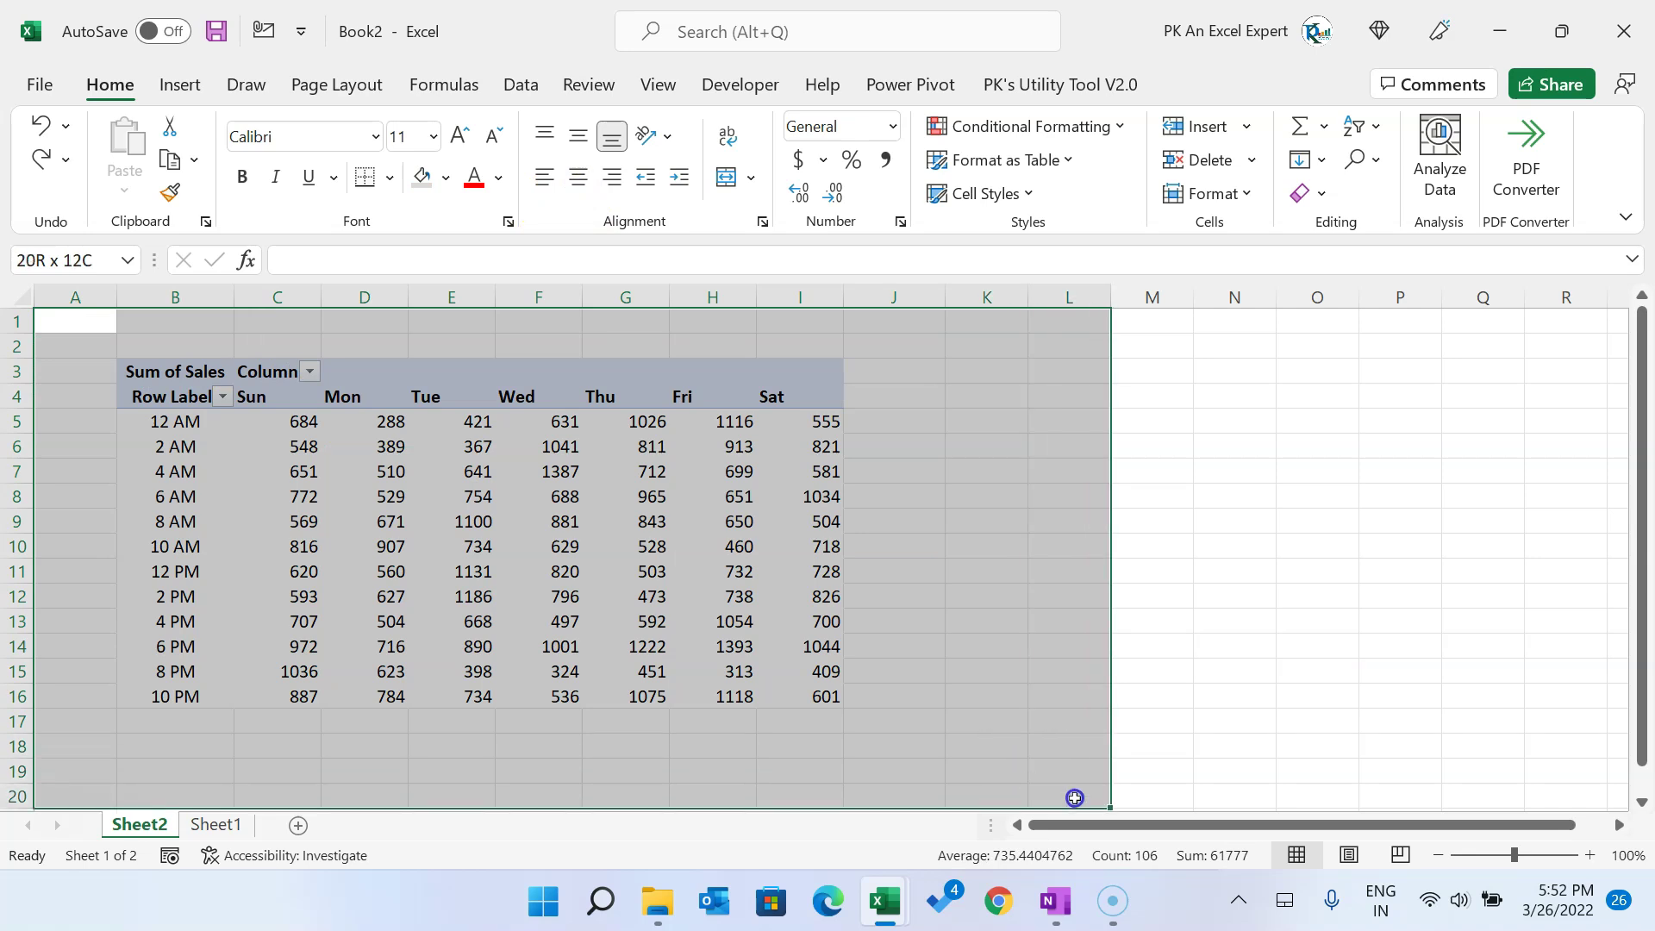
click(419, 177)
click(650, 498)
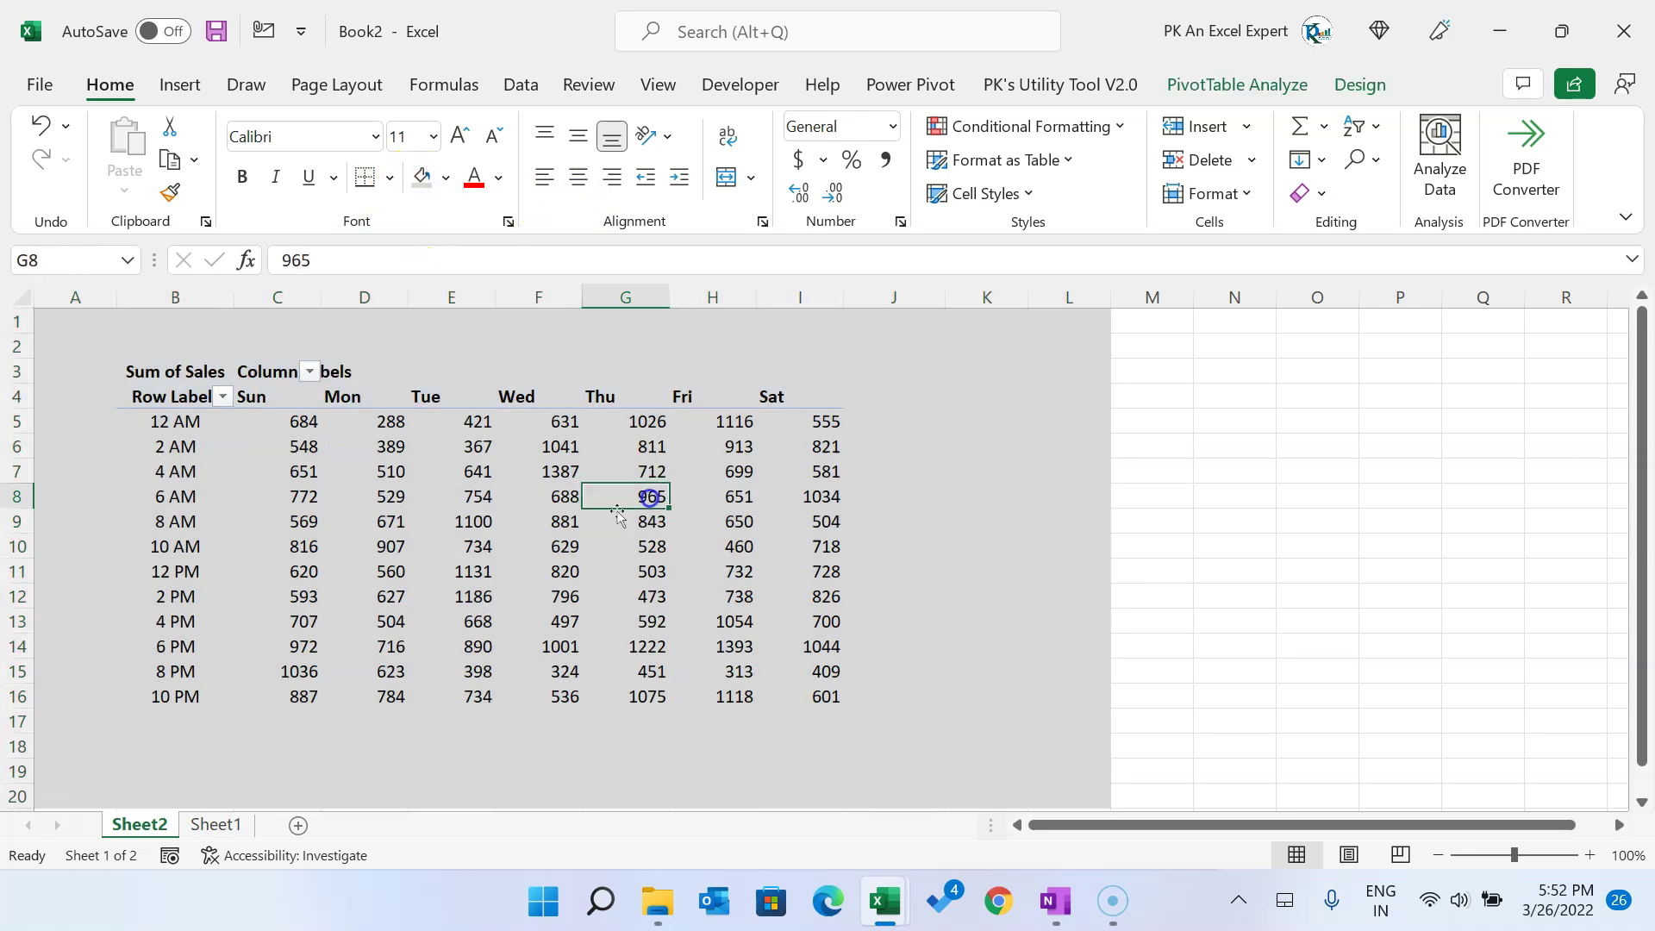
click(454, 551)
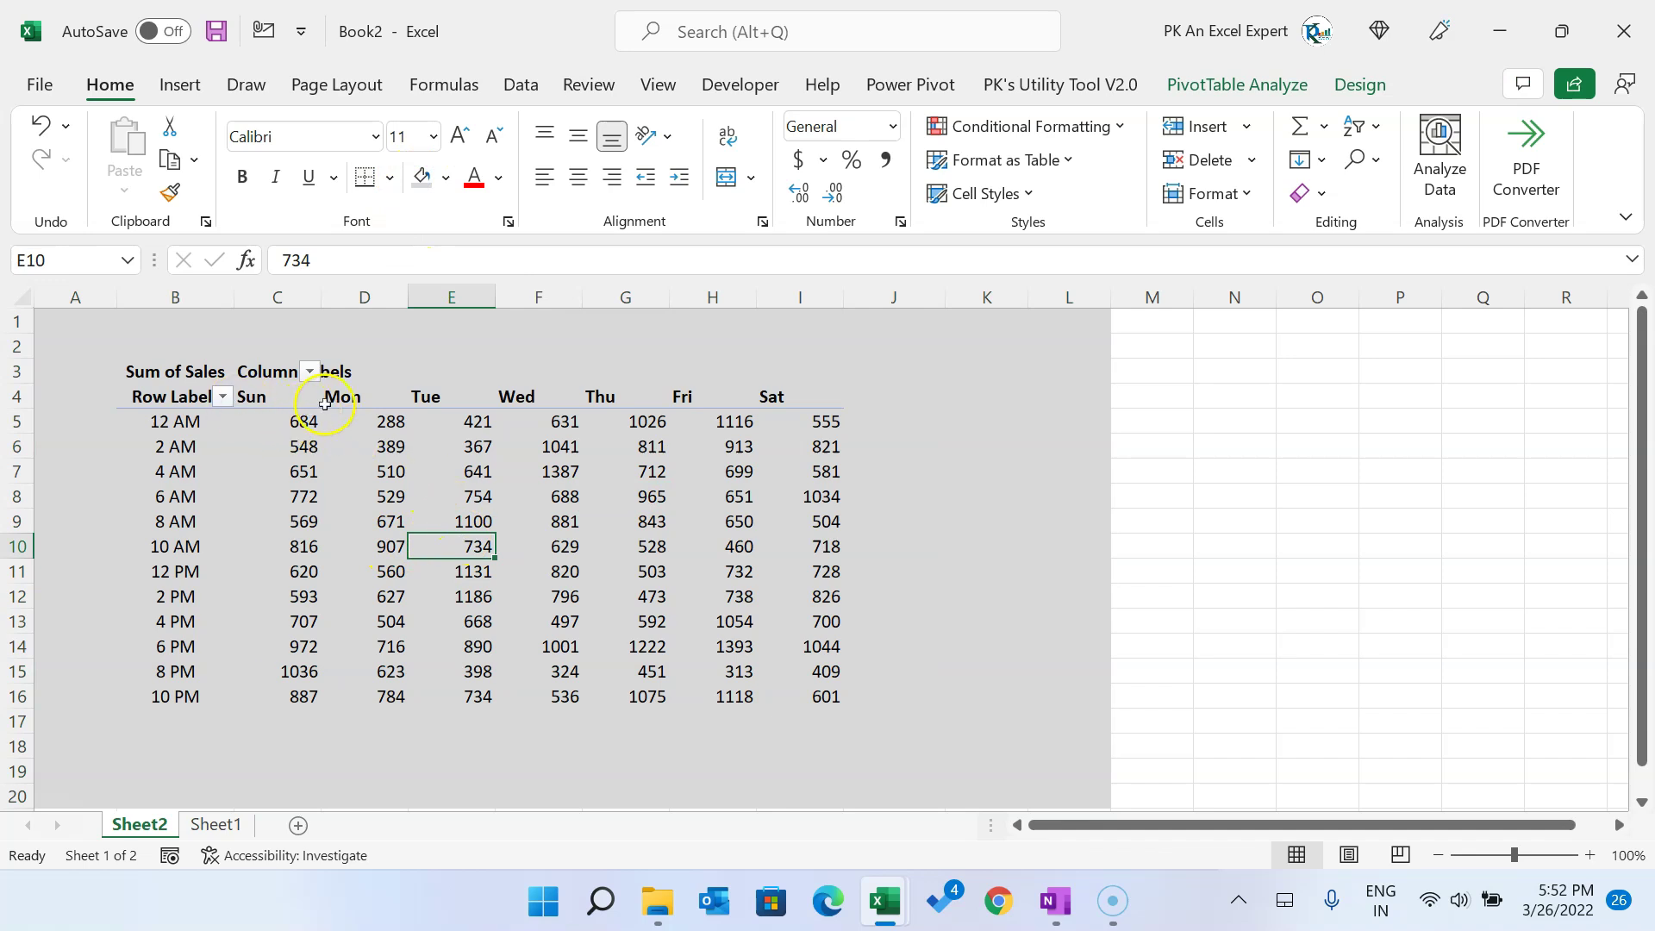
Step: Hide row 3 holding Sum of Sales and Column Labels
click(173, 373)
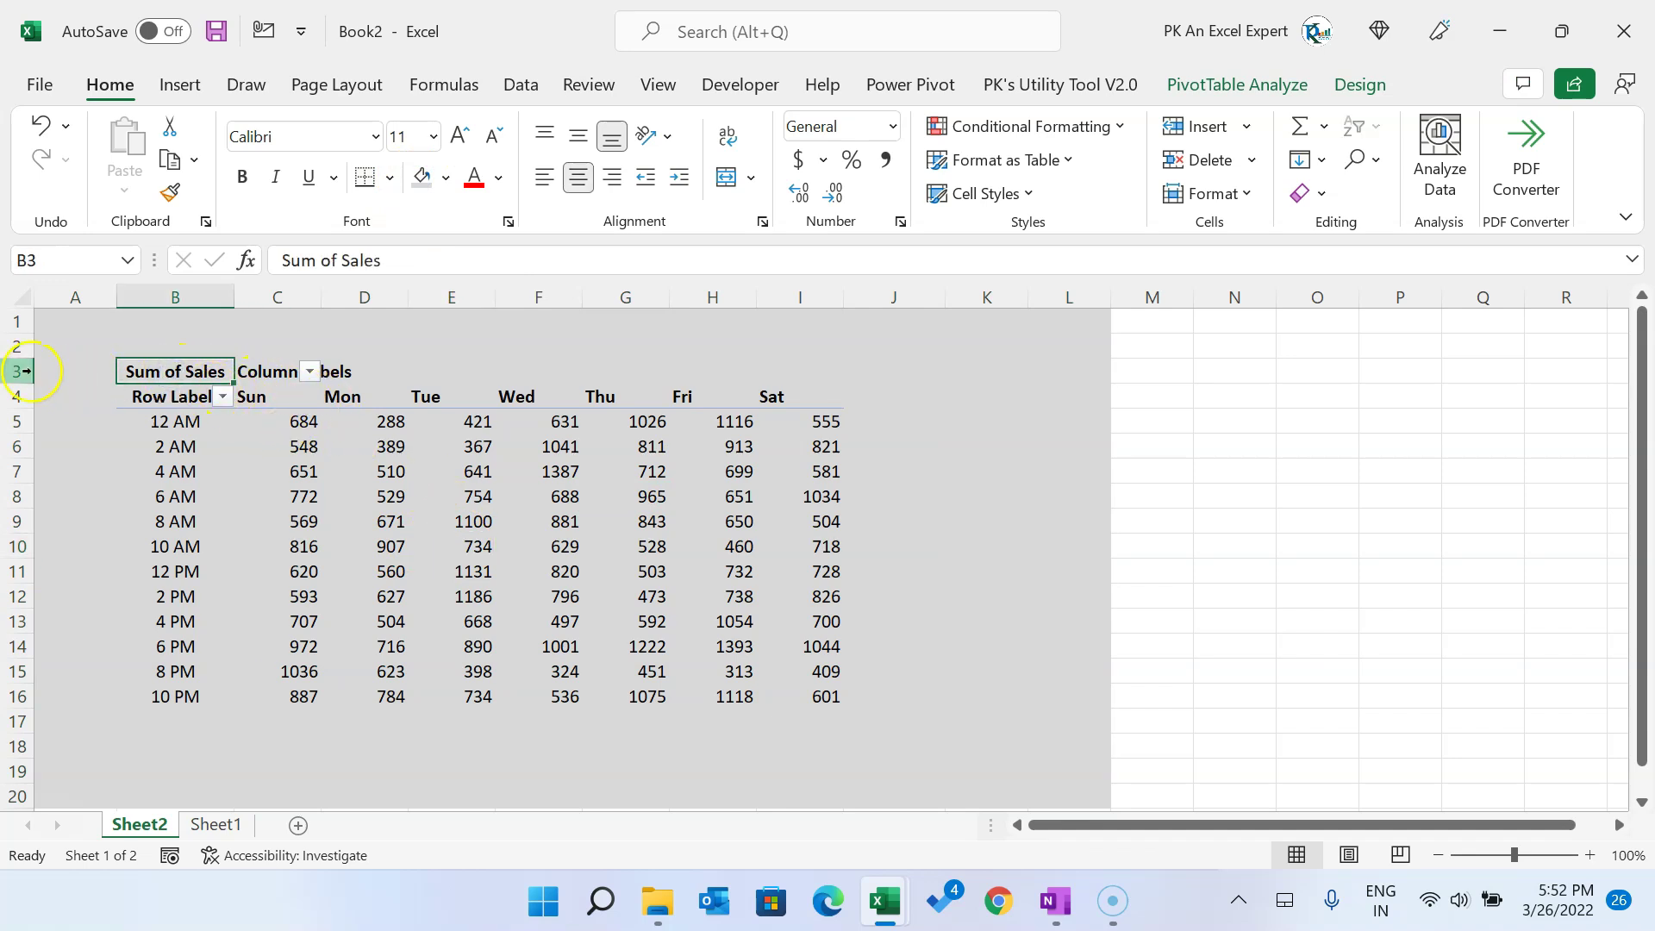
click(23, 371)
right_click(23, 370)
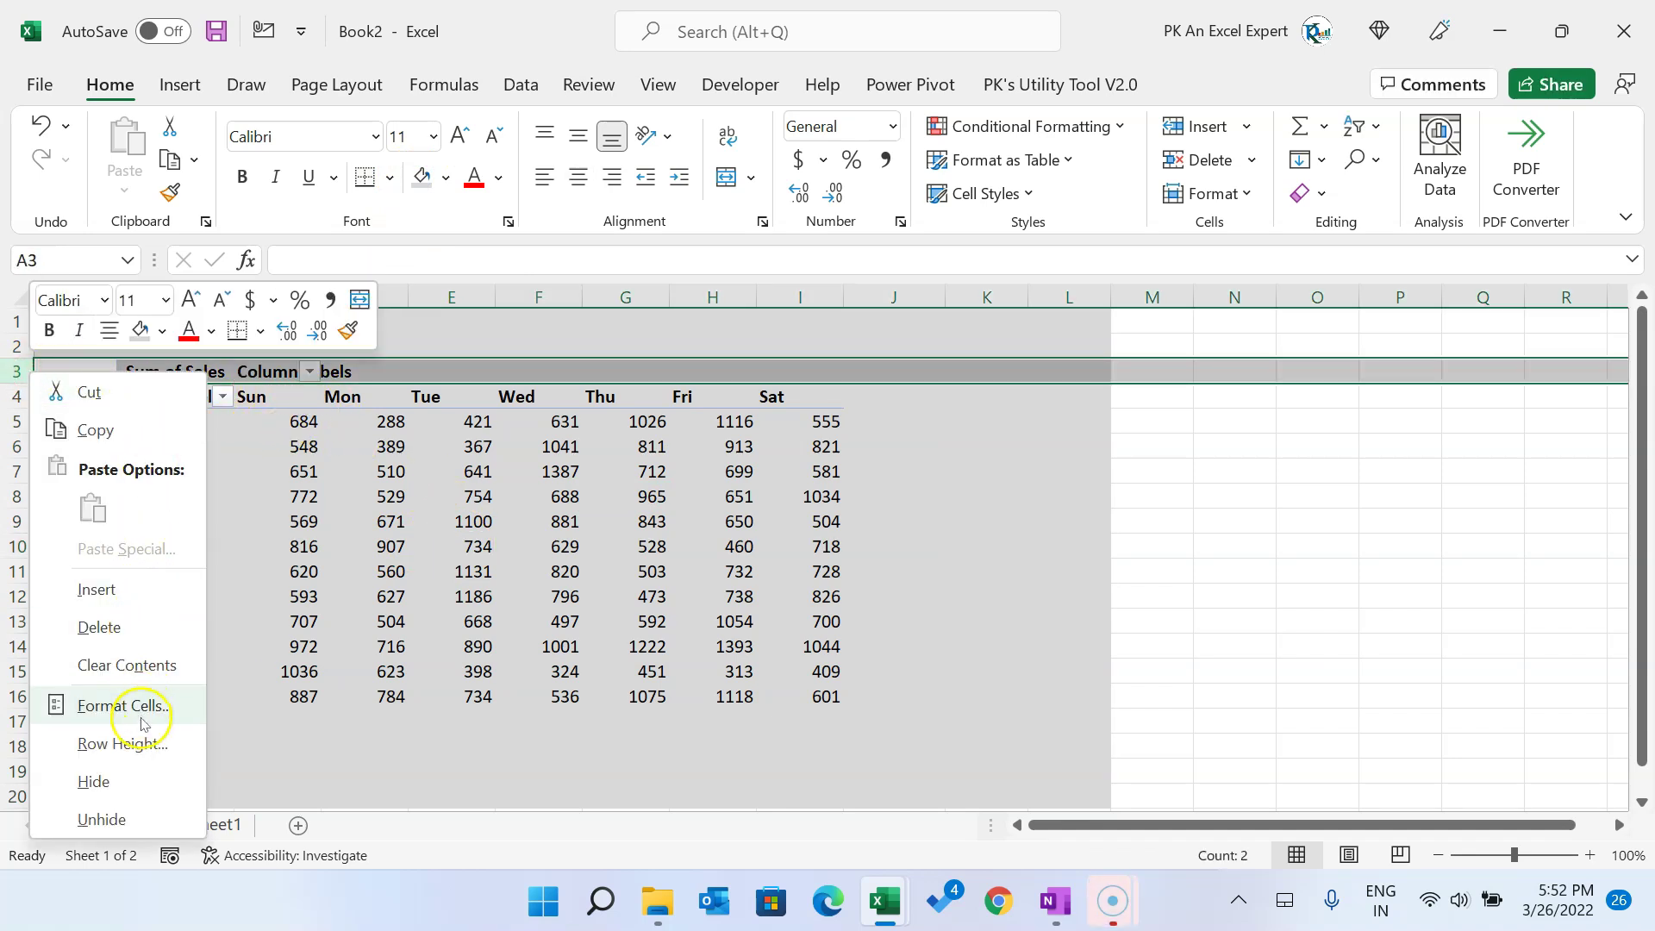
click(120, 781)
Step: Autofit column B so the Row Labels heading fits
click(353, 489)
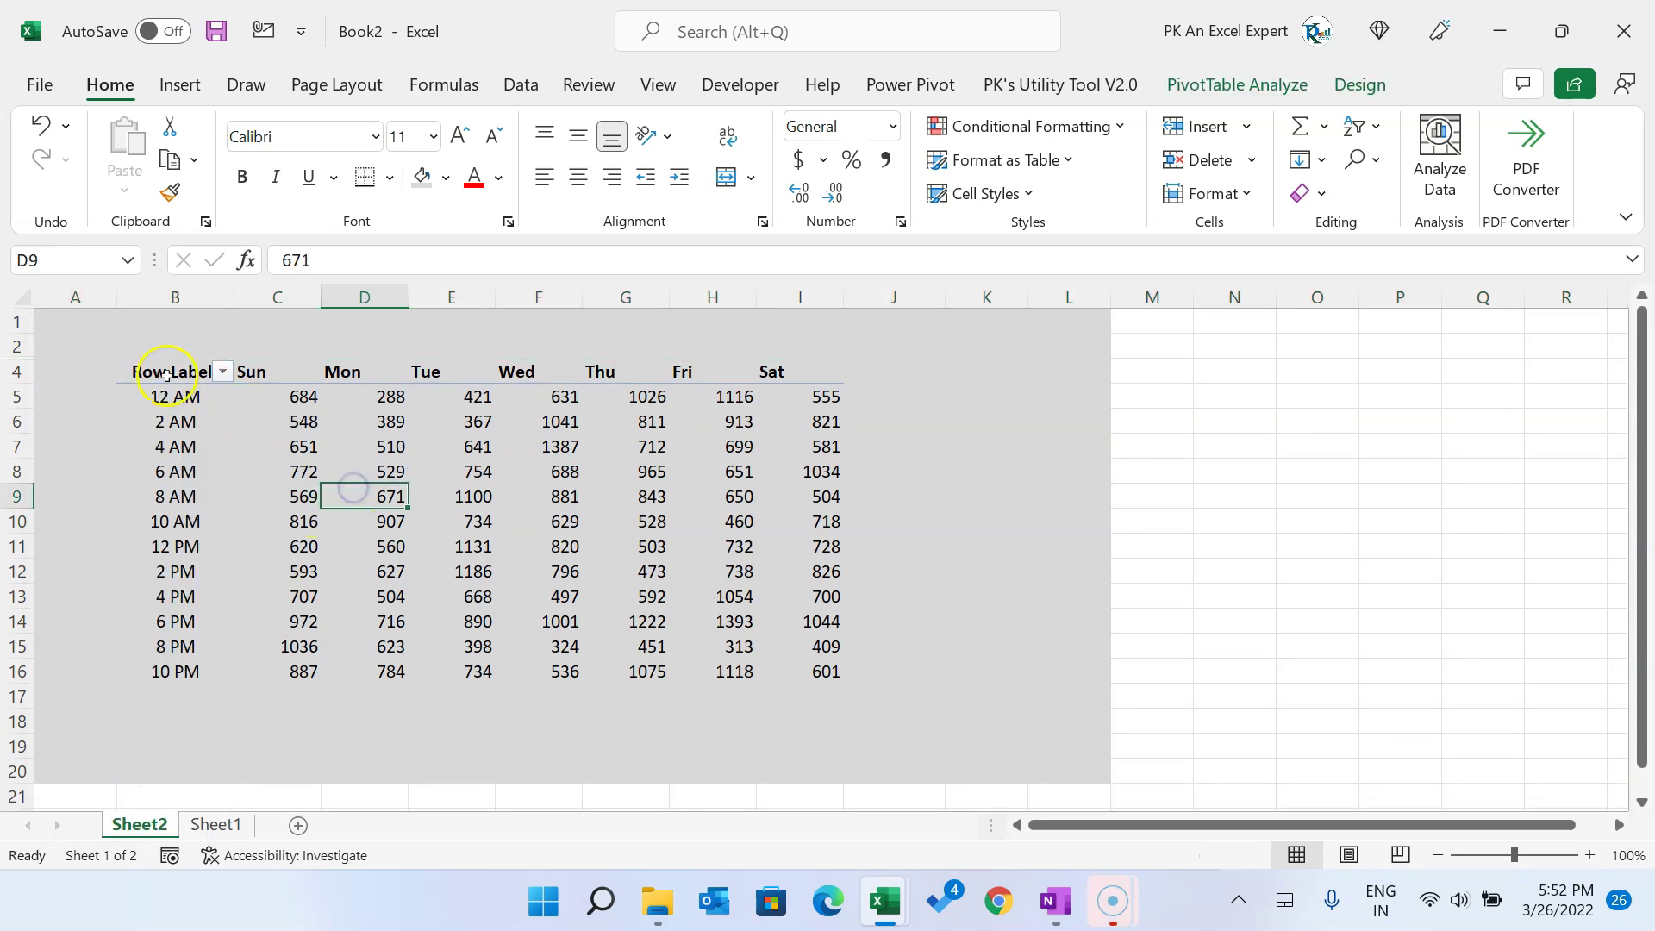
click(166, 375)
double_click(242, 296)
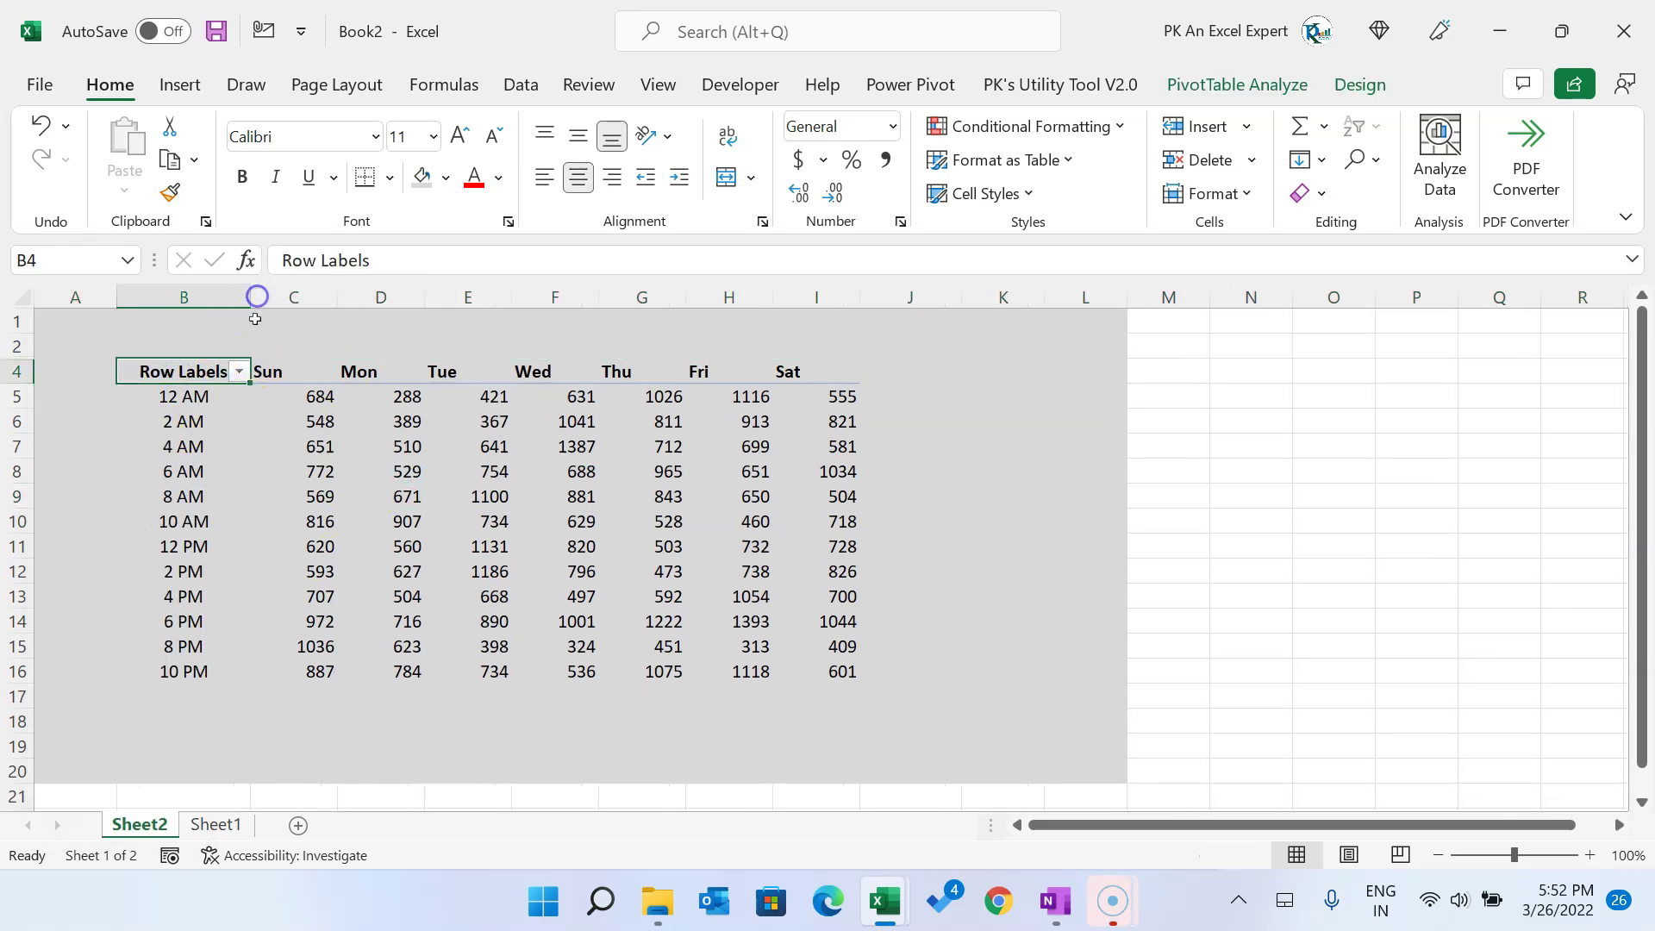
click(304, 444)
click(172, 377)
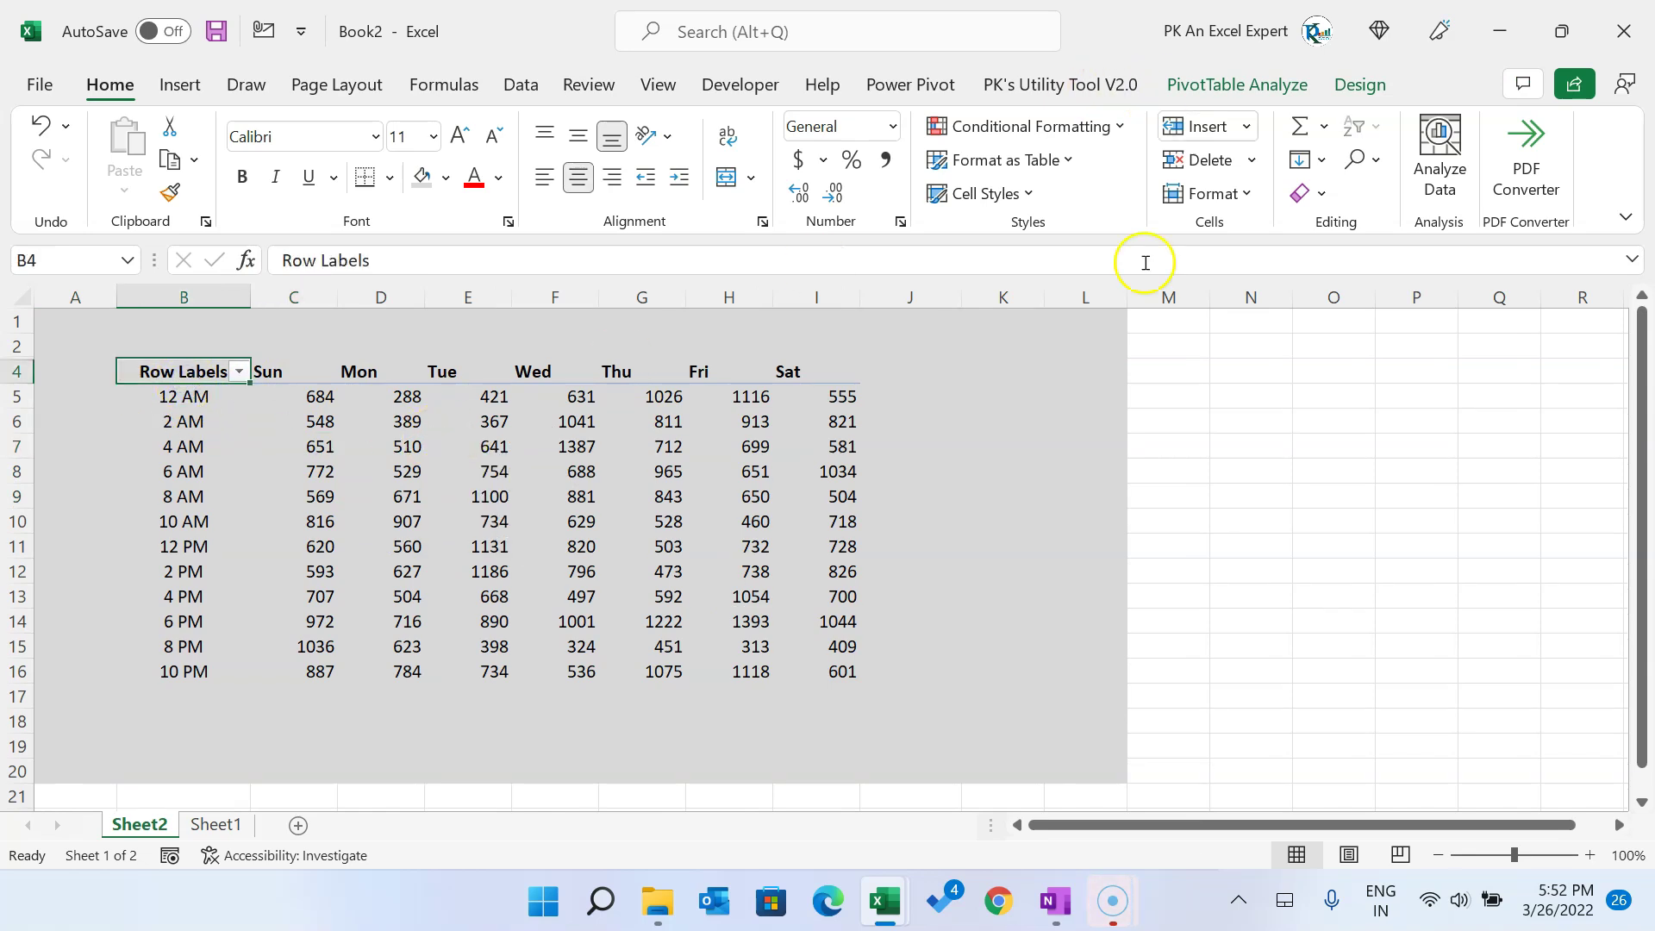
click(827, 421)
click(1359, 84)
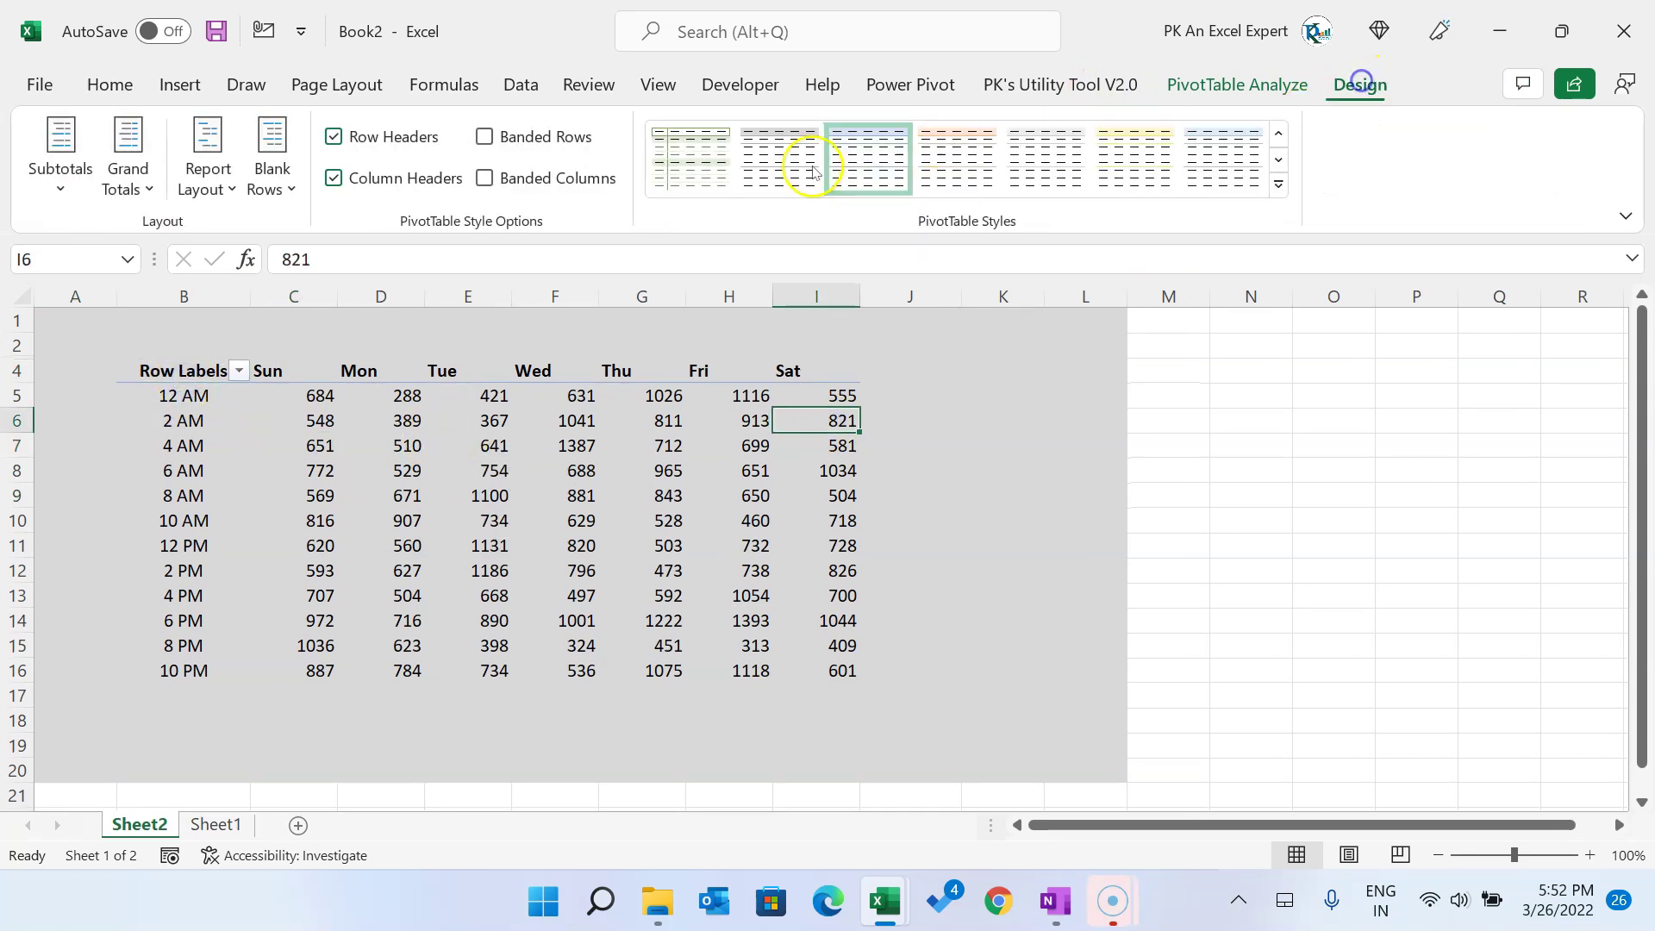
Step: Change the report layout to tabular form so rows read Time Bucket
click(218, 189)
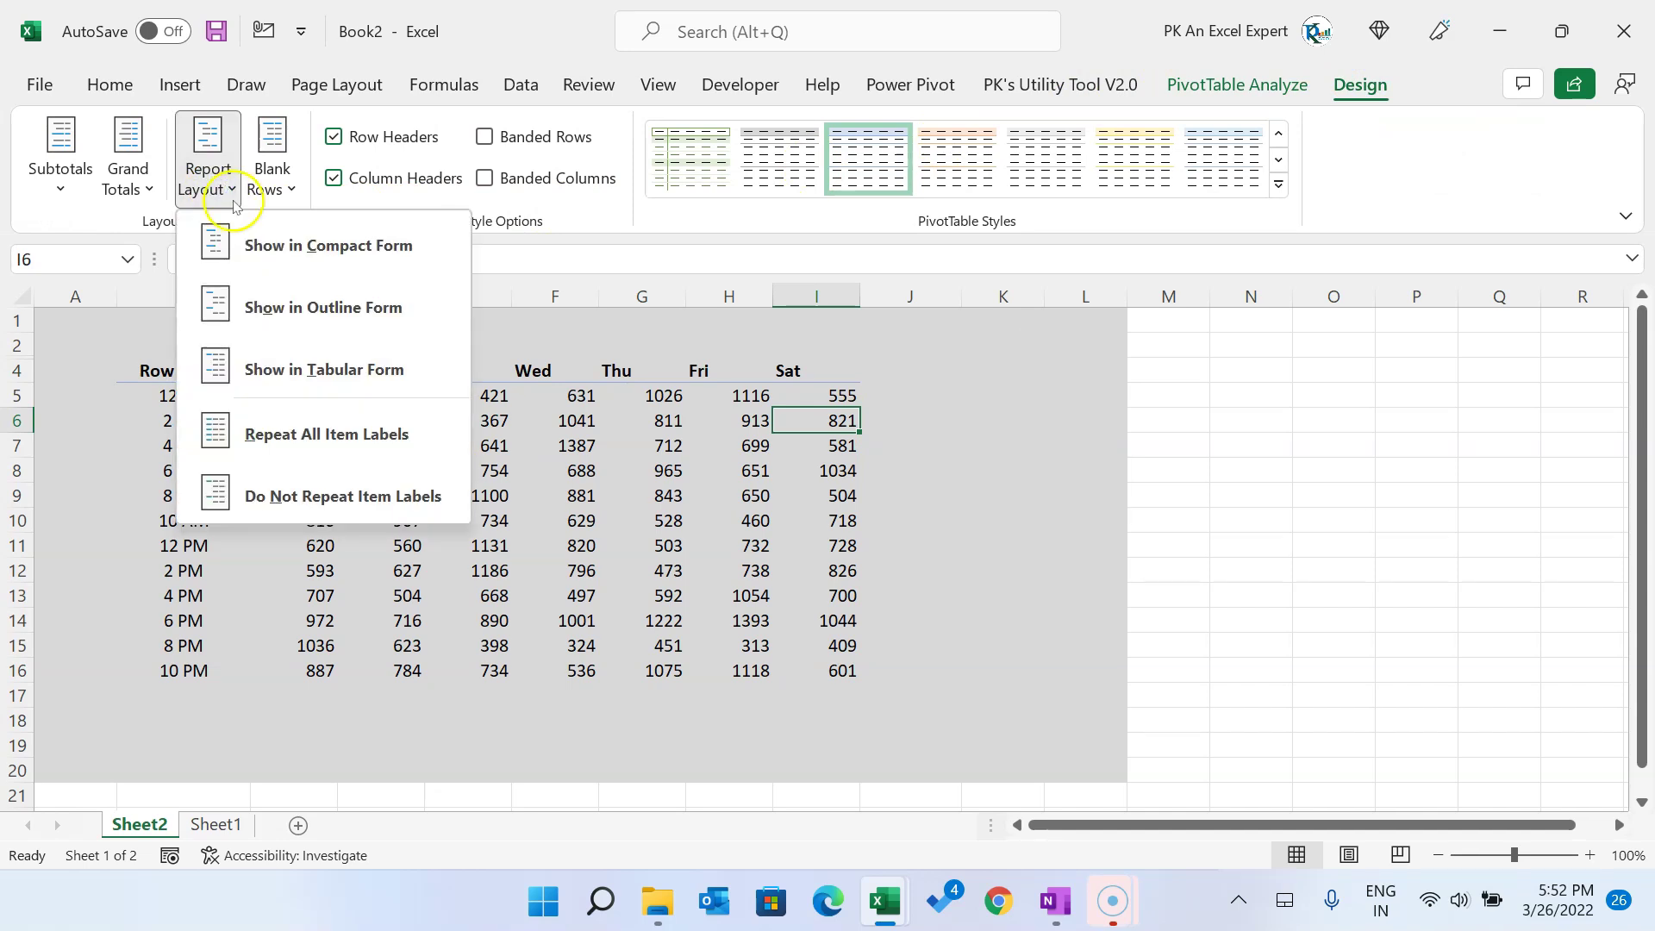
click(361, 383)
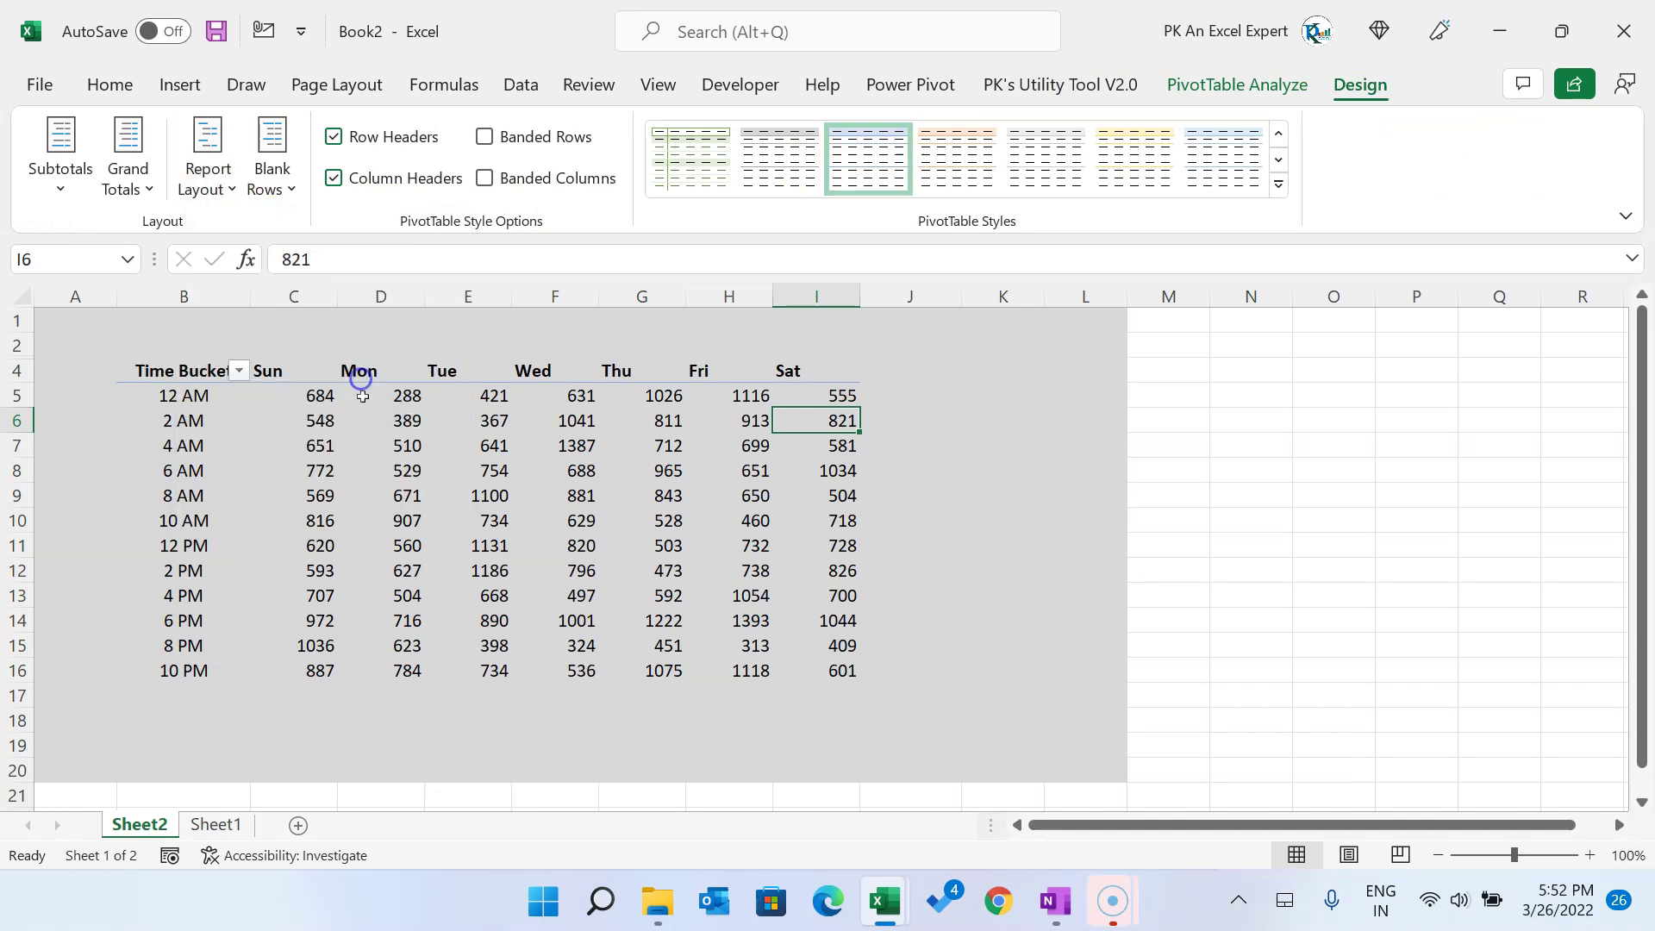
click(397, 466)
click(178, 376)
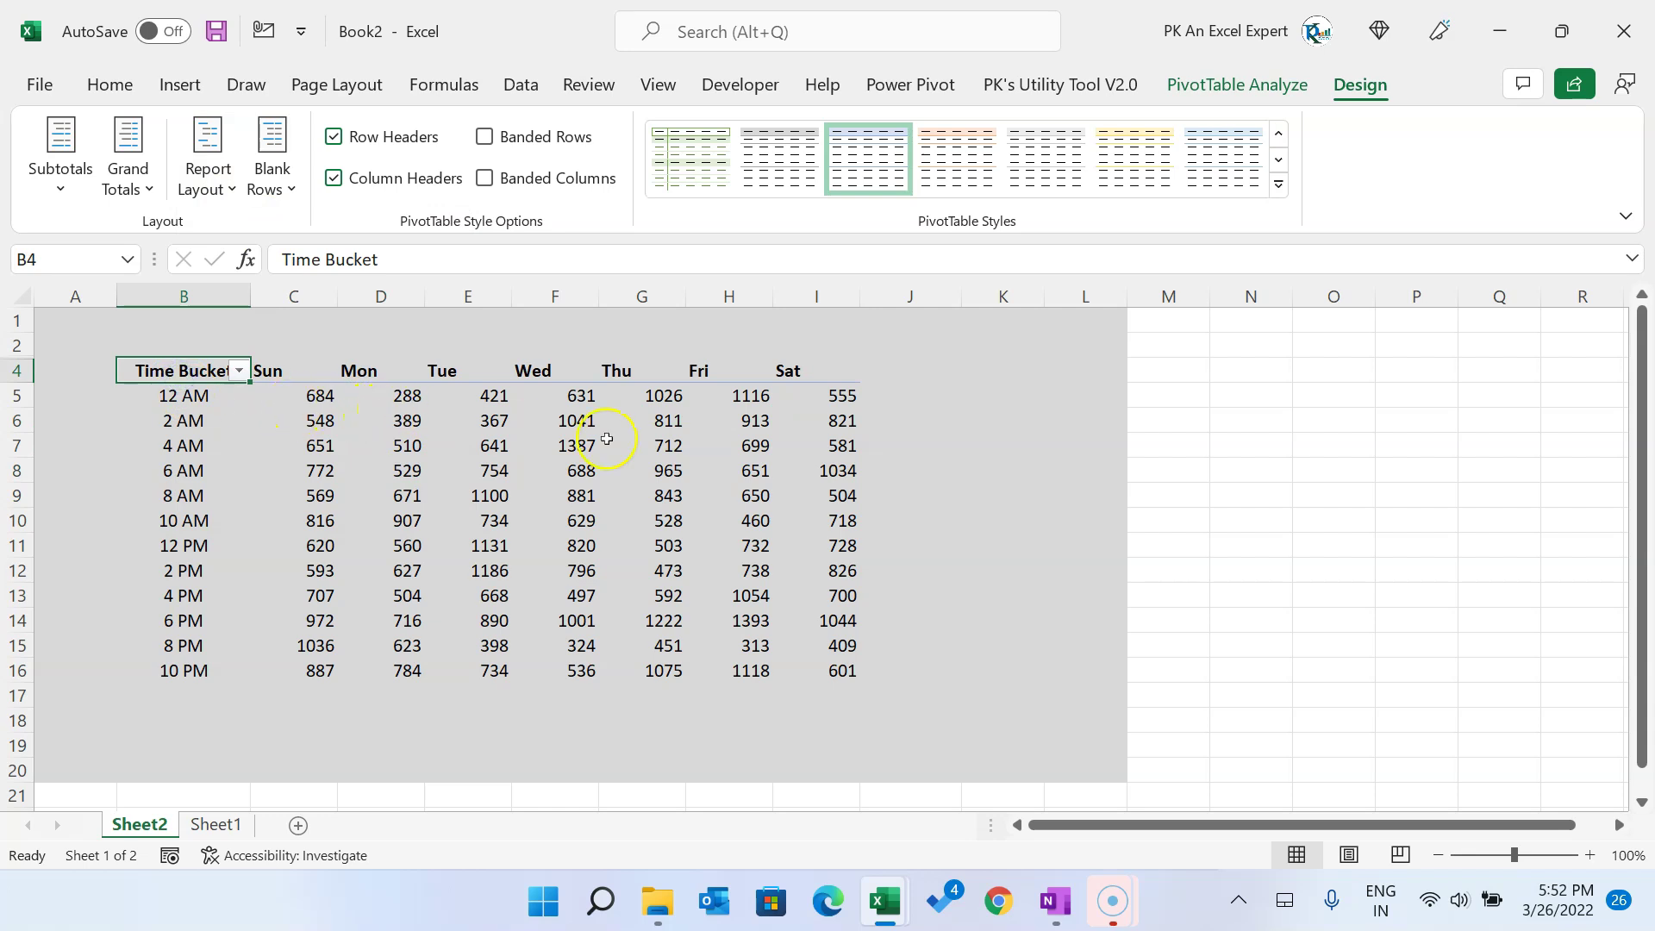
click(291, 399)
Step: Centre-align the pivot's values and day headers in B4:I16
drag(181, 373, 810, 673)
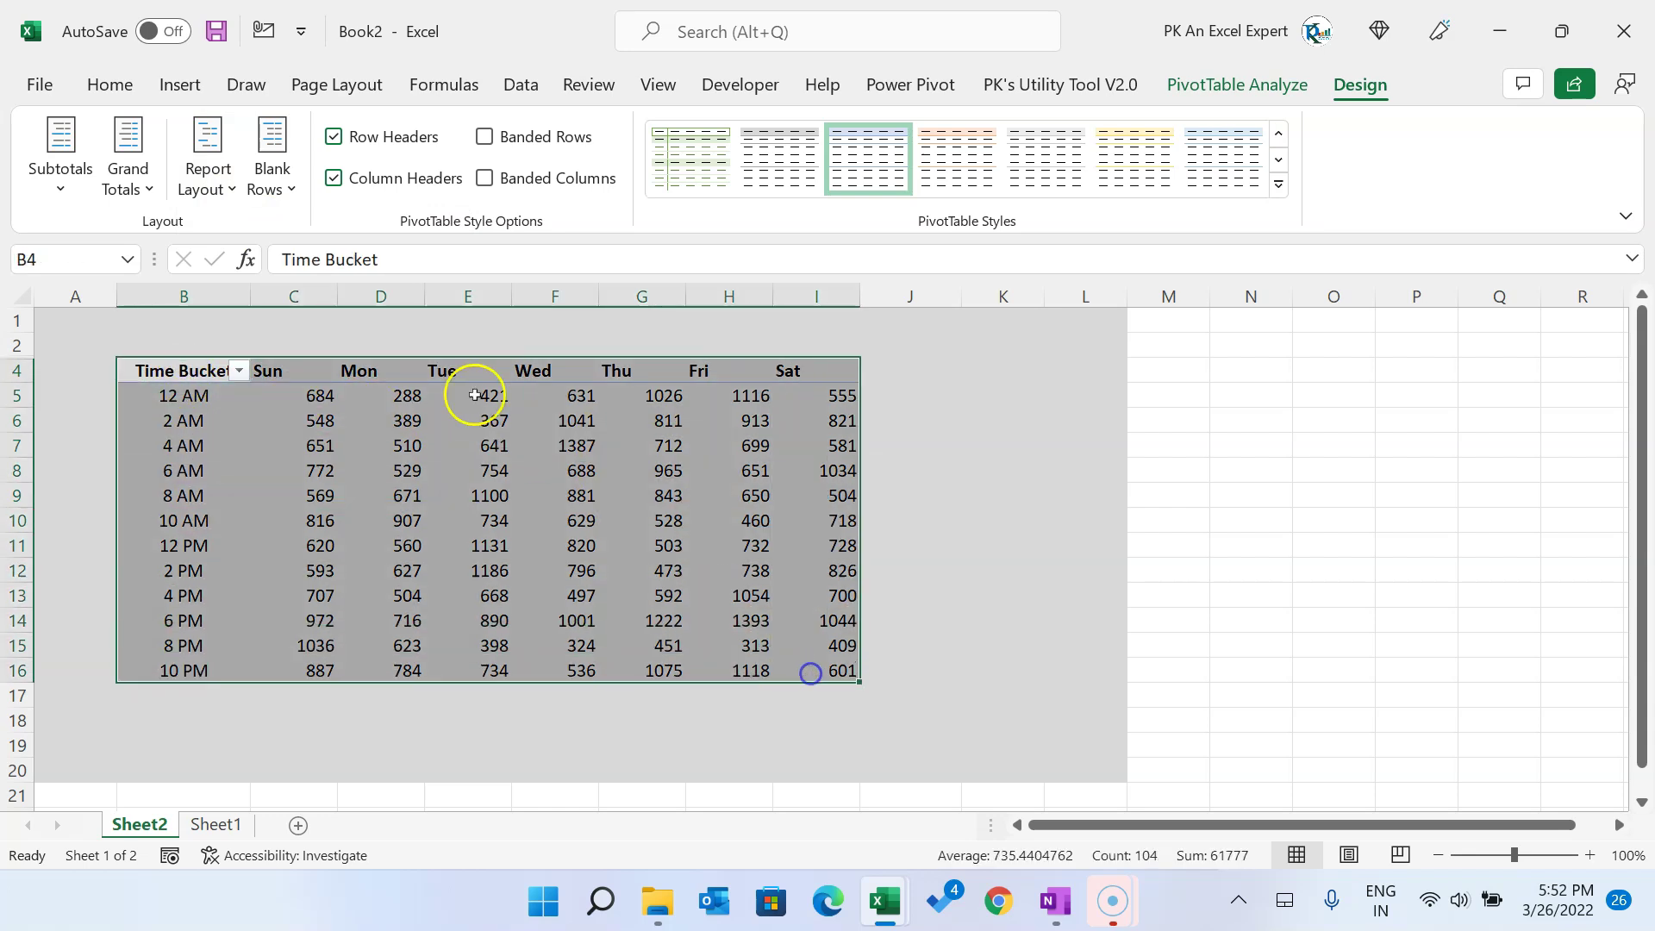
click(110, 84)
click(578, 177)
click(448, 500)
drag(285, 371, 791, 378)
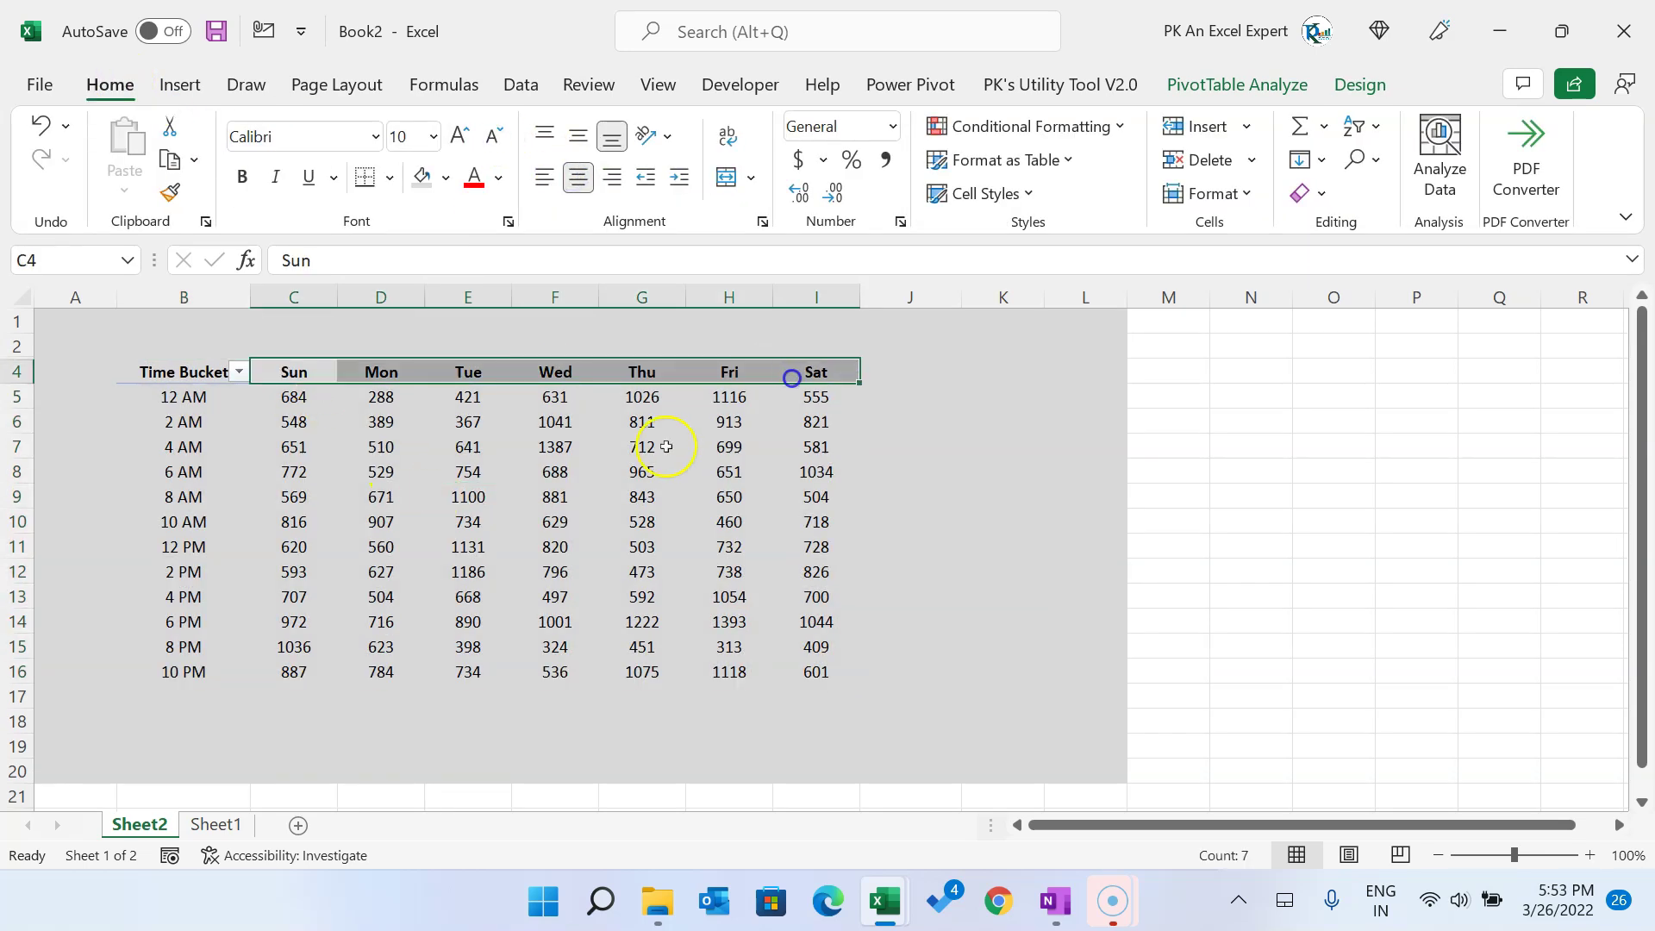
click(207, 372)
click(240, 373)
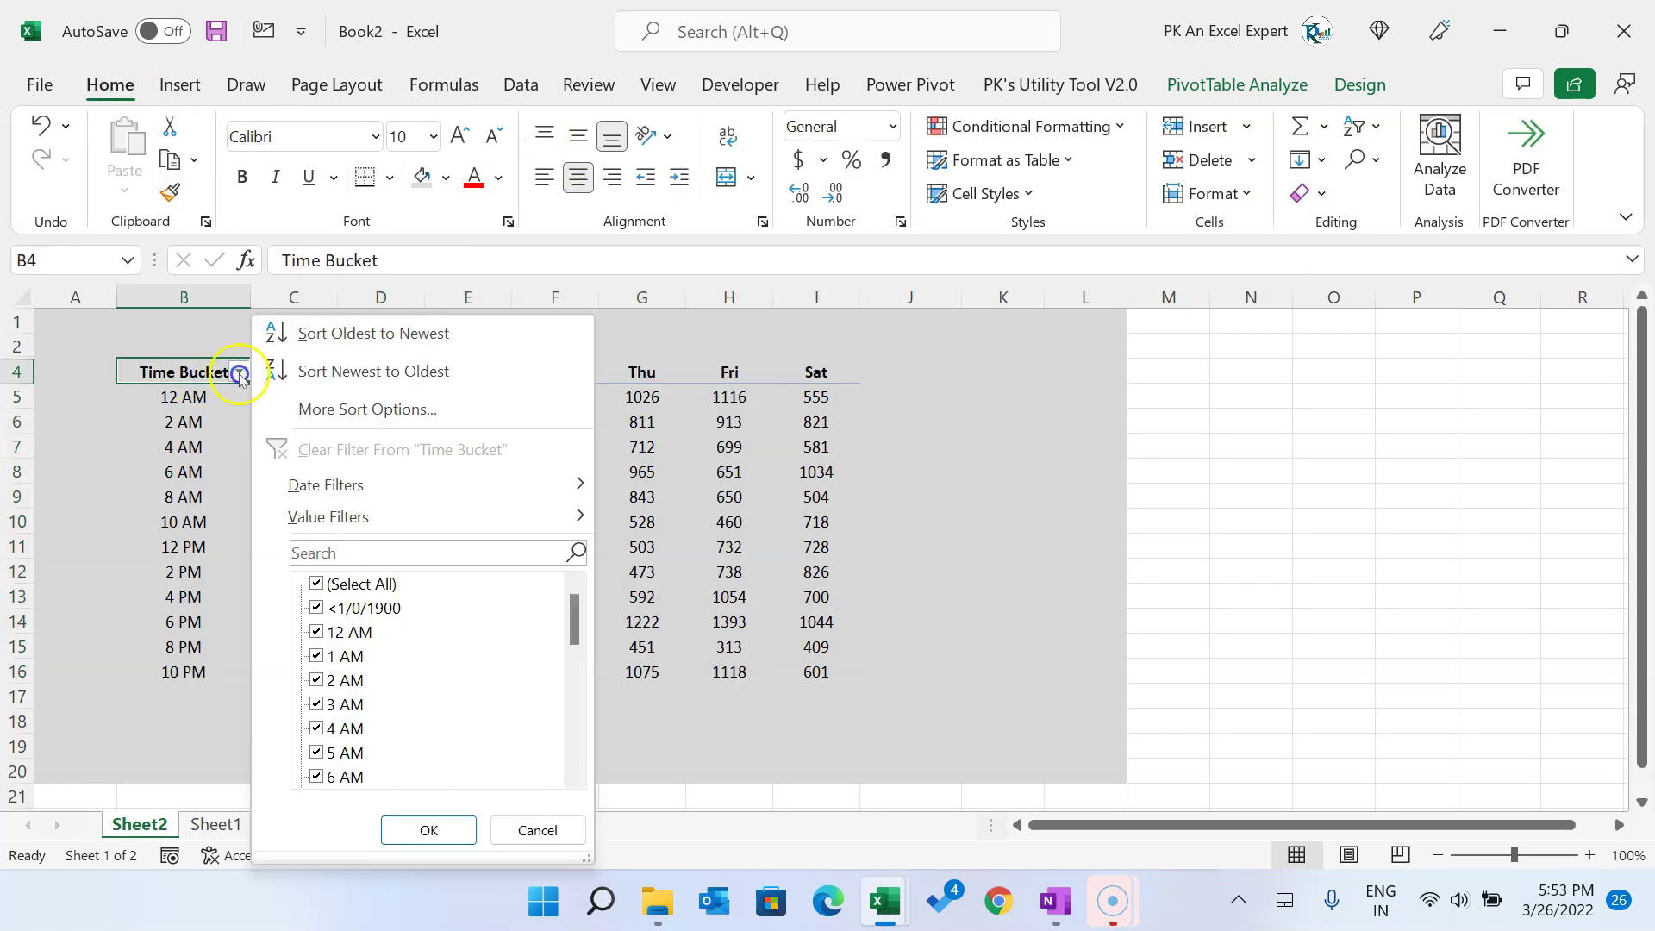
click(664, 494)
right_click(388, 422)
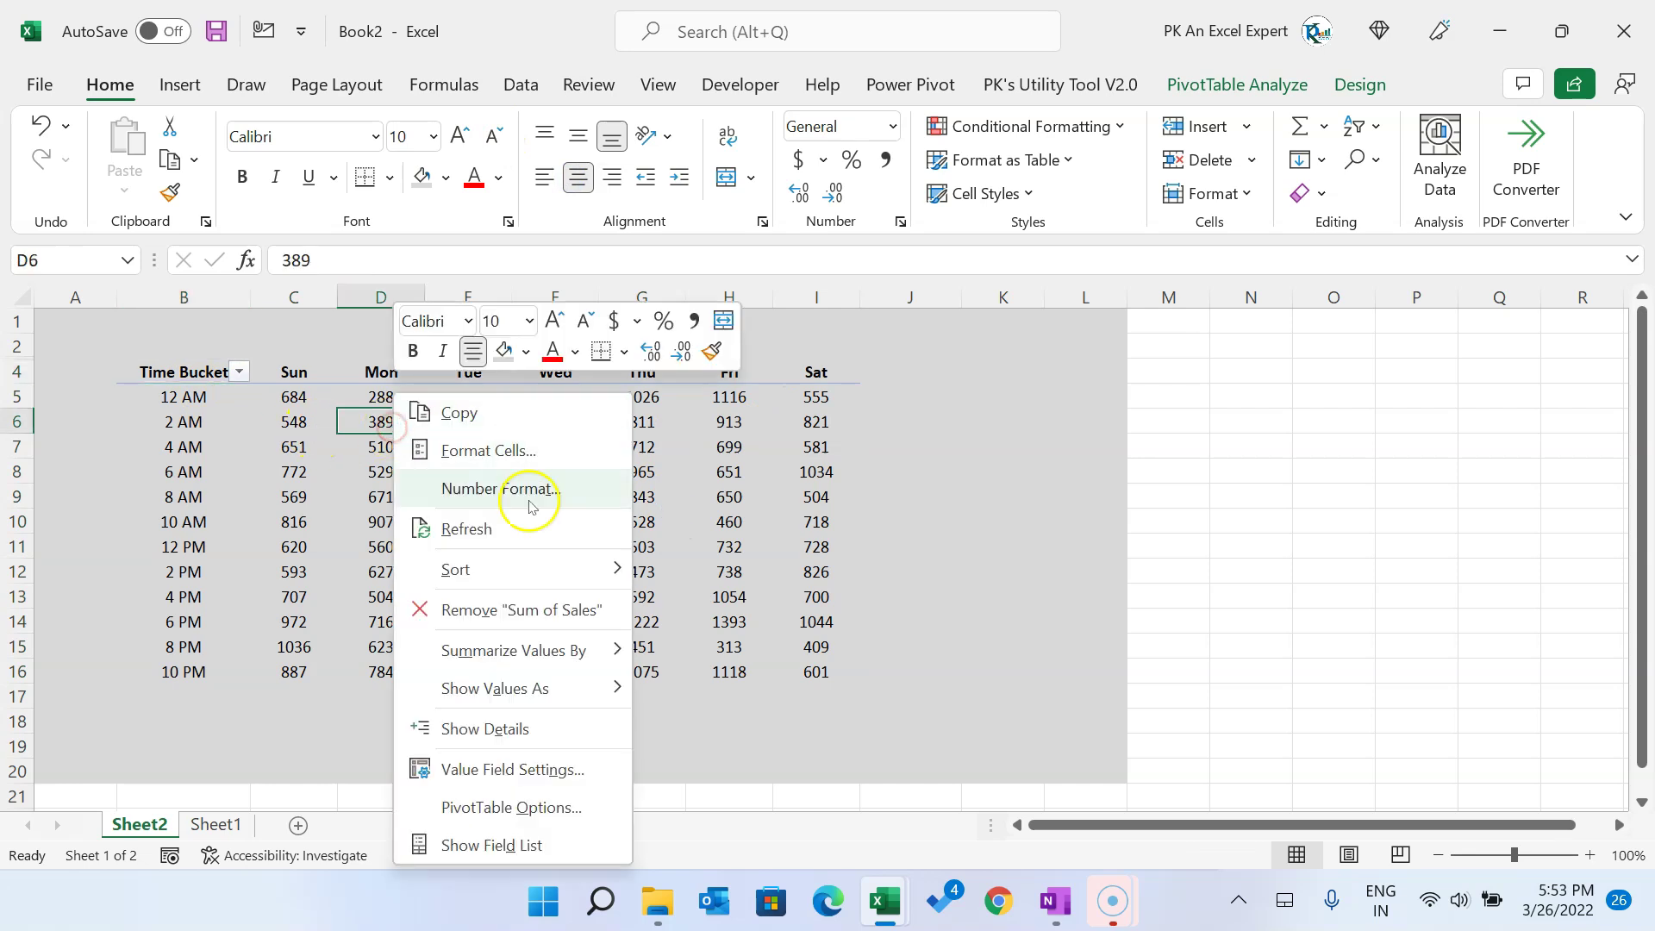
Step: Uncheck Display field captions and filter drop downs in PivotTable Options
click(540, 808)
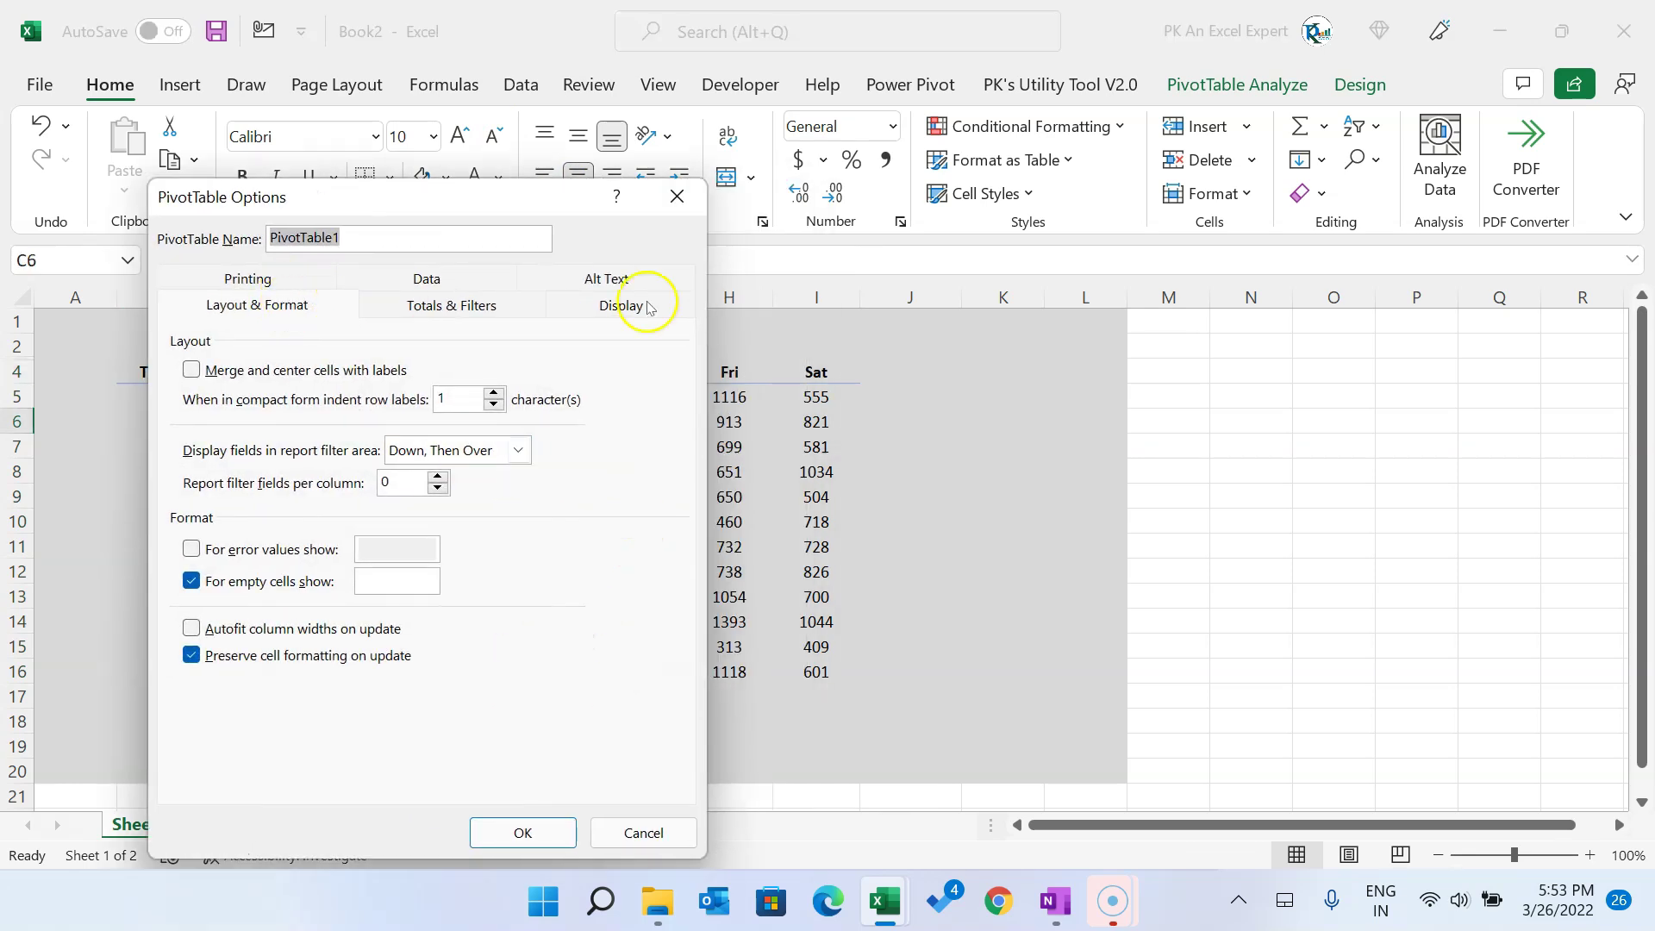
click(649, 306)
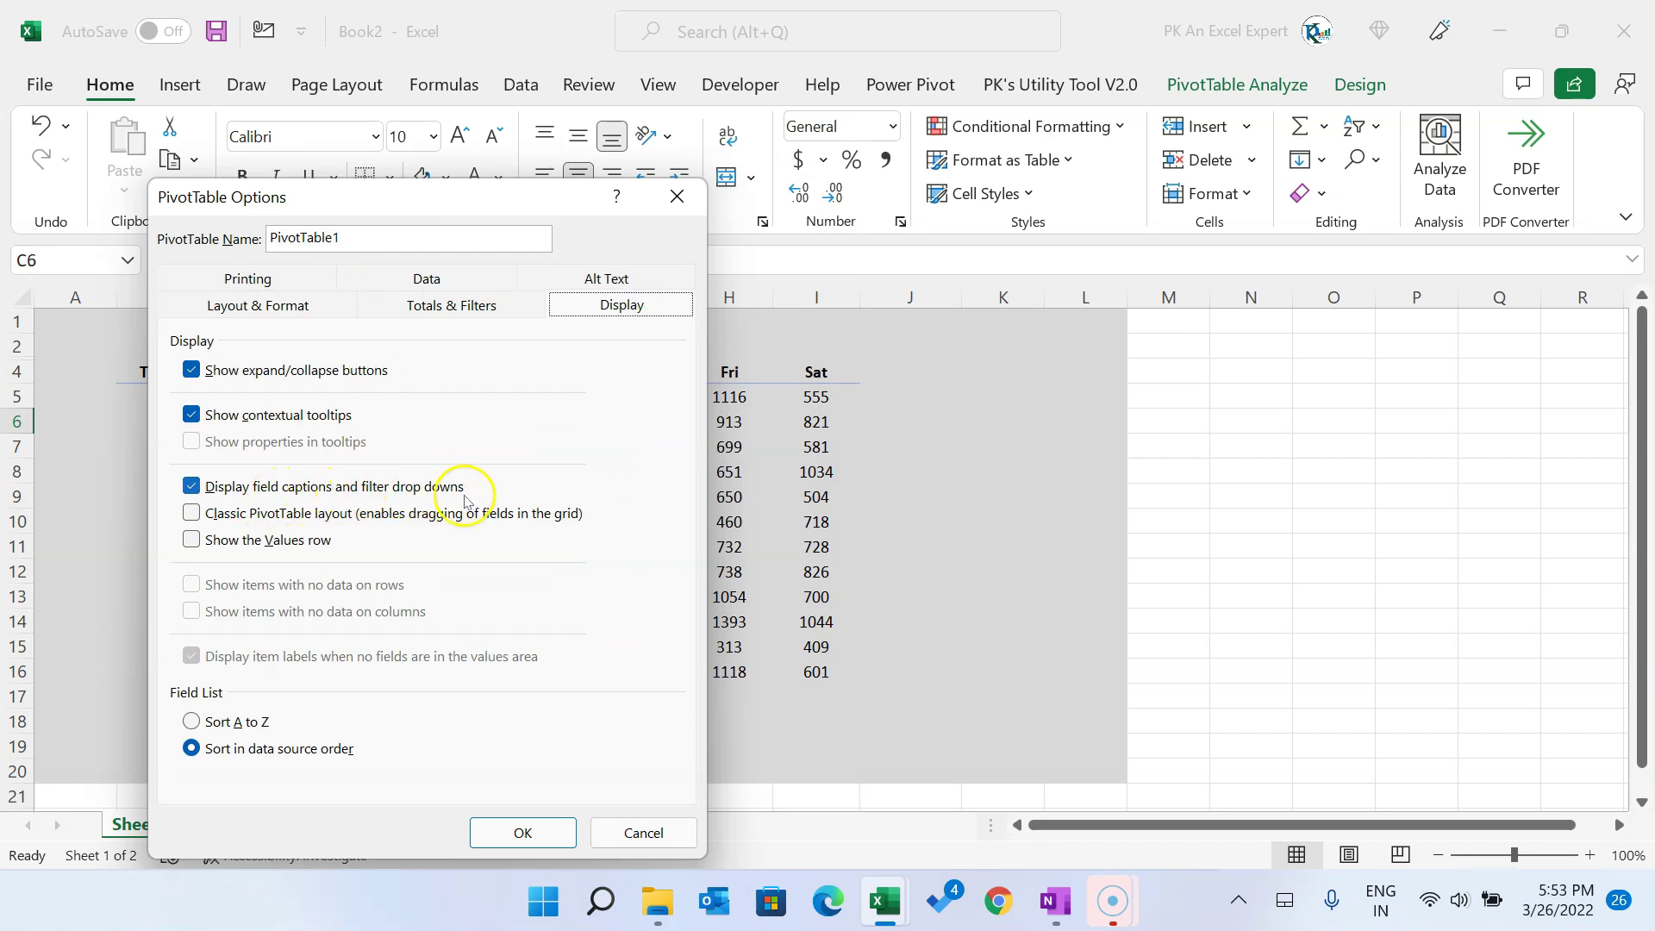
click(371, 488)
click(530, 832)
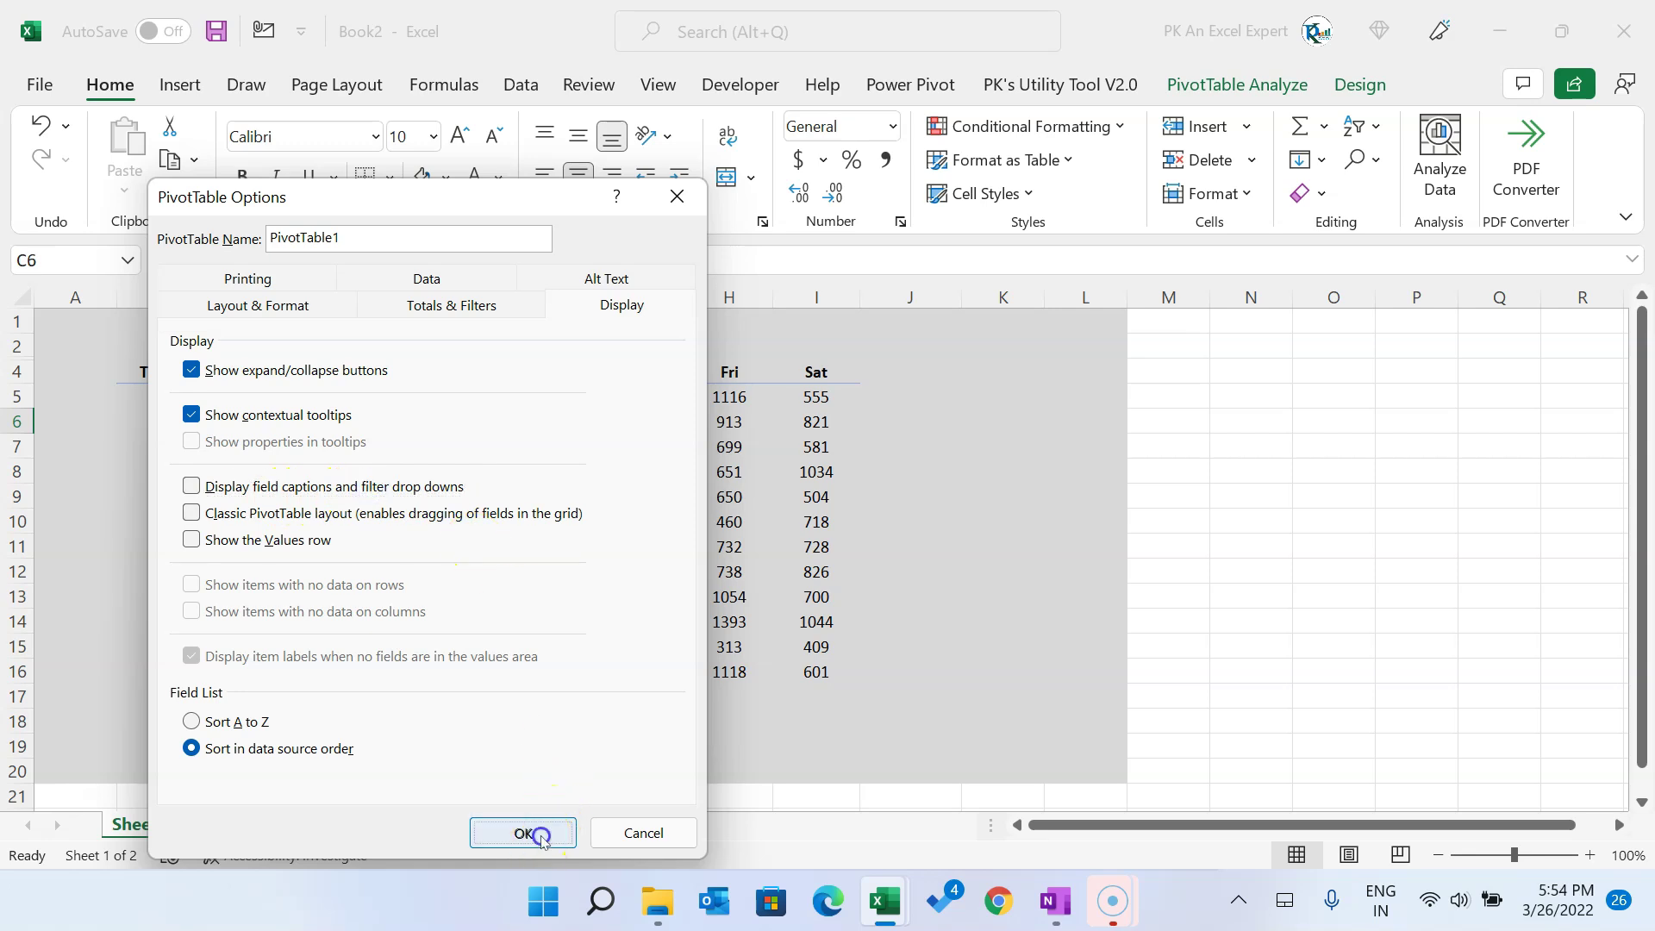
click(525, 480)
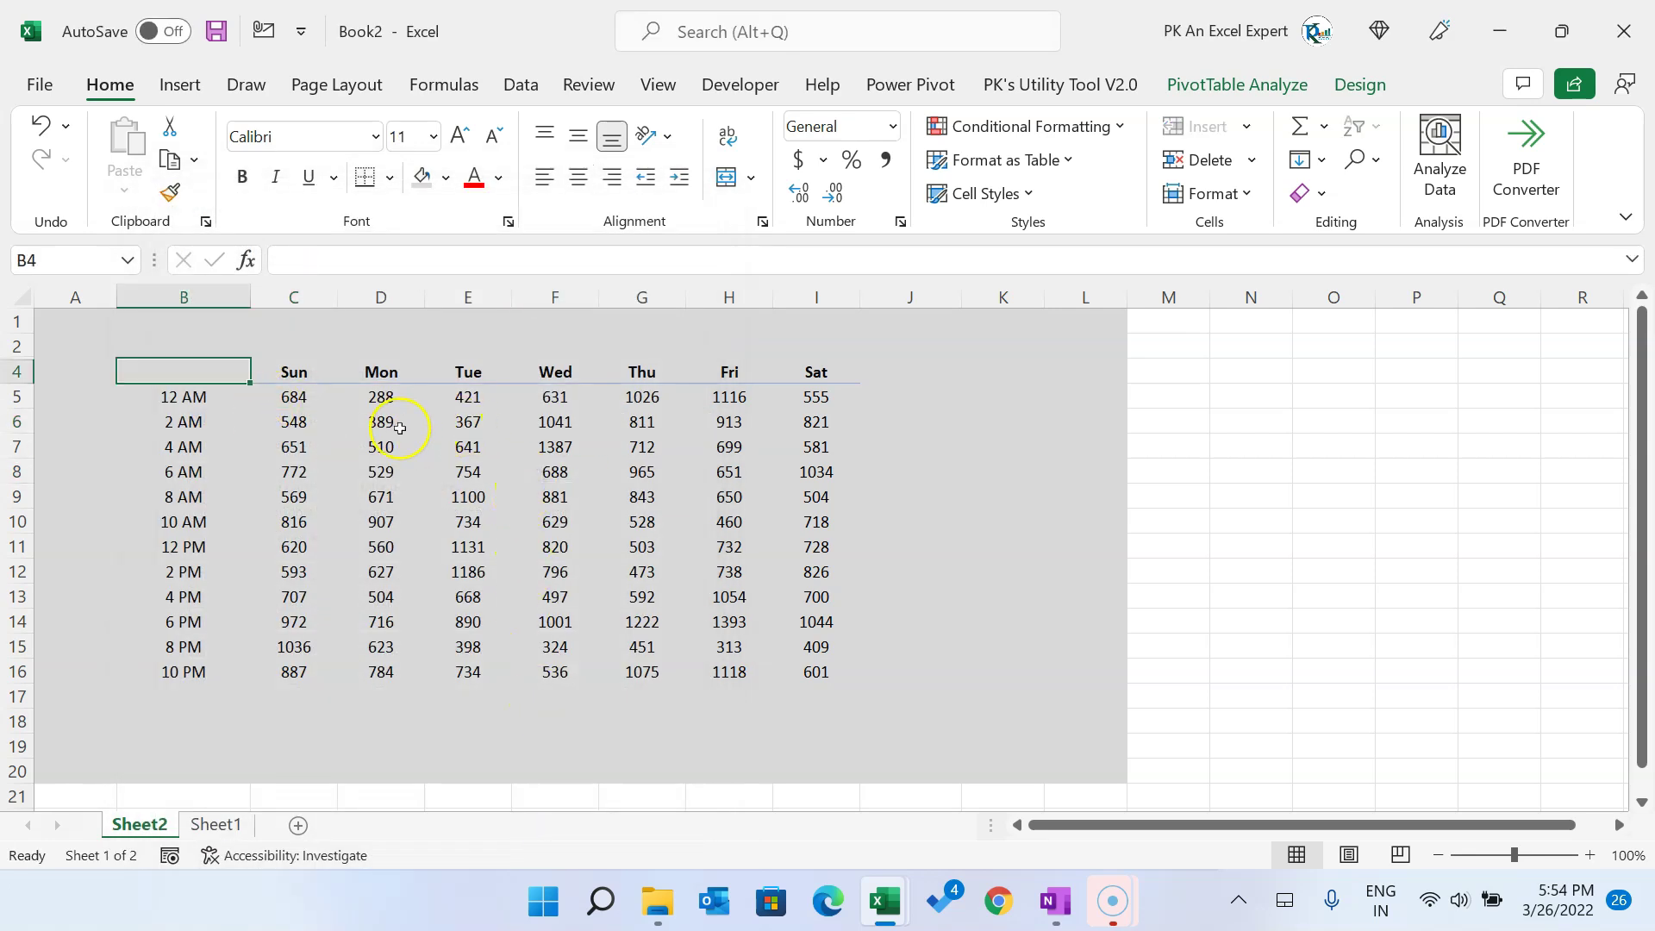
click(431, 419)
drag(322, 395, 829, 669)
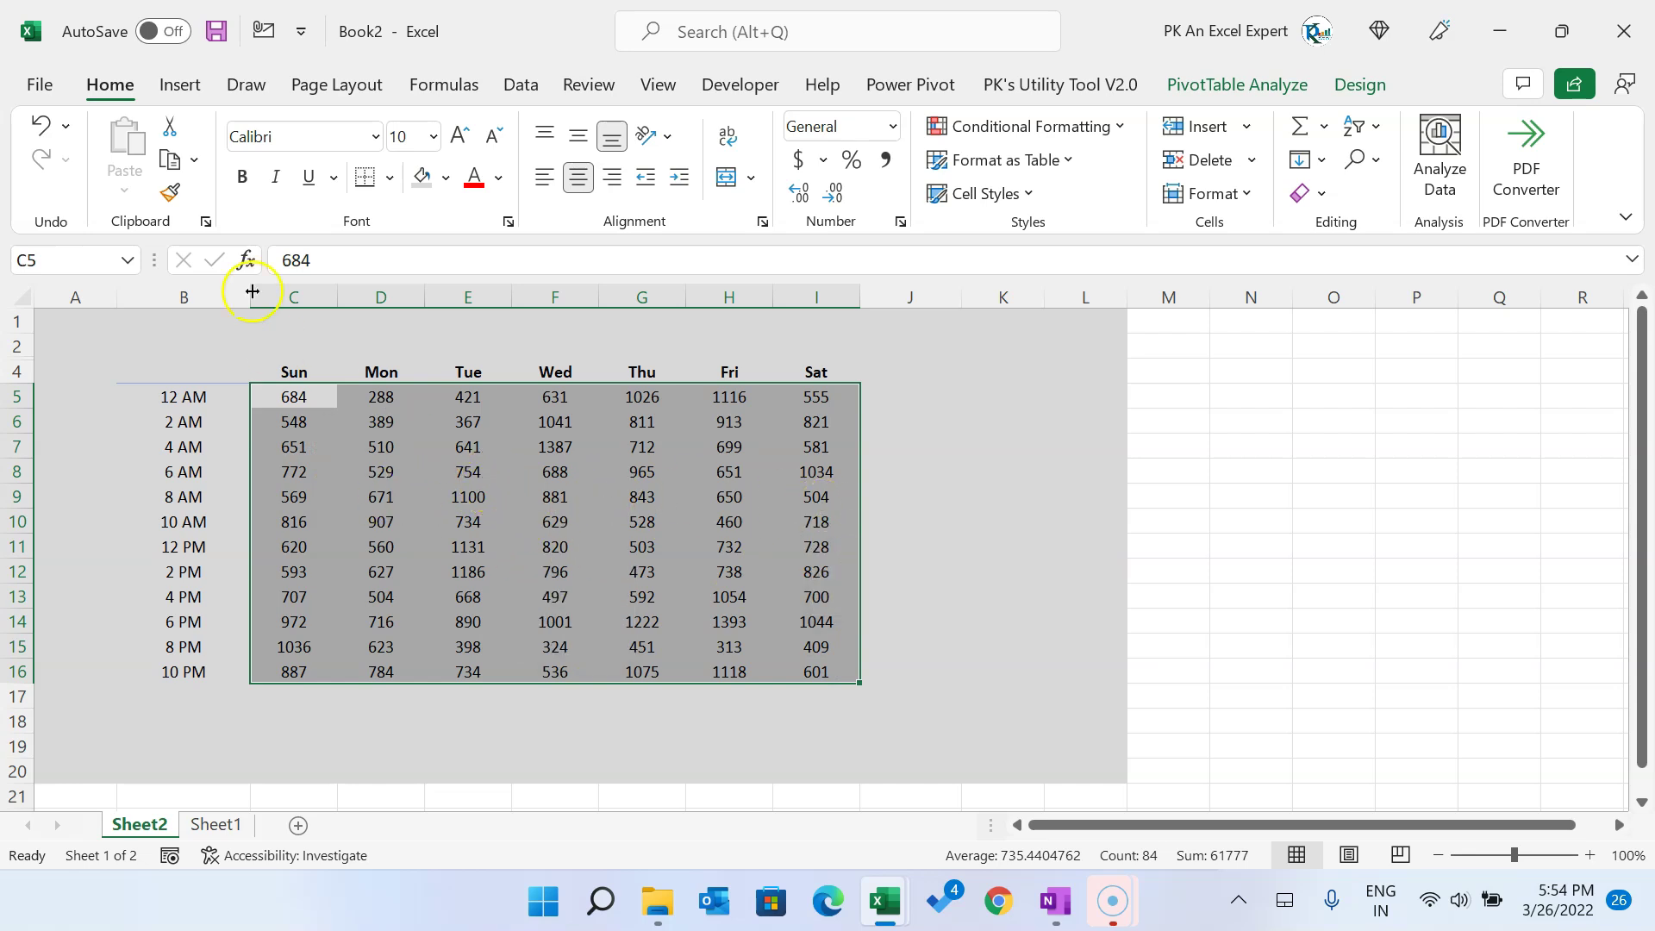
Step: Start a new conditional formatting rule for all Sum of Sales values using a 3-Color Scale
click(1124, 129)
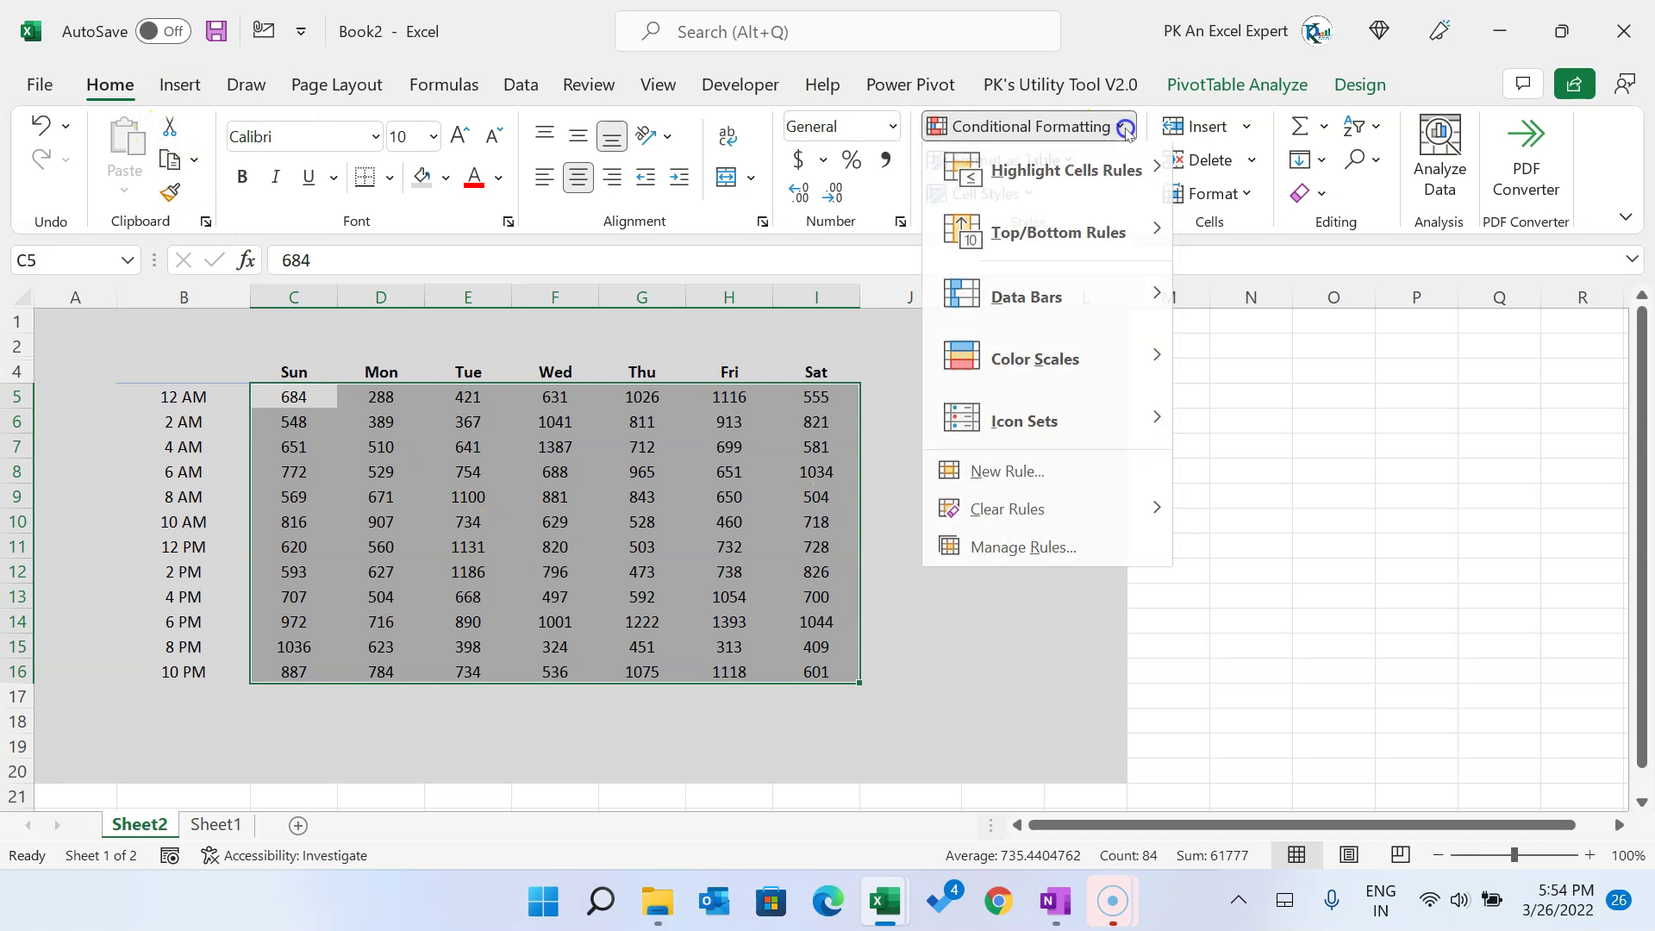
click(1005, 478)
drag(818, 277, 783, 94)
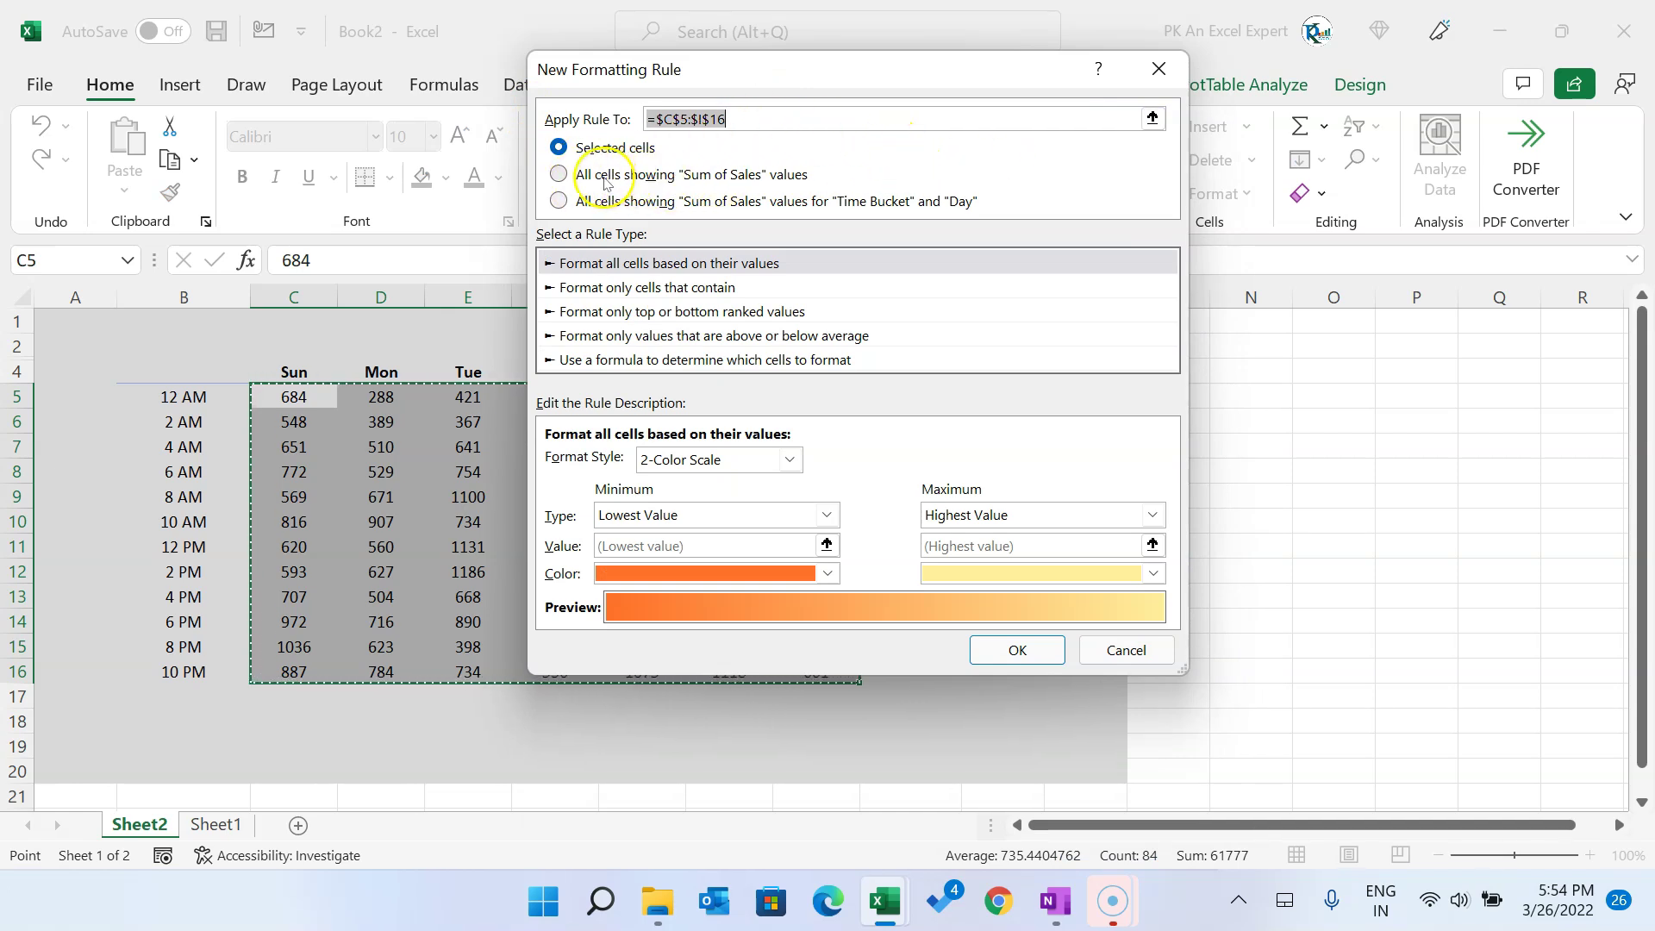
click(797, 176)
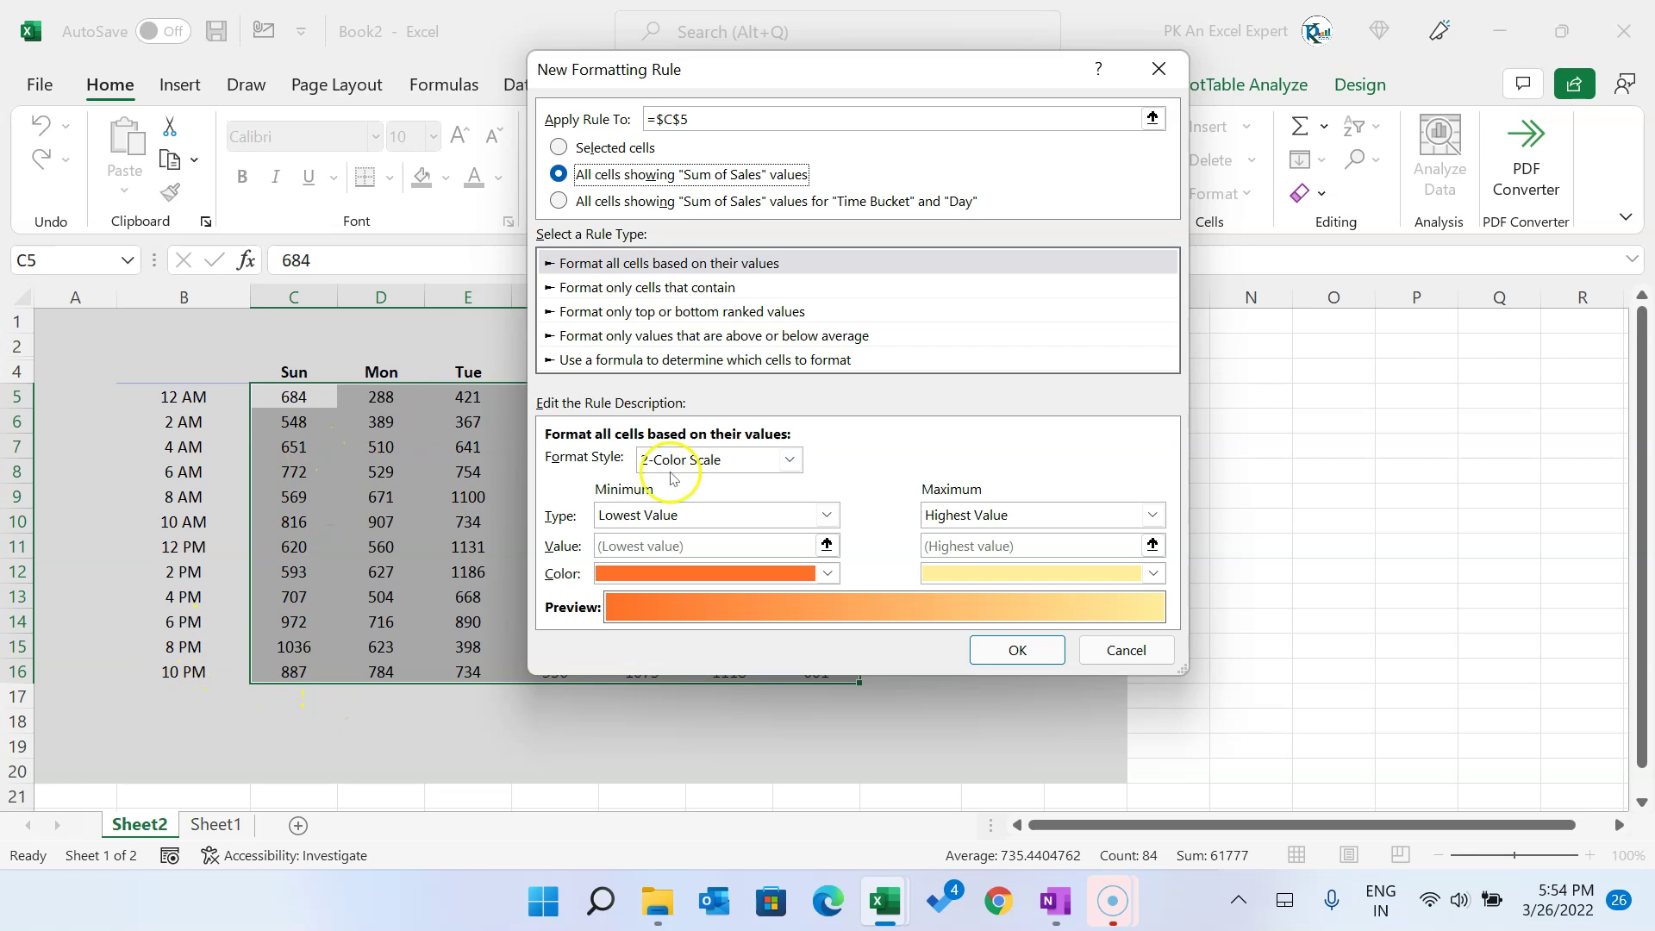
click(789, 459)
click(751, 502)
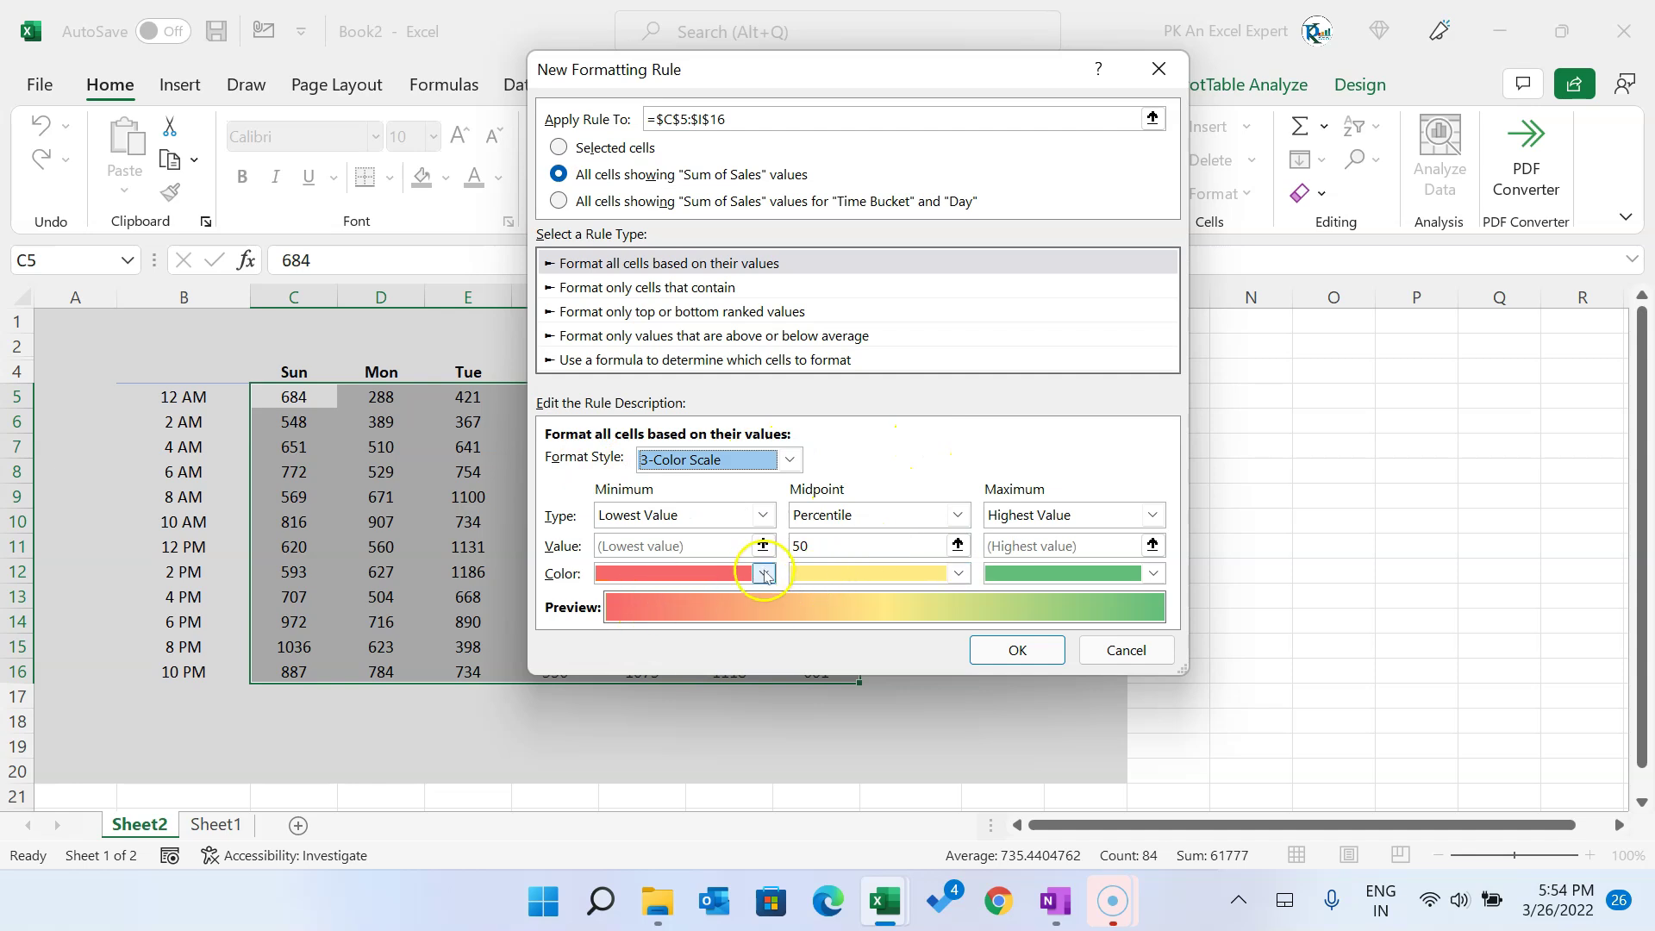
Step: Colour the scale light gold, gold and orange for minimum, midpoint and maximum
click(763, 574)
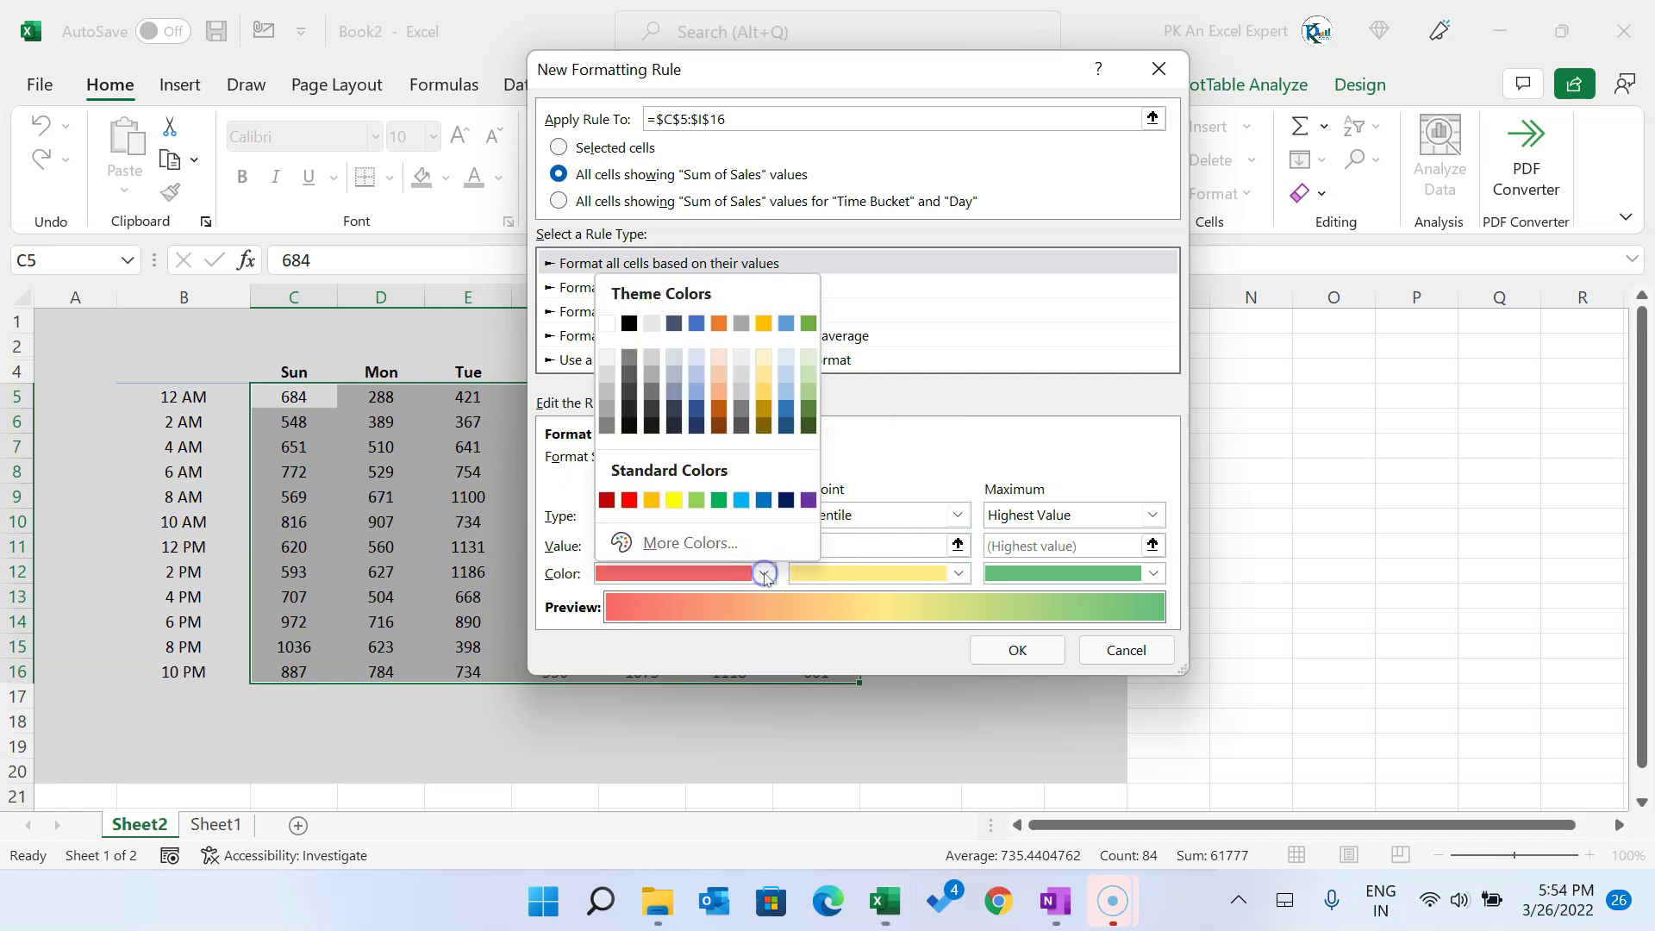
click(764, 358)
click(955, 574)
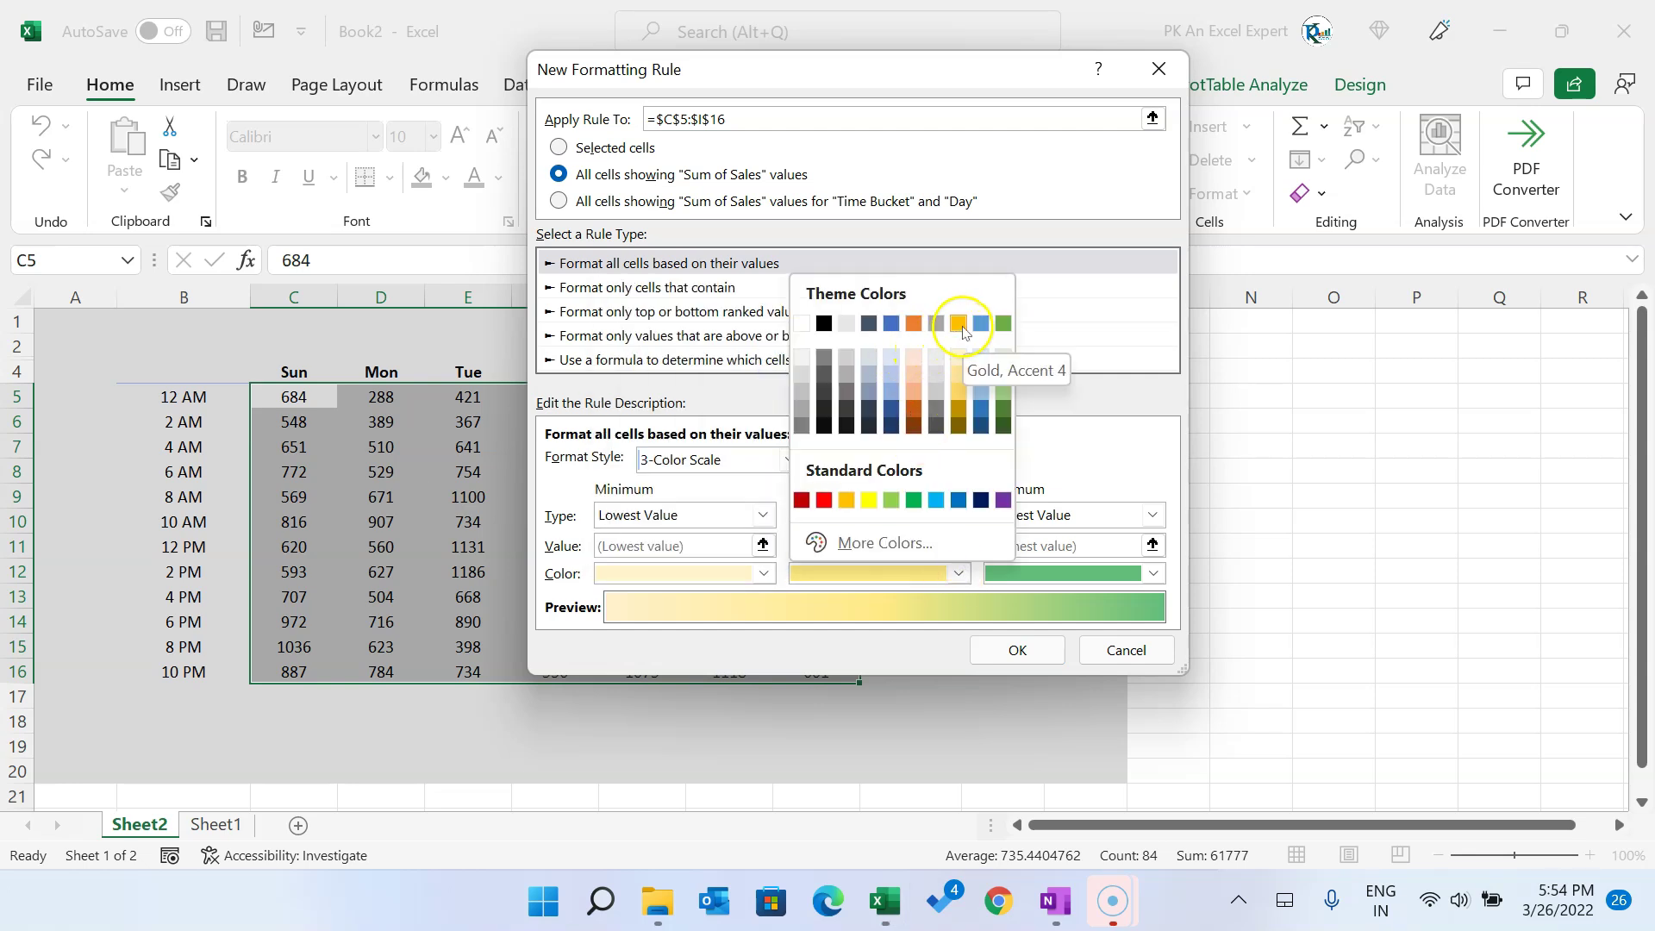
click(958, 326)
click(1156, 574)
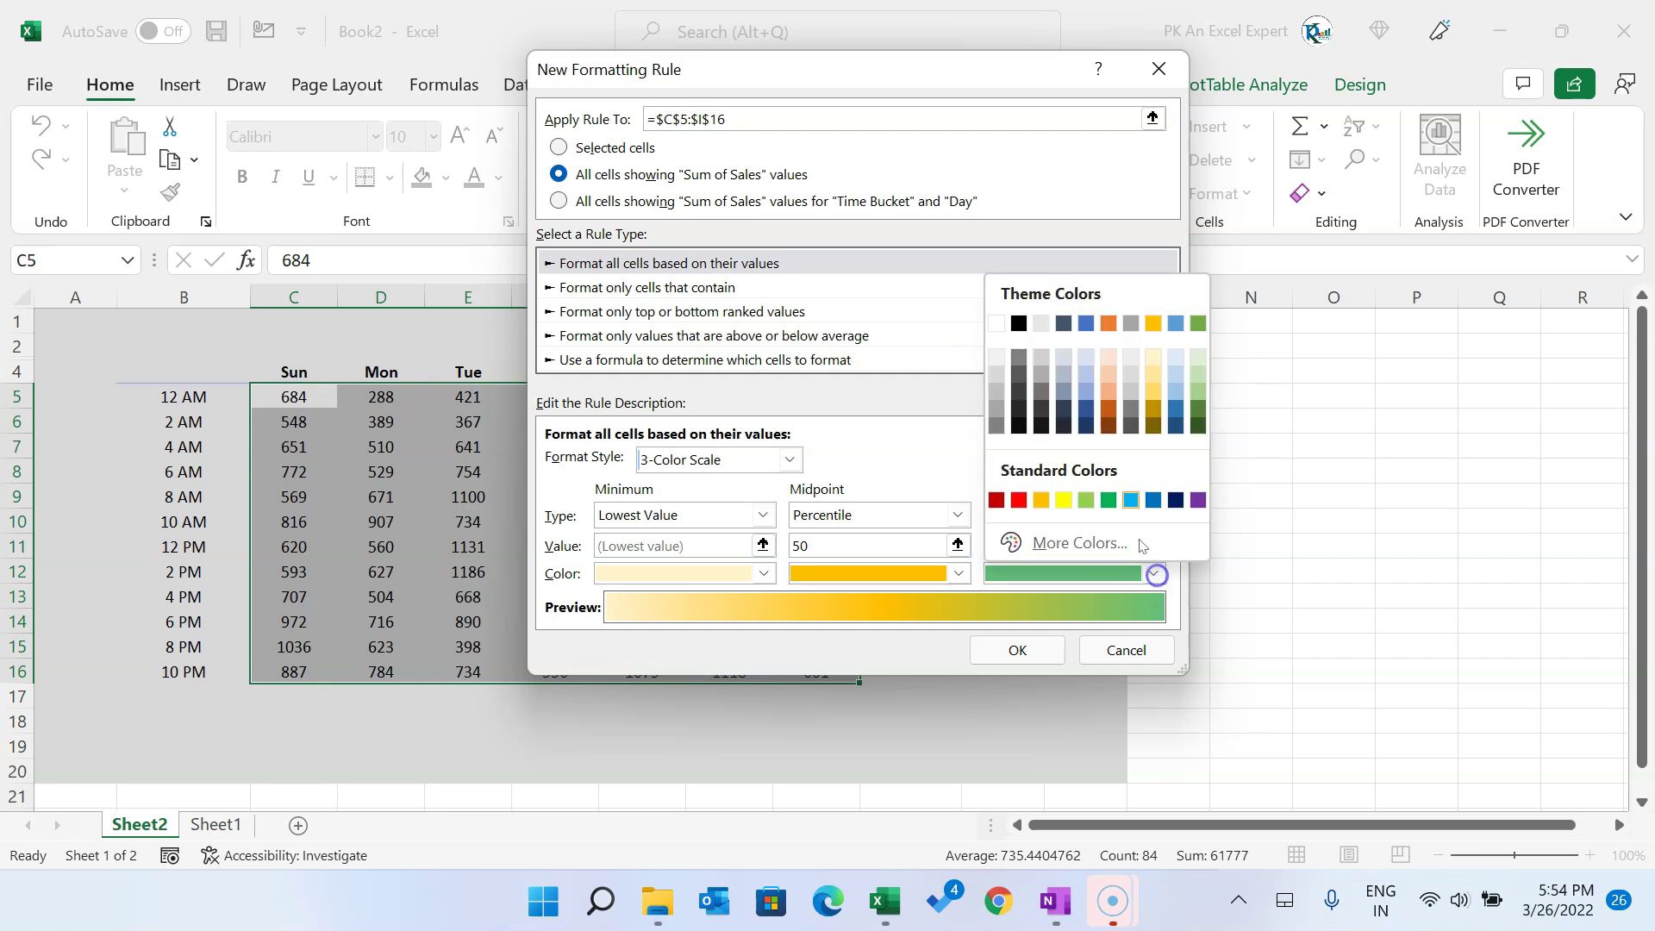
click(1113, 330)
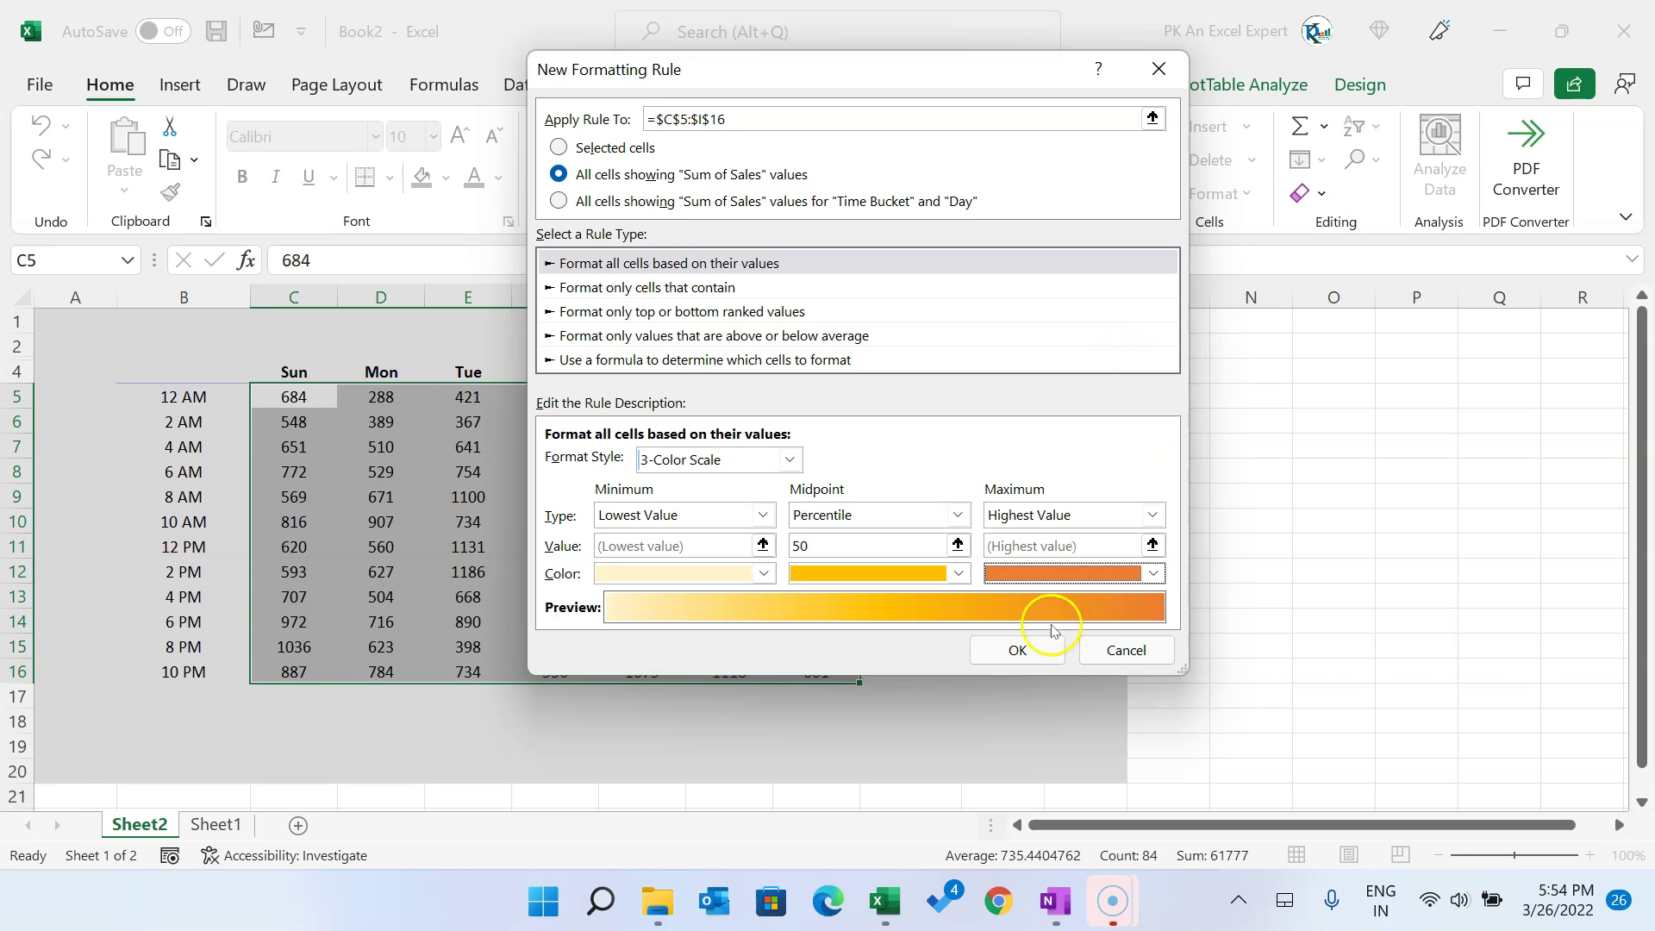
click(1029, 655)
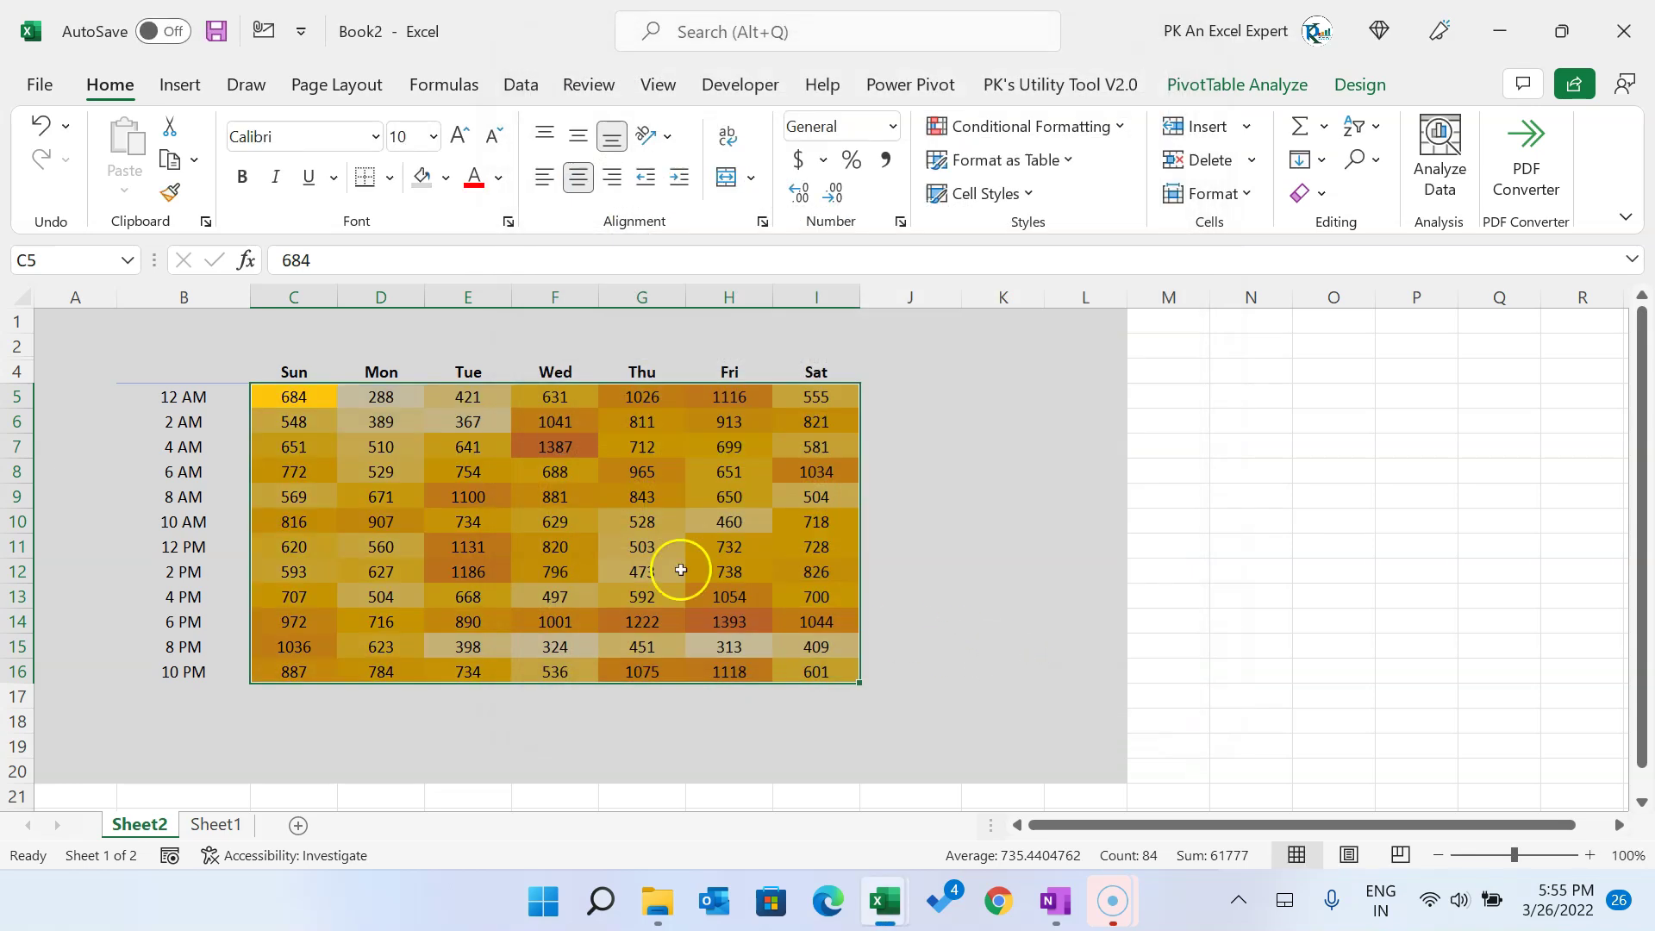
click(681, 570)
Step: Make the time labels B5:B16 bold
drag(295, 398, 802, 663)
drag(211, 398, 216, 676)
click(241, 177)
drag(294, 367, 815, 370)
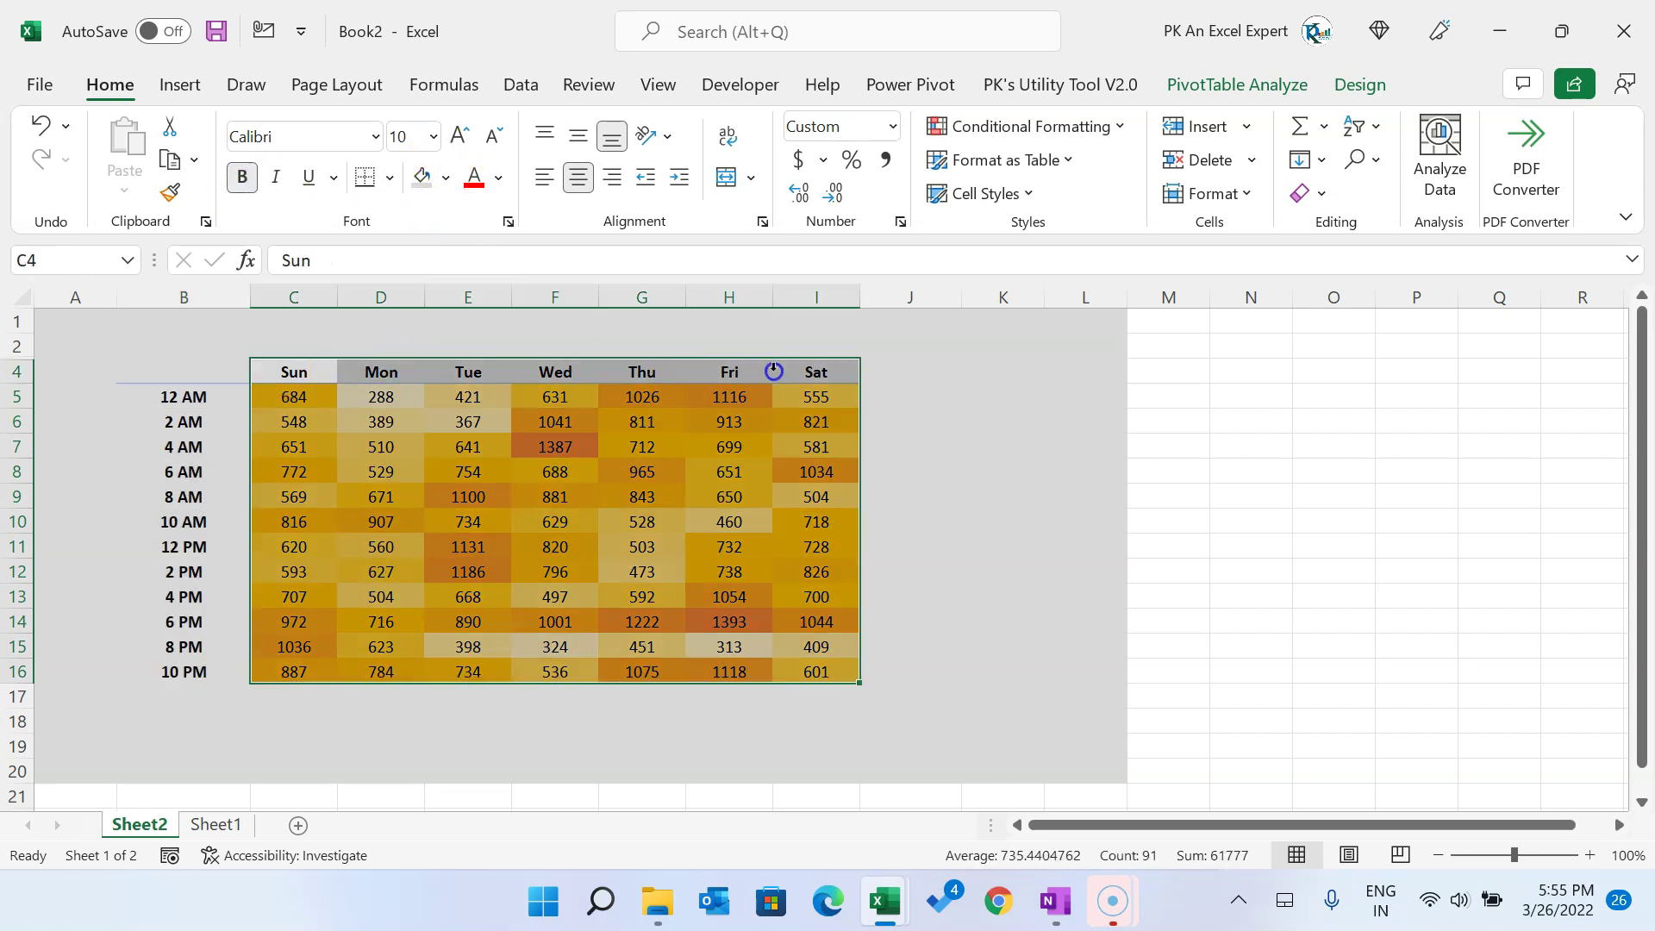
click(828, 370)
click(940, 552)
Step: Refresh the pivot, check the Sheet1 source data, then return to Sheet2
right_click(470, 472)
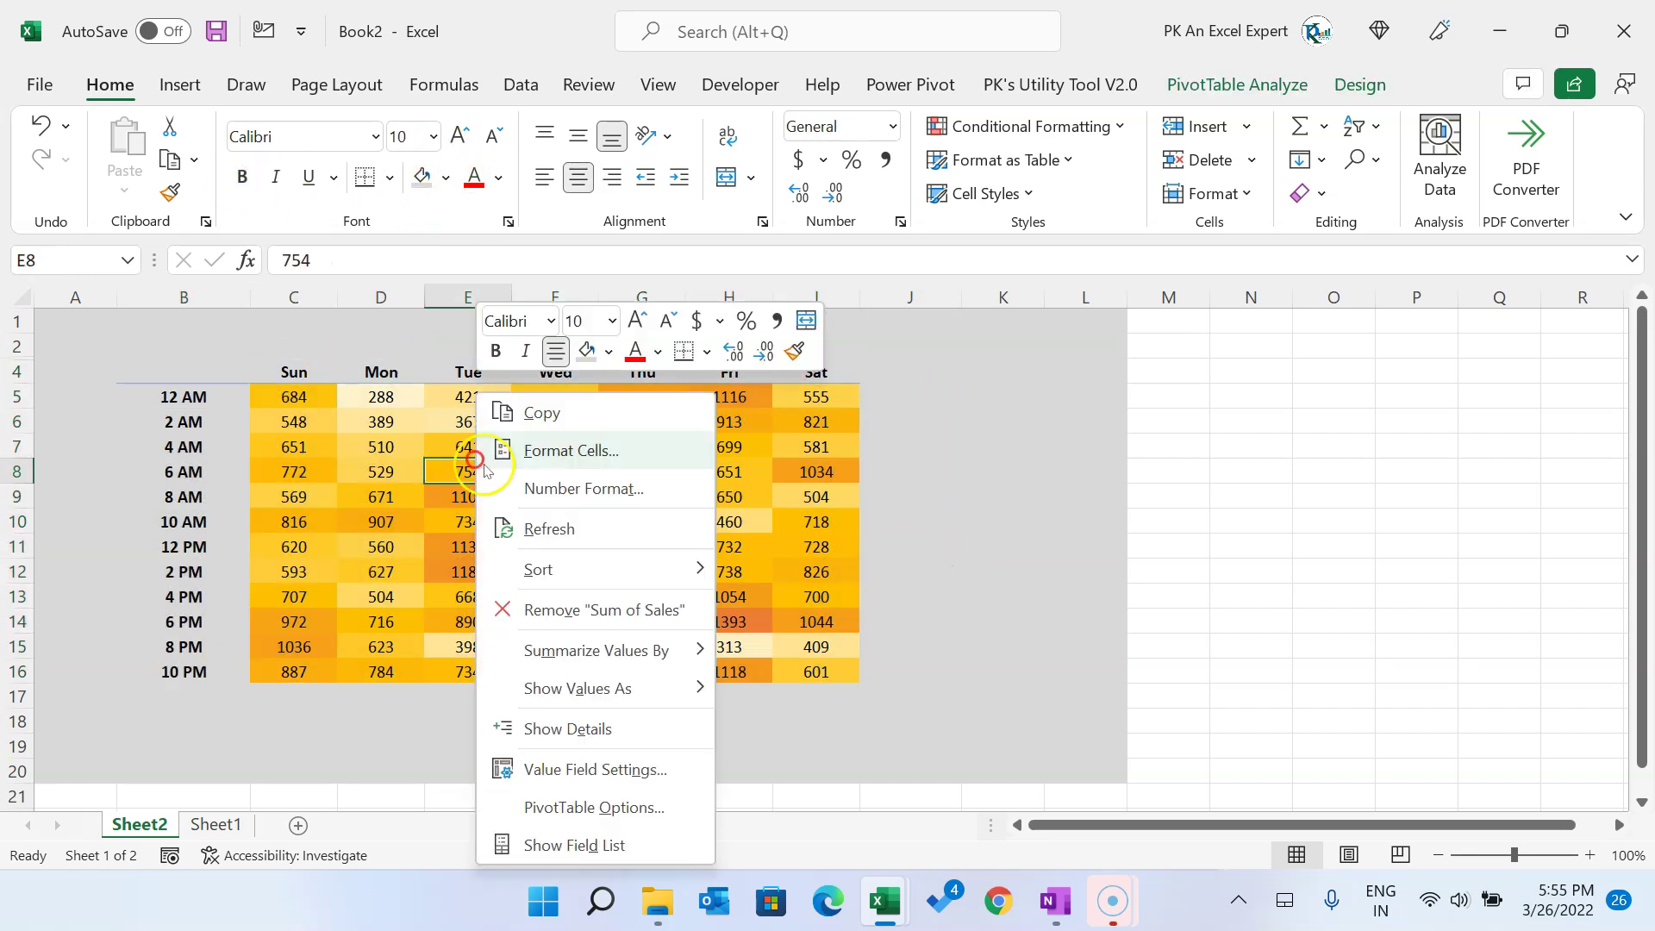
click(586, 529)
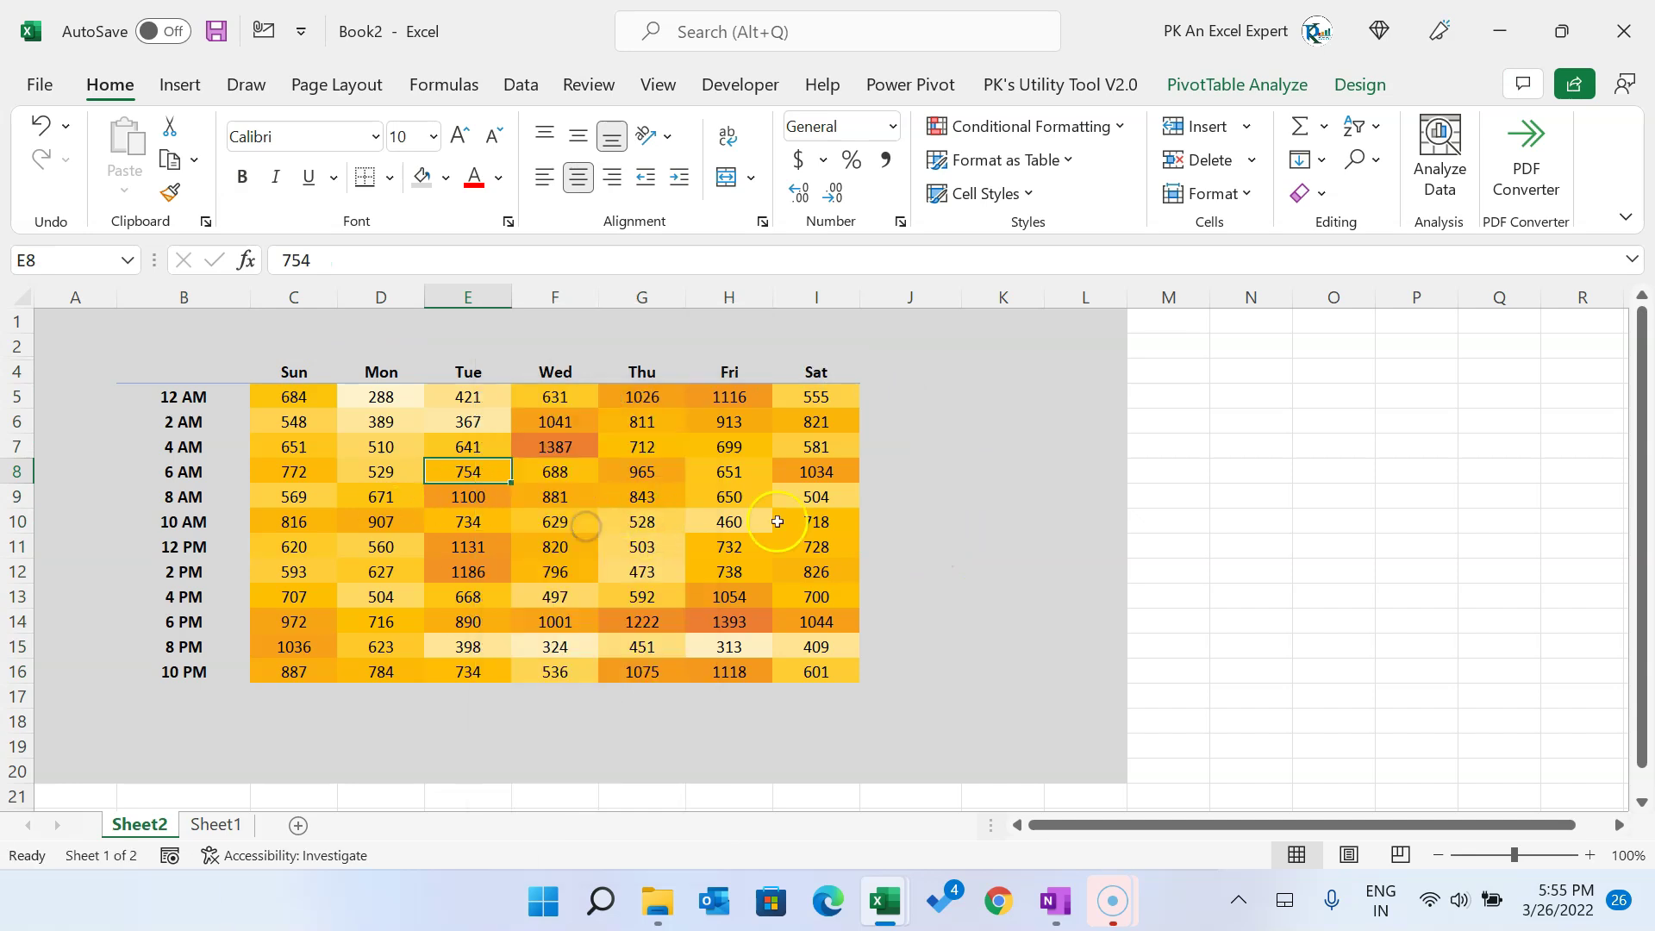
click(215, 825)
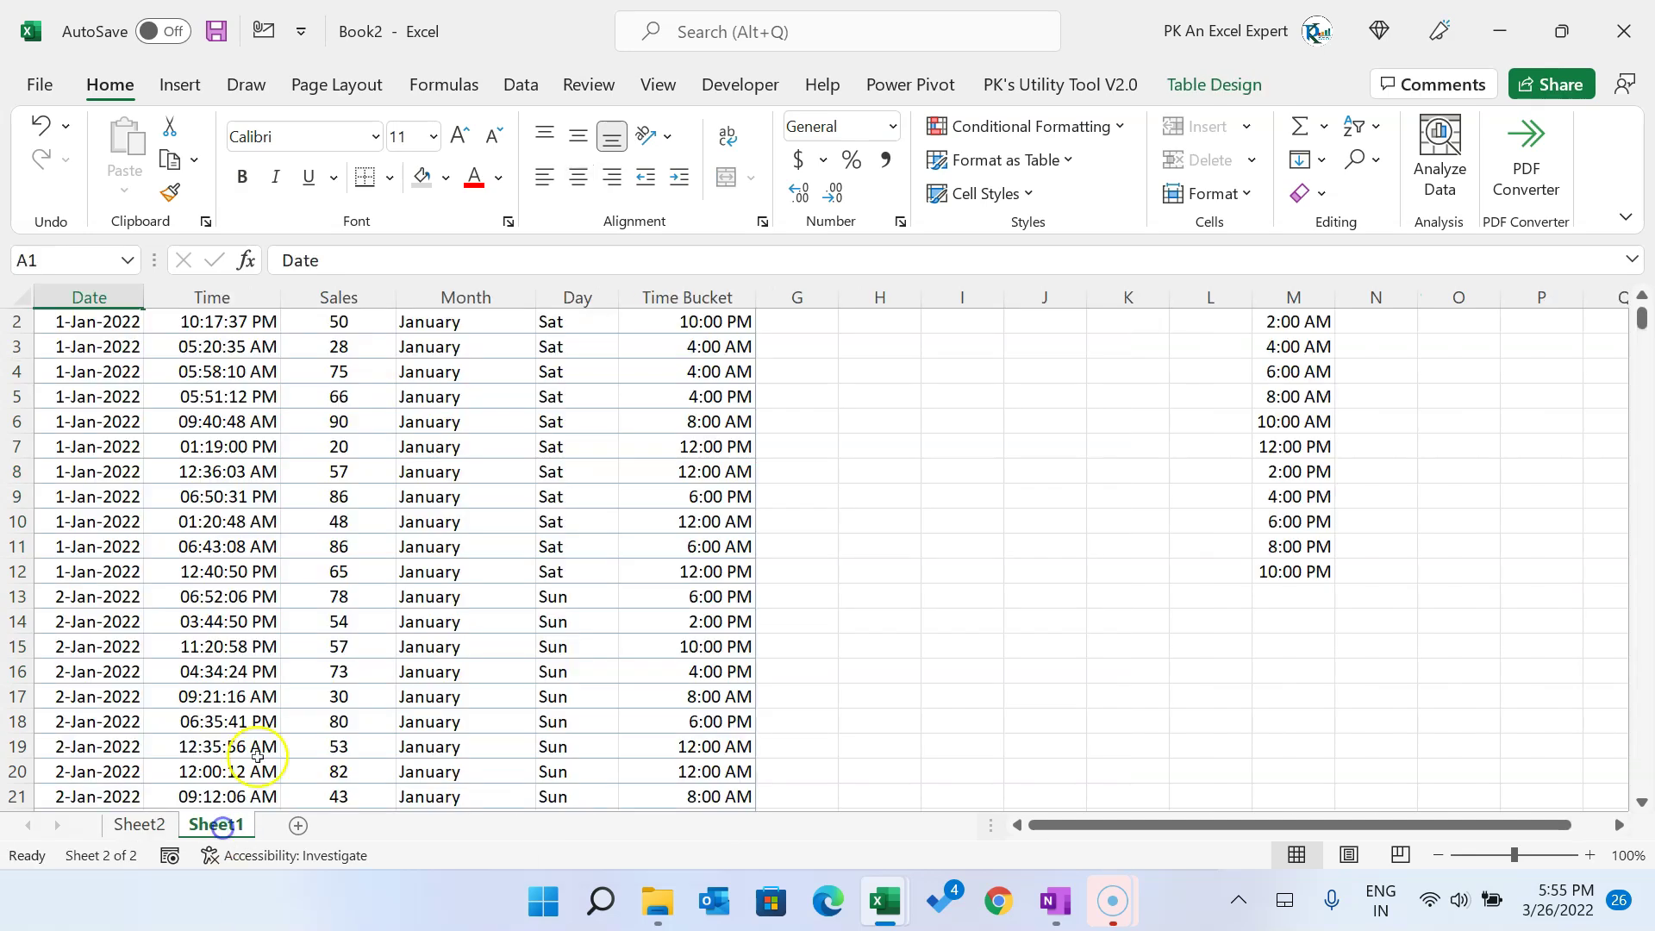
scroll(349, 677, down, 7)
scroll(354, 678, down, 2)
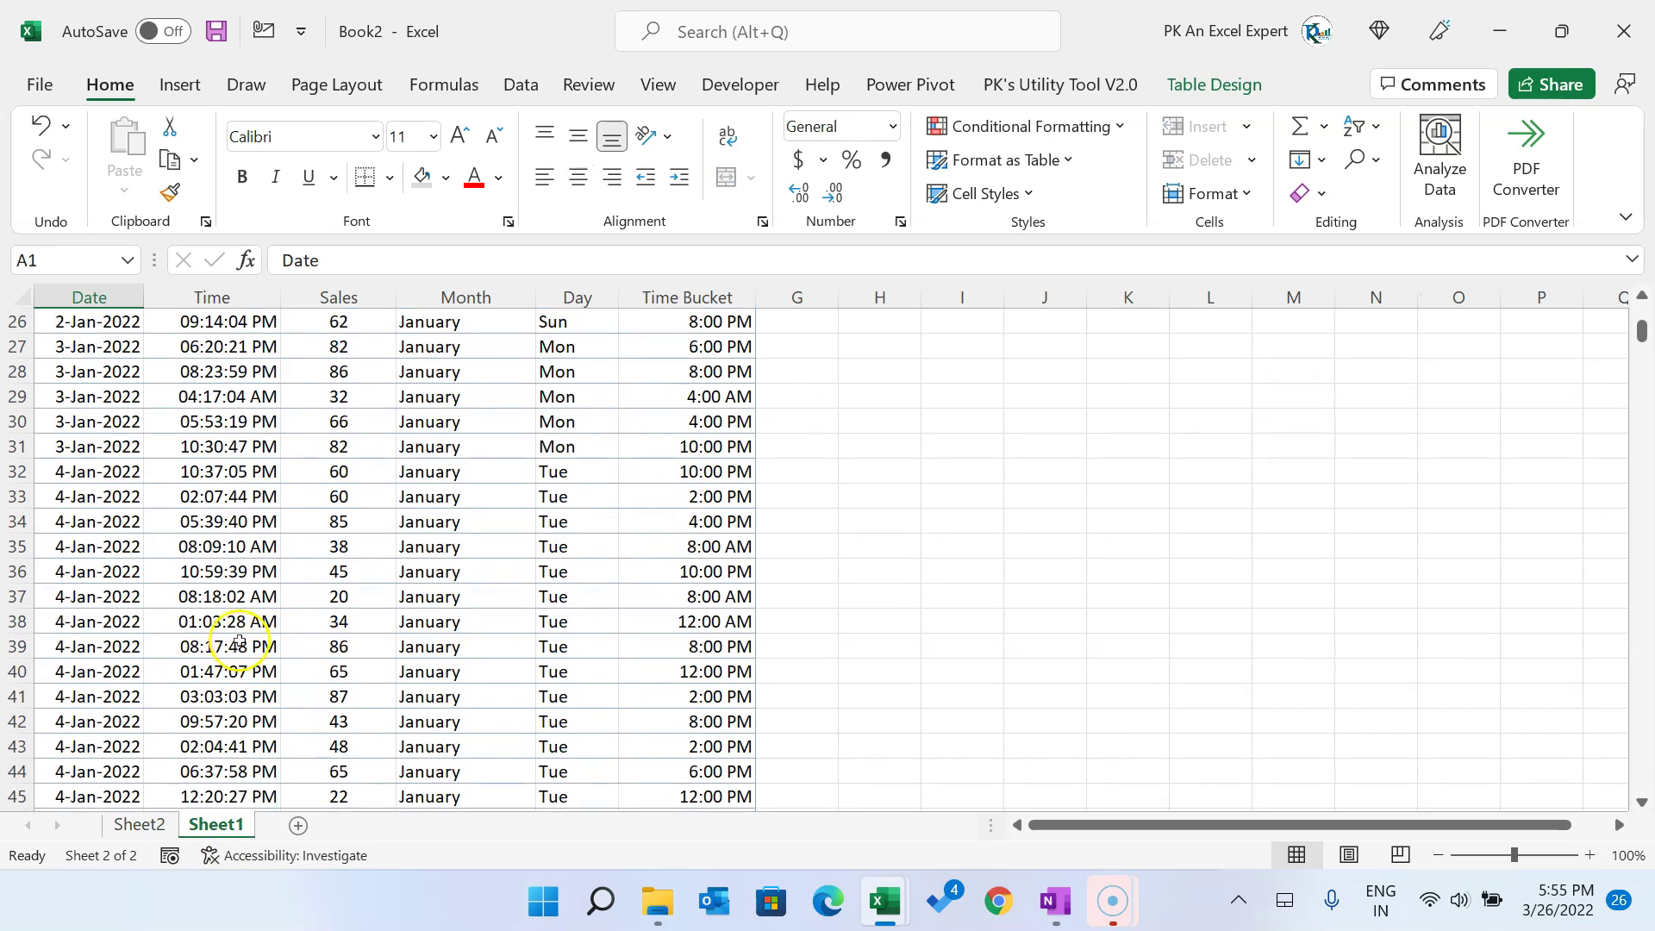
key(ctrl+Page_Up)
click(554, 446)
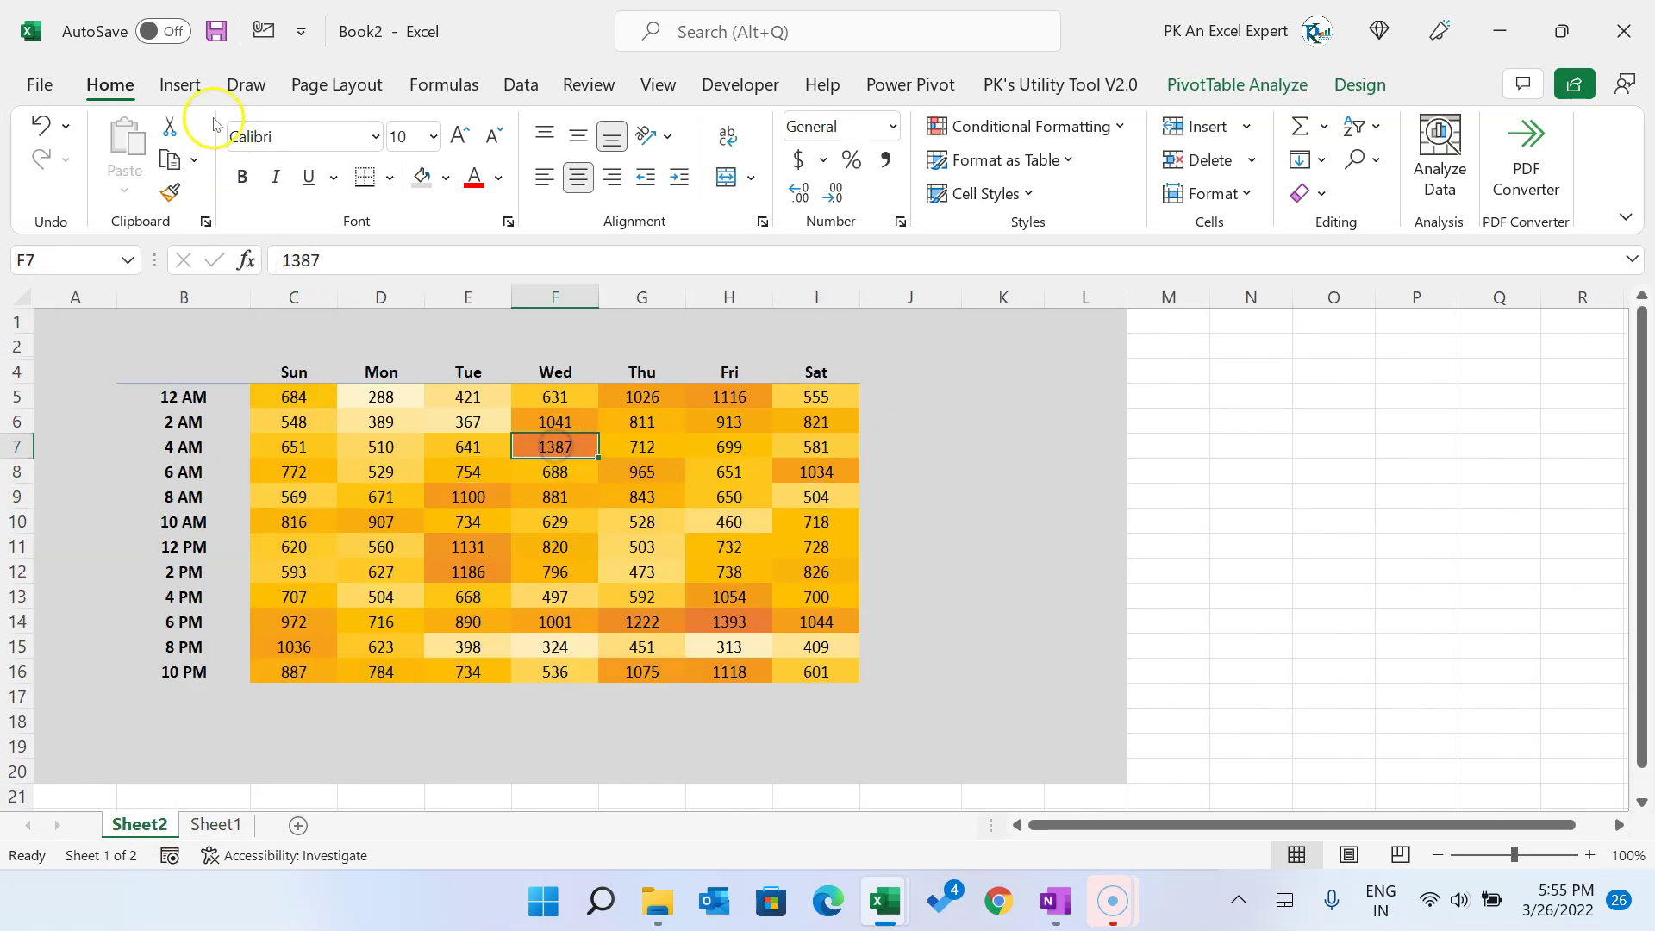
Step: Insert a Month slicer, move it to columns J–L and narrow it
click(181, 86)
click(1127, 127)
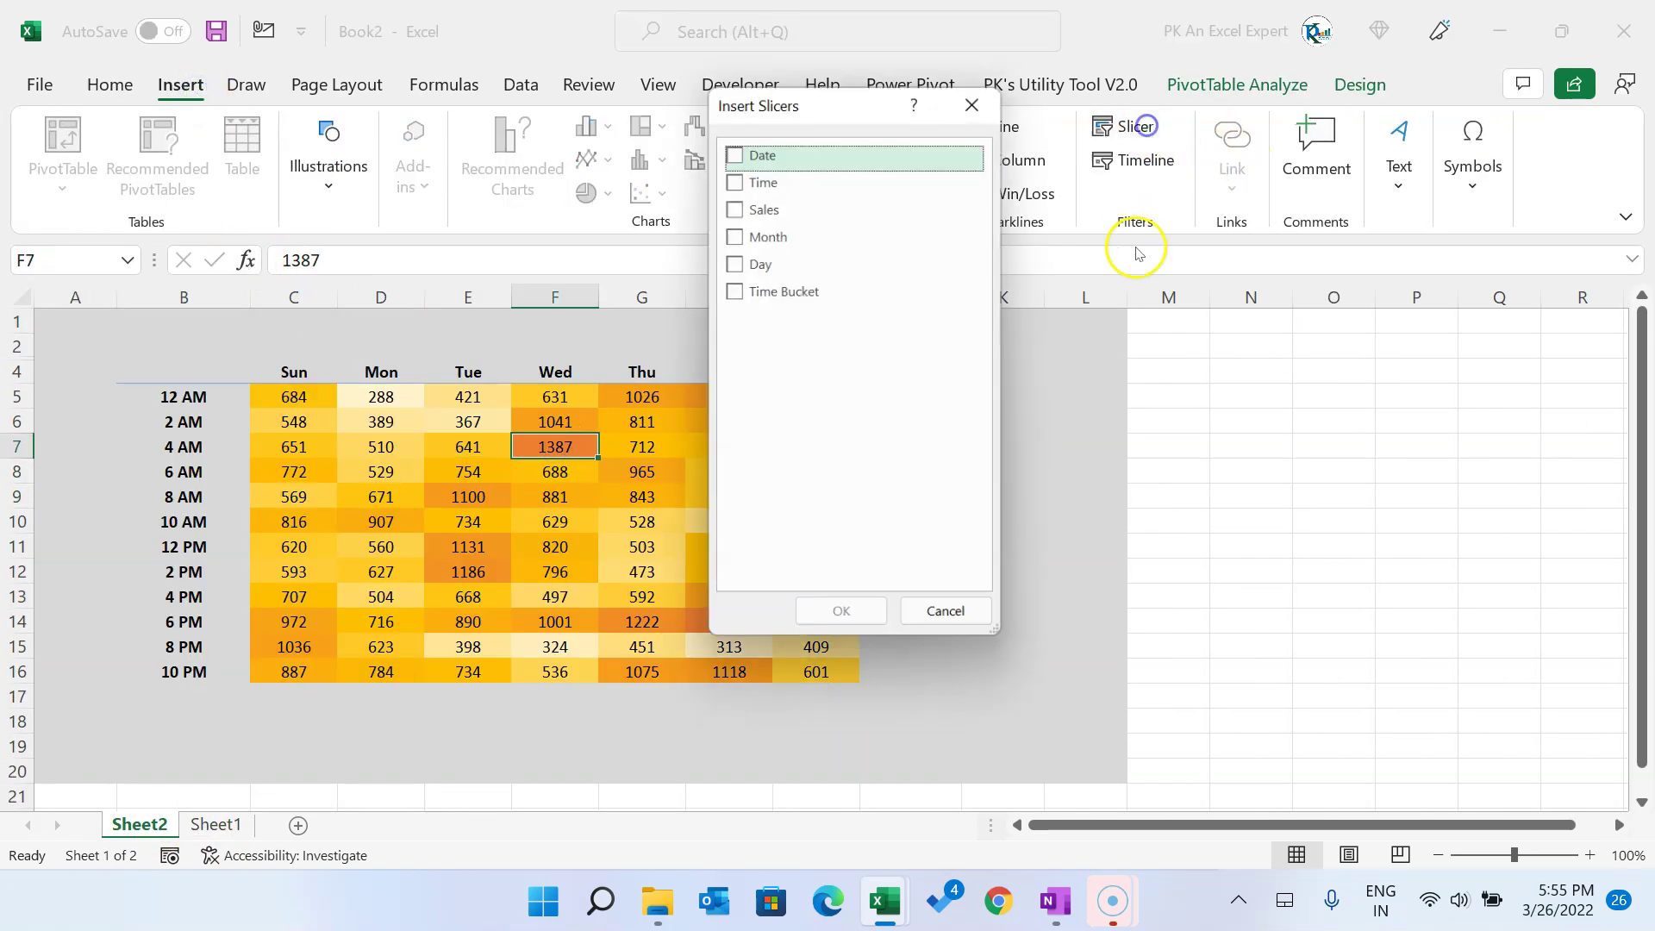
click(735, 232)
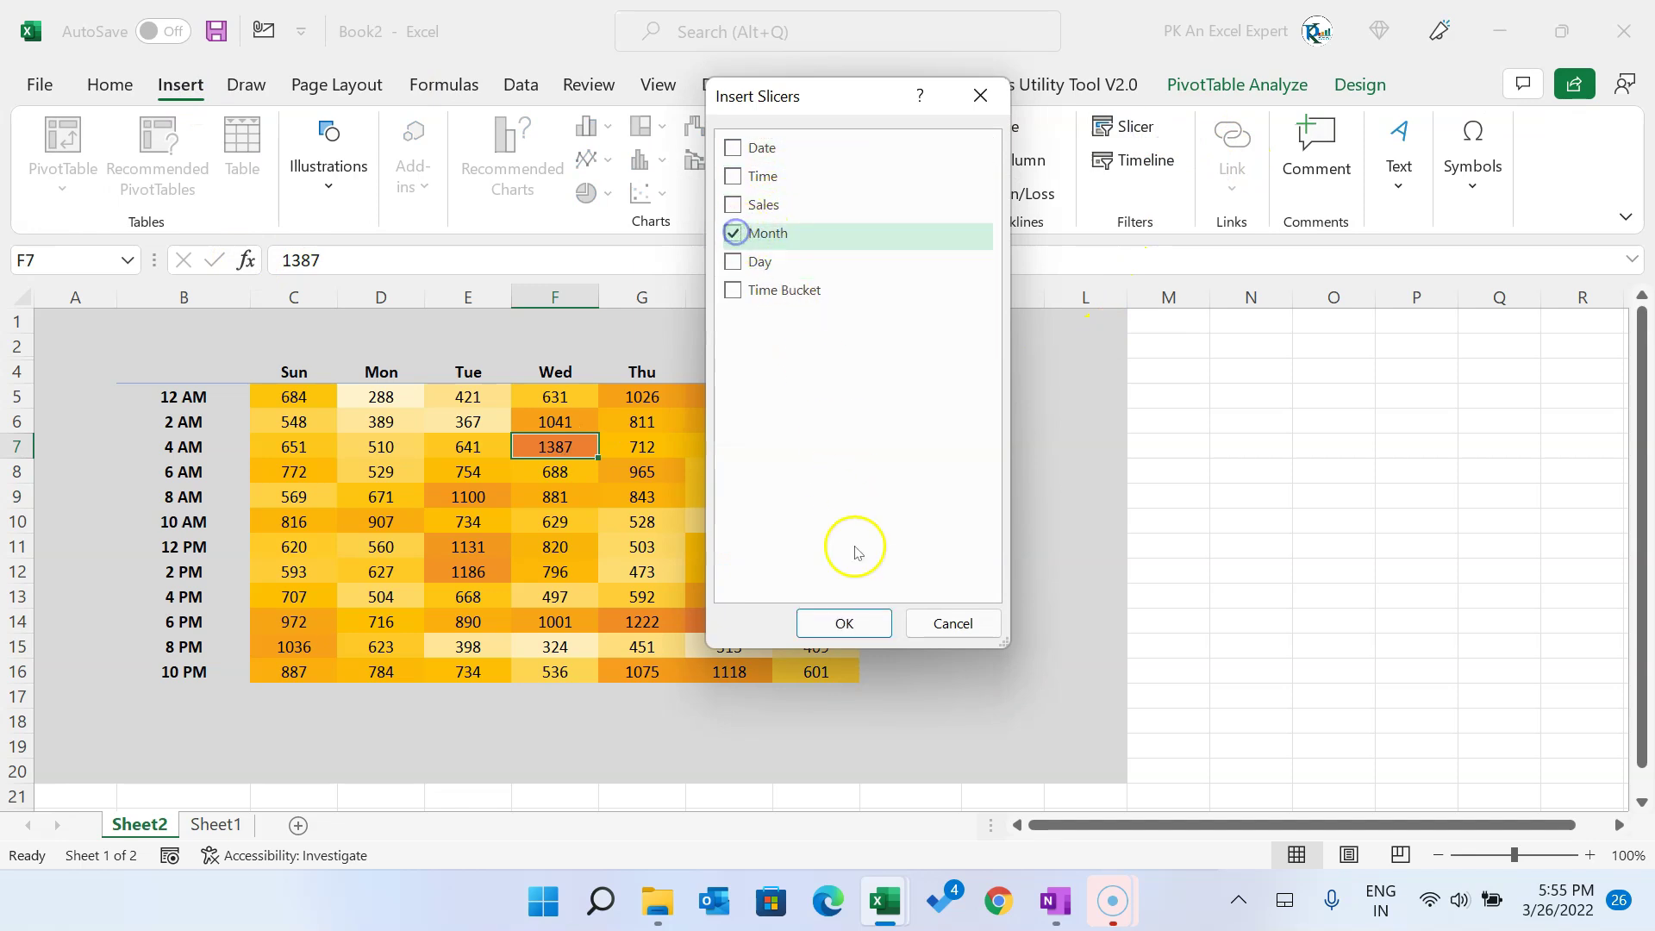
click(843, 622)
drag(822, 414, 984, 393)
drag(1131, 534, 1068, 539)
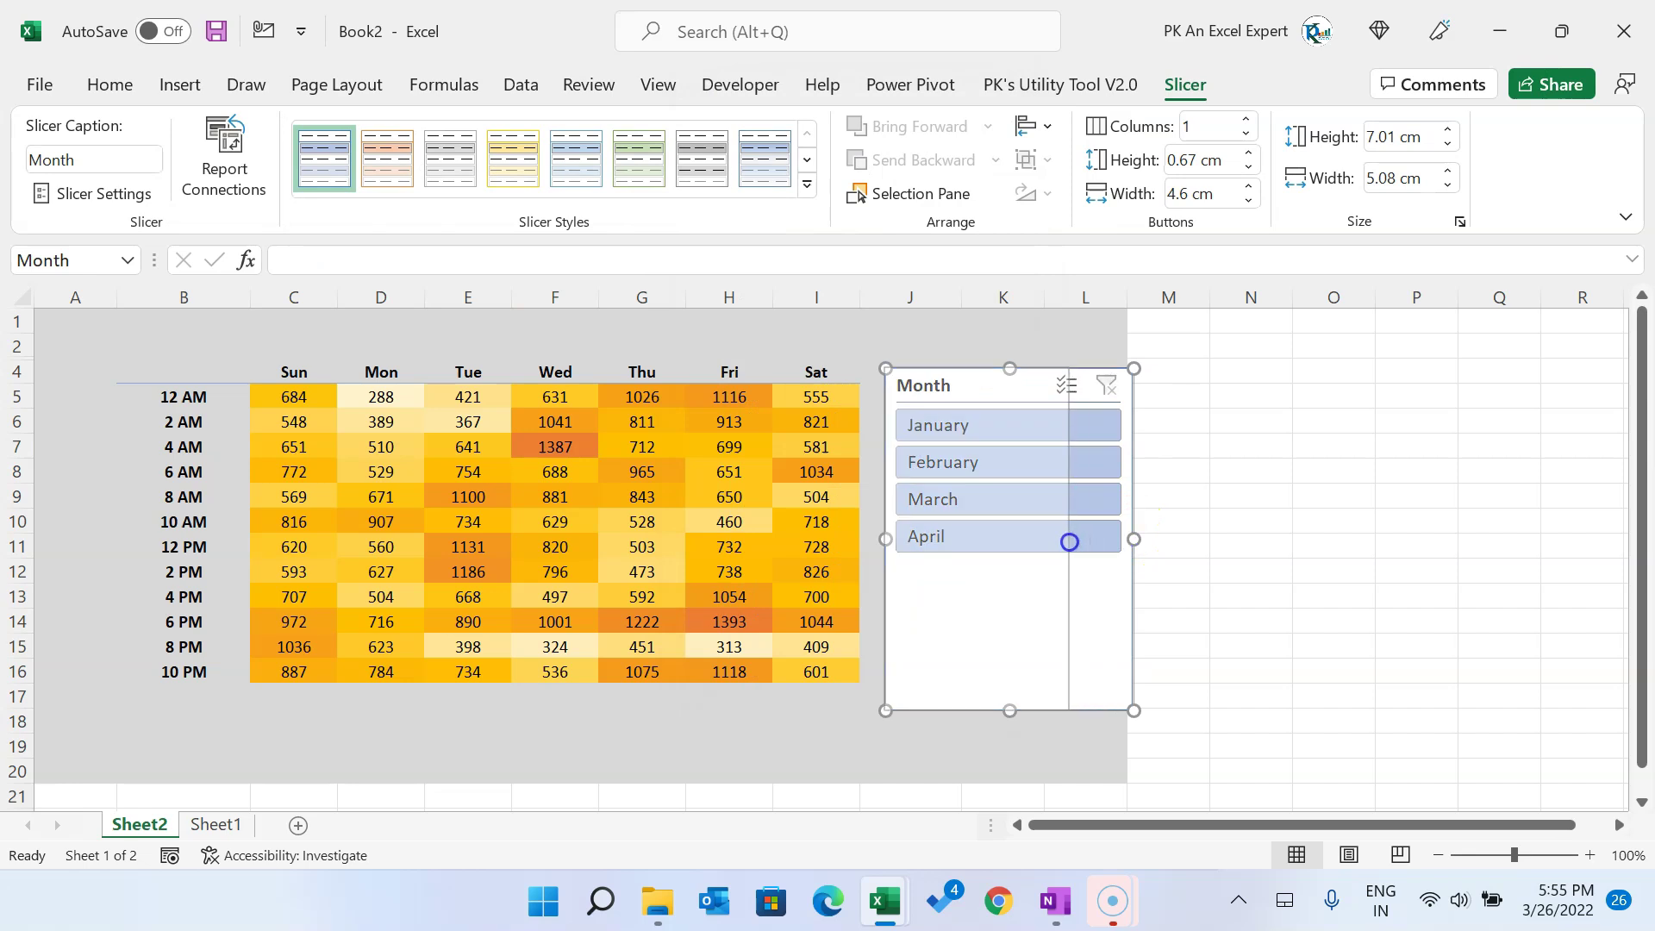
click(1111, 493)
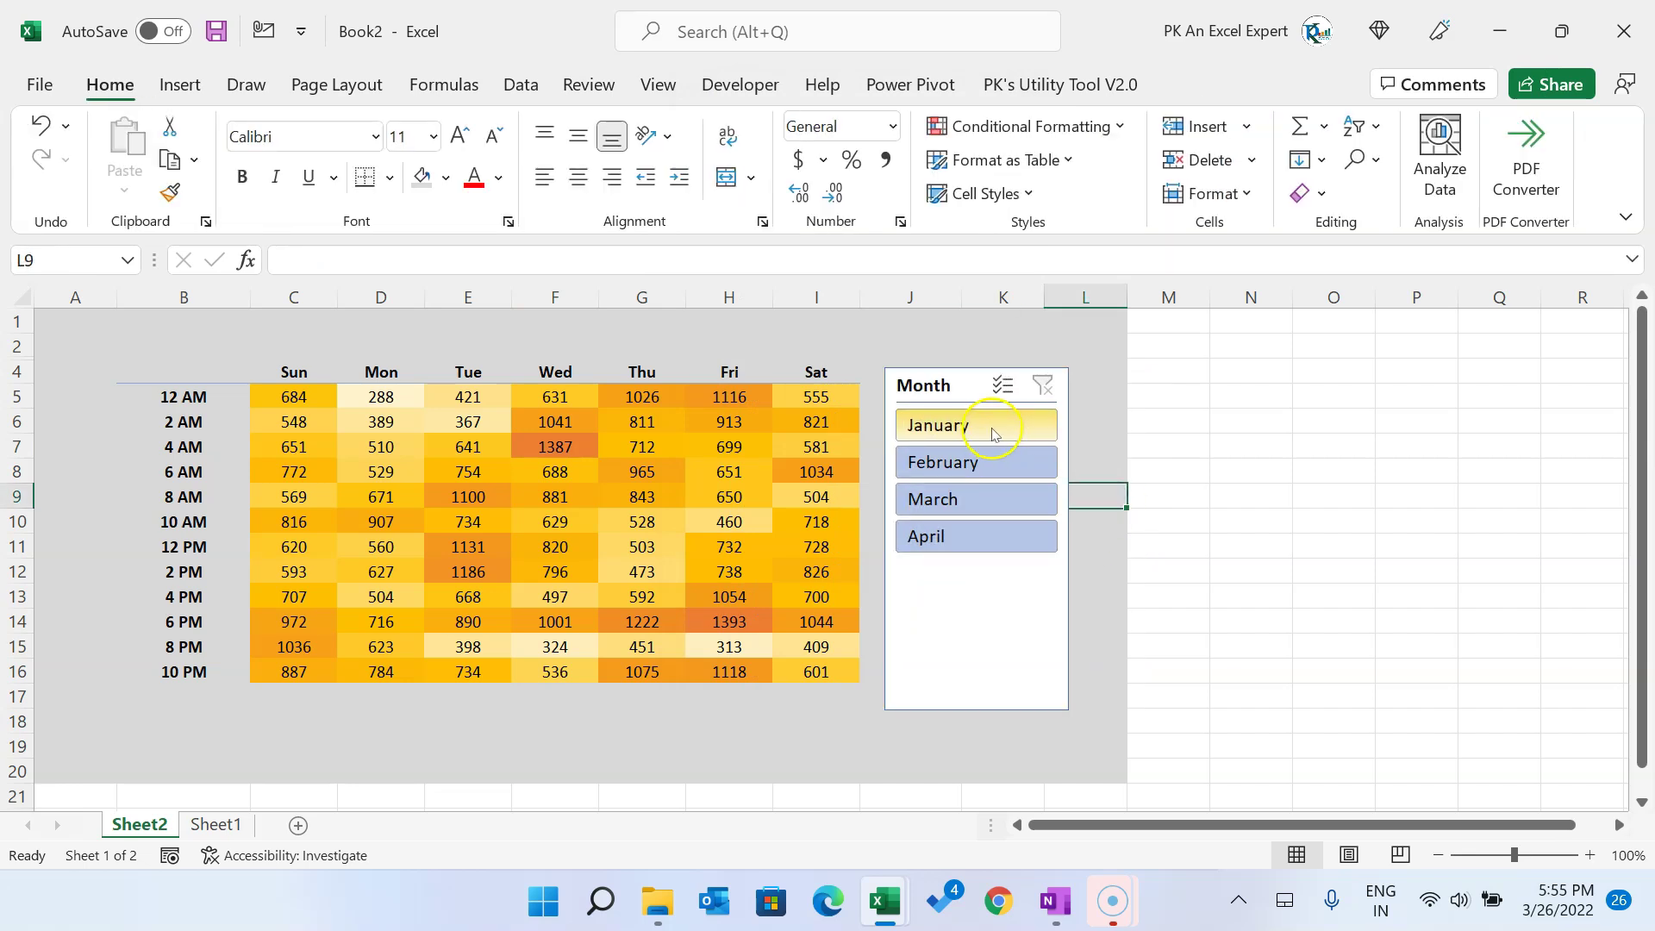
Step: Try the month filters, then filter the heat map to January only
click(994, 434)
click(990, 470)
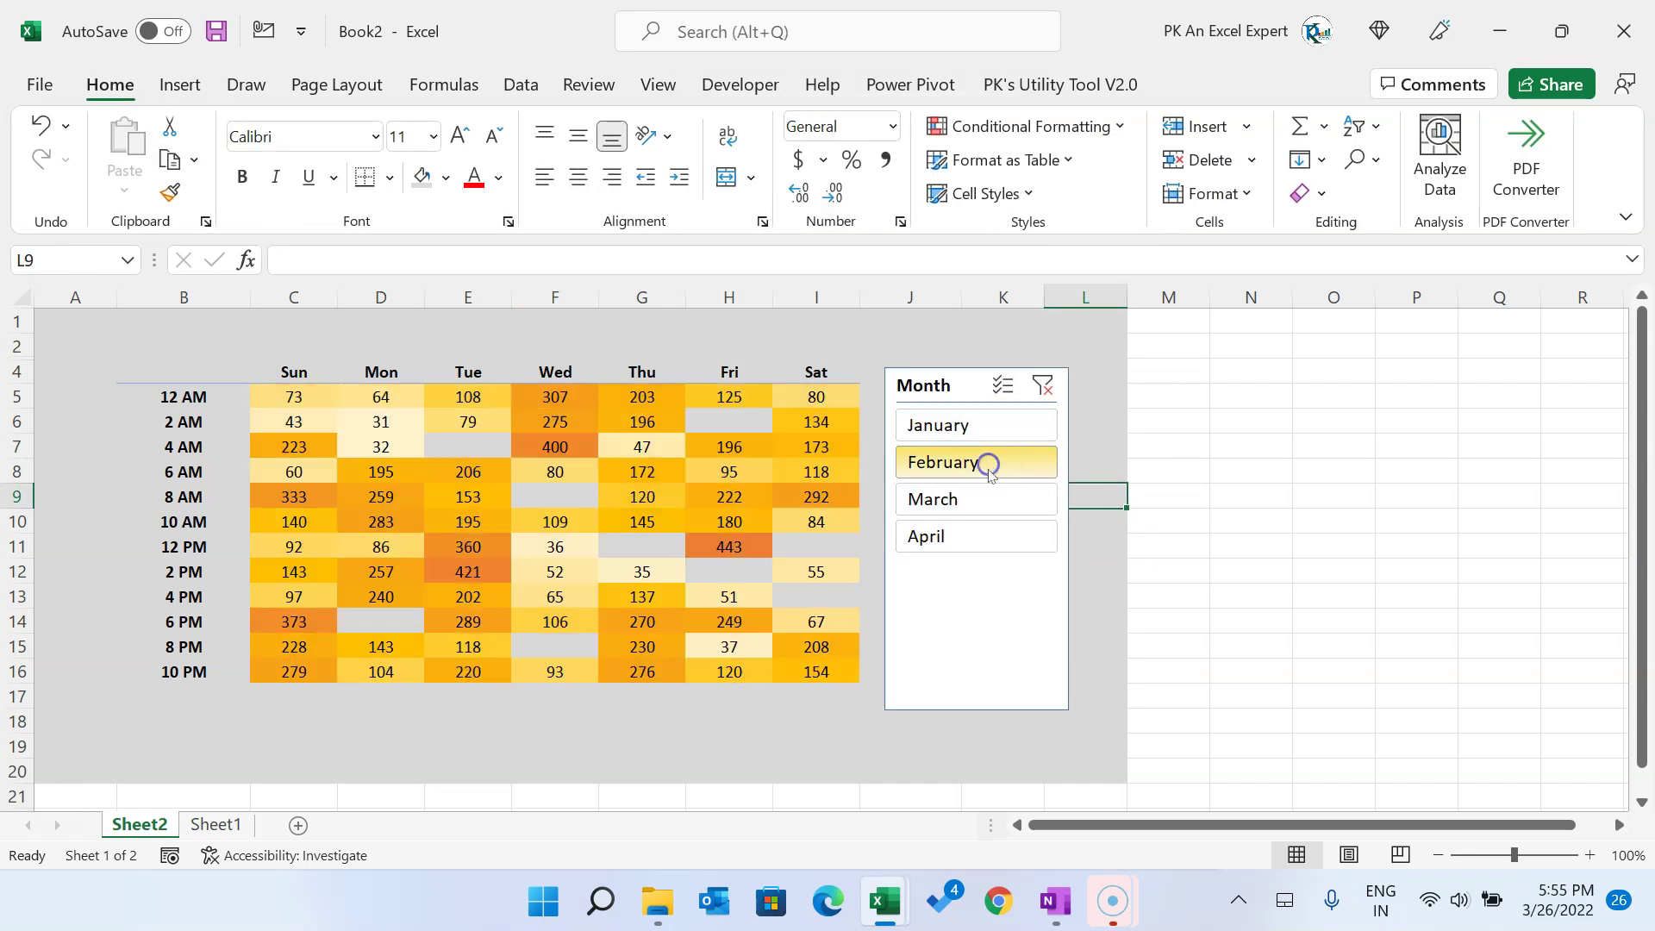
click(979, 495)
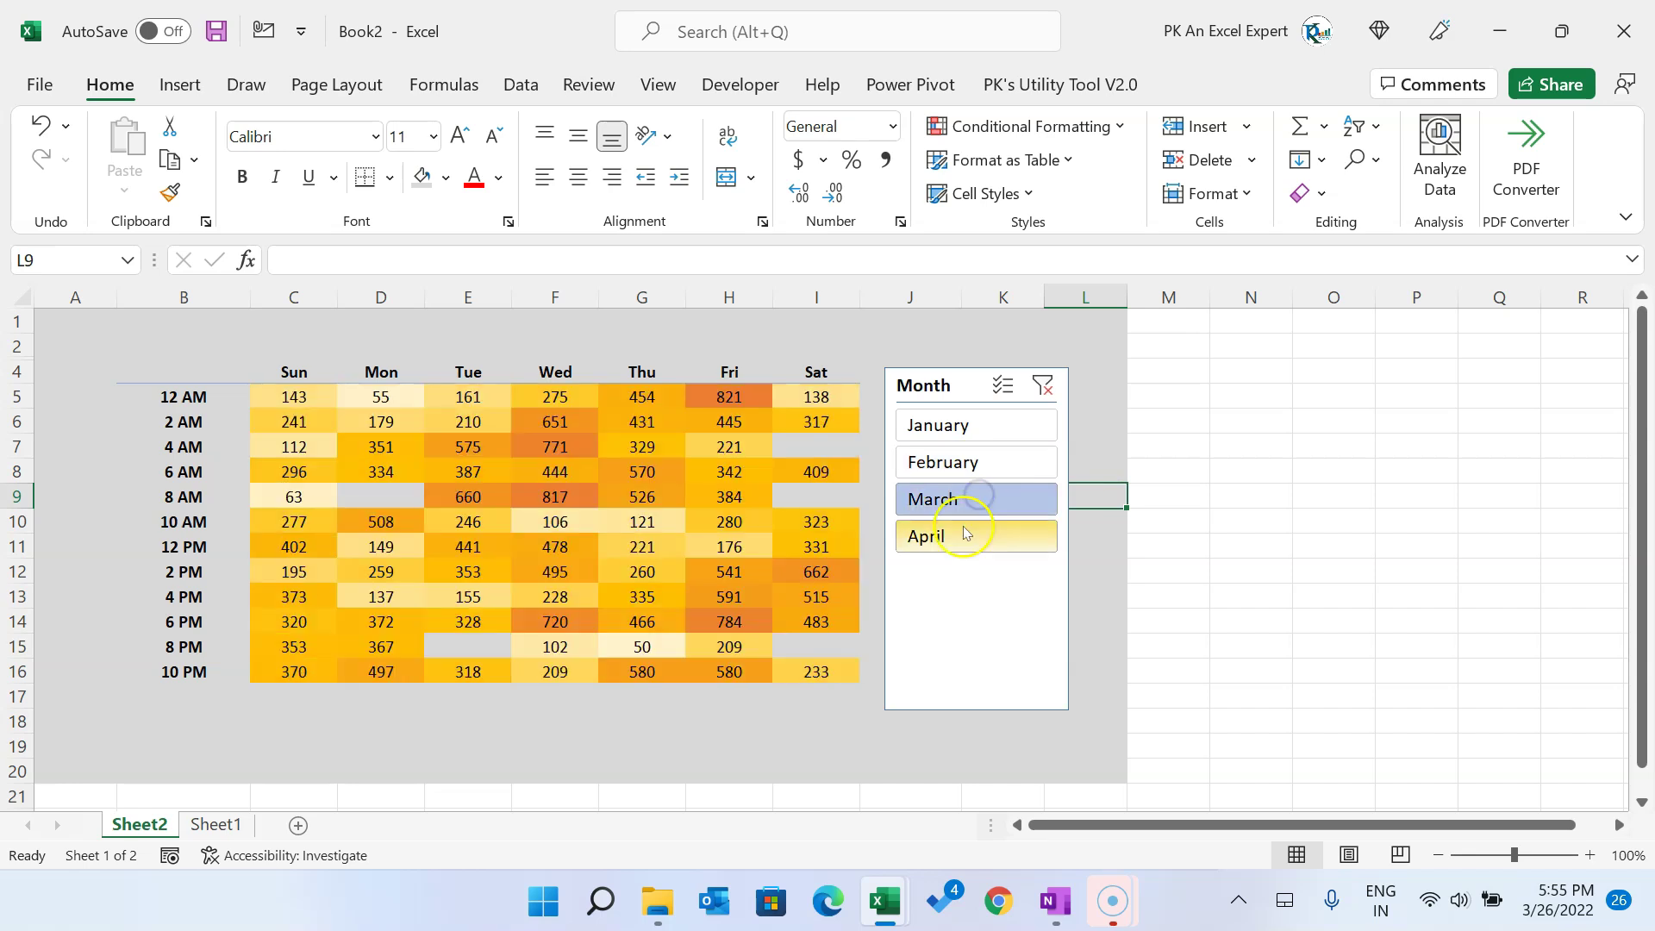
click(1043, 385)
drag(940, 388, 982, 388)
click(1024, 426)
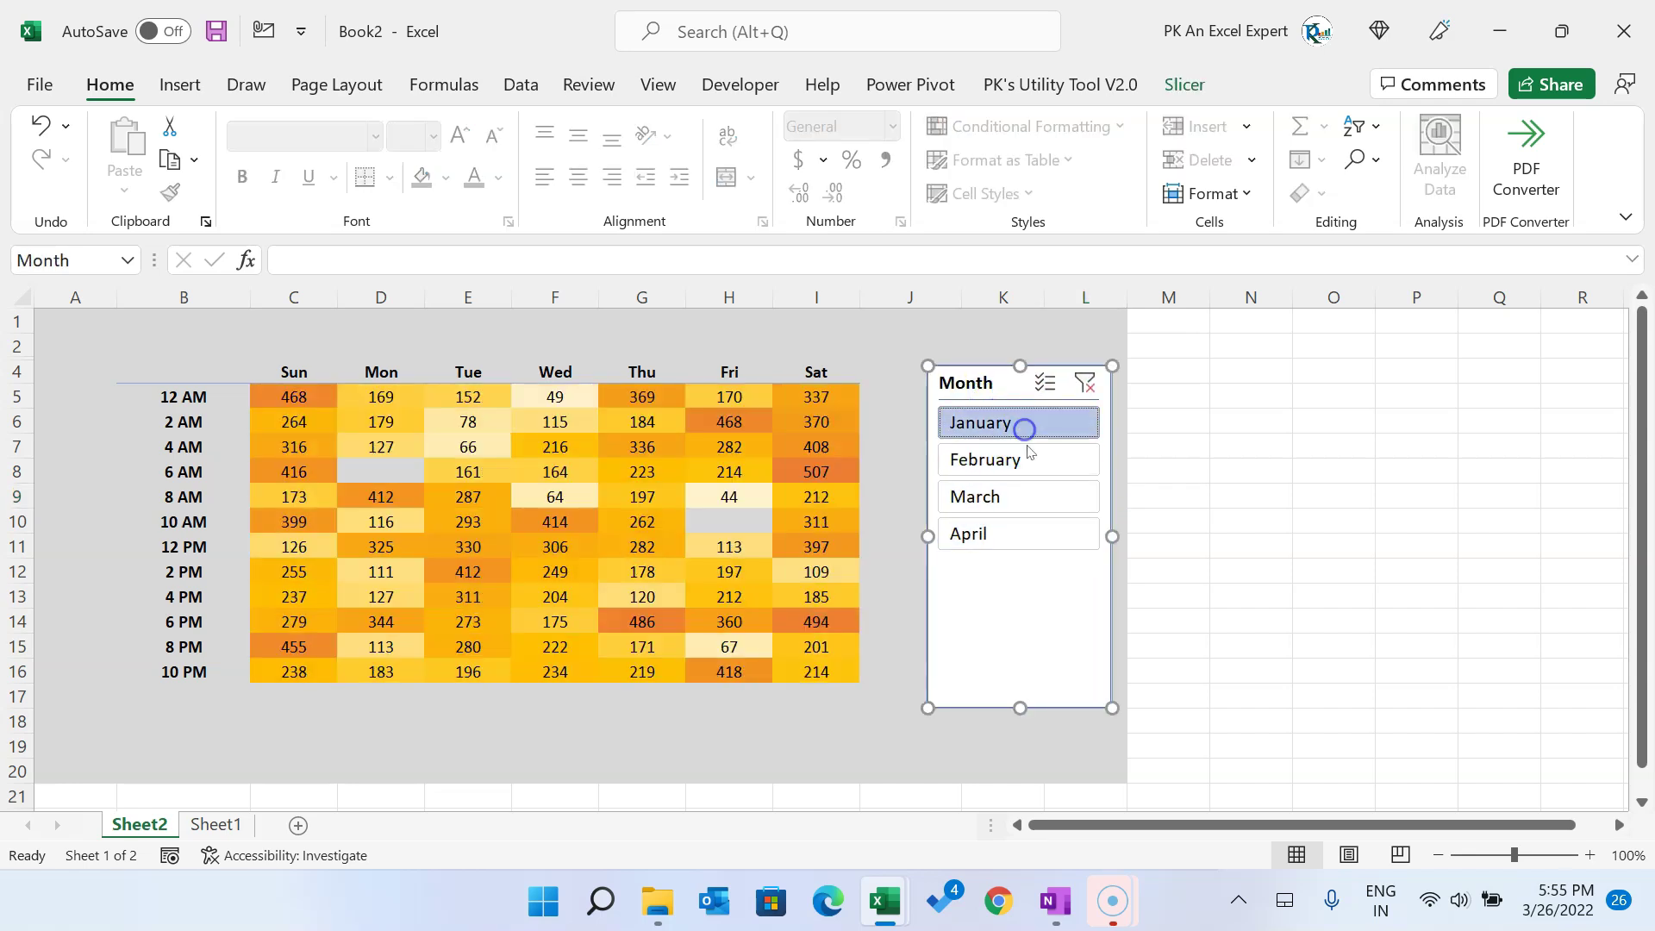
click(729, 528)
click(377, 472)
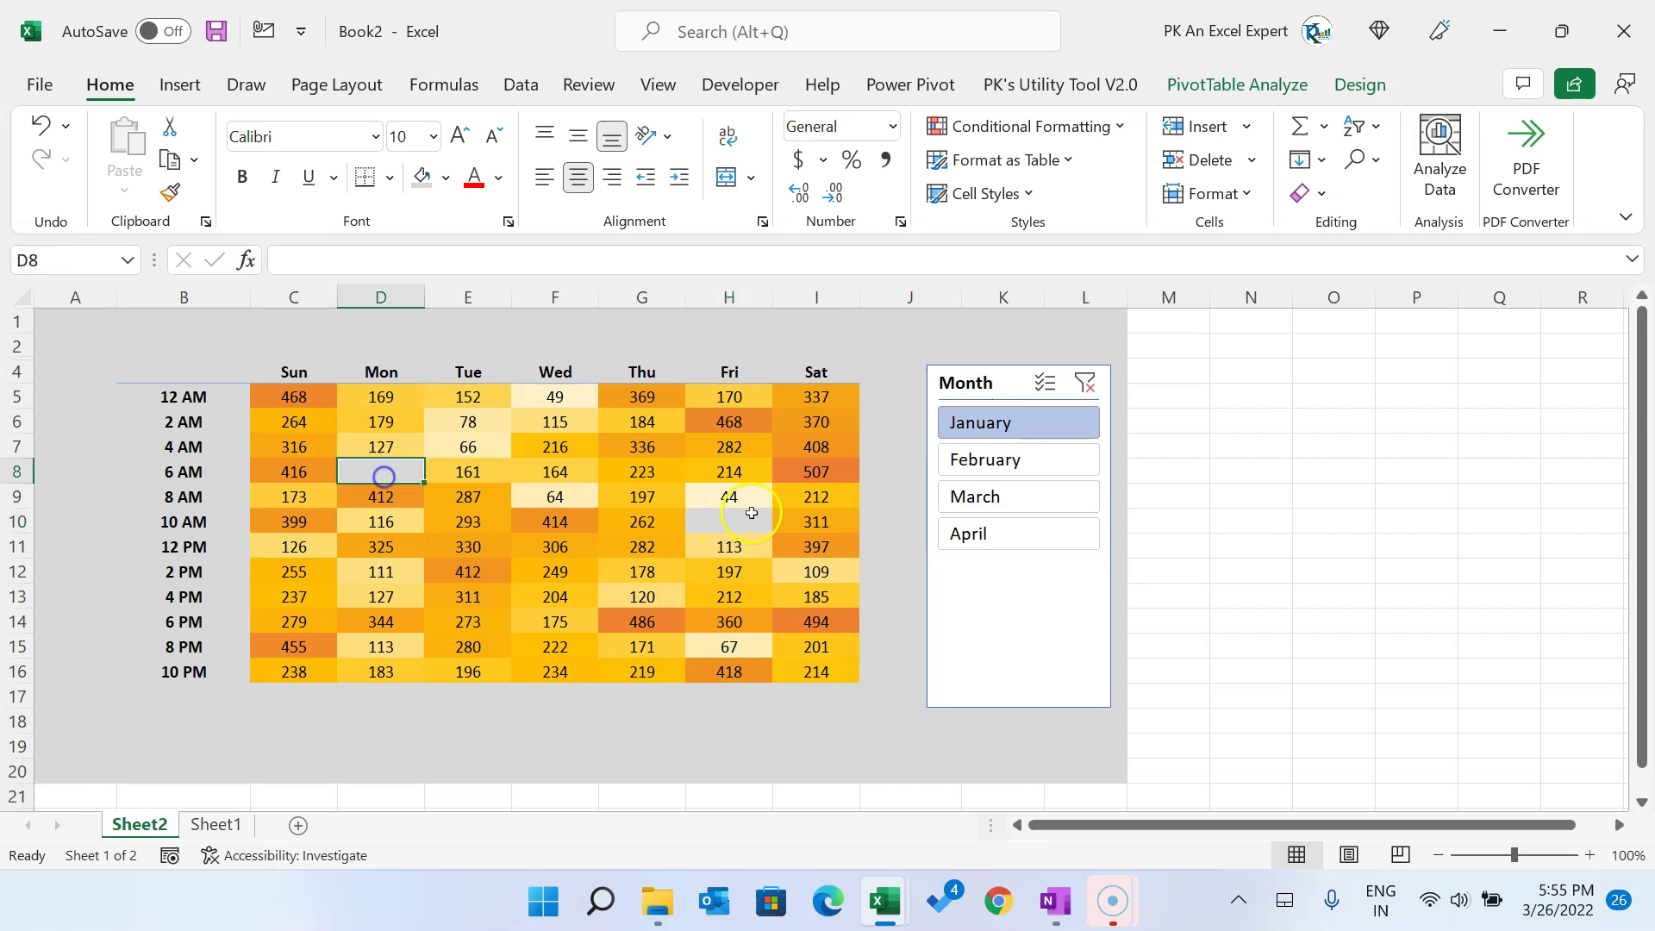
click(746, 524)
click(367, 465)
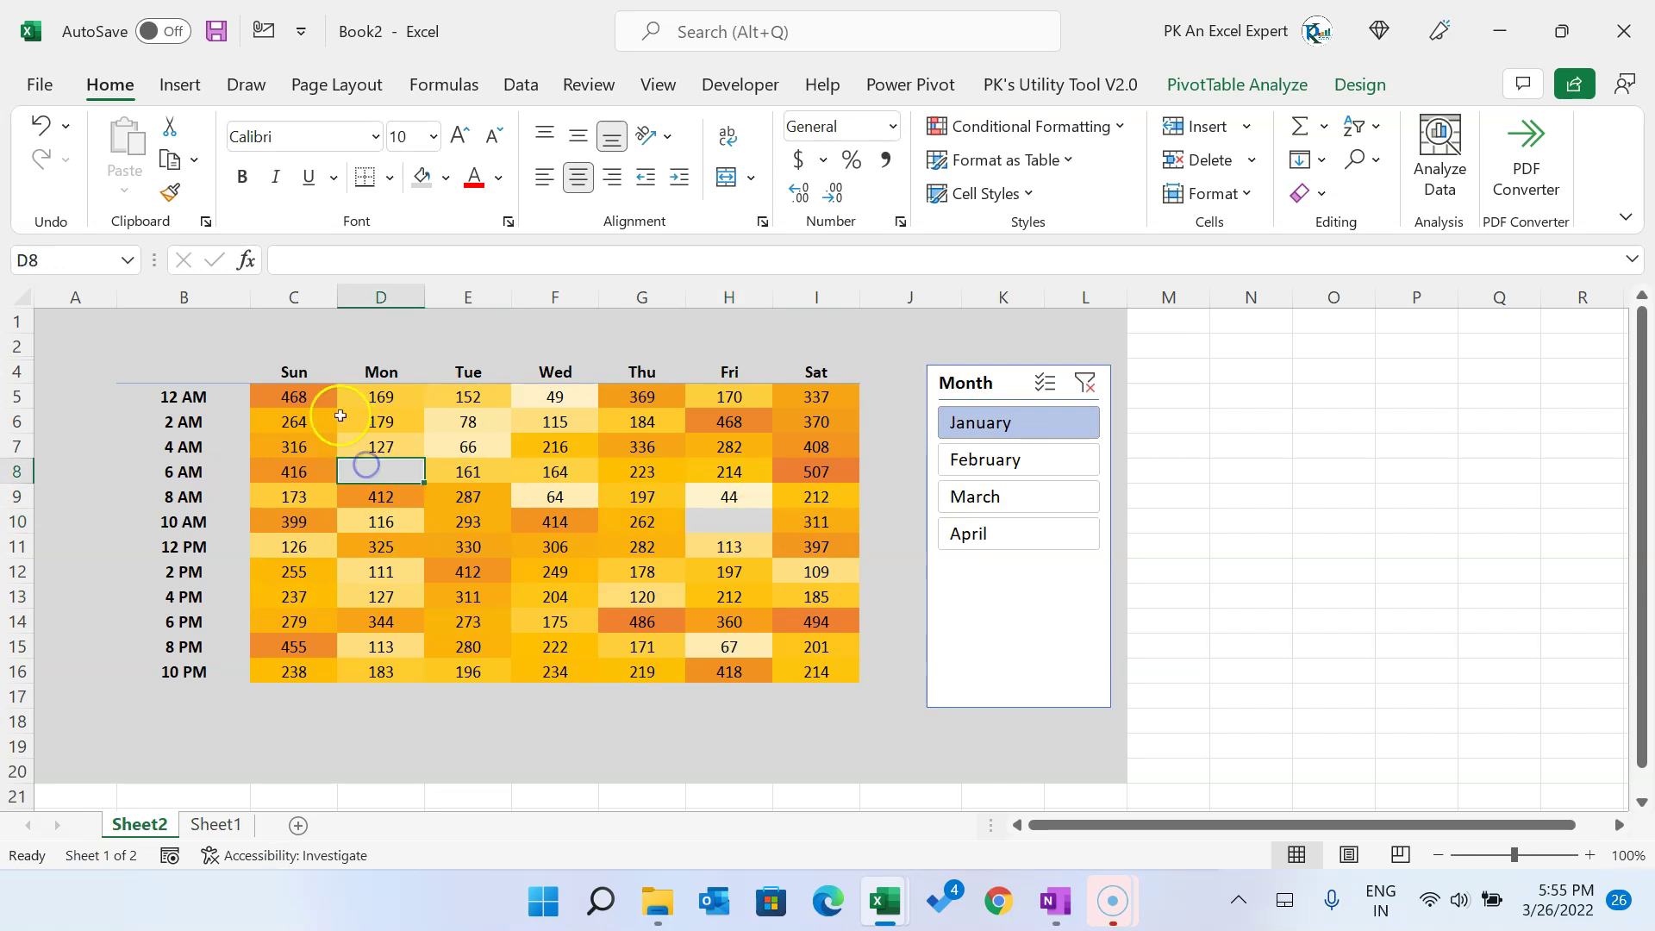
drag(265, 397, 816, 673)
Step: Set the pivot's empty cells to show 0
right_click(488, 441)
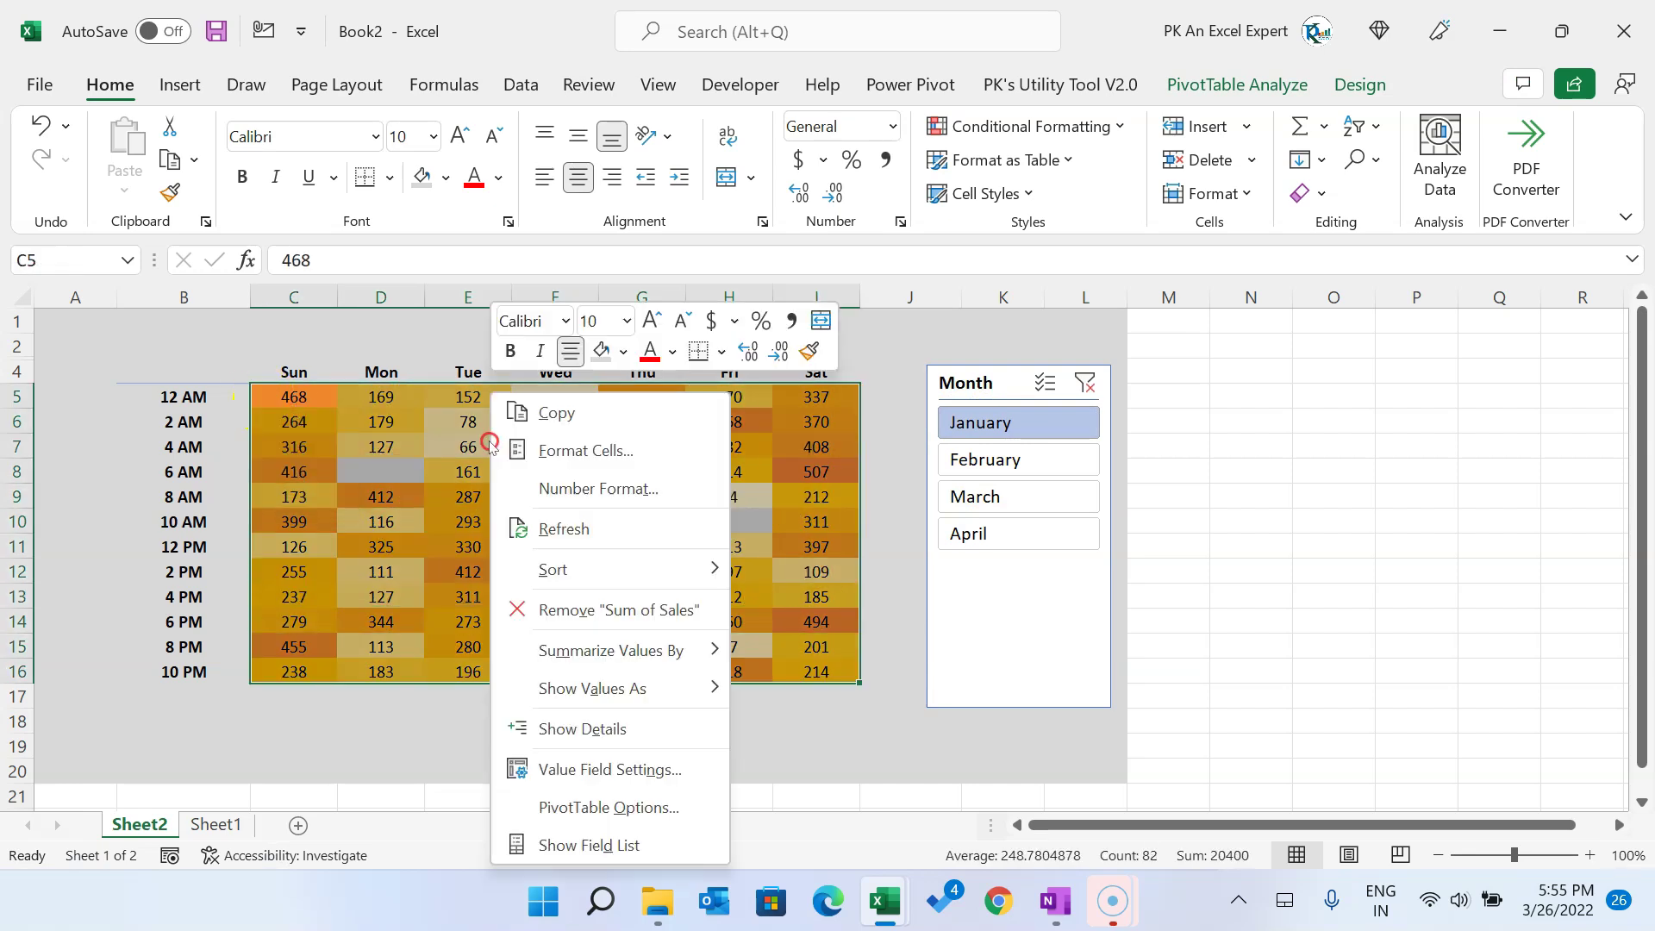
click(634, 808)
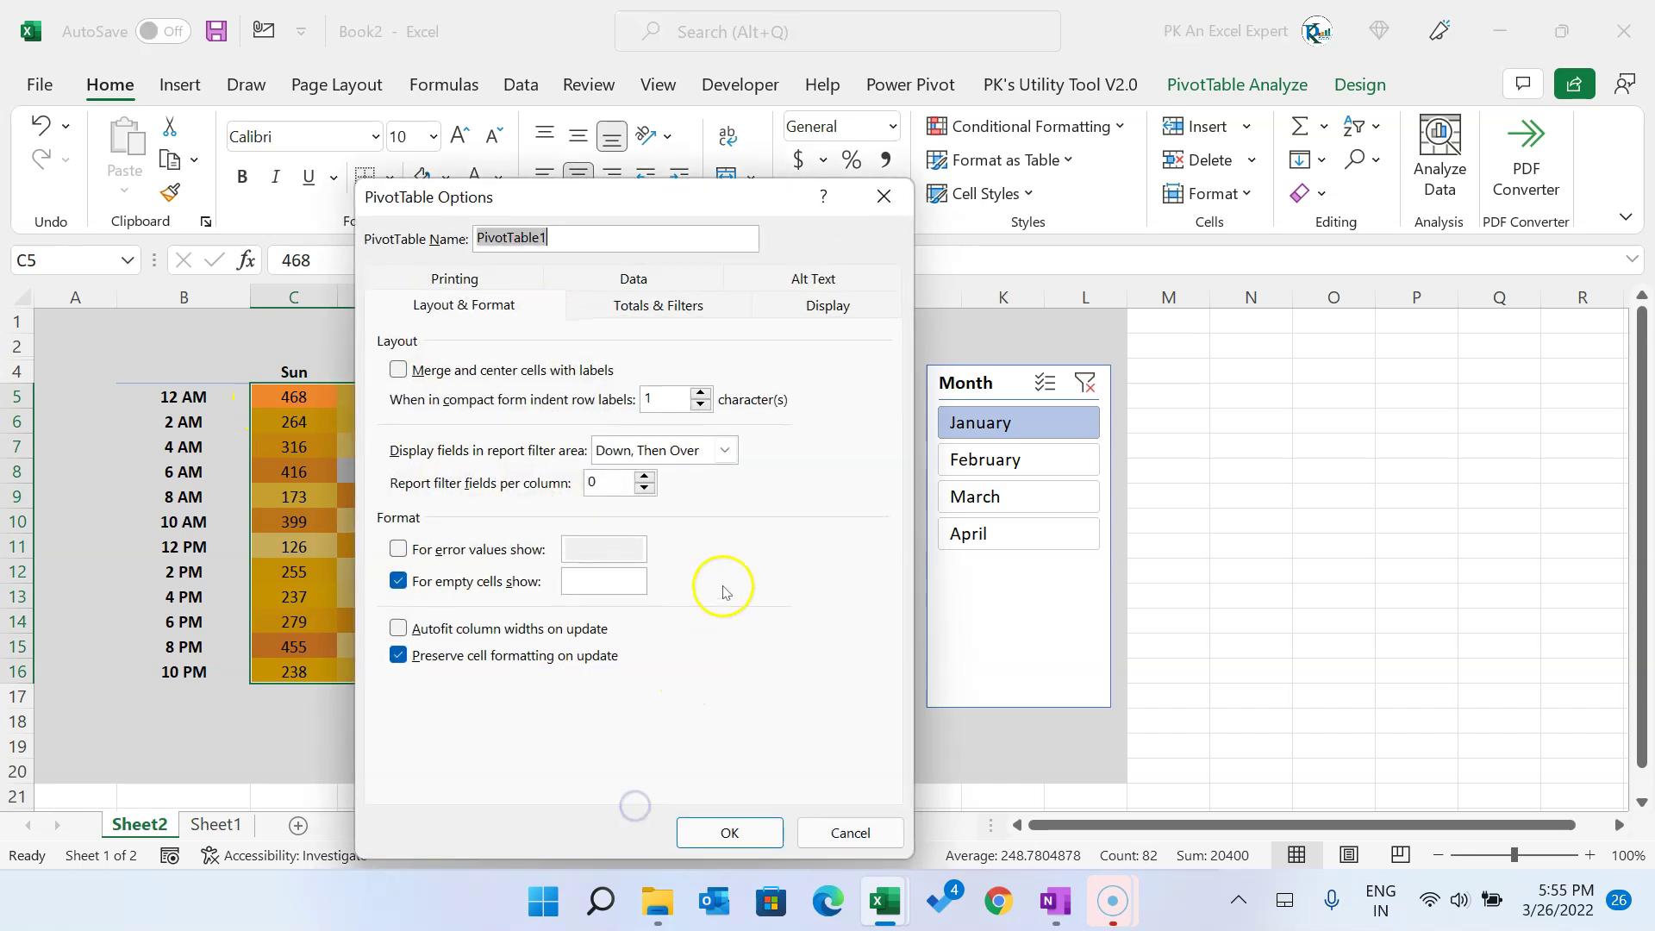
click(577, 585)
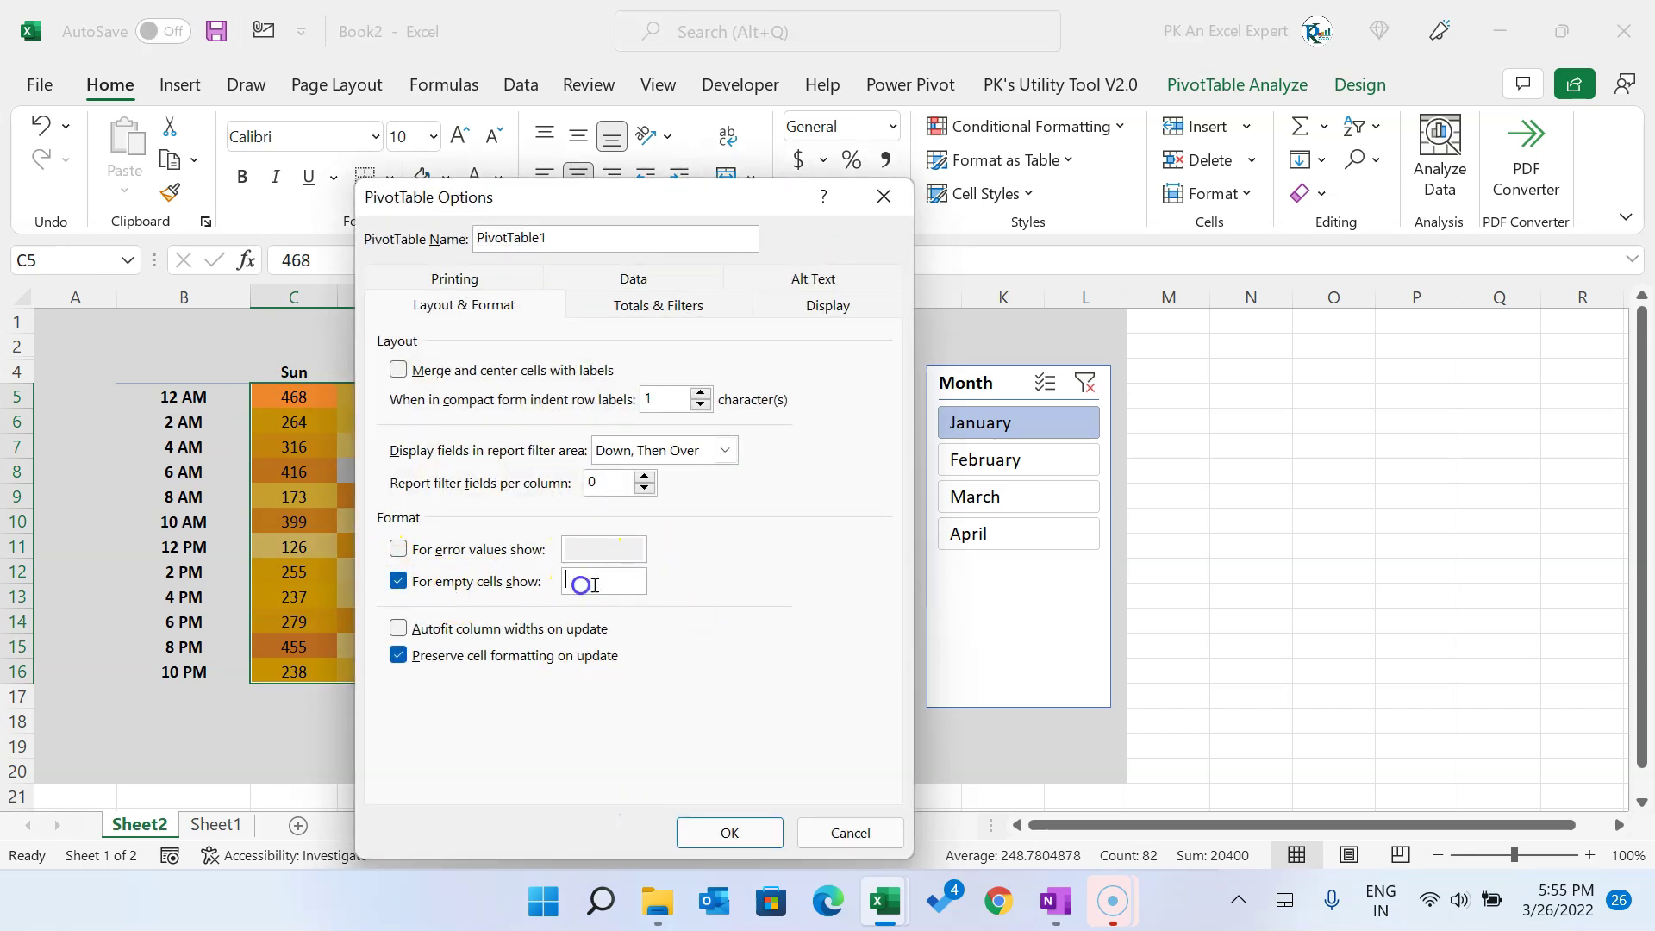
text(0)
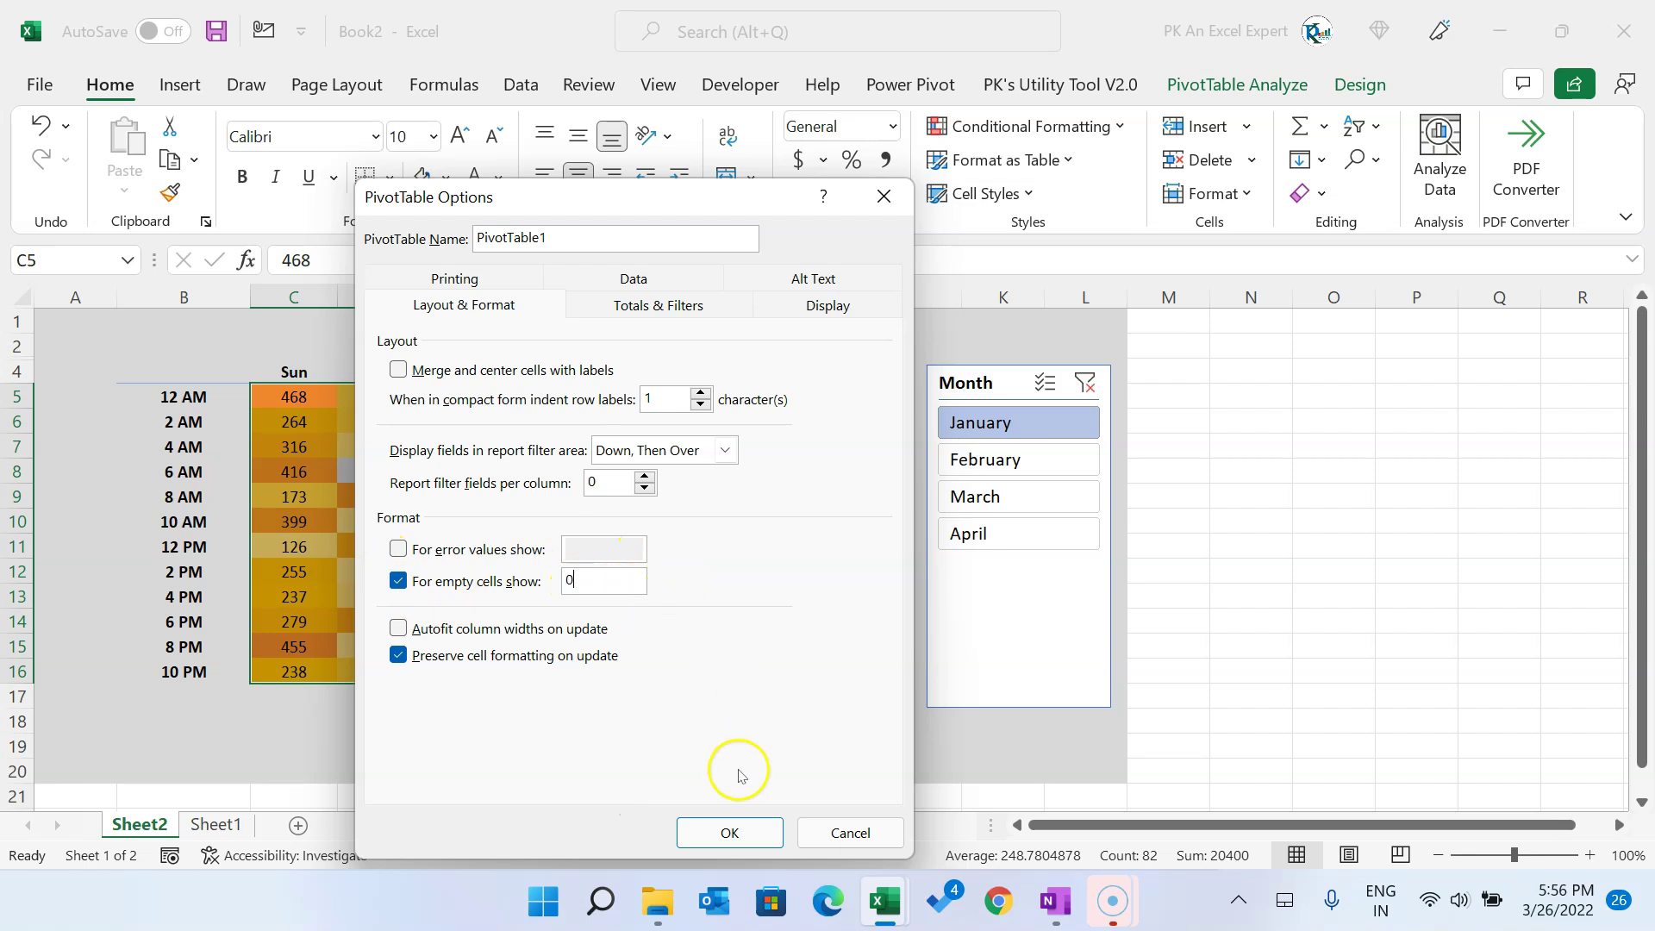
click(729, 832)
click(673, 572)
click(386, 481)
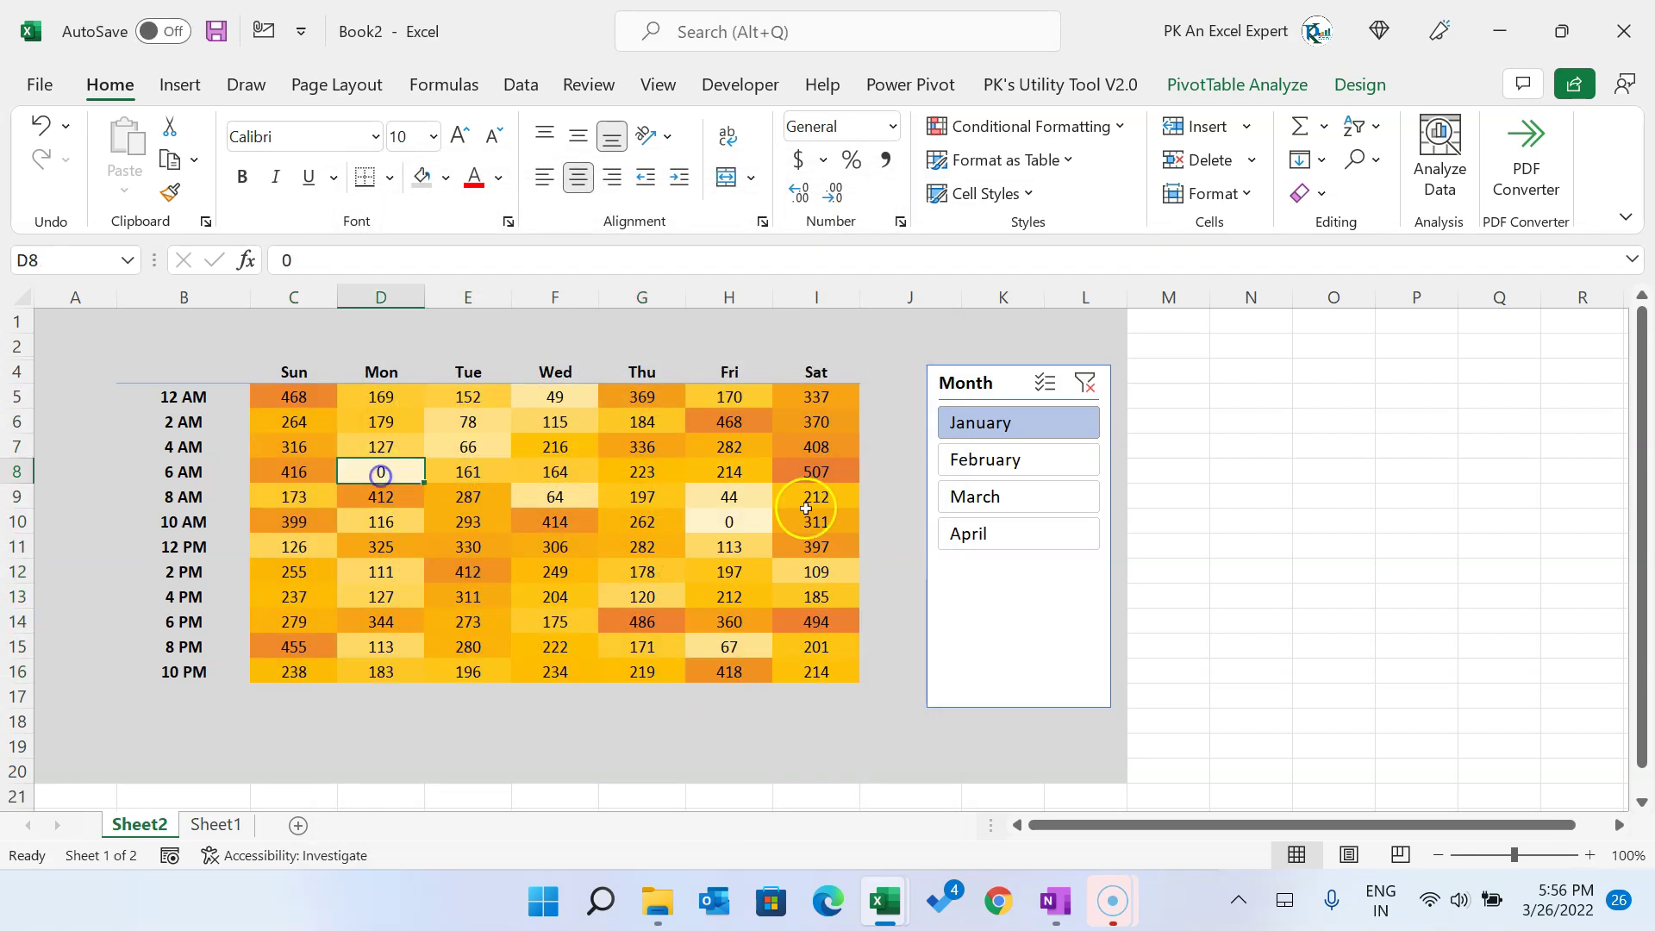
Step: Clear the Month slicer filter and move the slicer slightly lower
click(381, 421)
drag(293, 396, 787, 672)
click(730, 547)
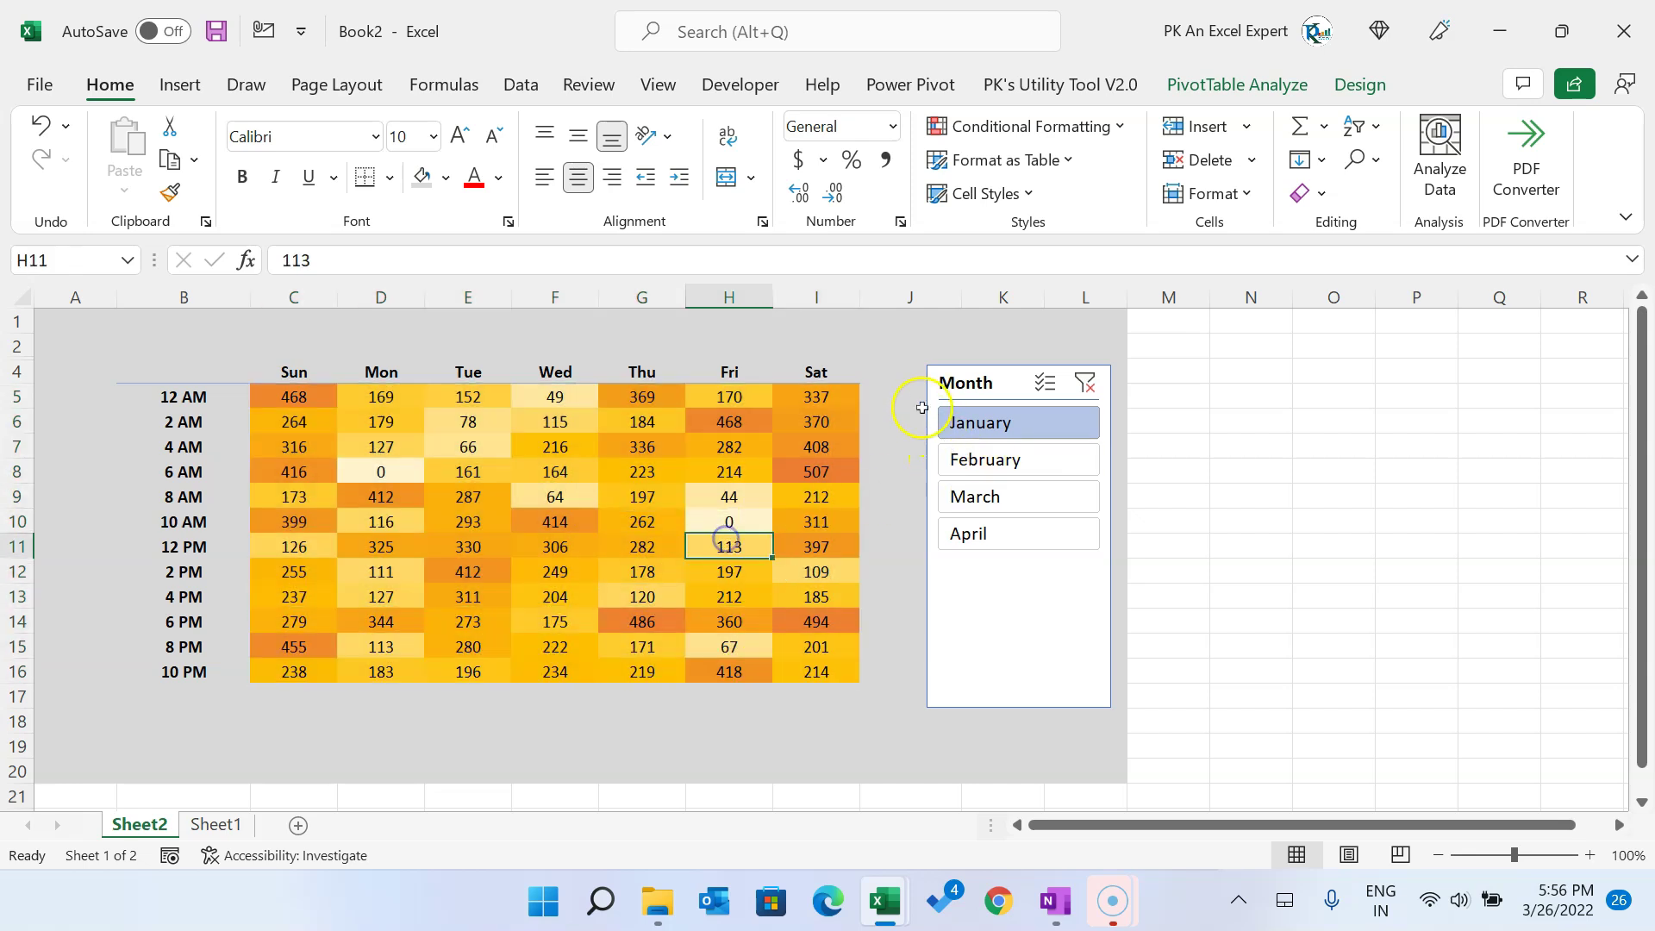
click(1086, 386)
drag(1015, 385, 1014, 418)
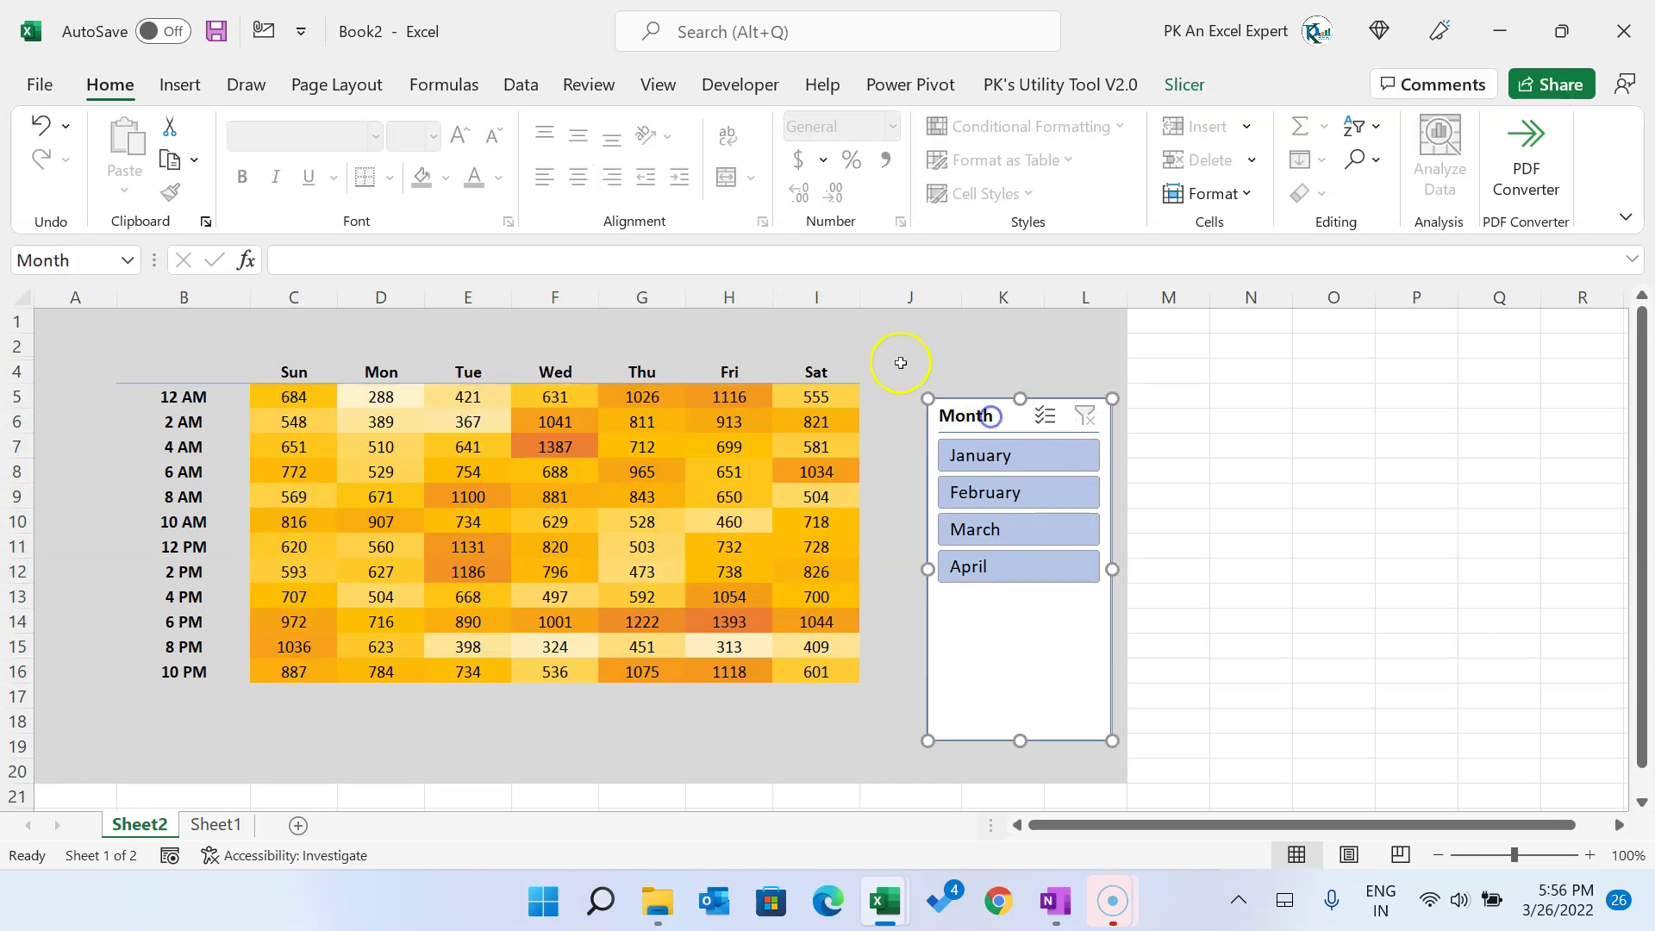
click(909, 343)
Step: Draw a Form Control check box above the Month slicer and caption it 'Show Data Labels'
click(743, 83)
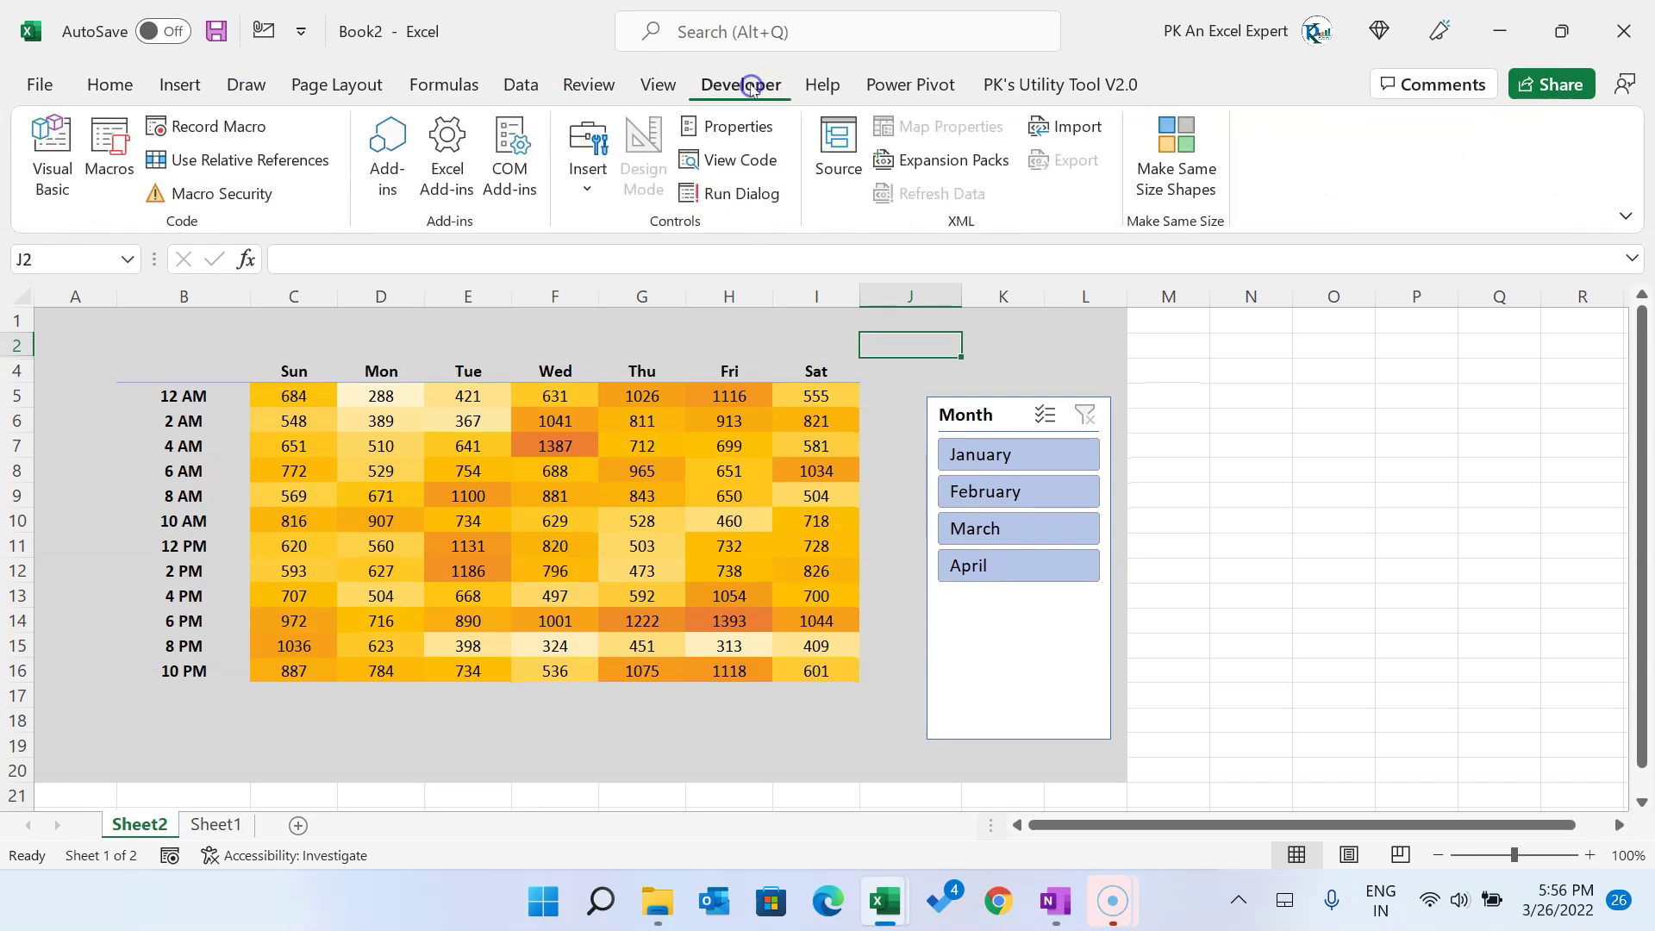
click(592, 188)
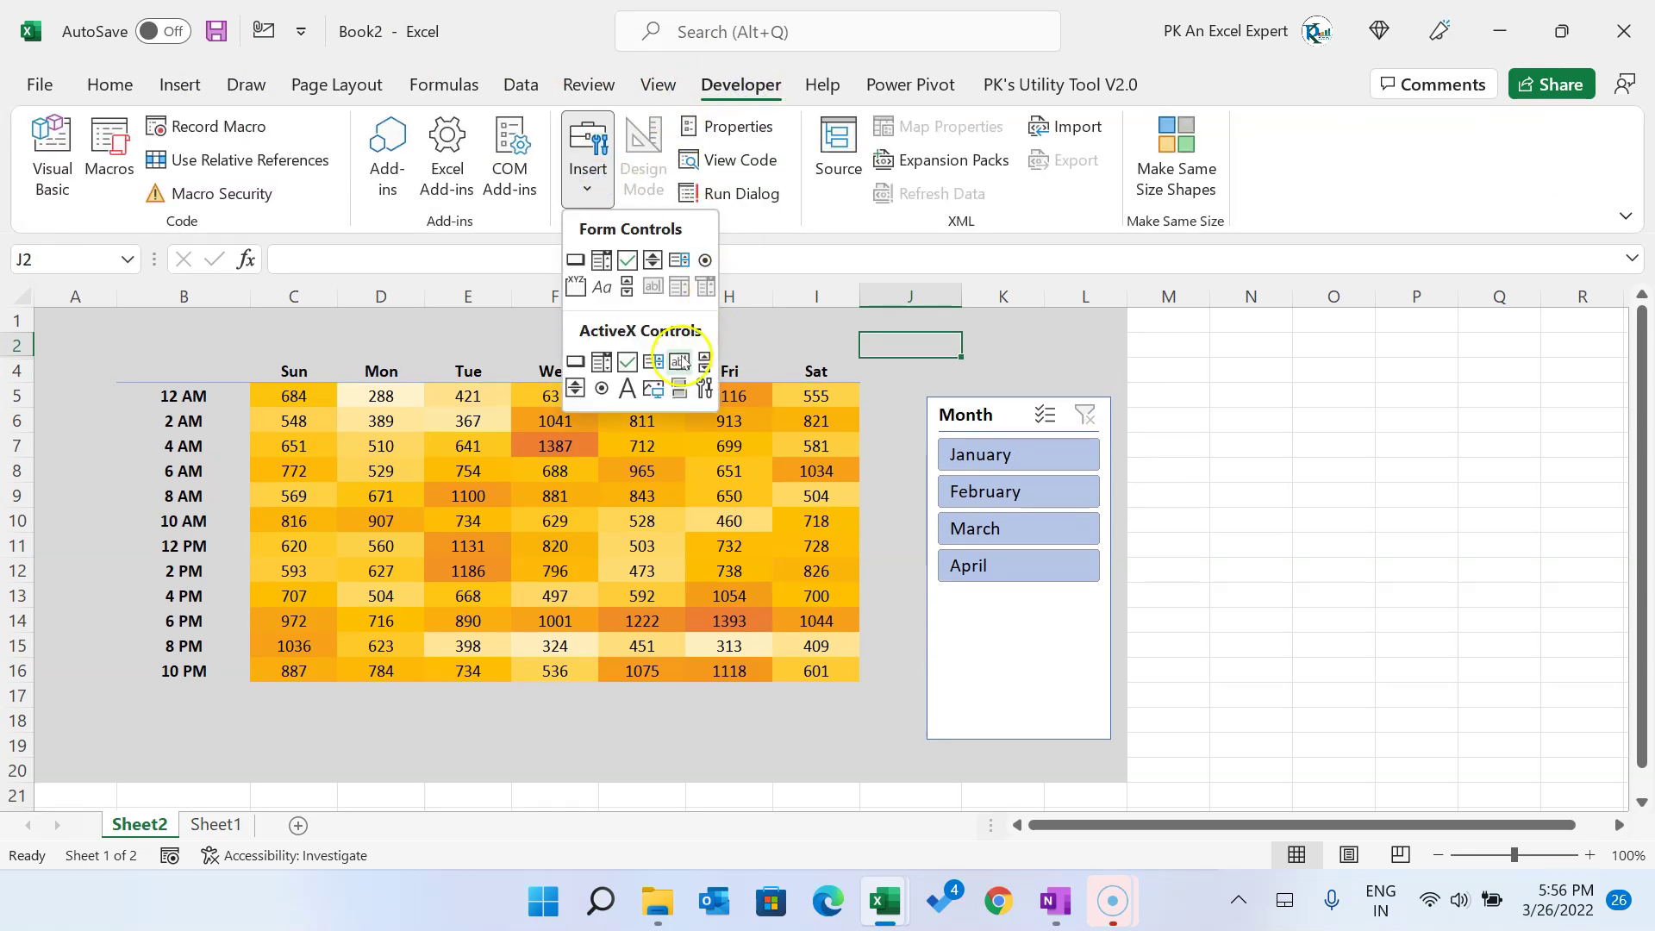
click(628, 260)
mouse_move(836, 313)
mouse_down()
mouse_move(1078, 344)
mouse_move(1036, 353)
mouse_up()
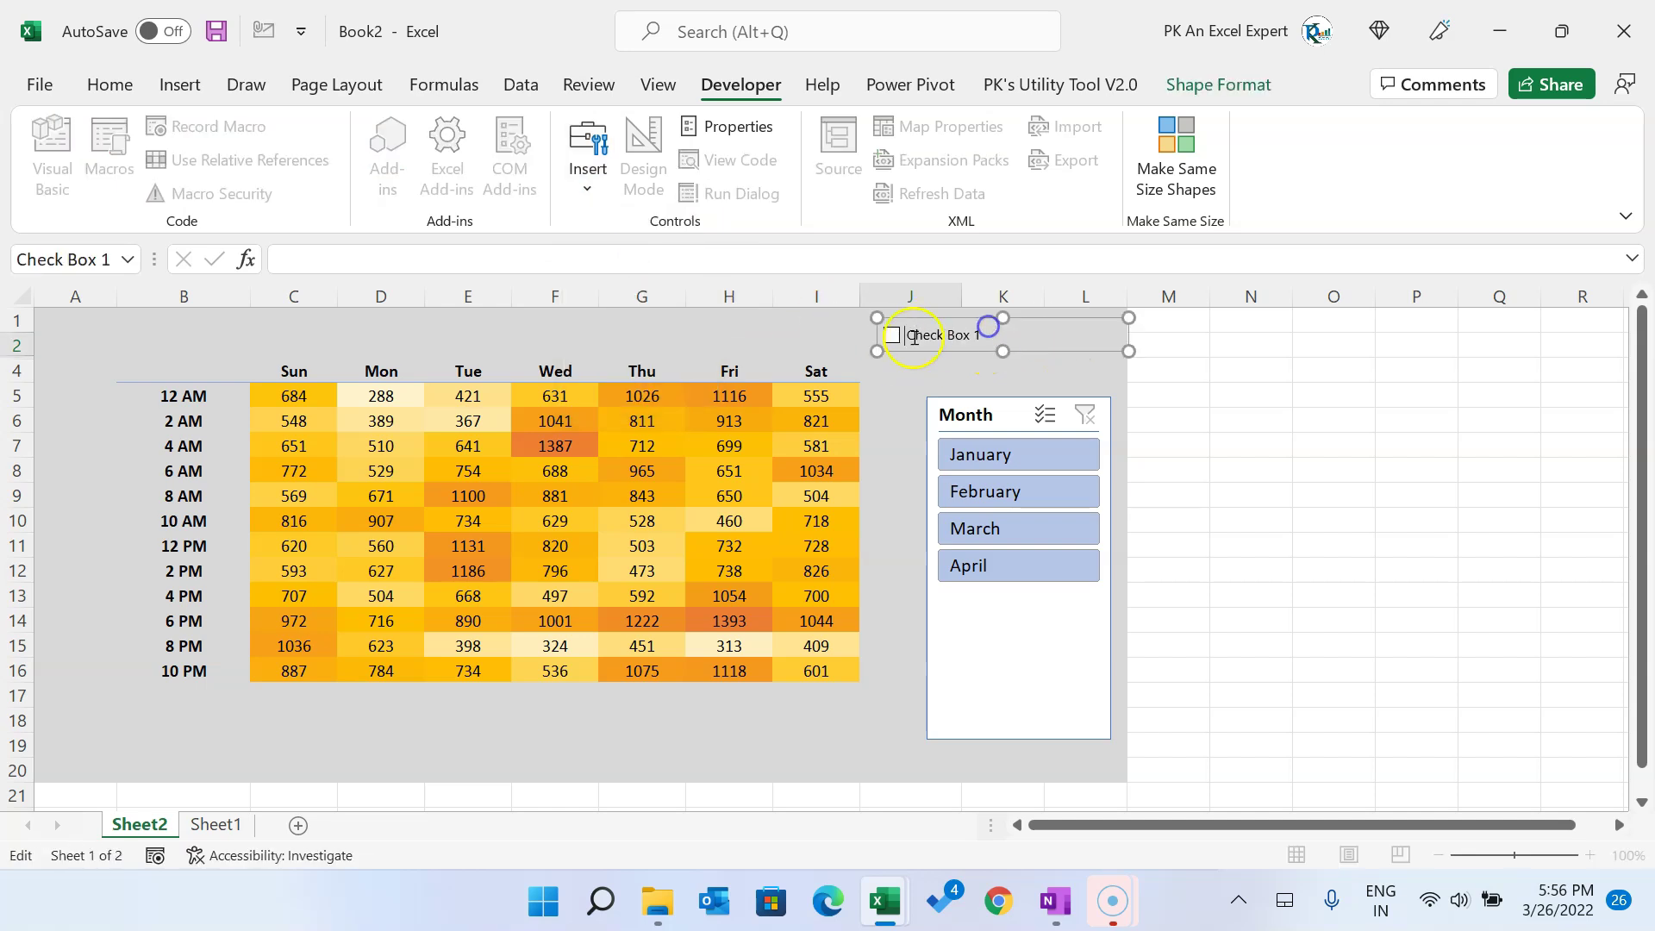
click(1013, 338)
key(ctrl+a)
text(C)
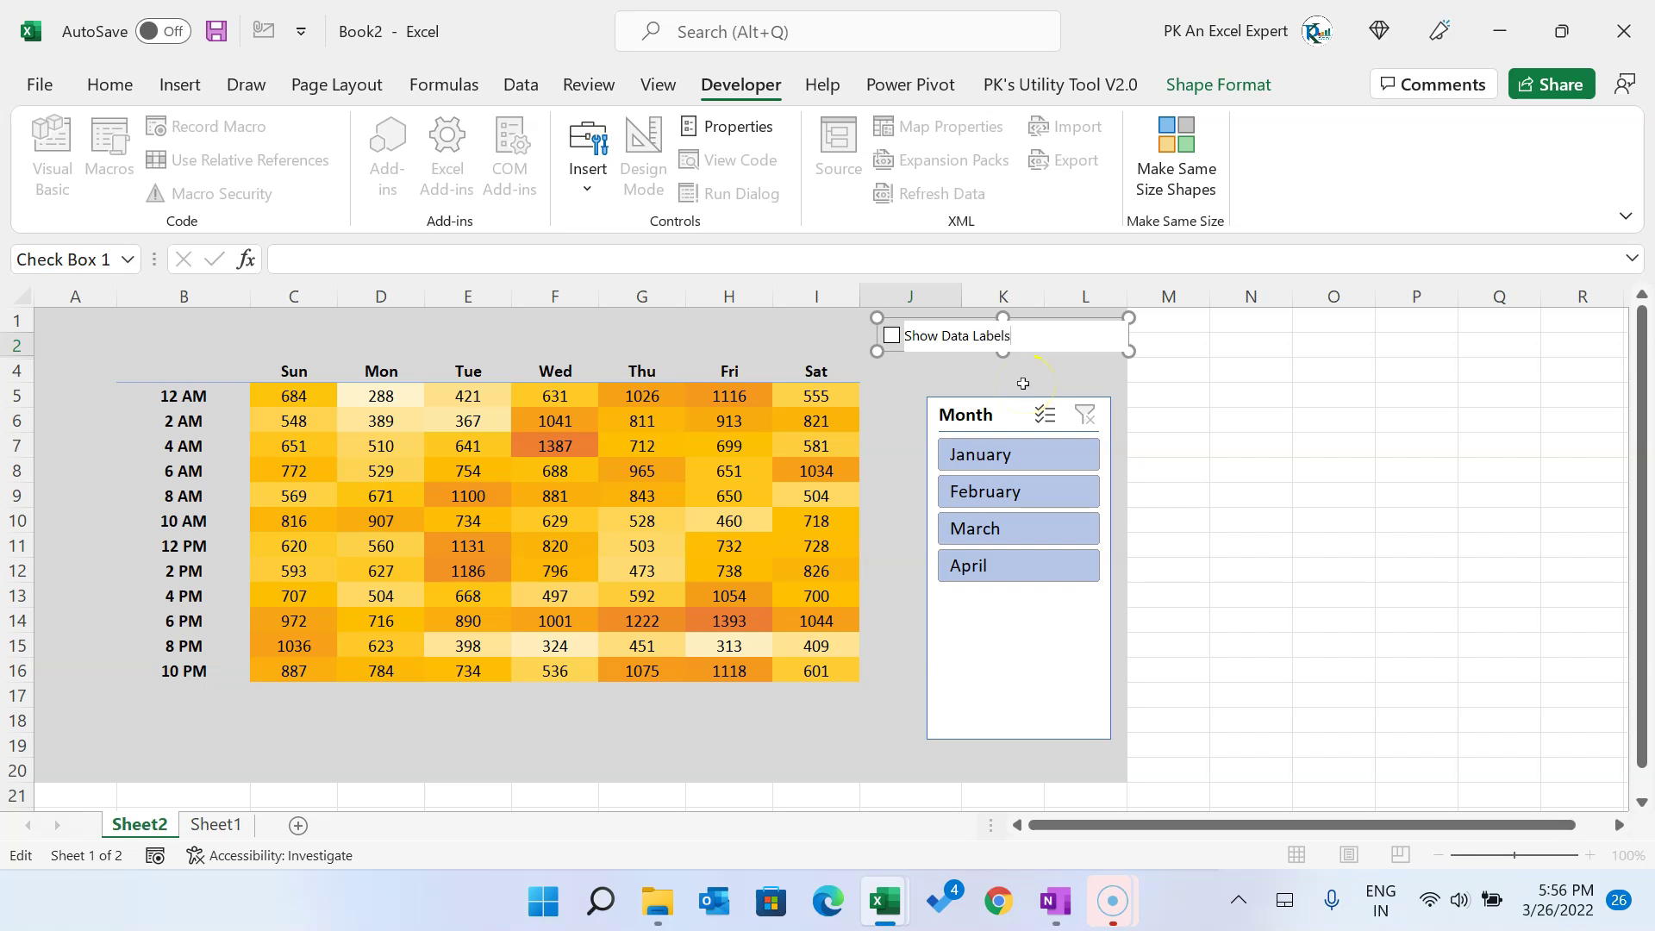
click(1021, 384)
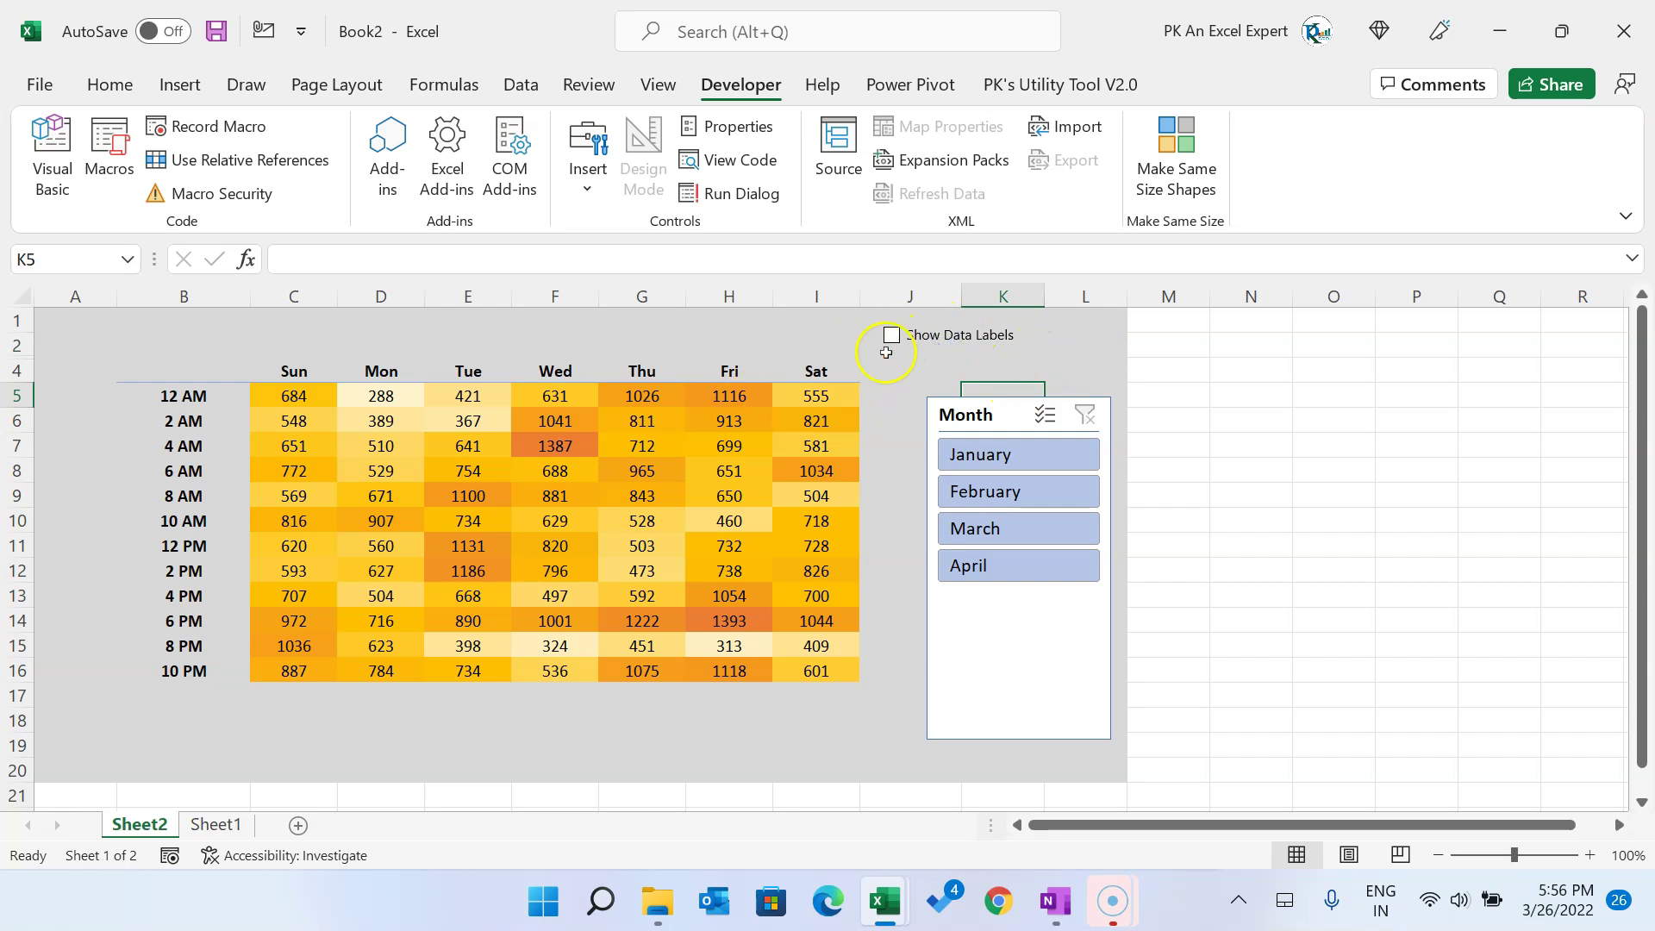
Step: Set the check box's cell link to $I$1, then select the heat map values C5:I16
right_click(946, 335)
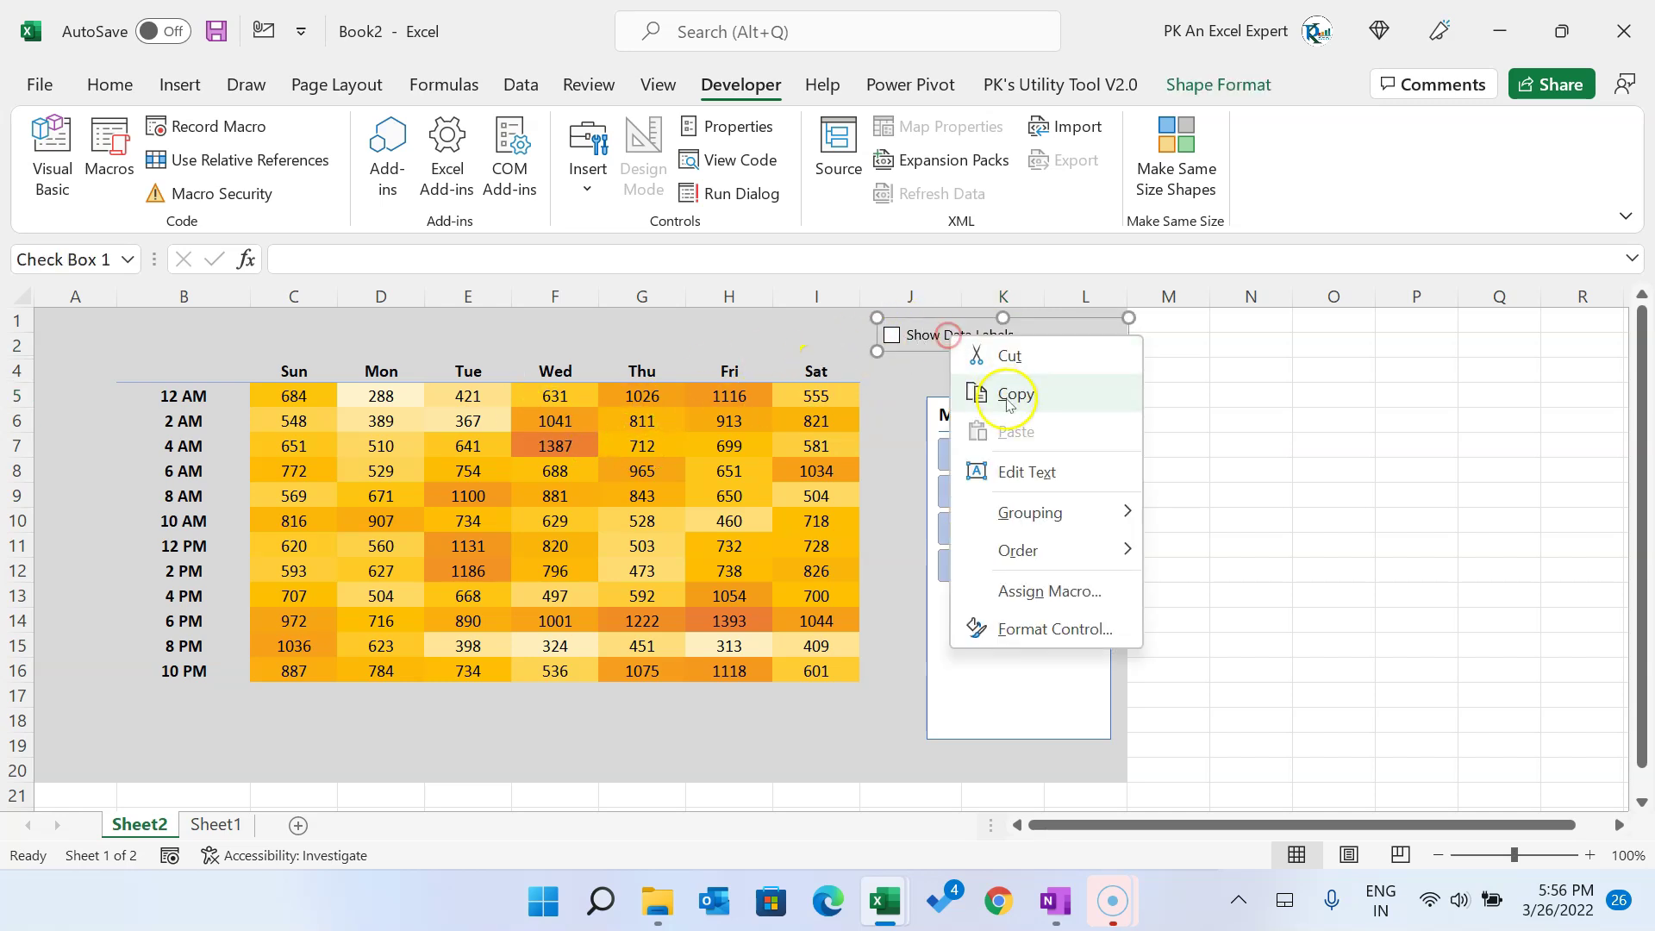
click(1066, 630)
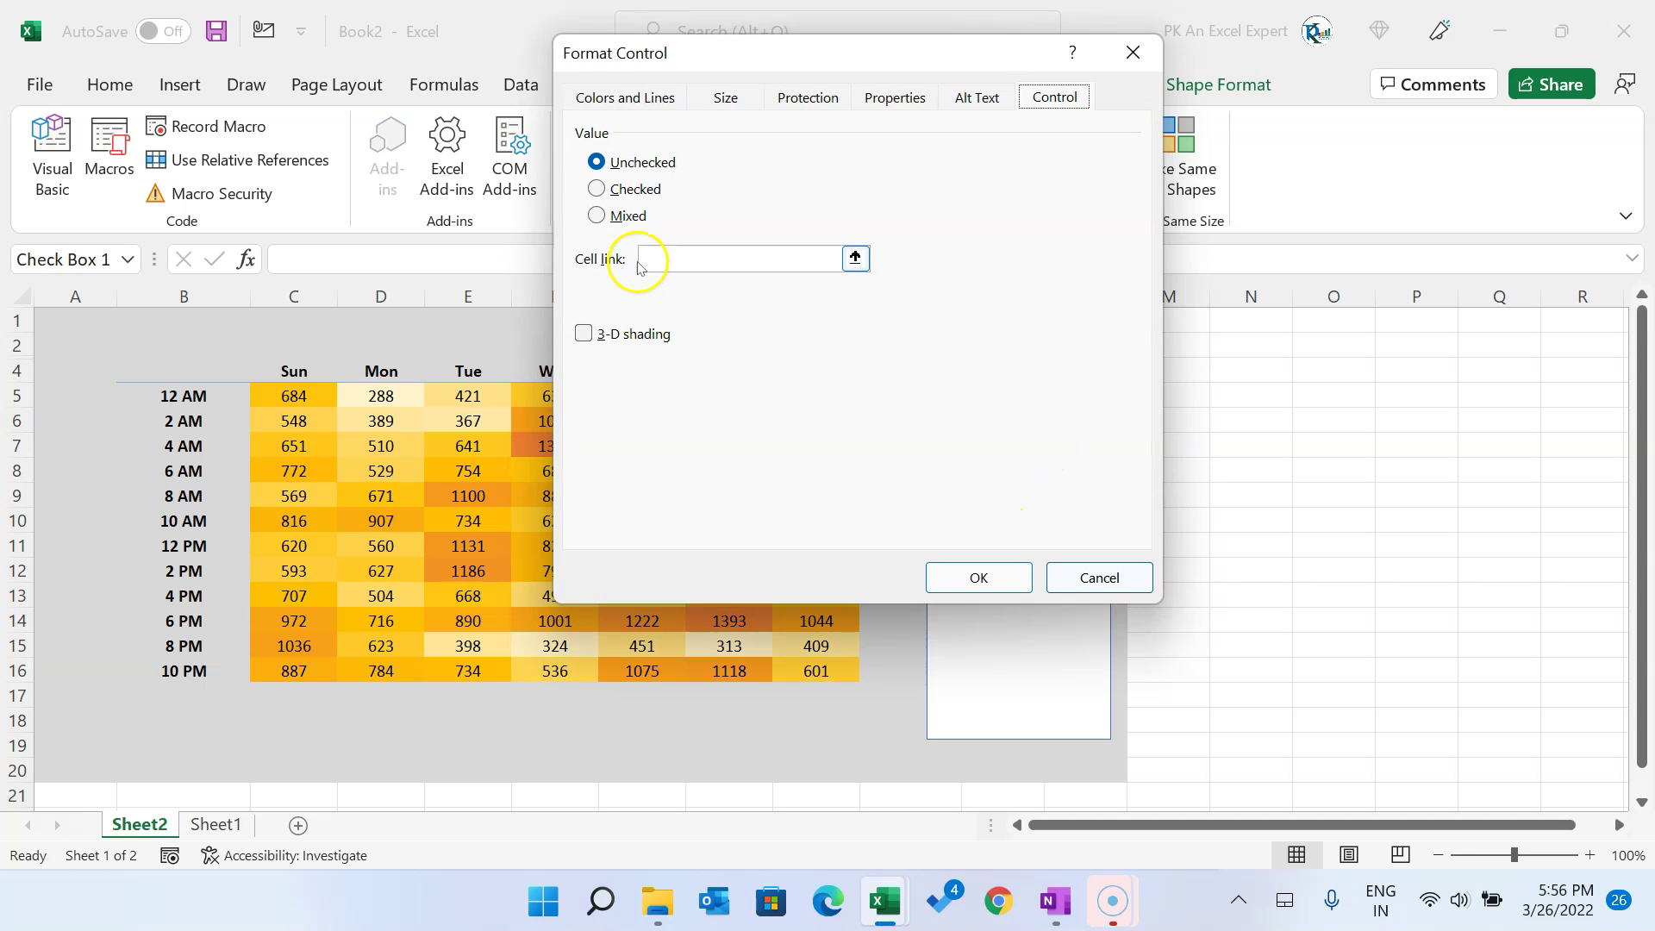
click(665, 256)
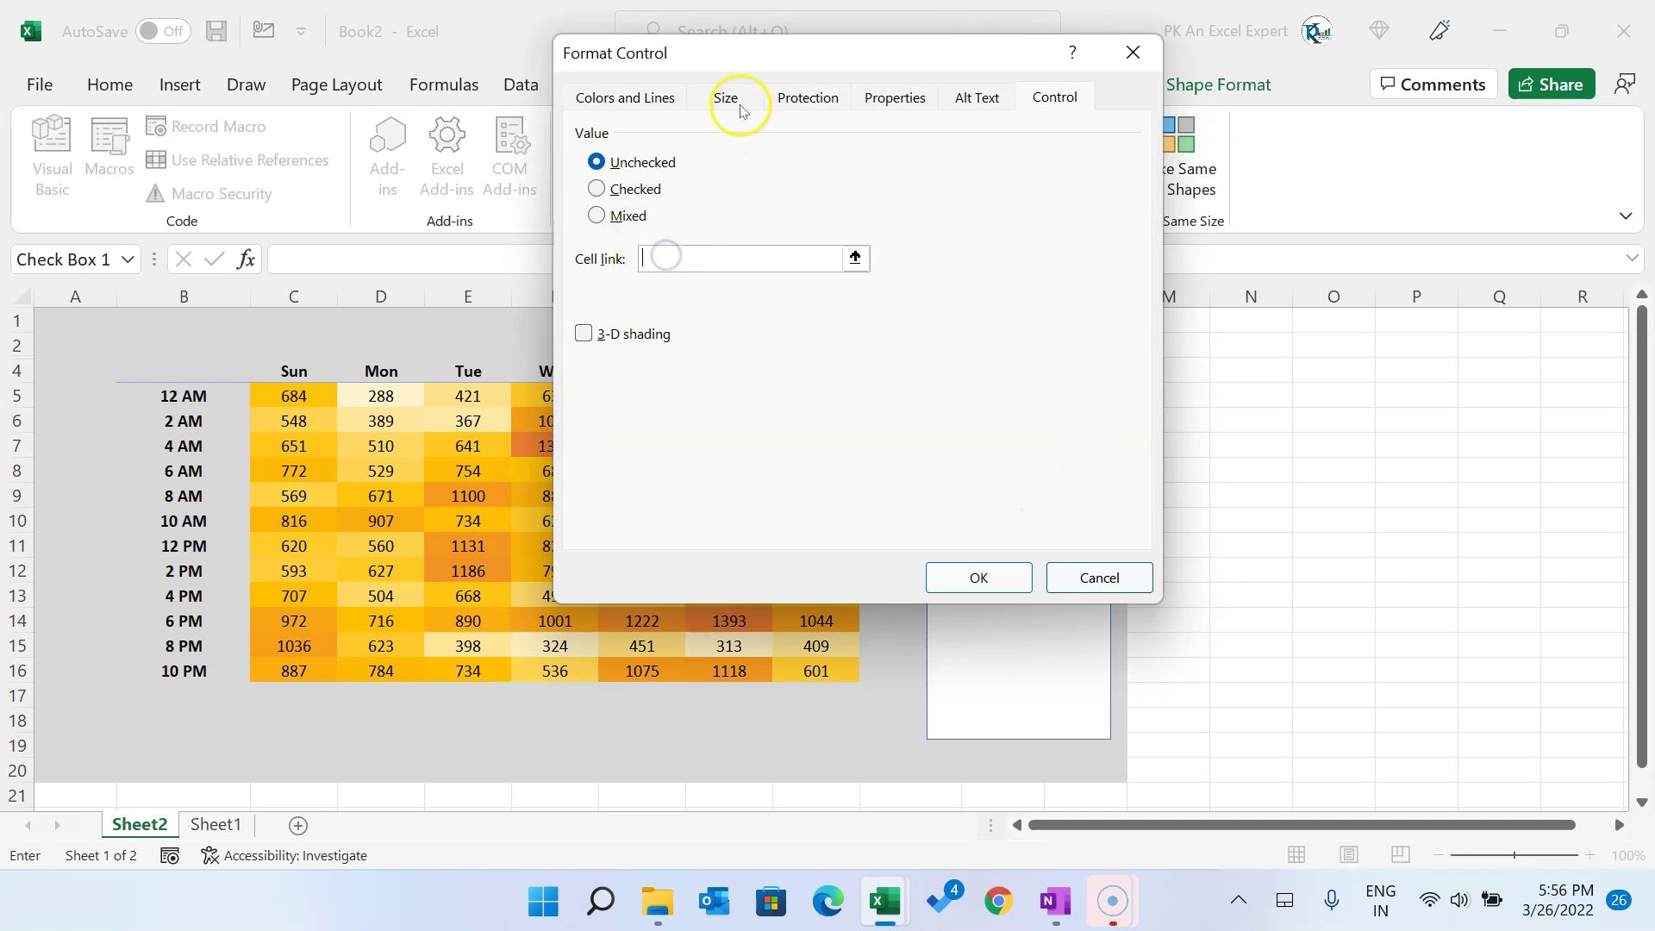
drag(771, 58, 505, 423)
click(826, 320)
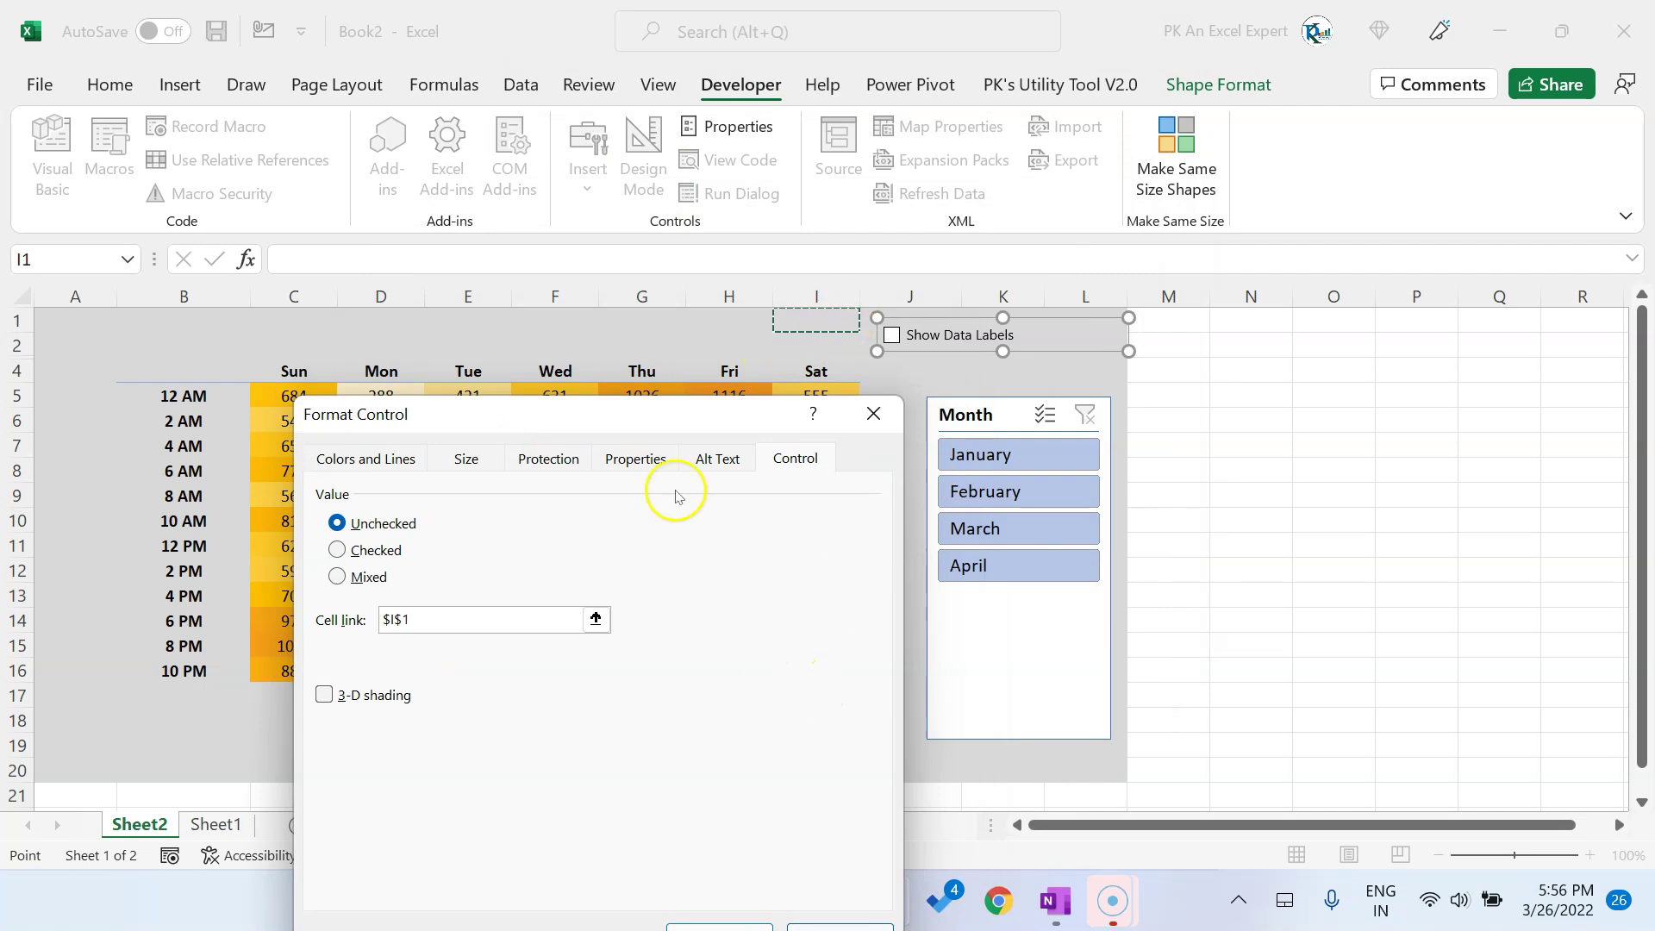
drag(639, 415, 792, 272)
click(869, 790)
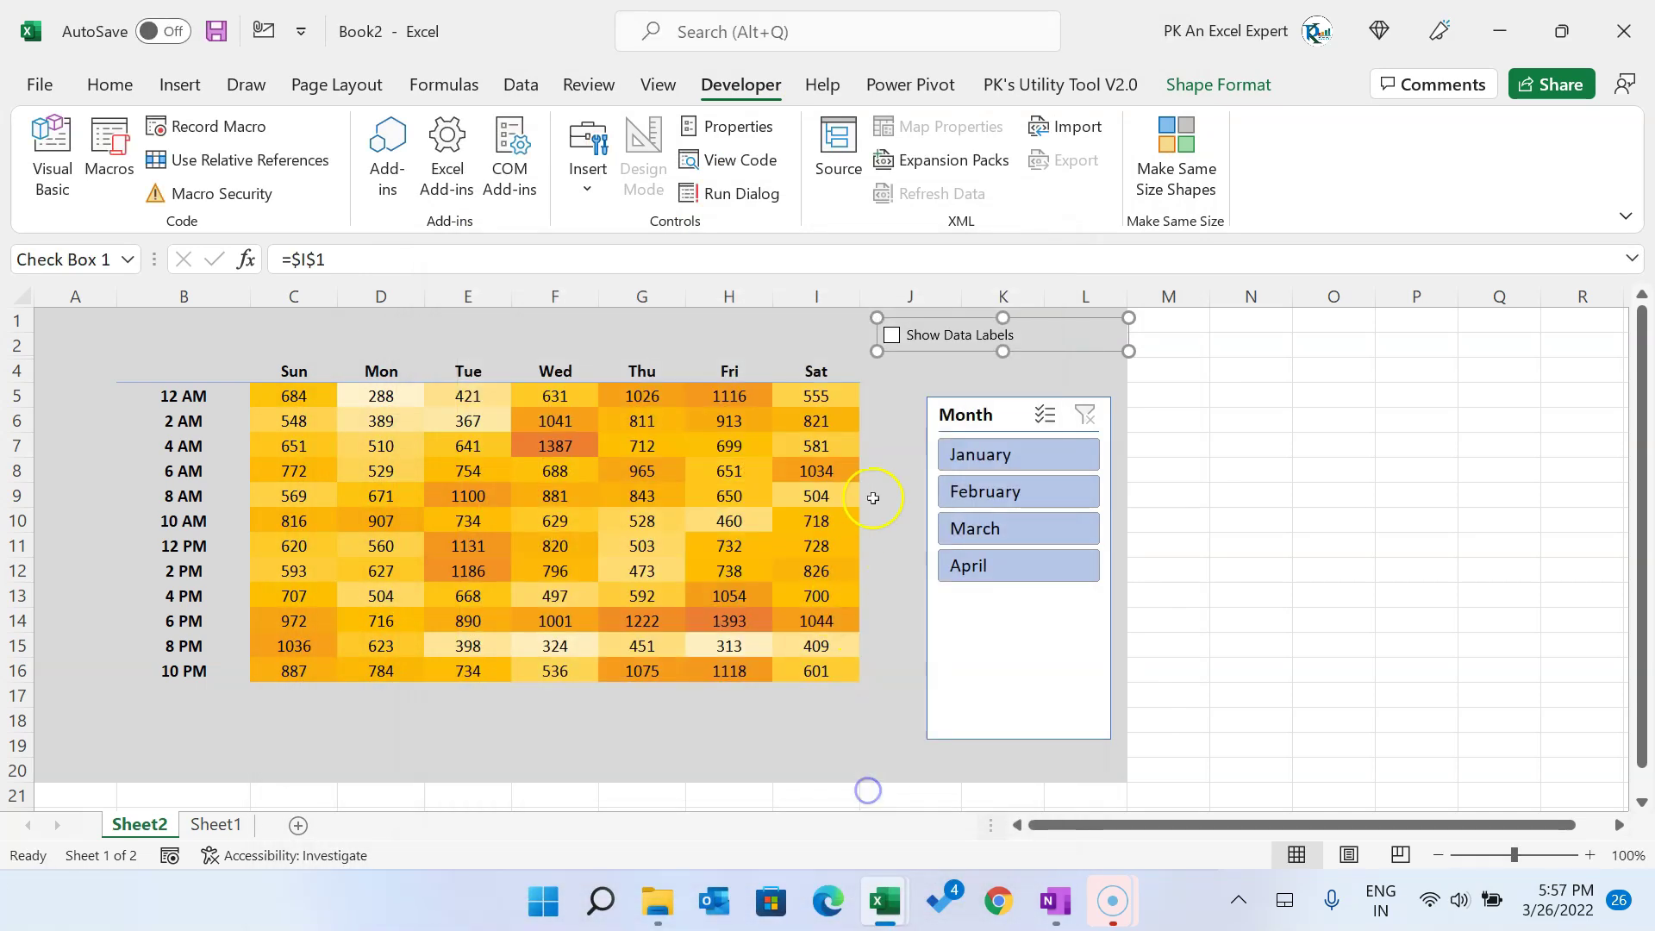
click(909, 399)
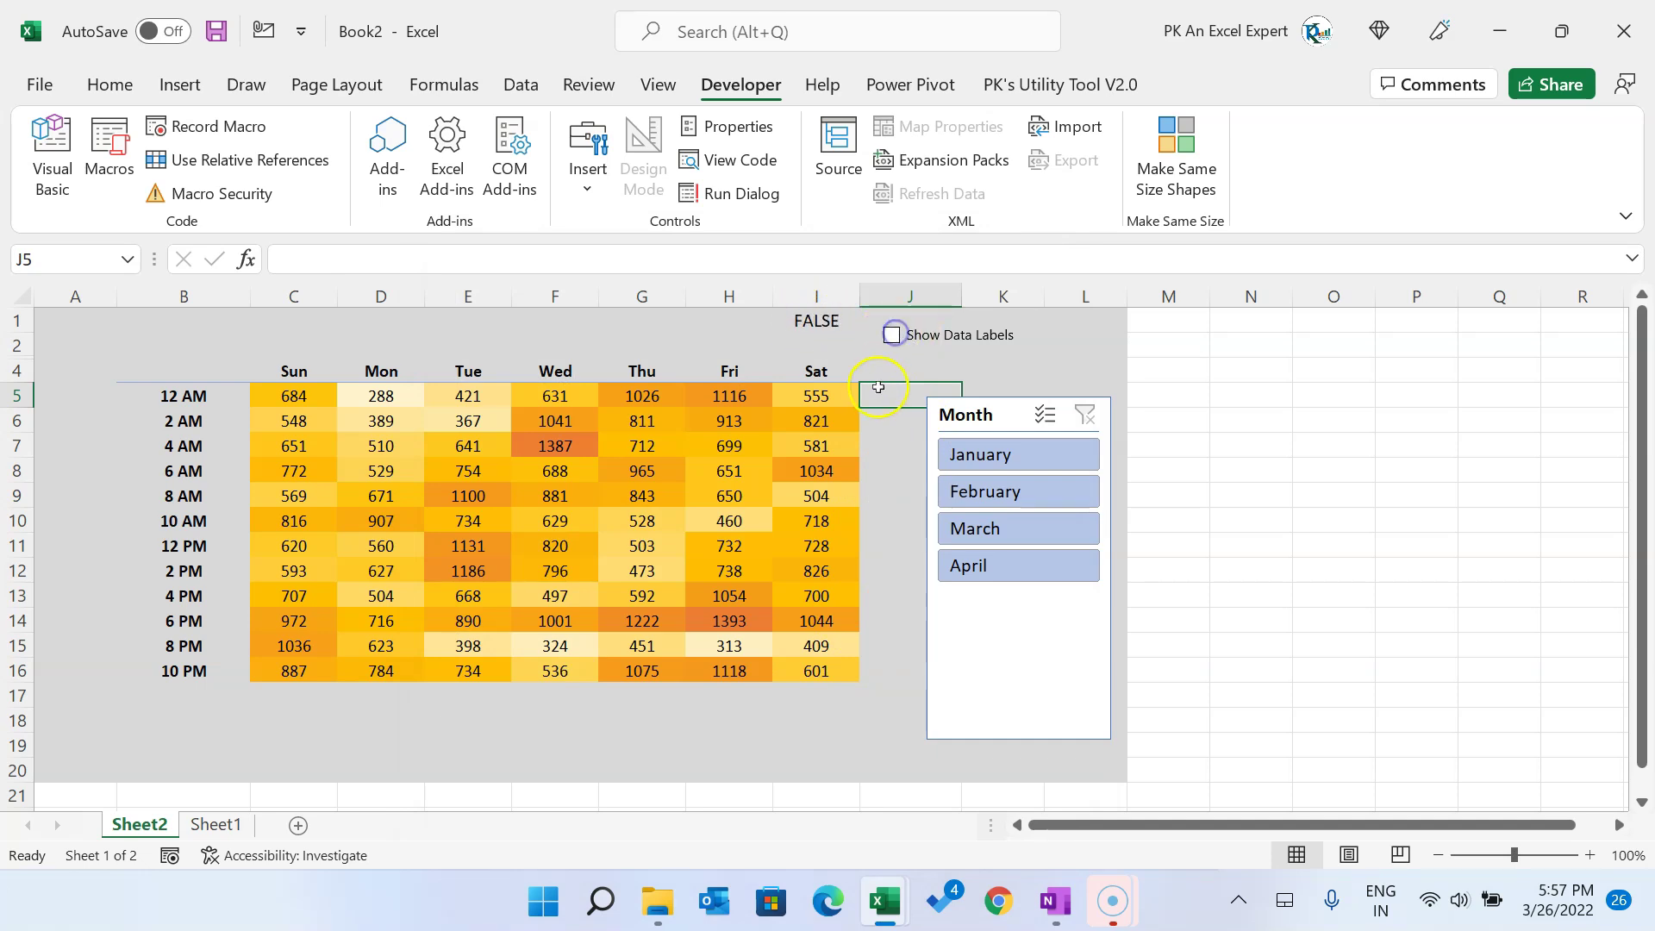
click(889, 420)
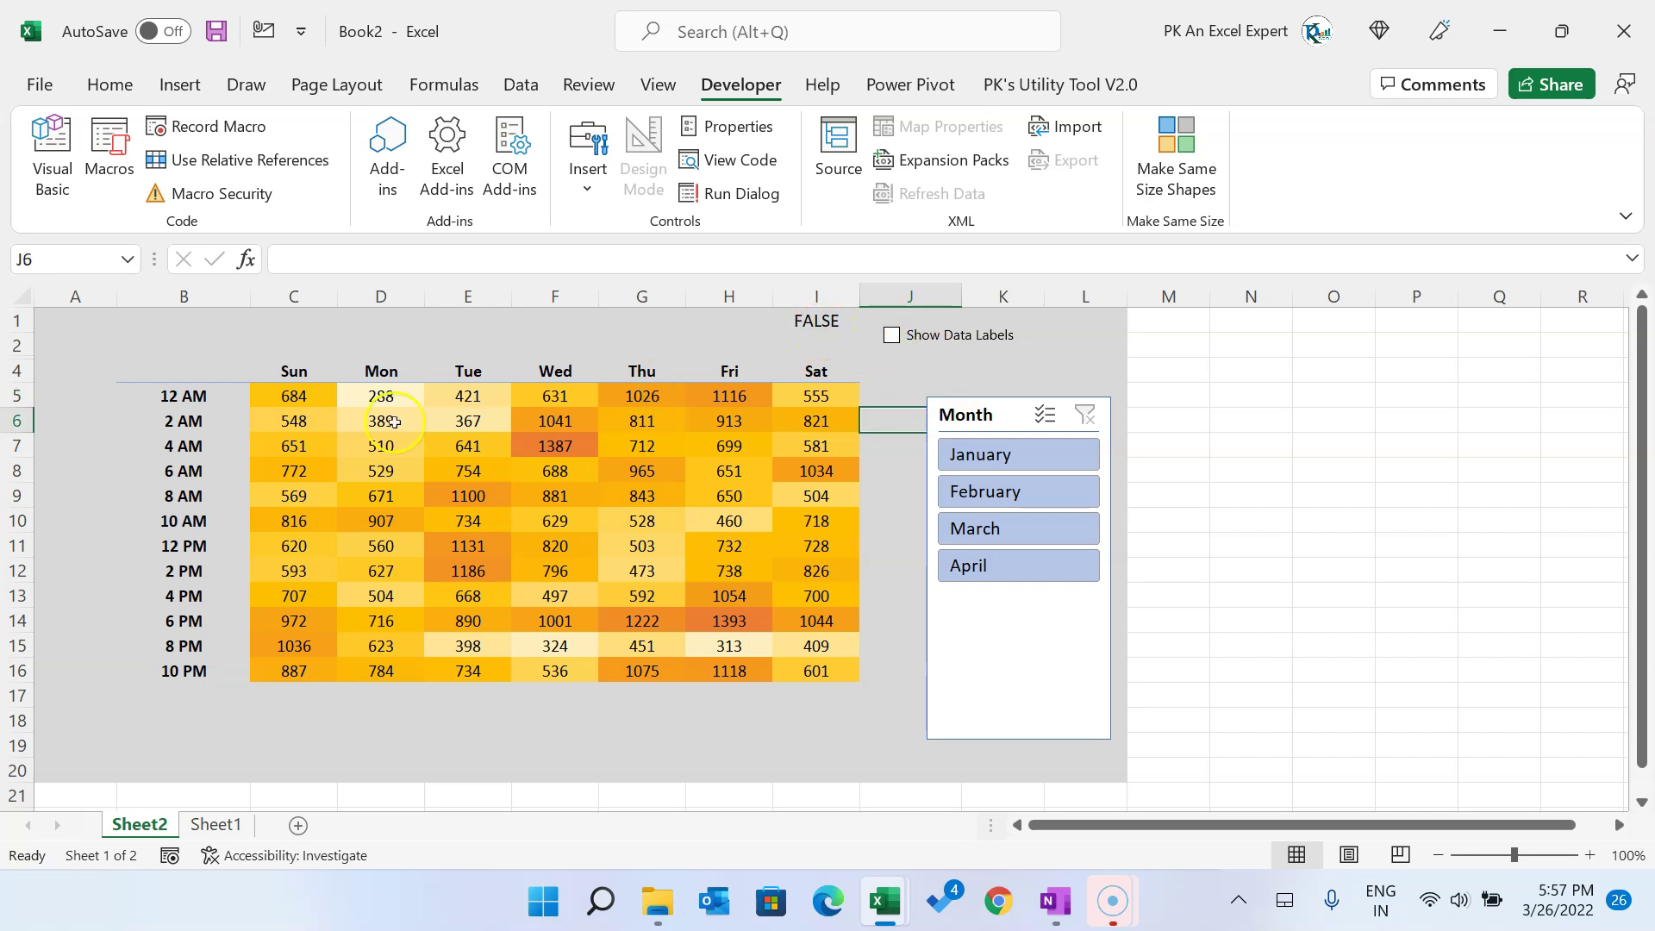
drag(281, 396, 813, 669)
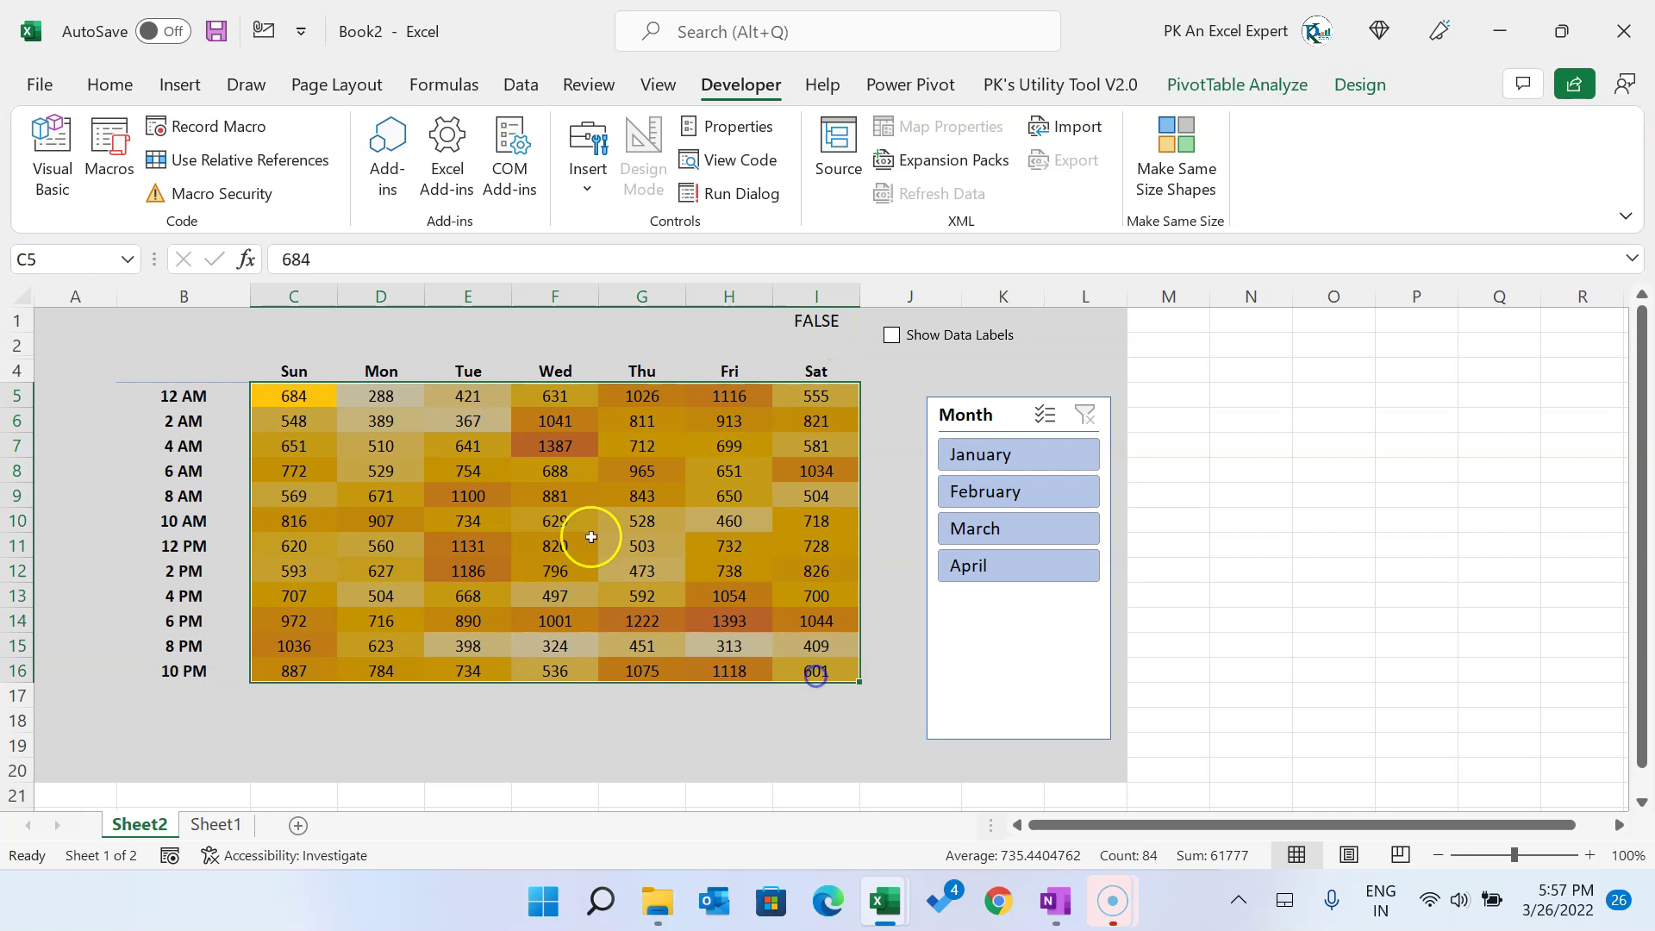
Step: Select the heat map values C5:I16 and start a new conditional formatting rule
drag(298, 402, 813, 669)
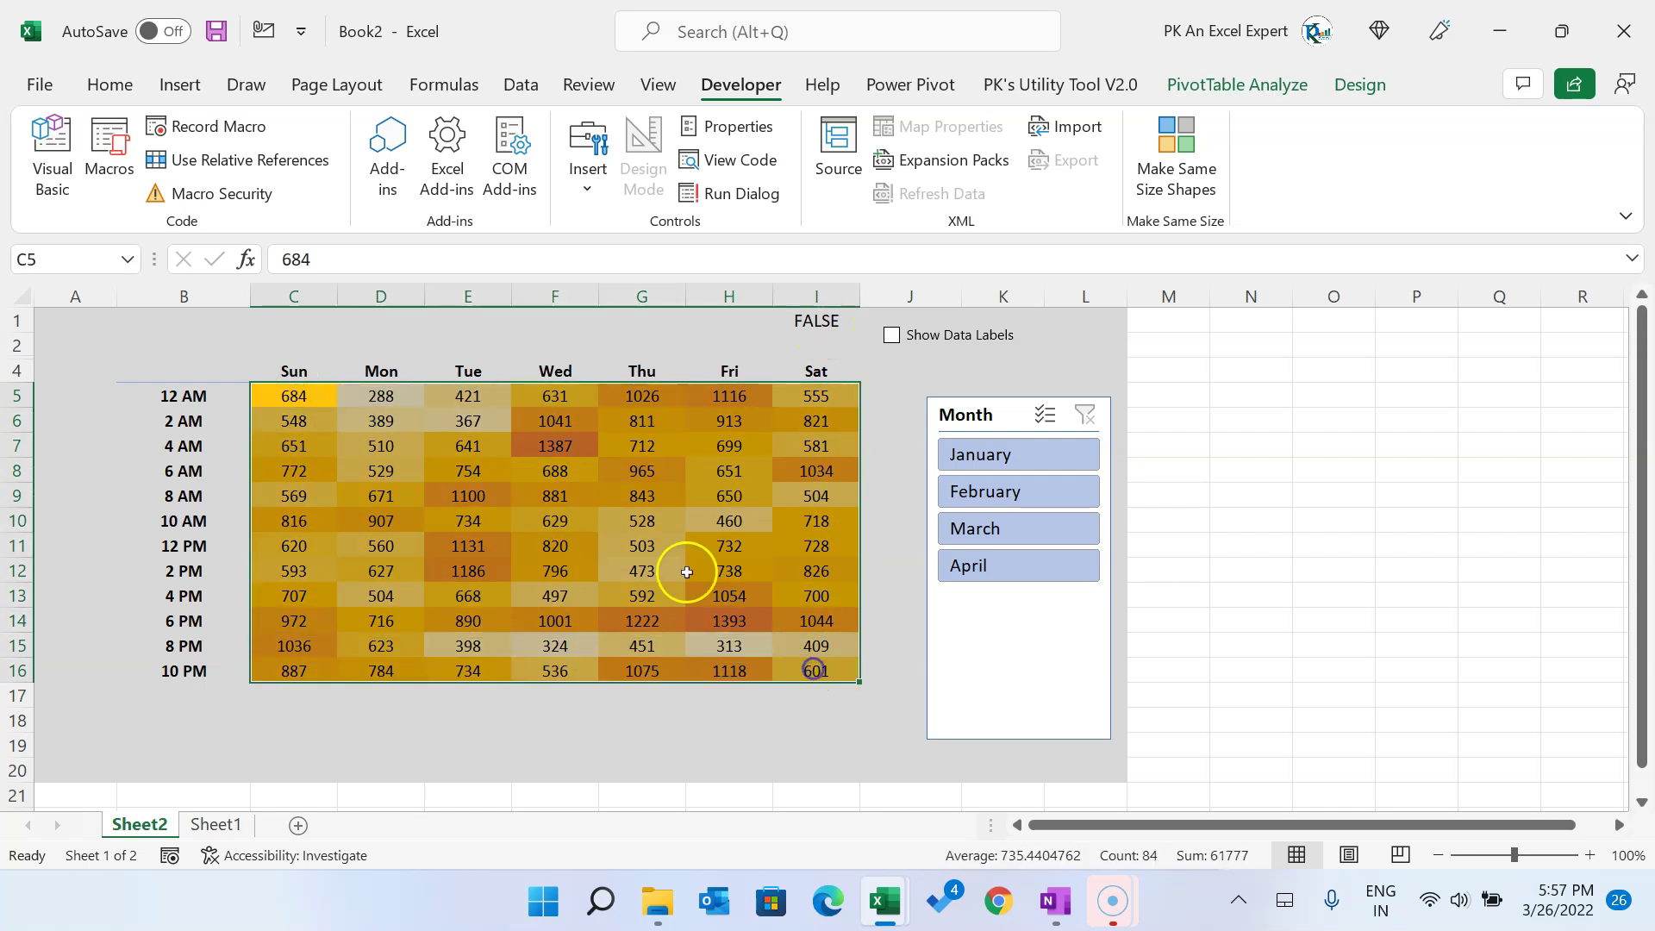
click(138, 93)
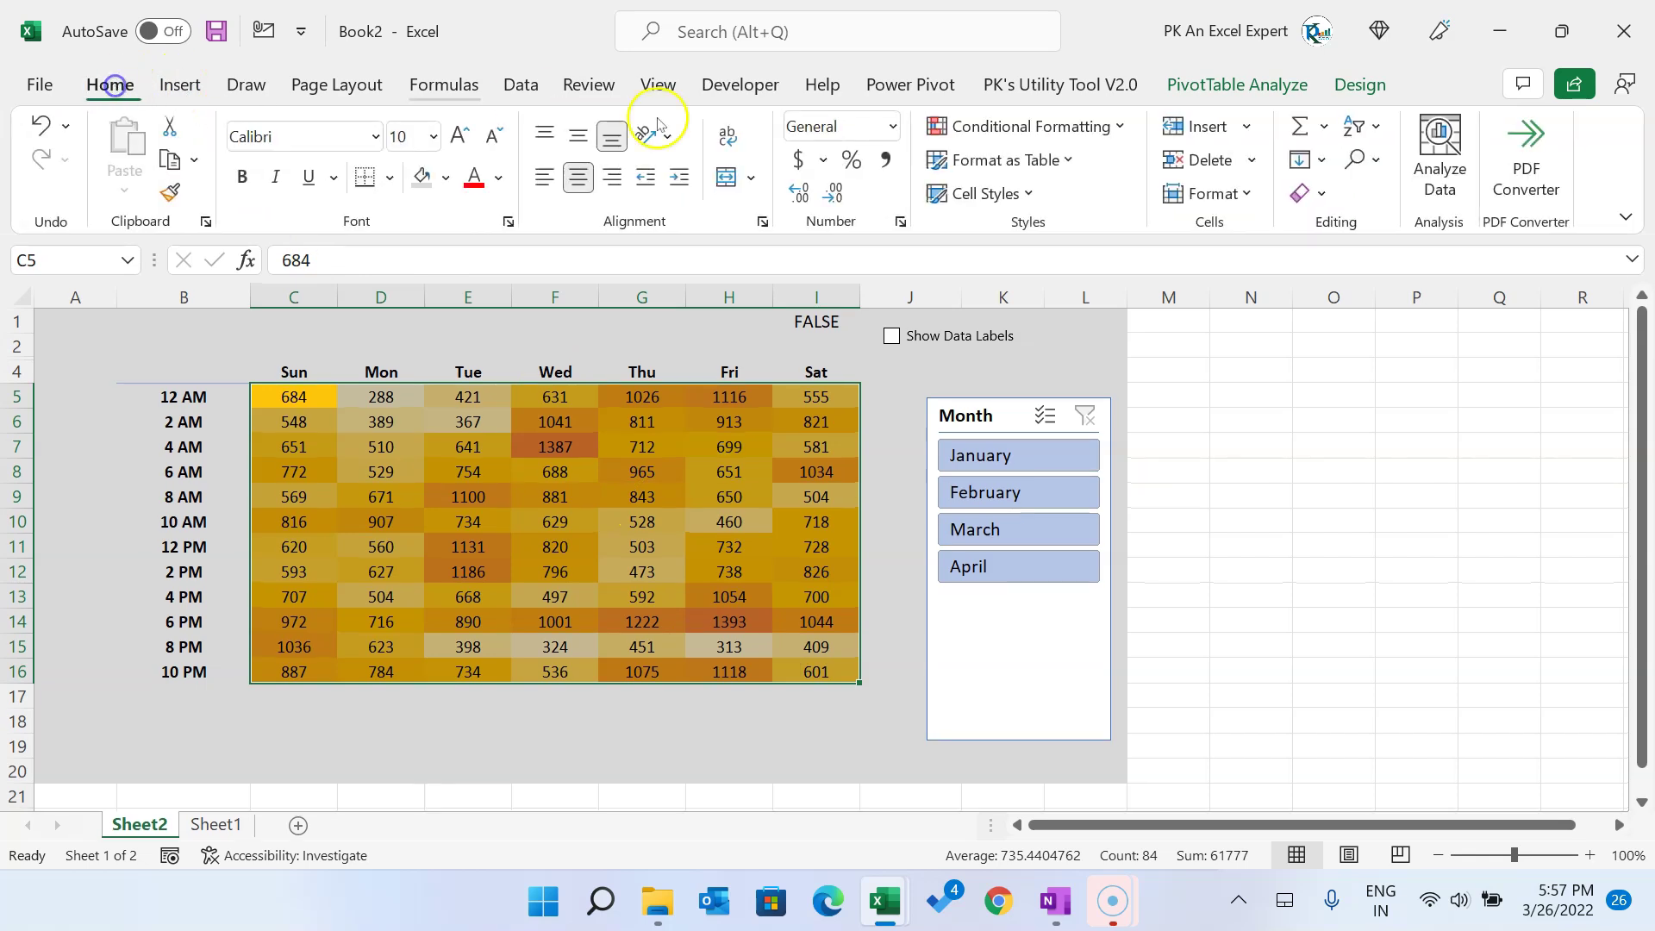
click(1112, 126)
click(1043, 473)
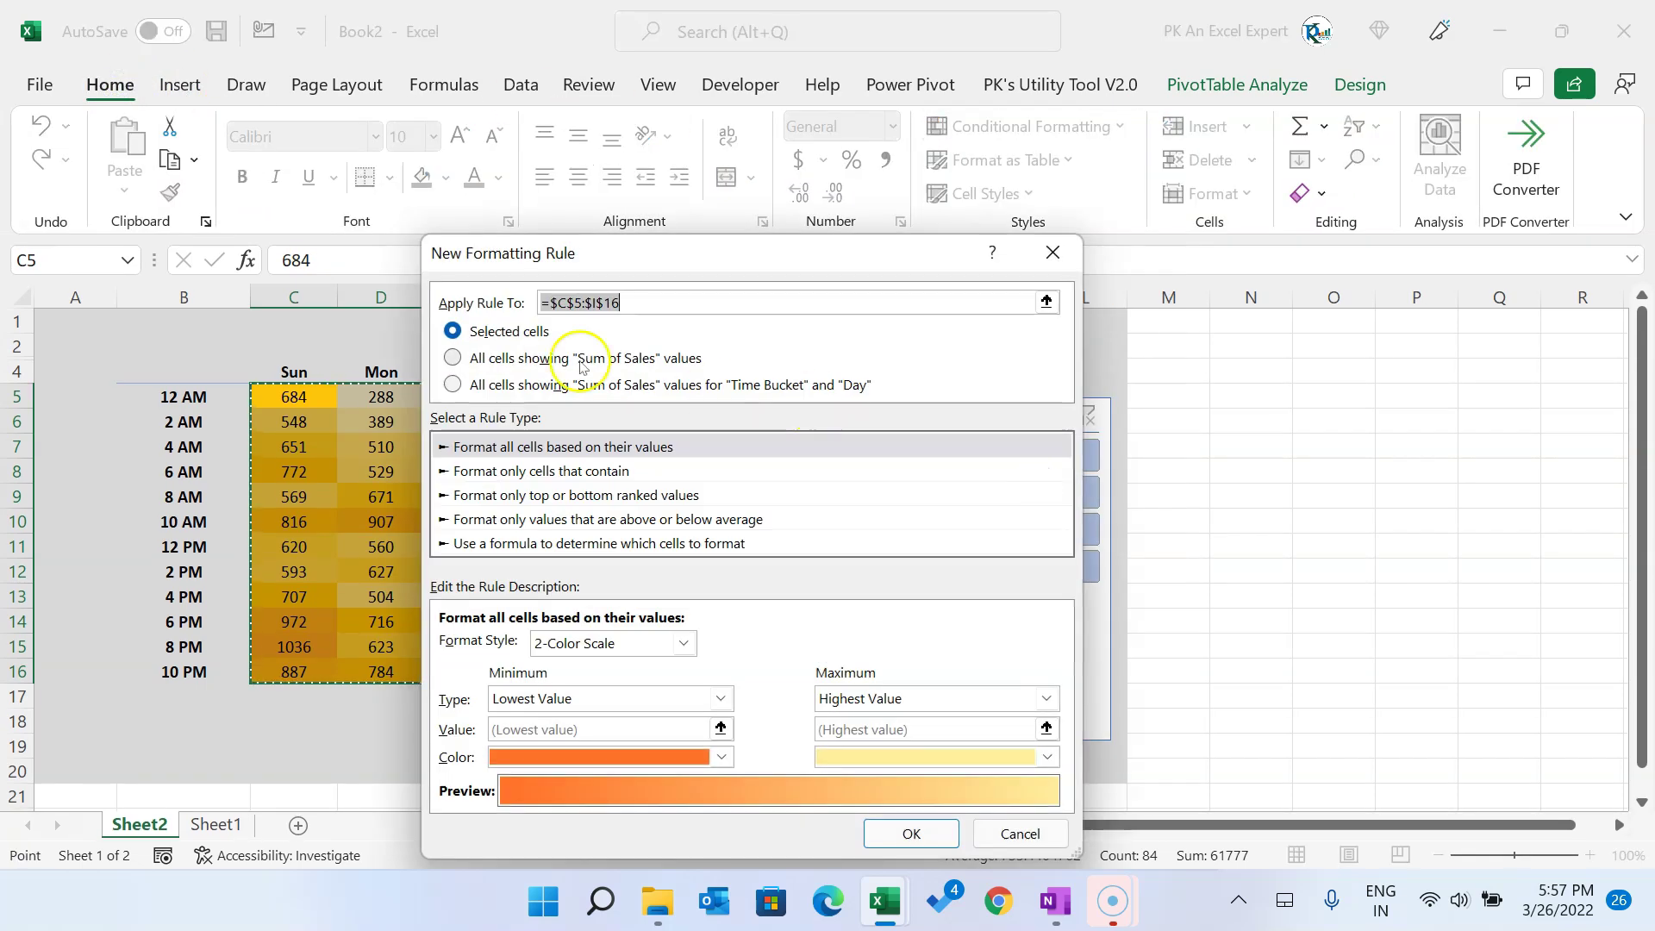
Step: Make it a formula rule for all Sum of Sales cells, entering =$I$1=False
drag(676, 240, 964, 75)
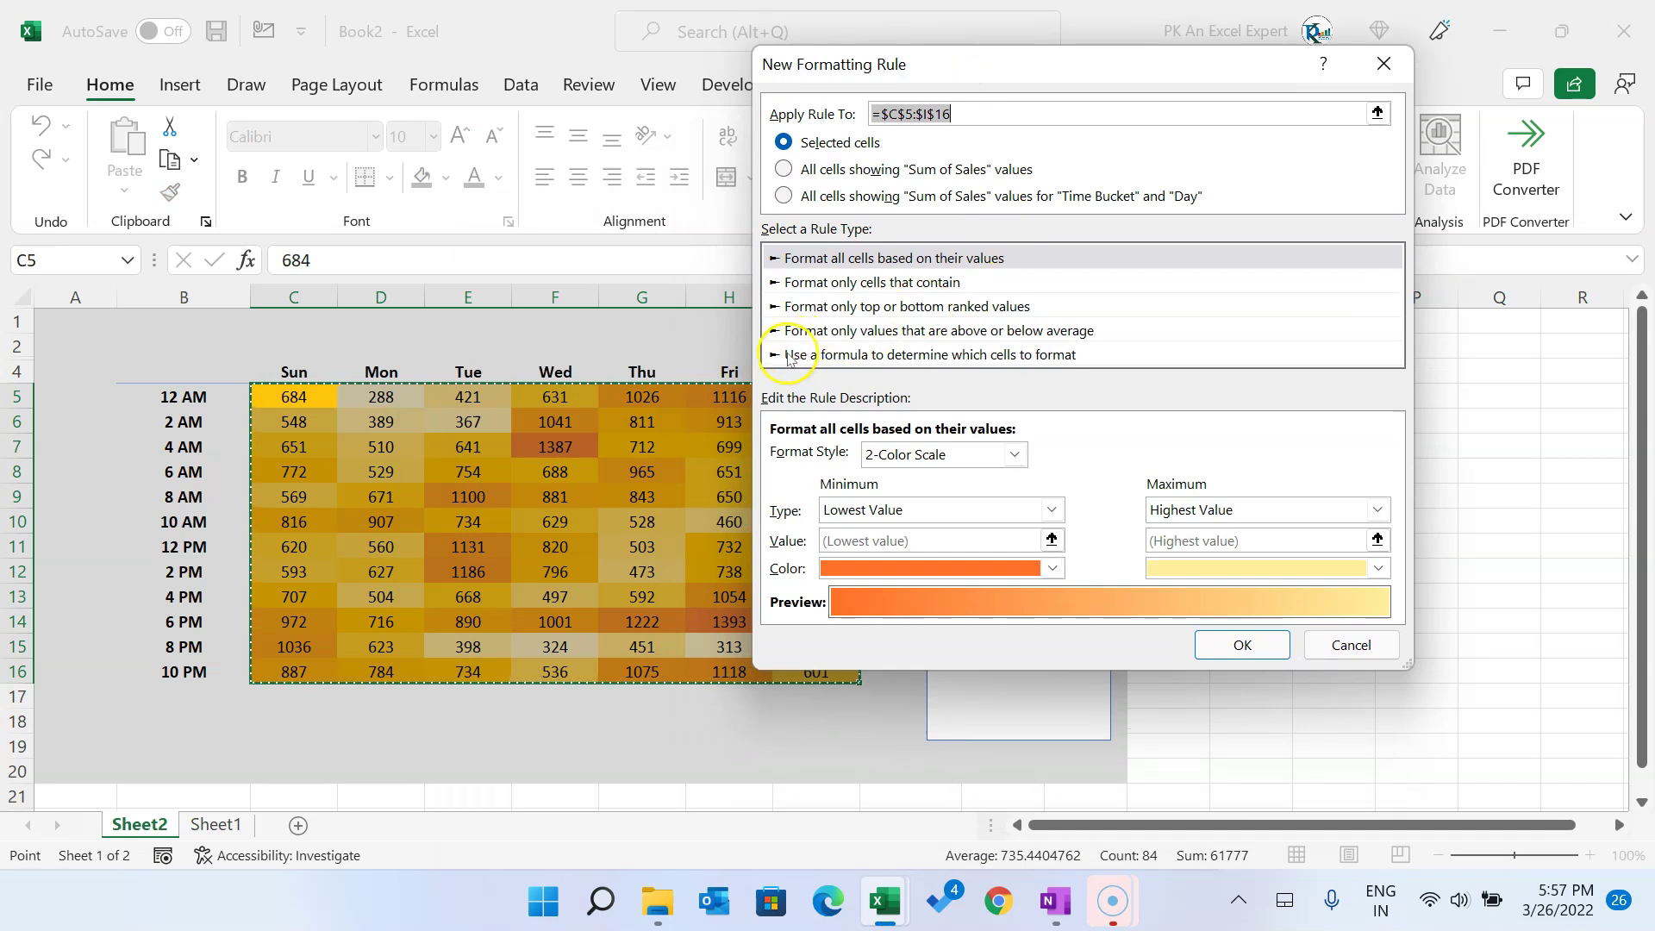
click(1044, 356)
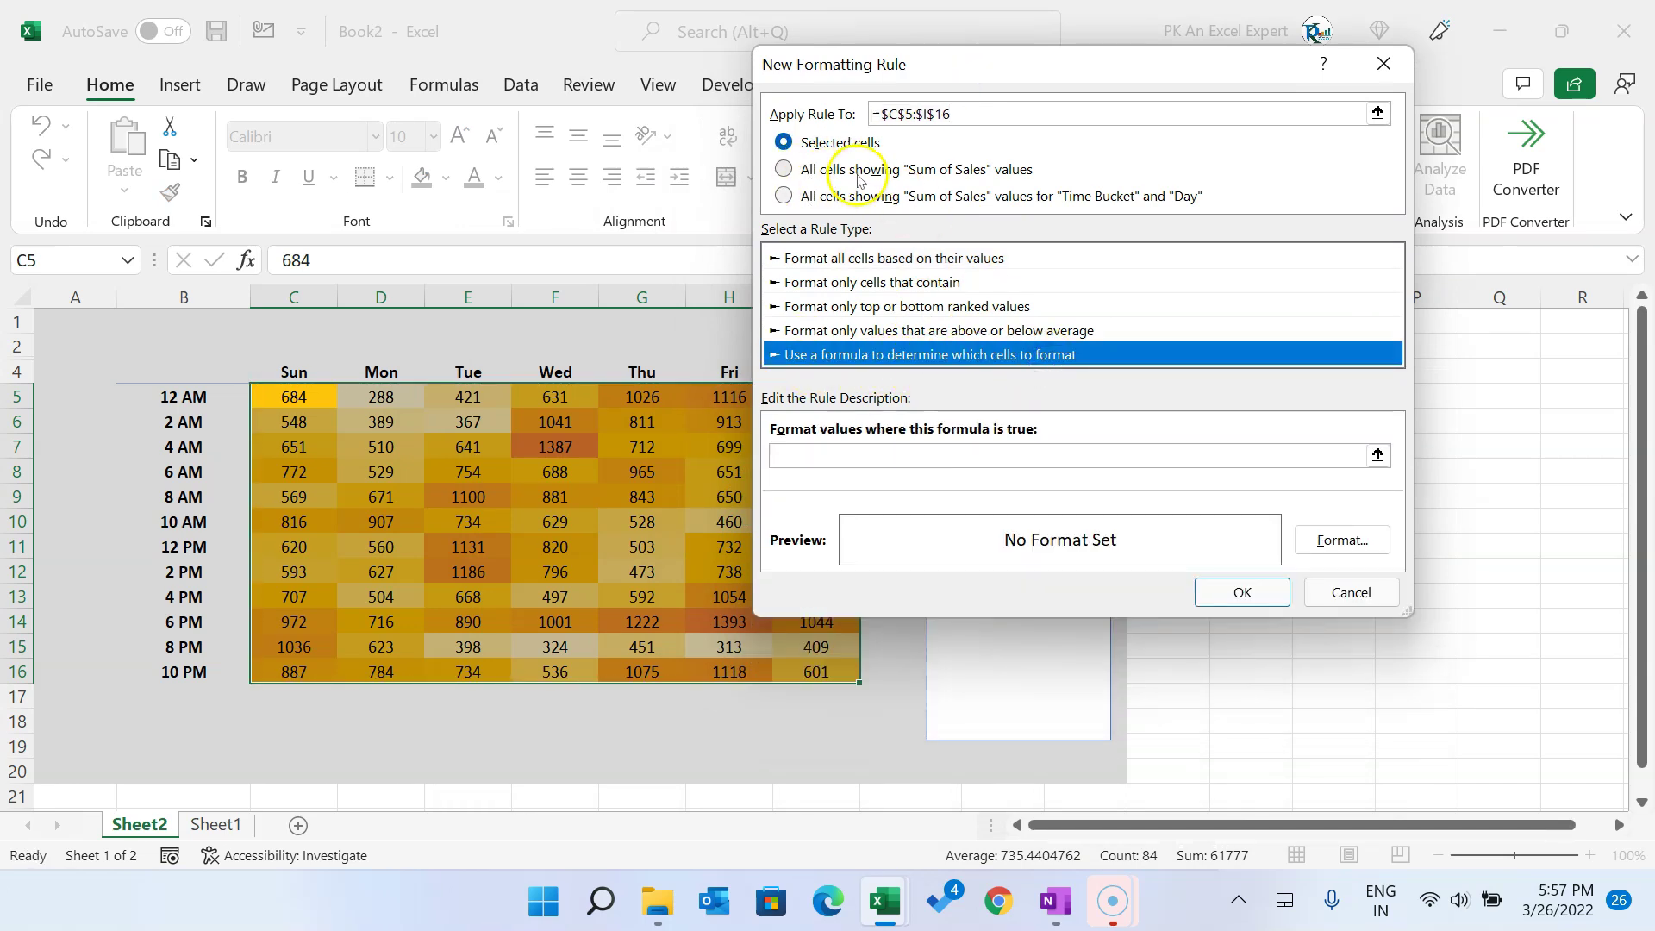
click(974, 170)
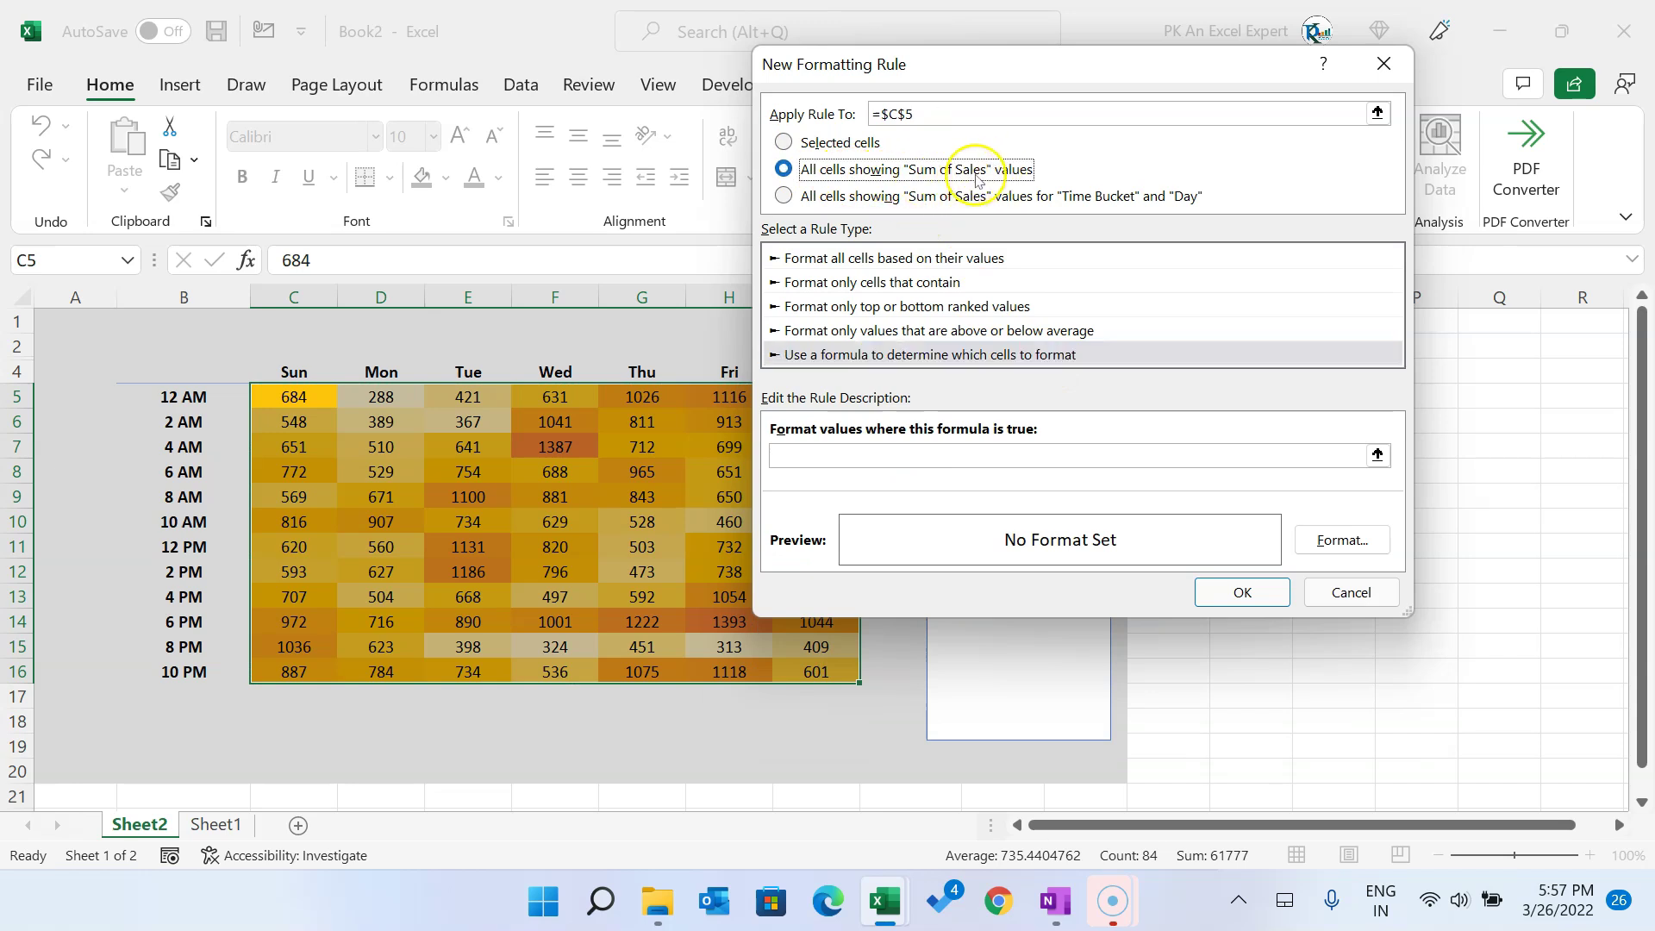
click(862, 456)
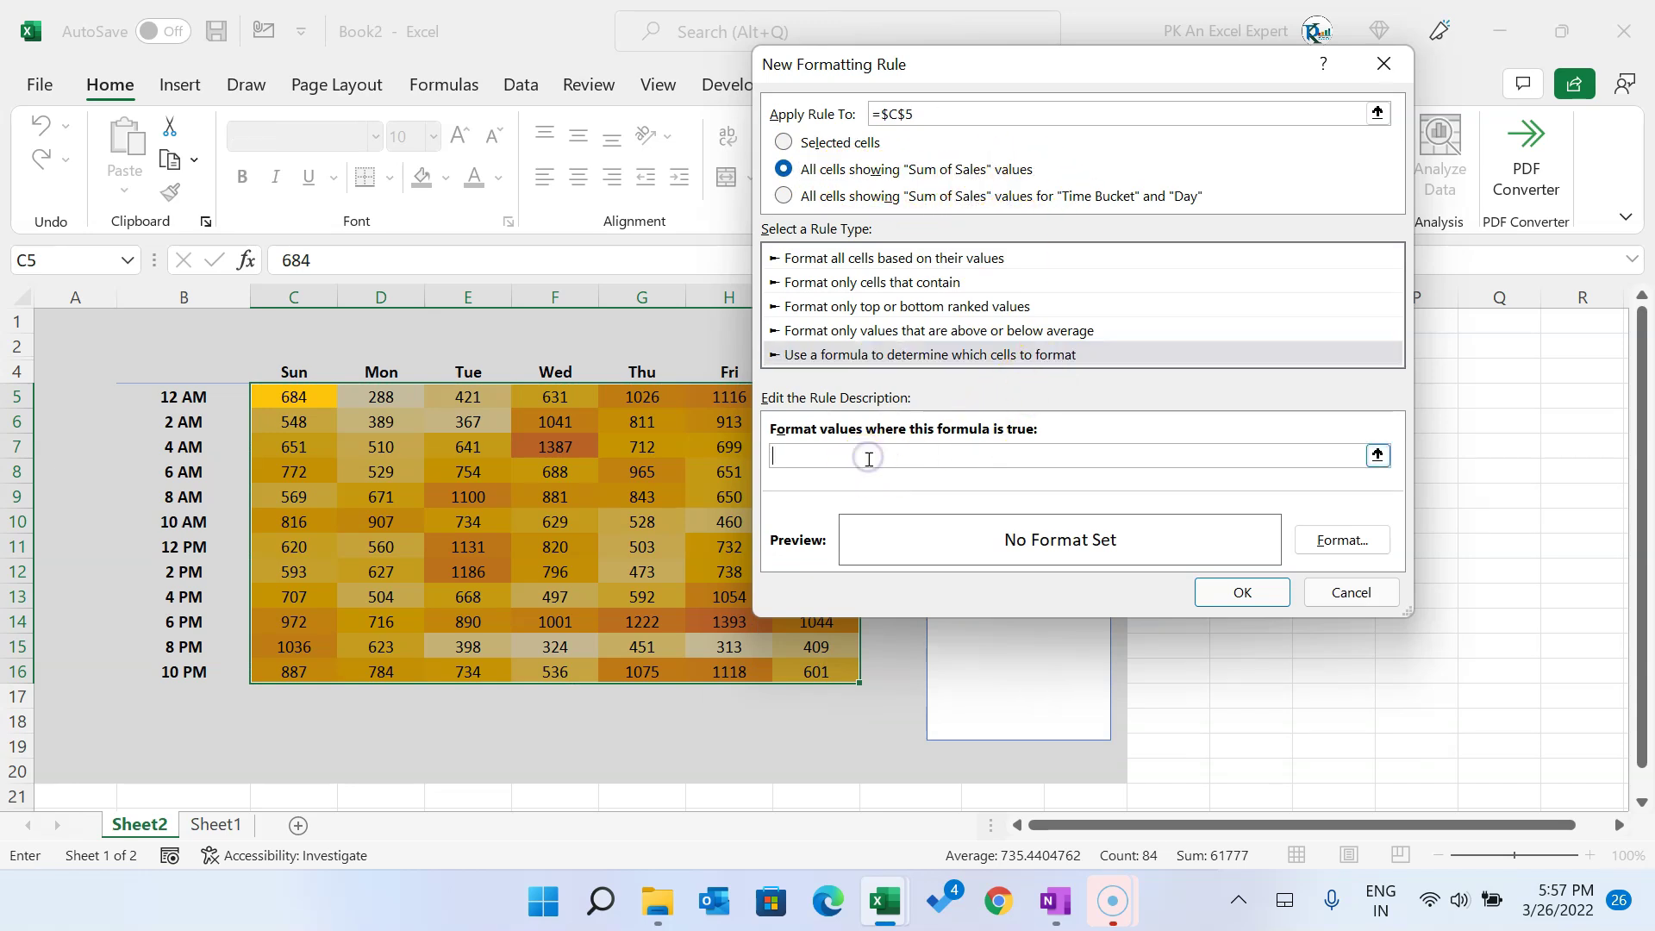
drag(954, 84, 1152, 192)
text(=)
click(811, 326)
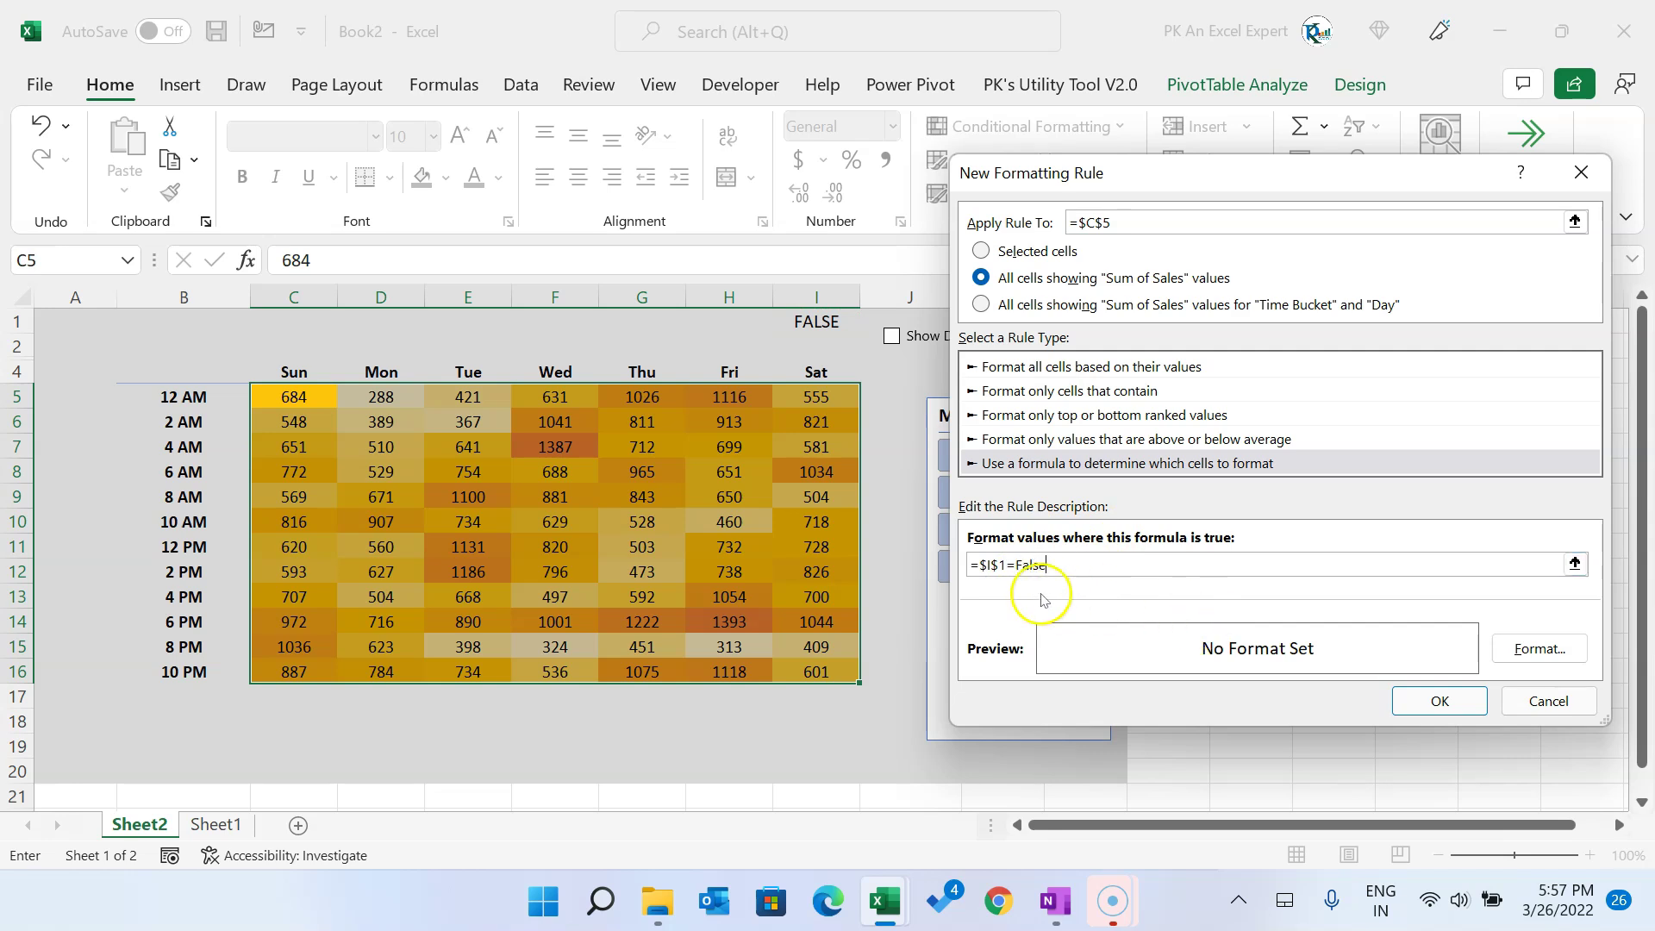
Step: Give the rule the custom number format ;;; and confirm it
click(1543, 650)
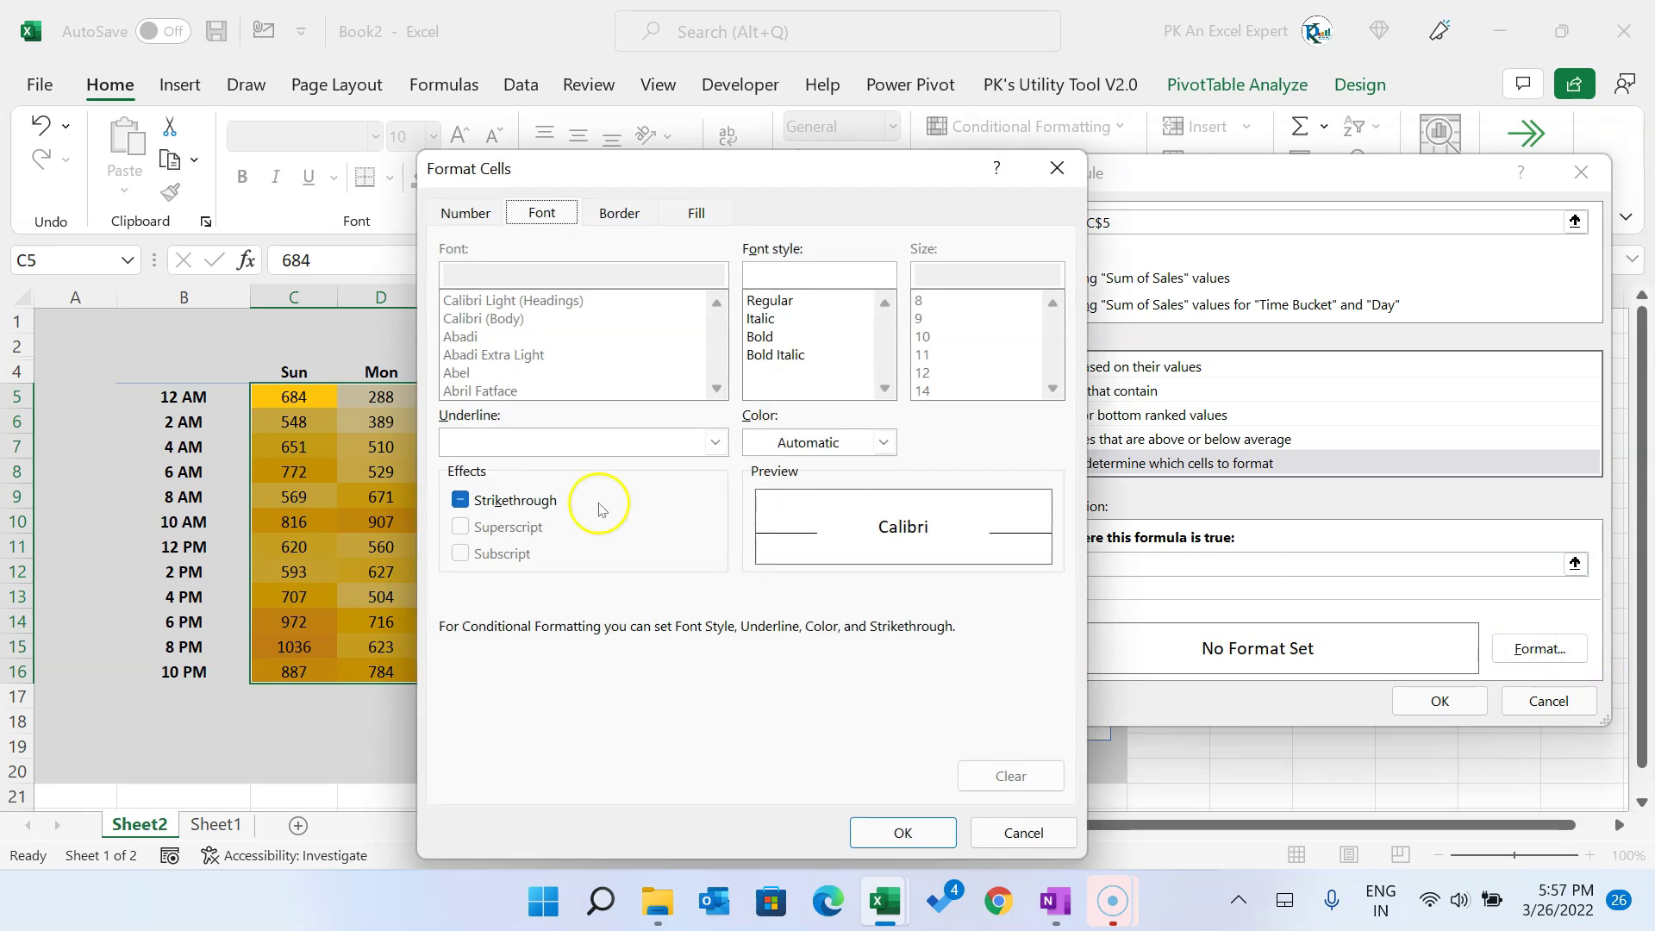
click(466, 213)
click(472, 471)
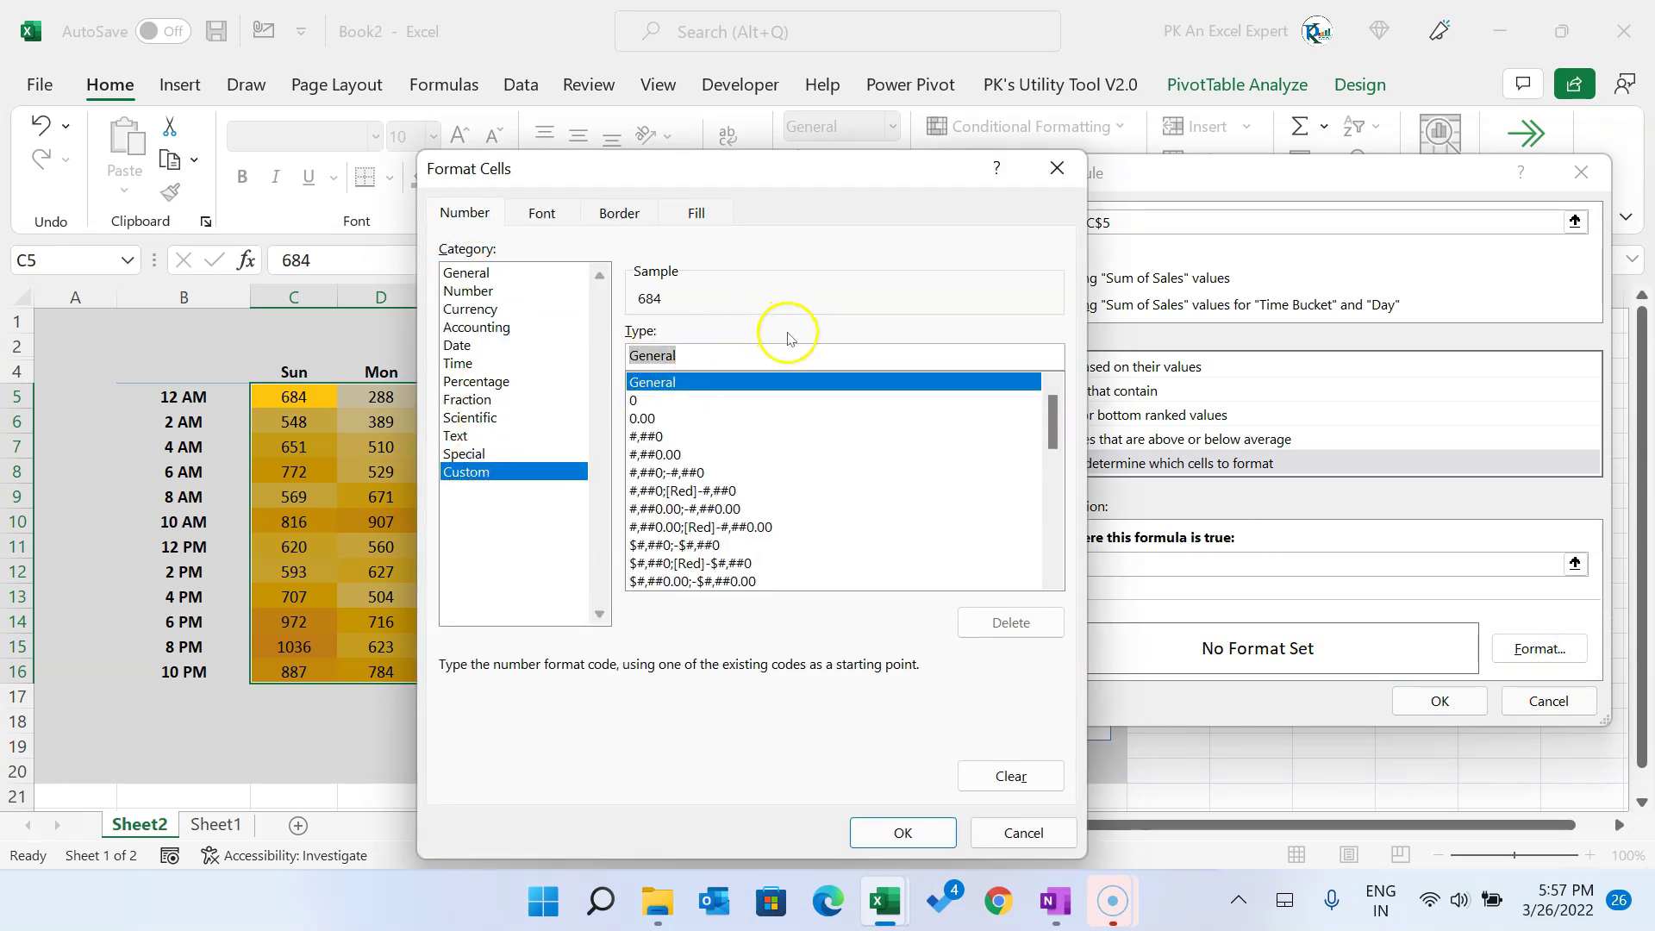
text(;;;)
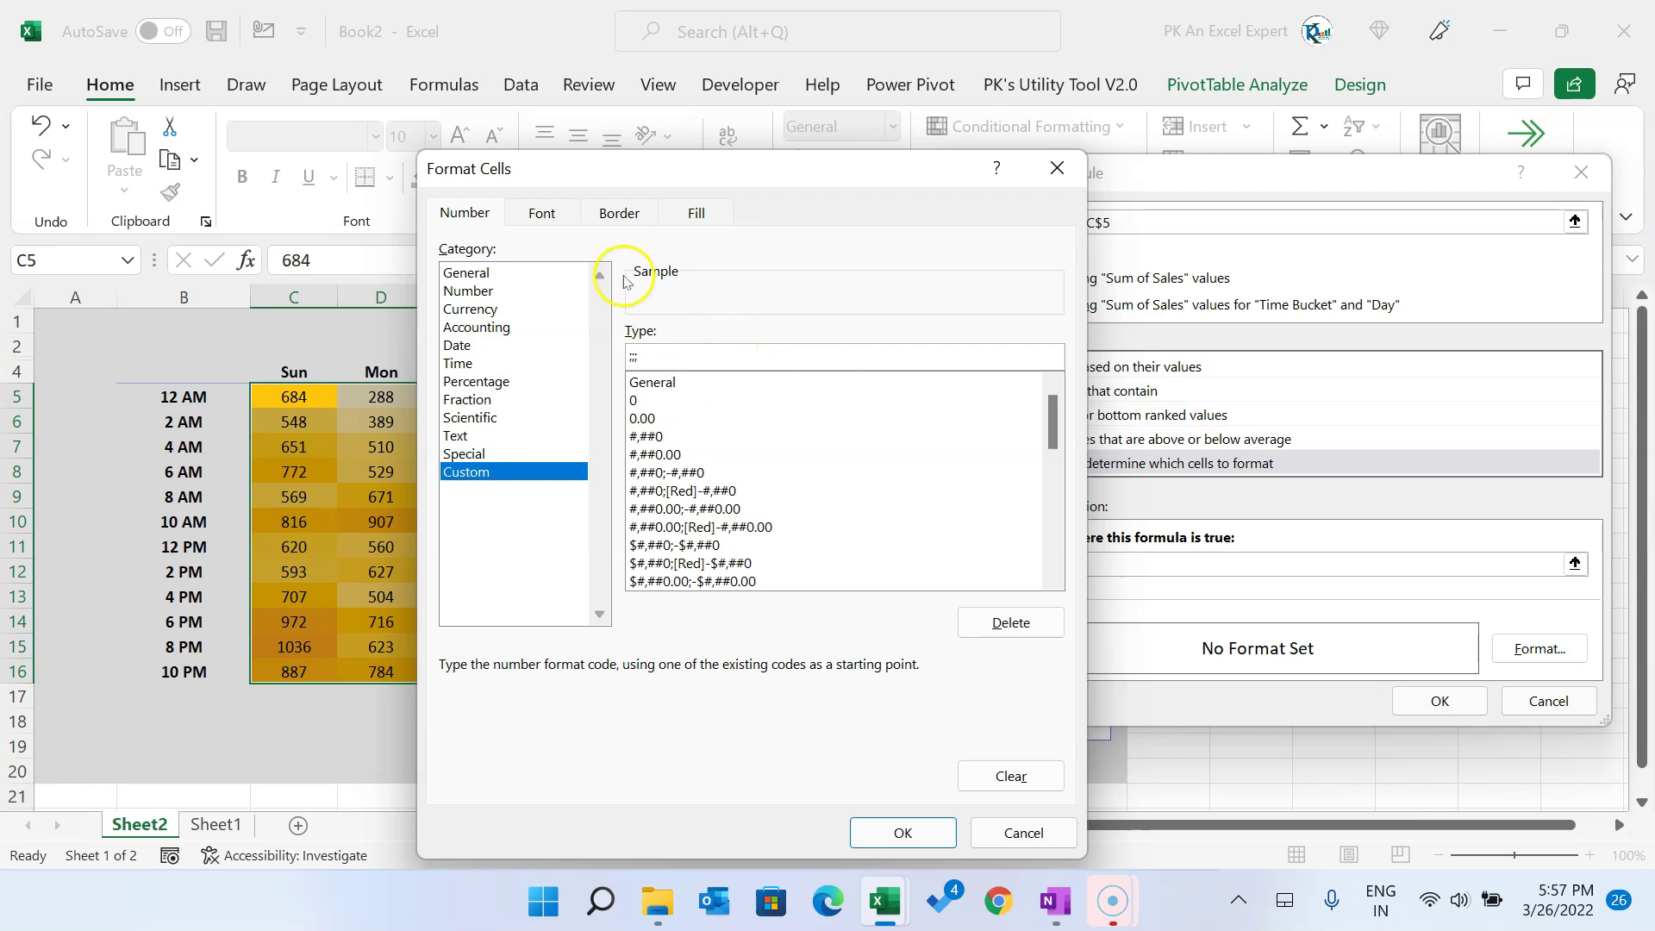
click(912, 833)
click(1435, 700)
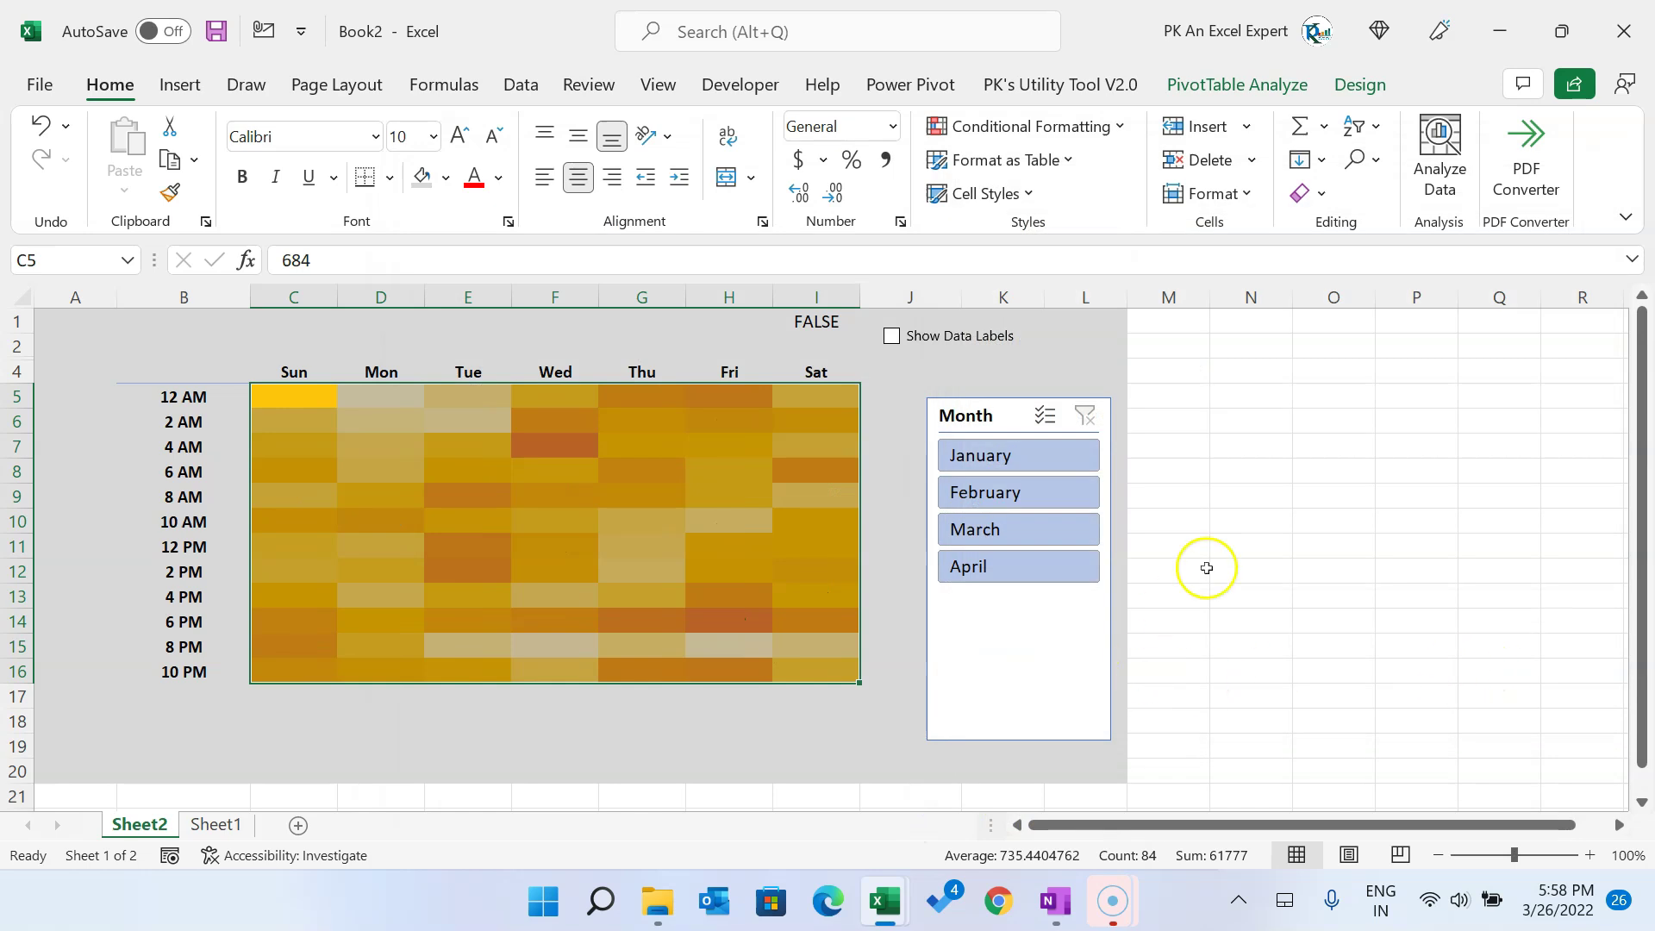
click(1268, 479)
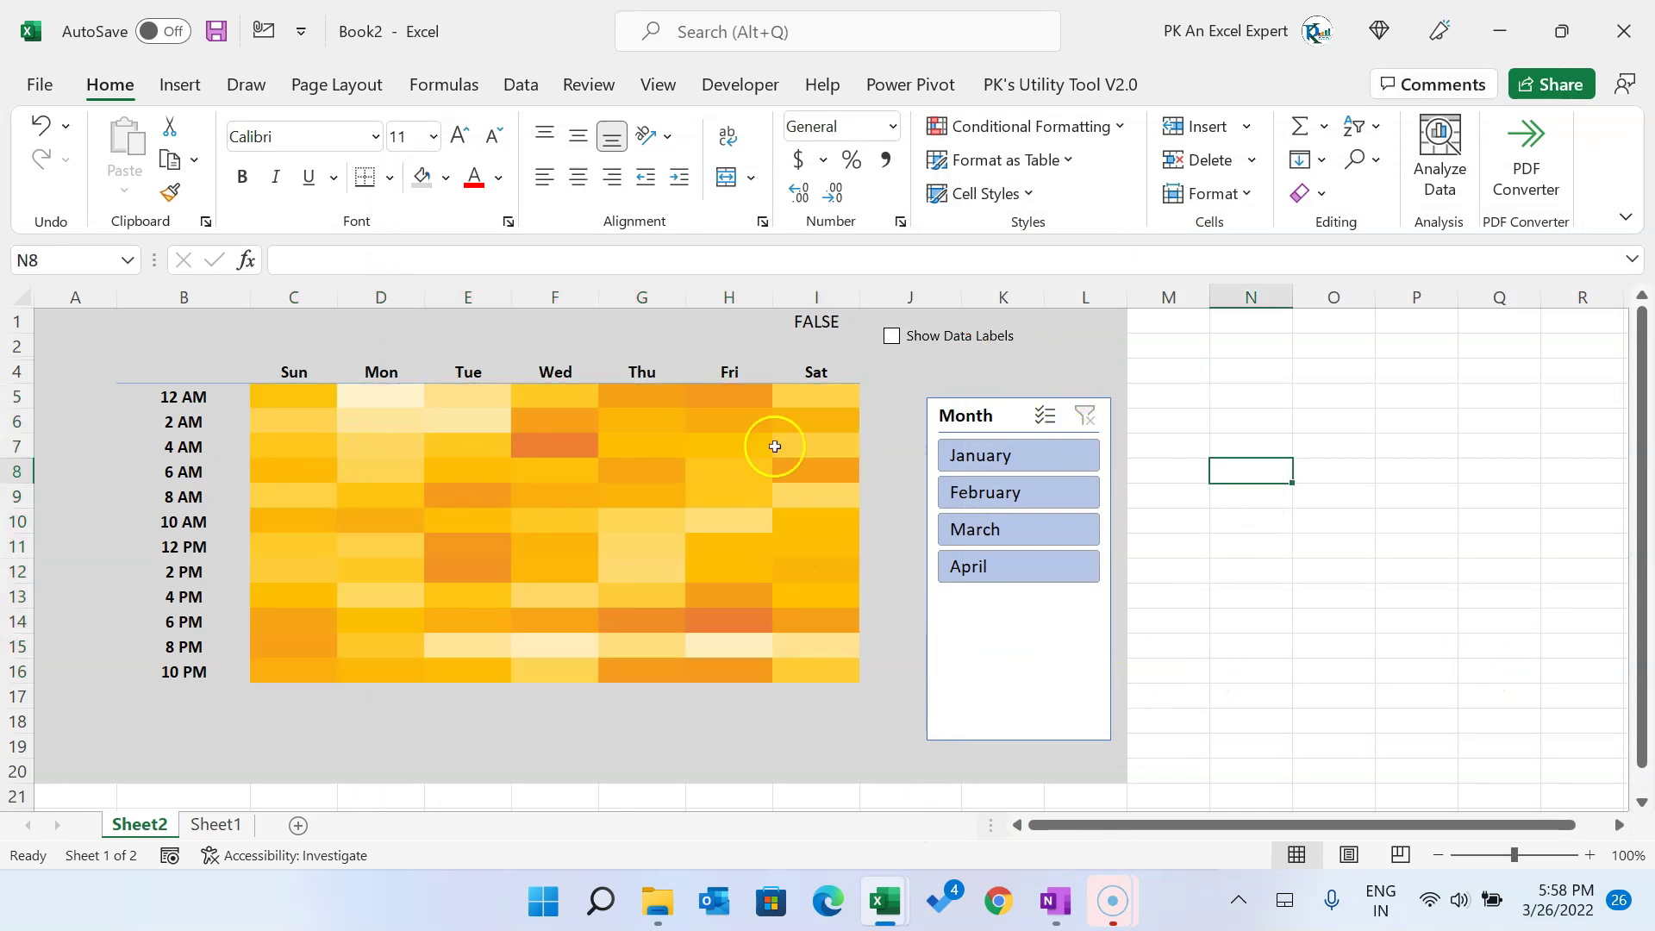
Step: Toggle Show Data Labels on and off twice to test, then select the heat map cells
click(893, 337)
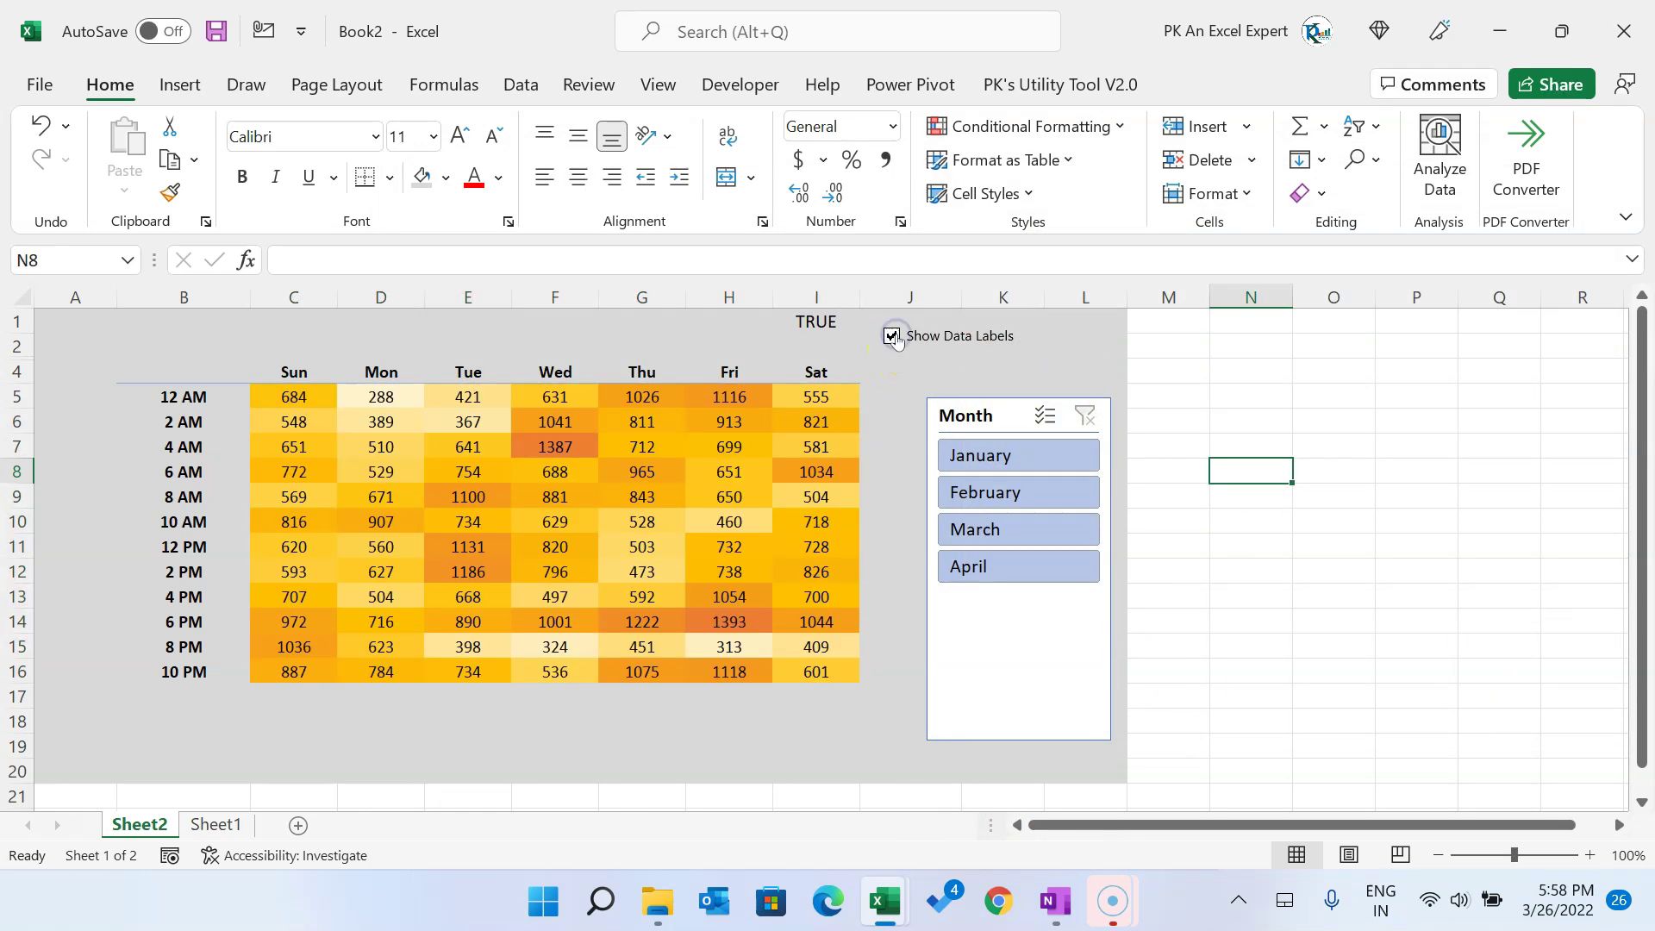
click(893, 337)
click(893, 337)
click(893, 337)
drag(284, 399, 789, 665)
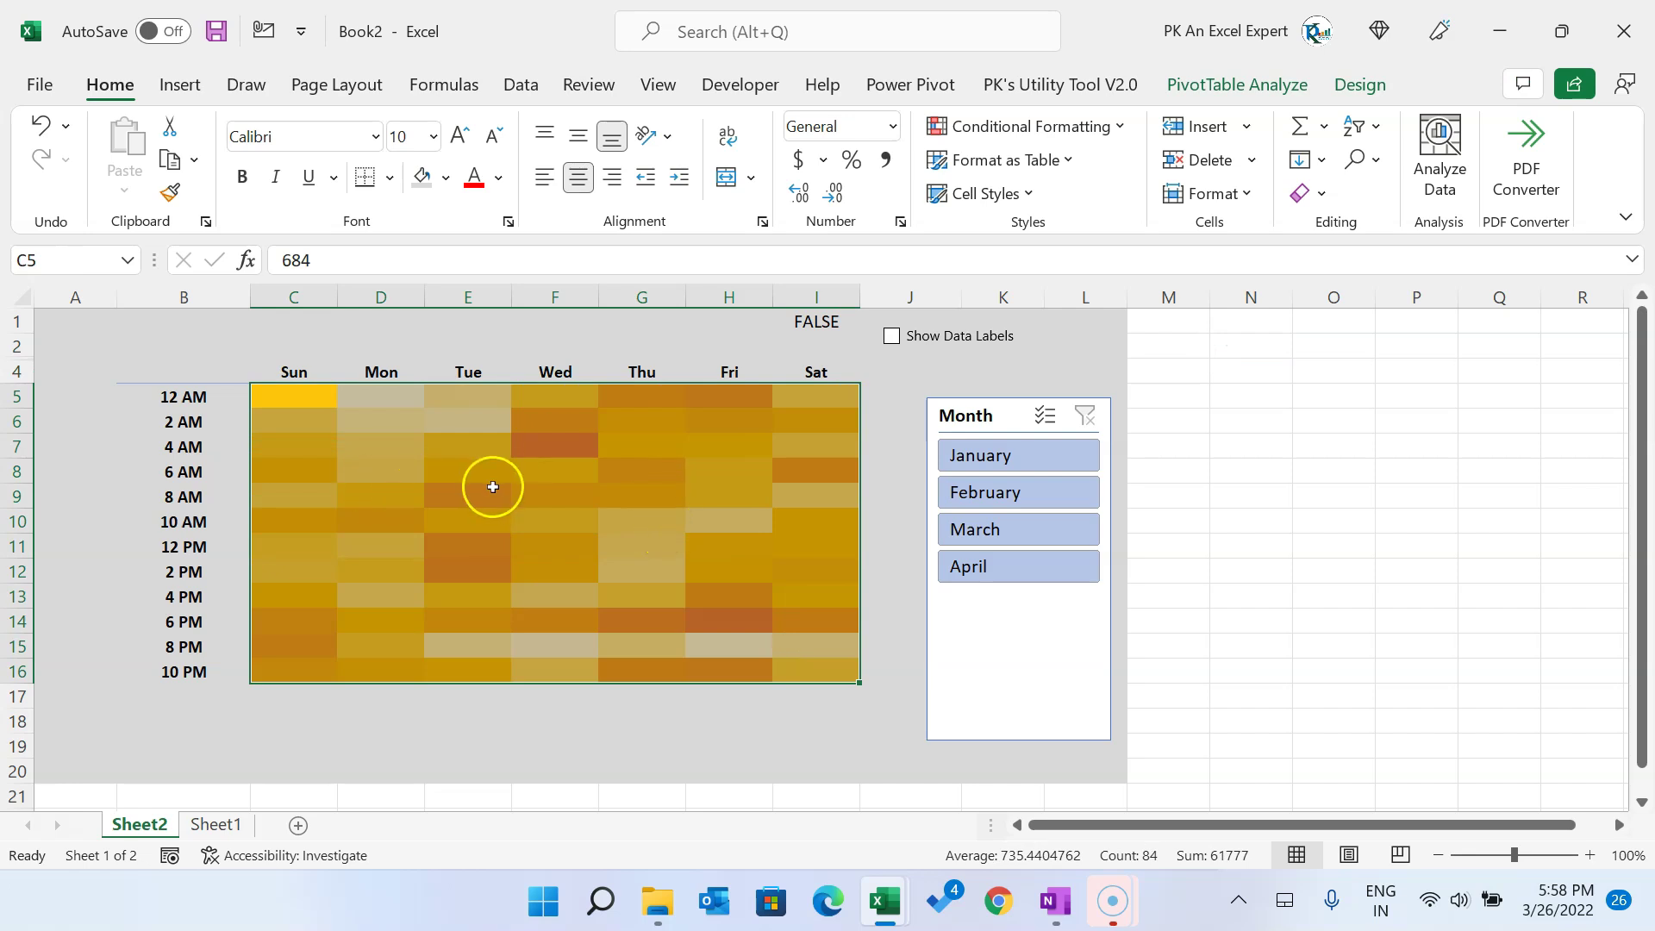
Step: Apply thick white Outline and Inside borders to the heat map cells via More Borders
click(390, 179)
scroll(543, 842, down, 3)
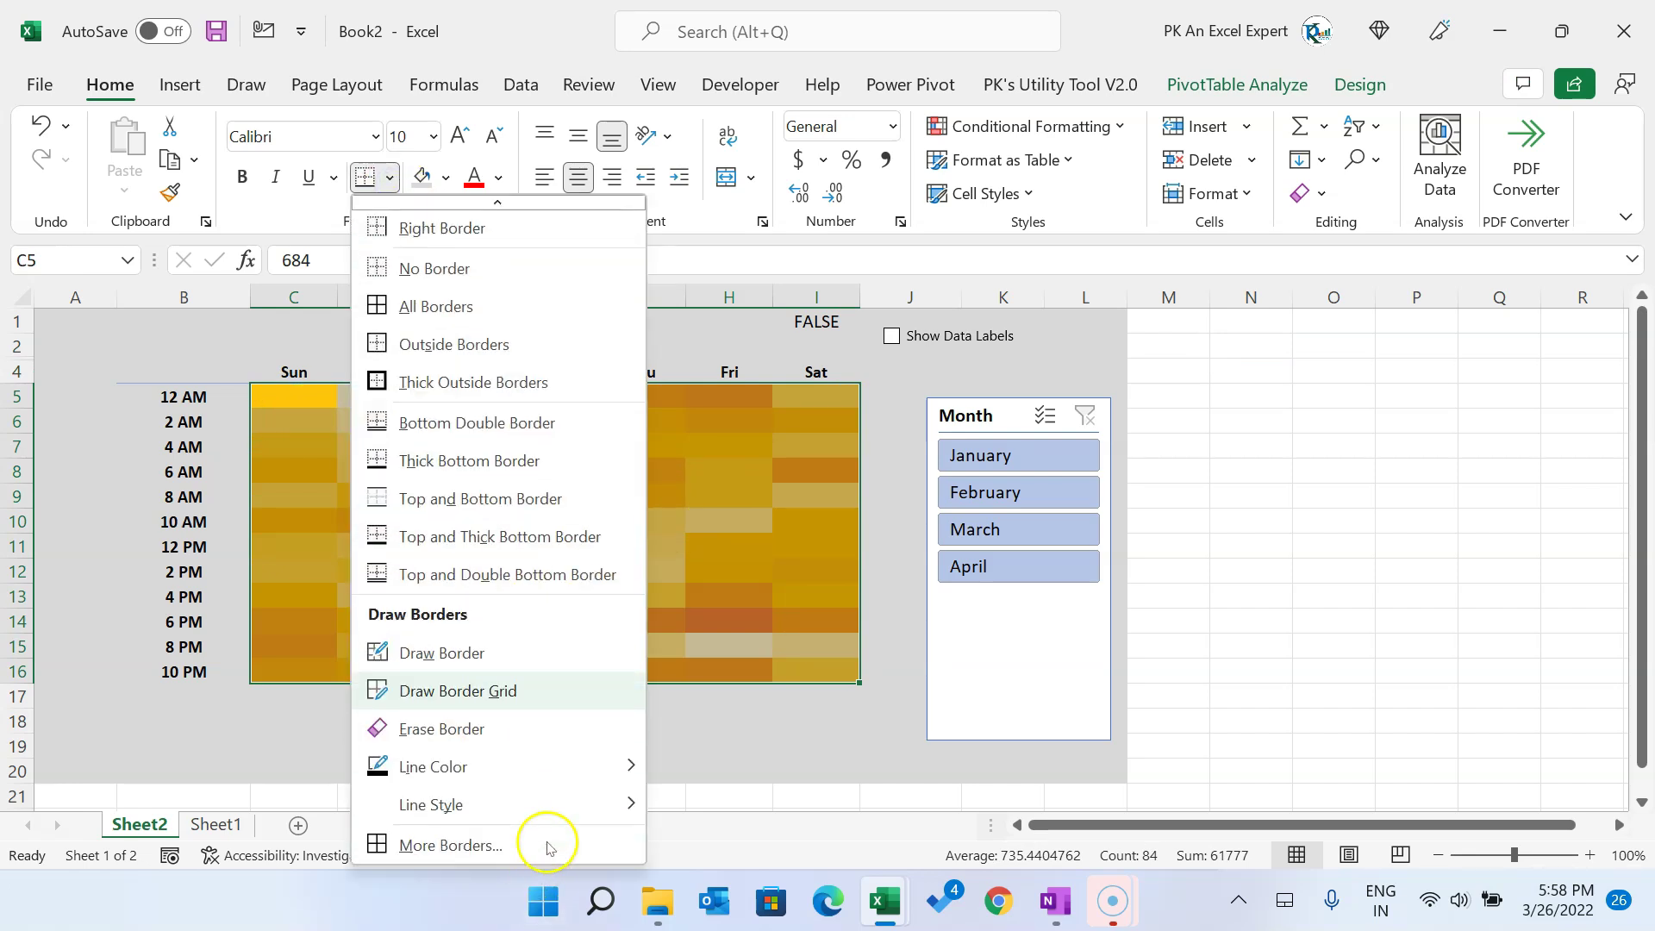
click(445, 845)
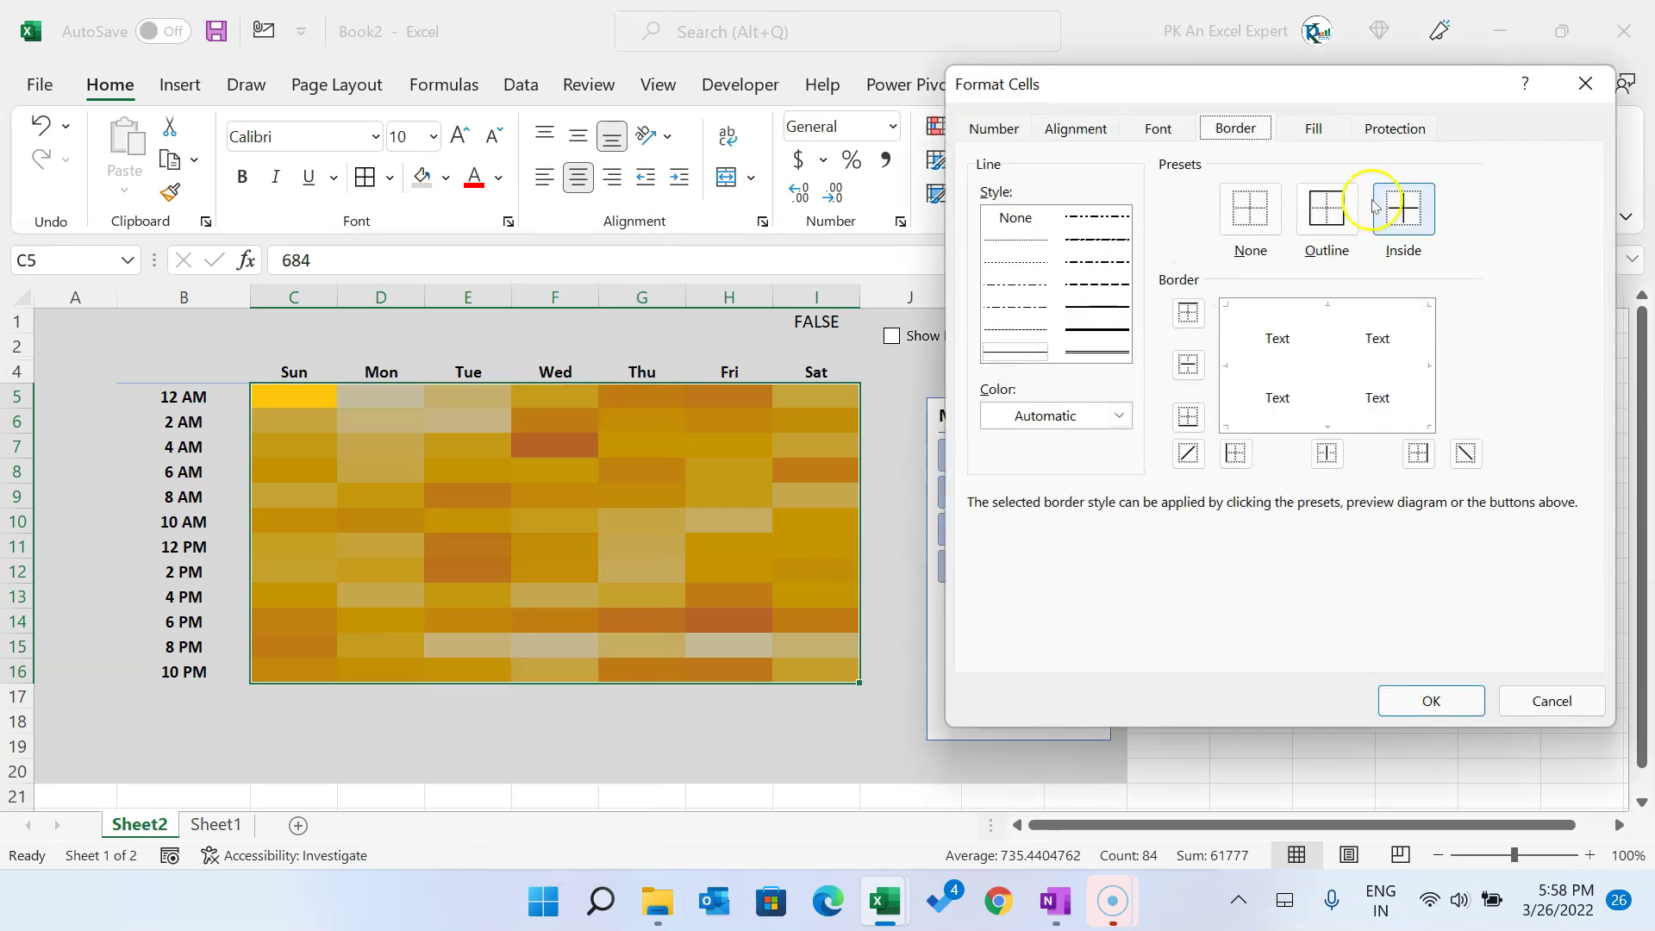
click(1091, 330)
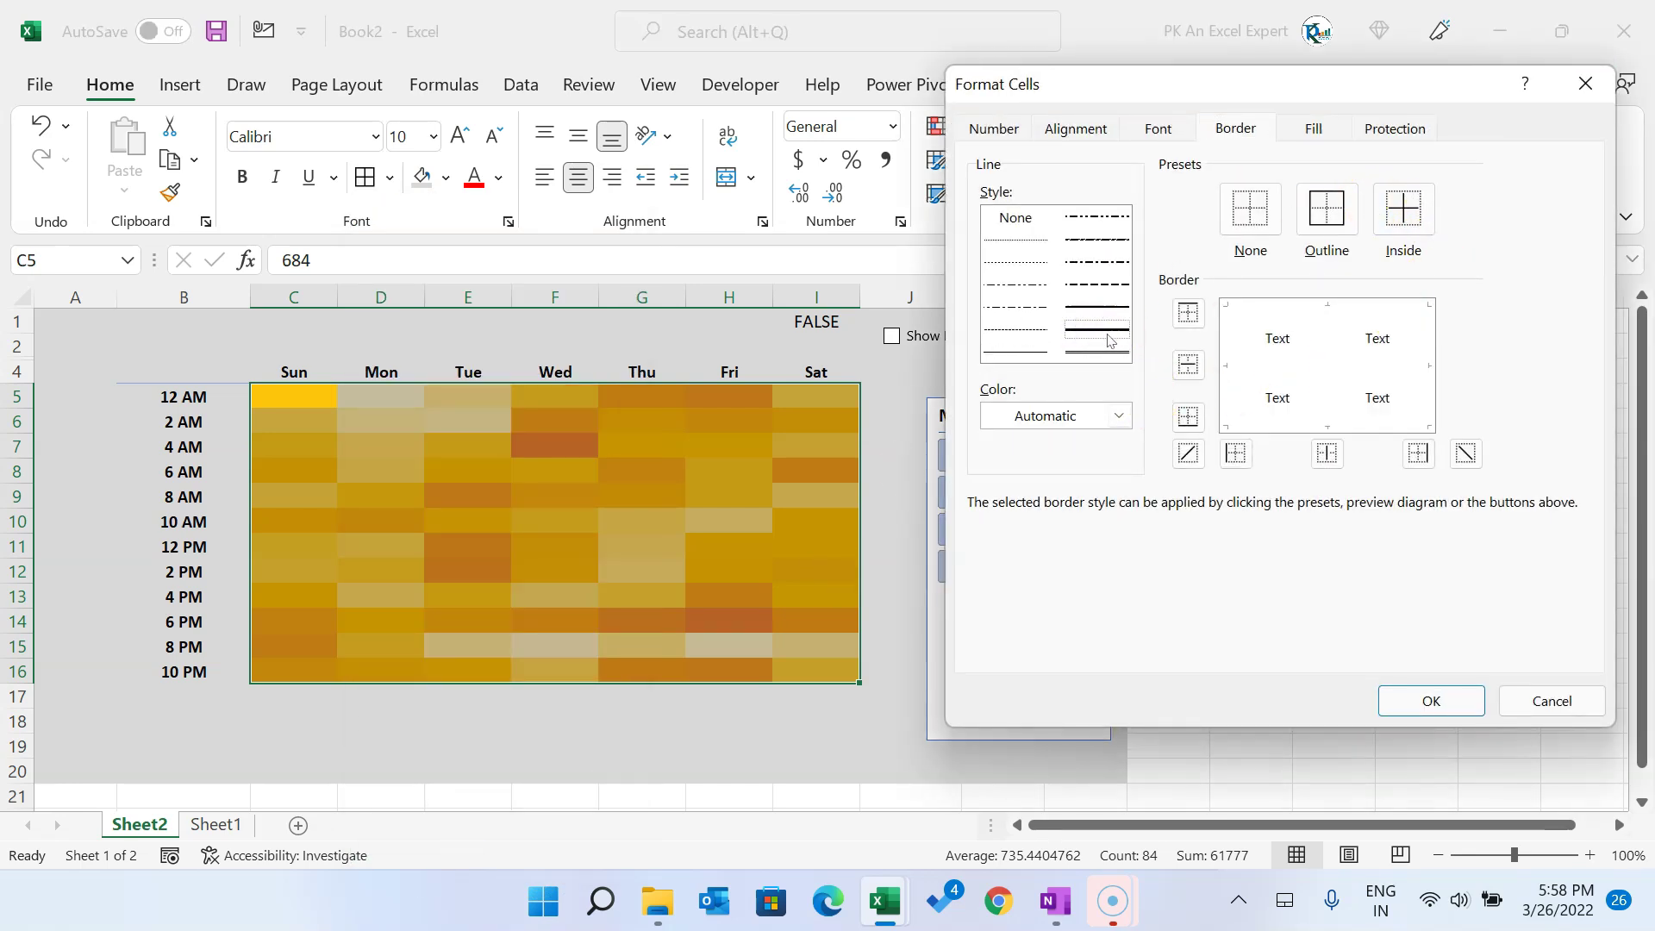
click(1119, 415)
click(992, 518)
click(1327, 208)
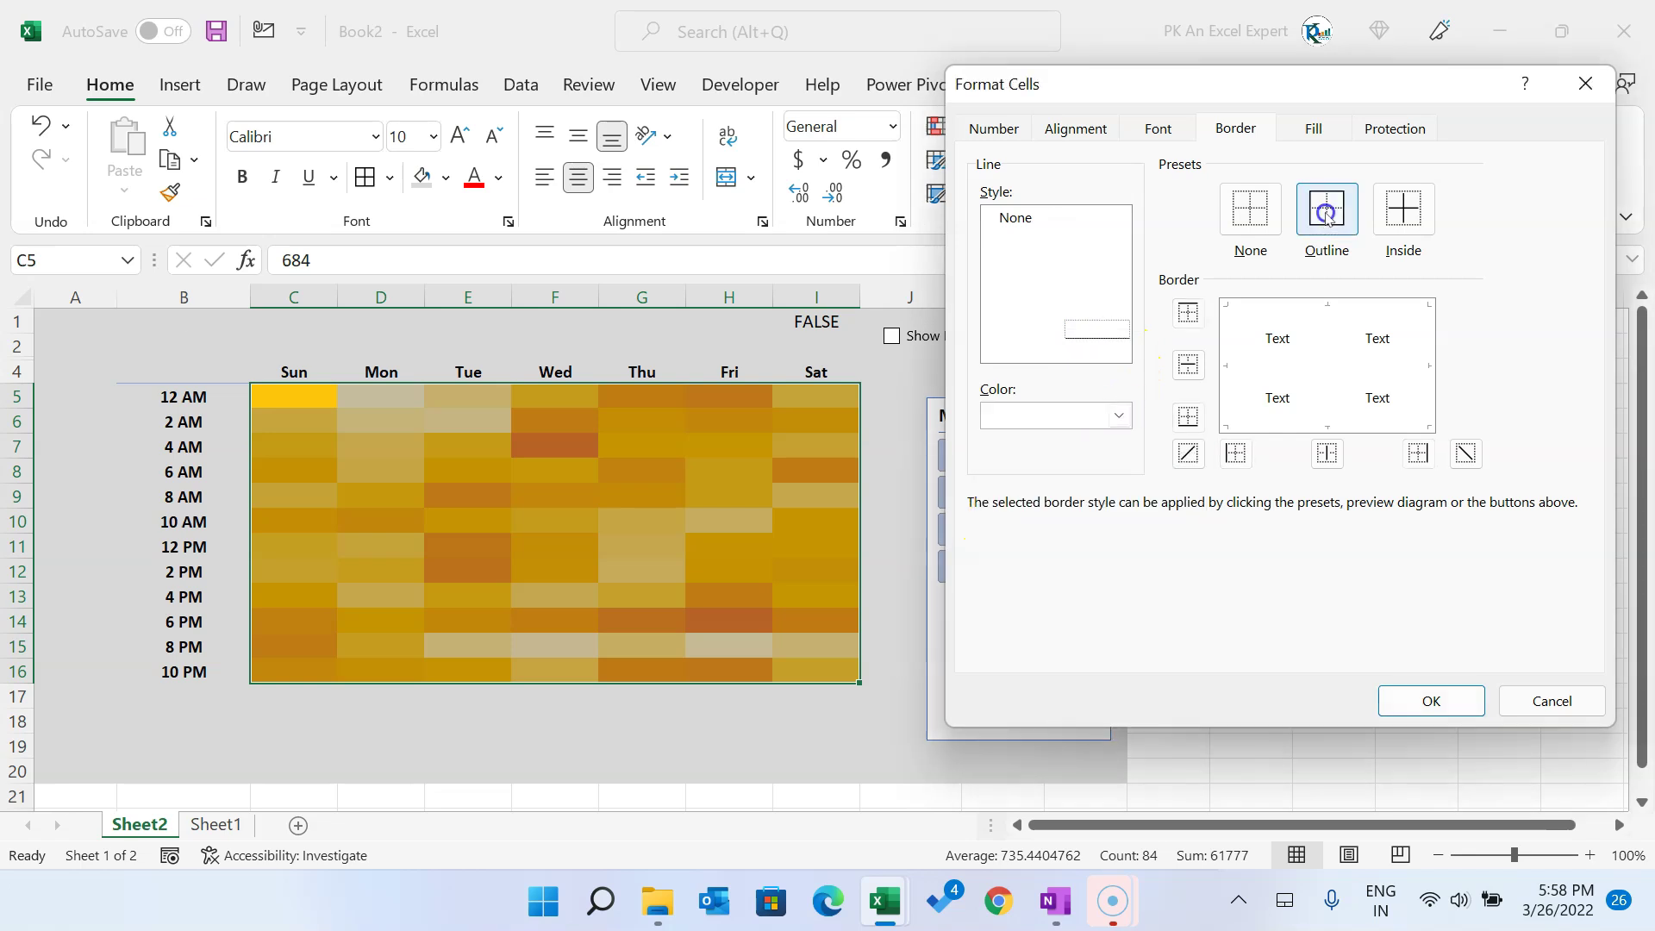
click(1405, 208)
click(1431, 701)
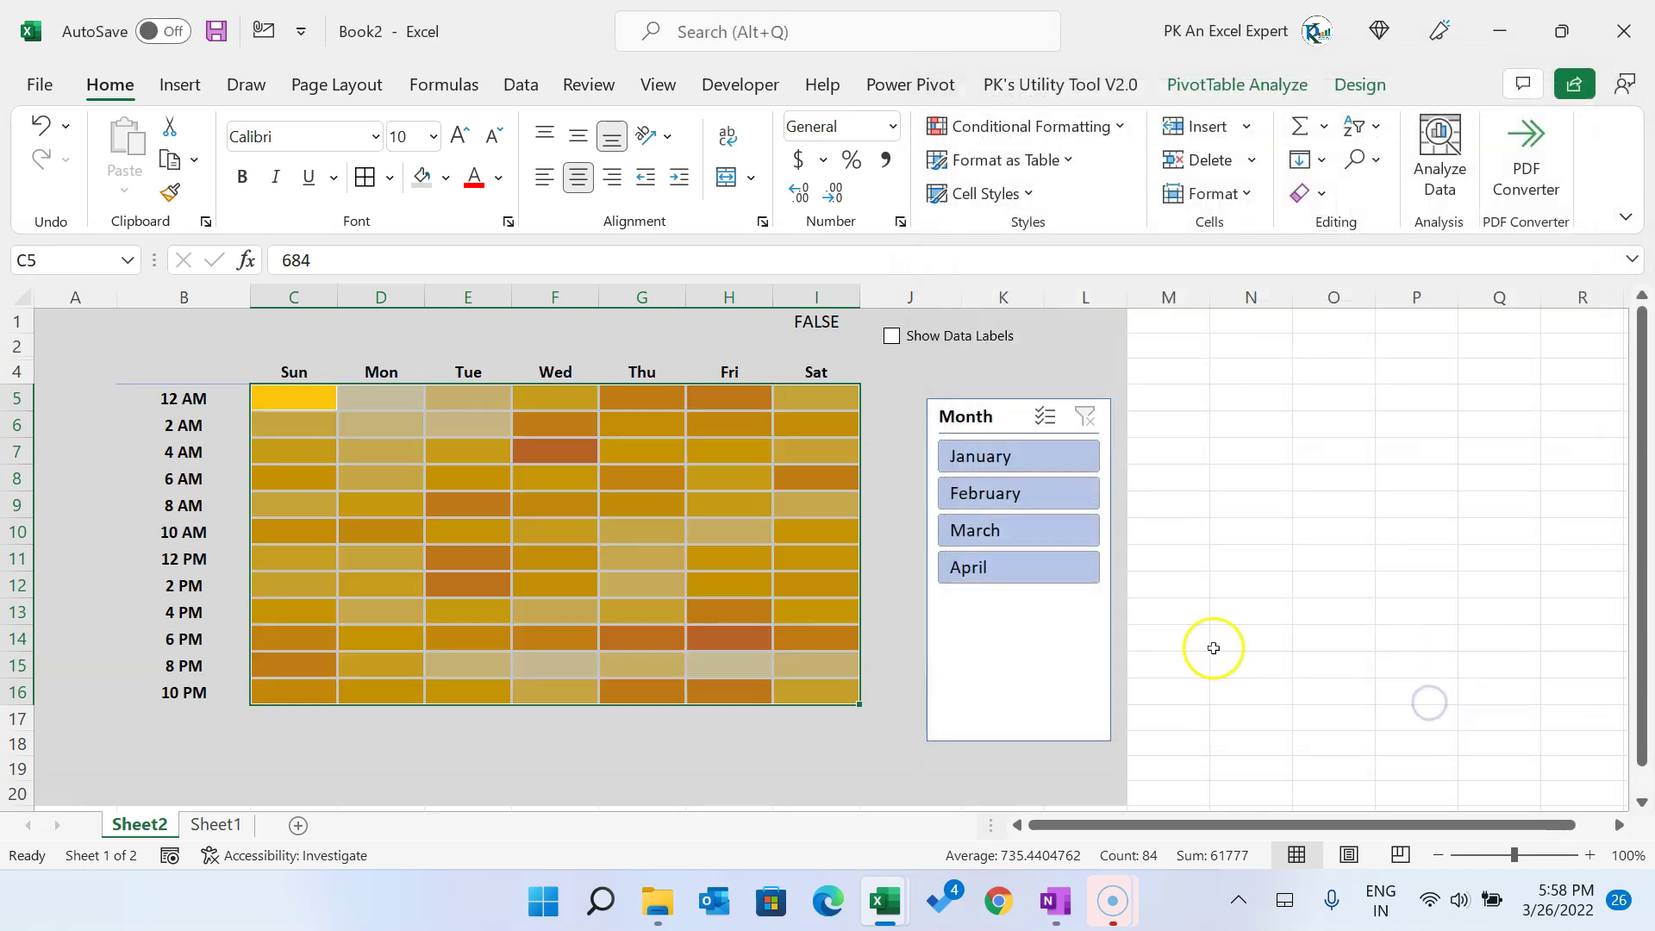
click(776, 721)
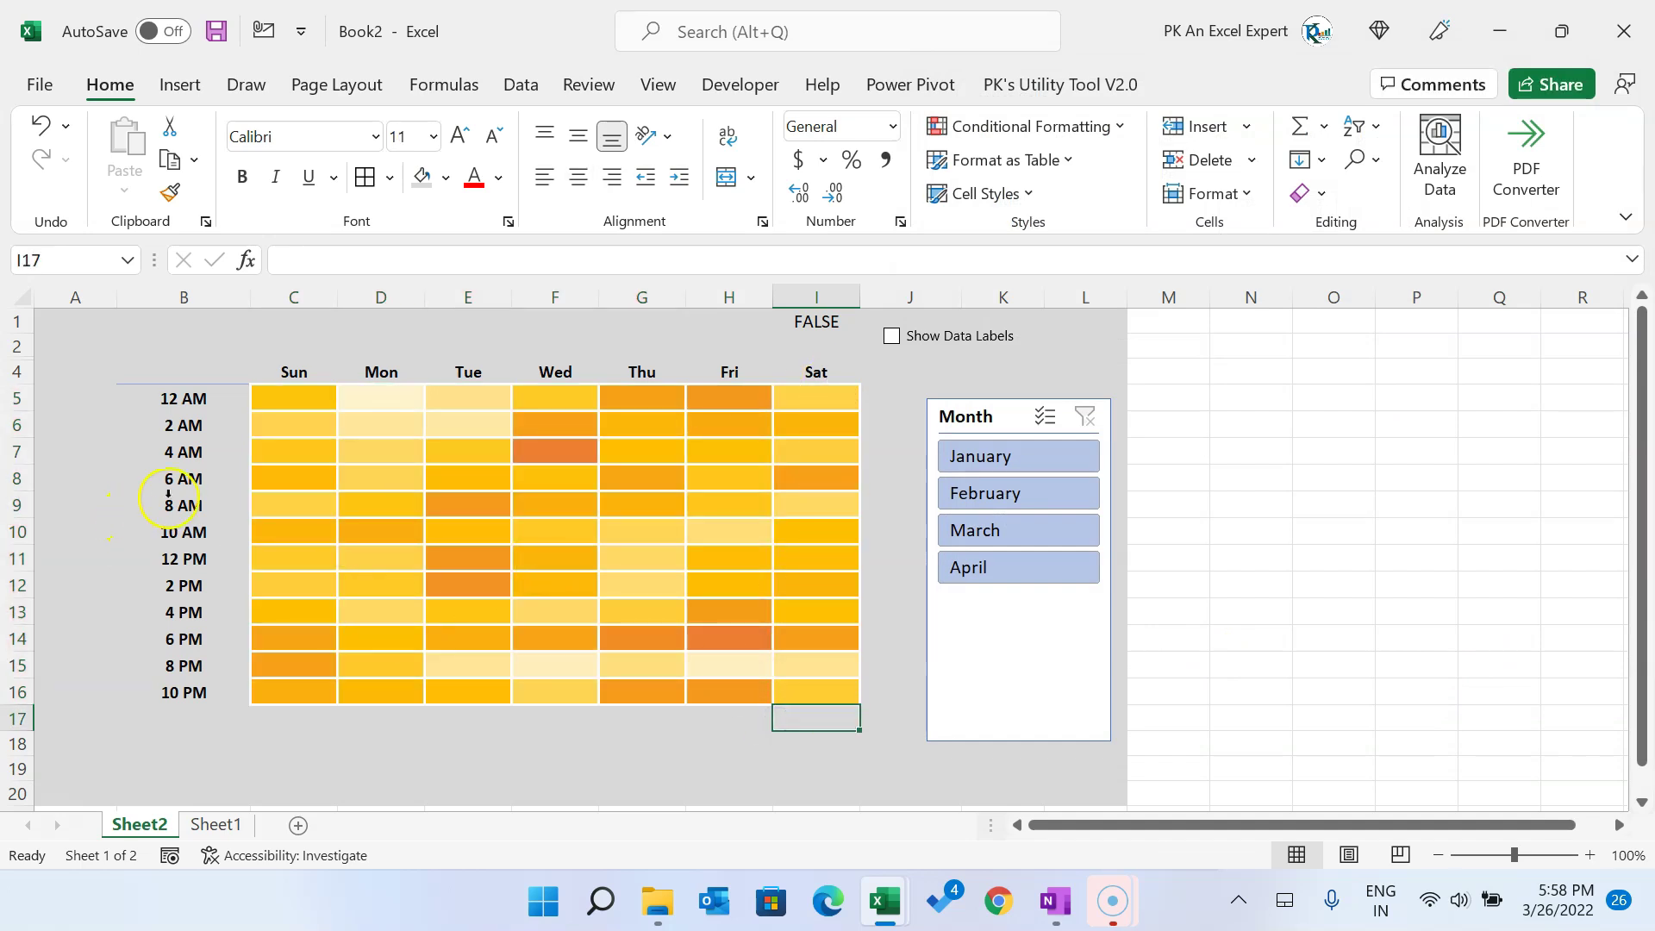
Step: Test the slicer with January, February, March and all months, then toggle Show Data Labels
click(1026, 453)
click(1031, 489)
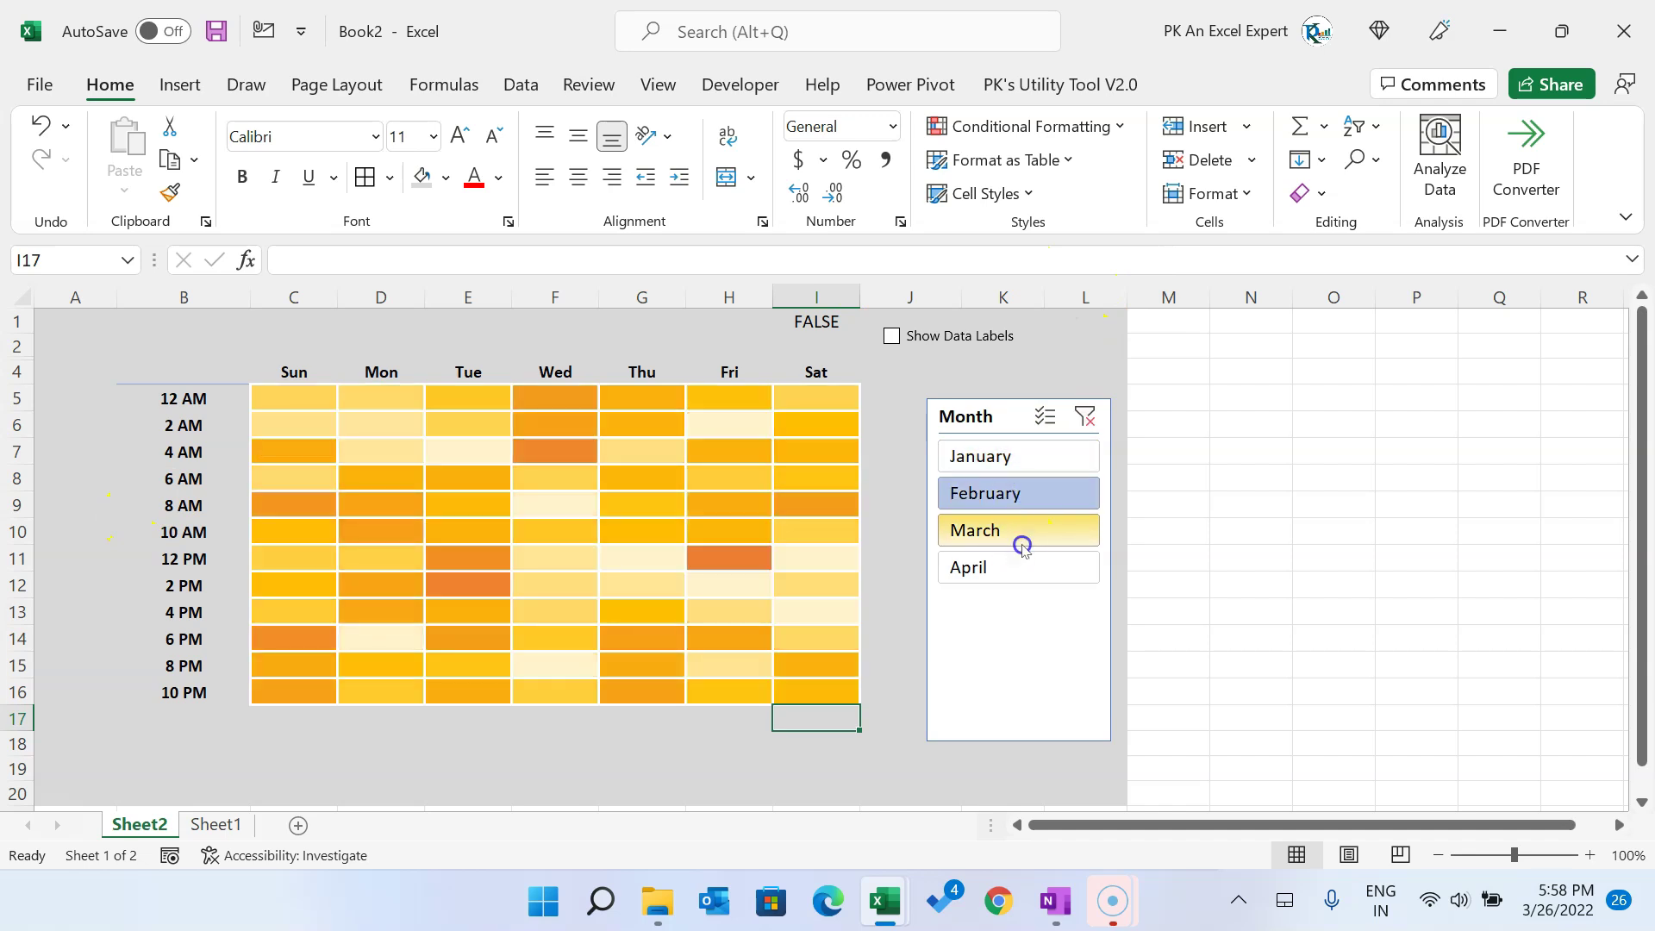
click(1022, 543)
click(1084, 412)
click(910, 342)
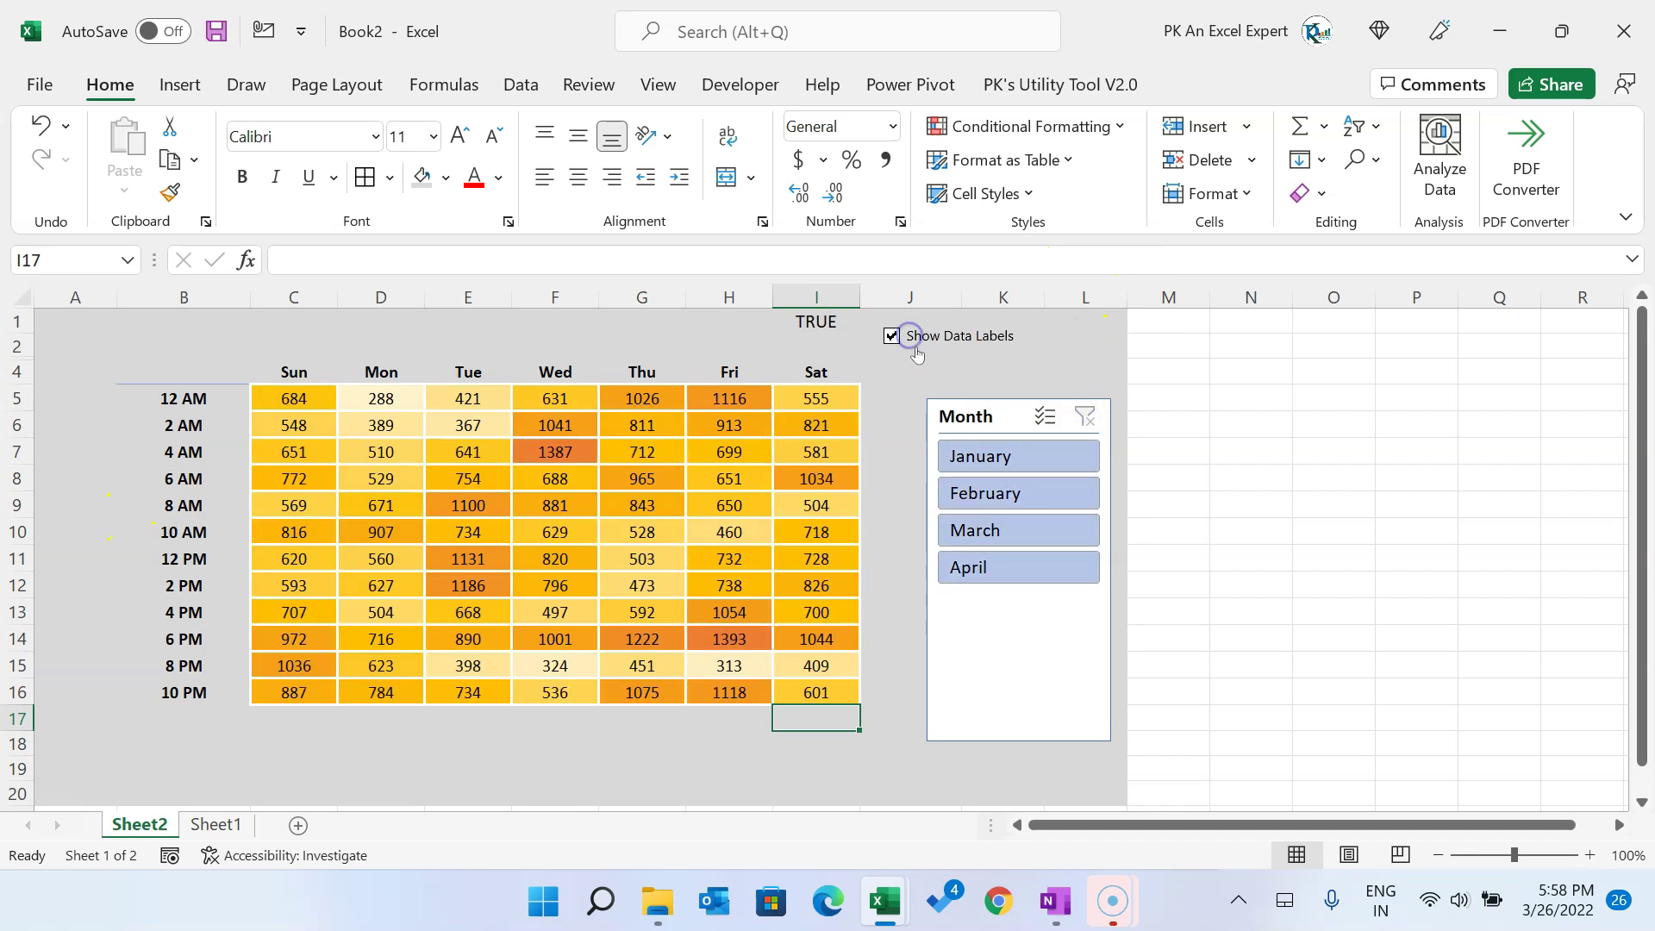
click(913, 342)
Step: Give cell I1 a light grey font colour
click(810, 320)
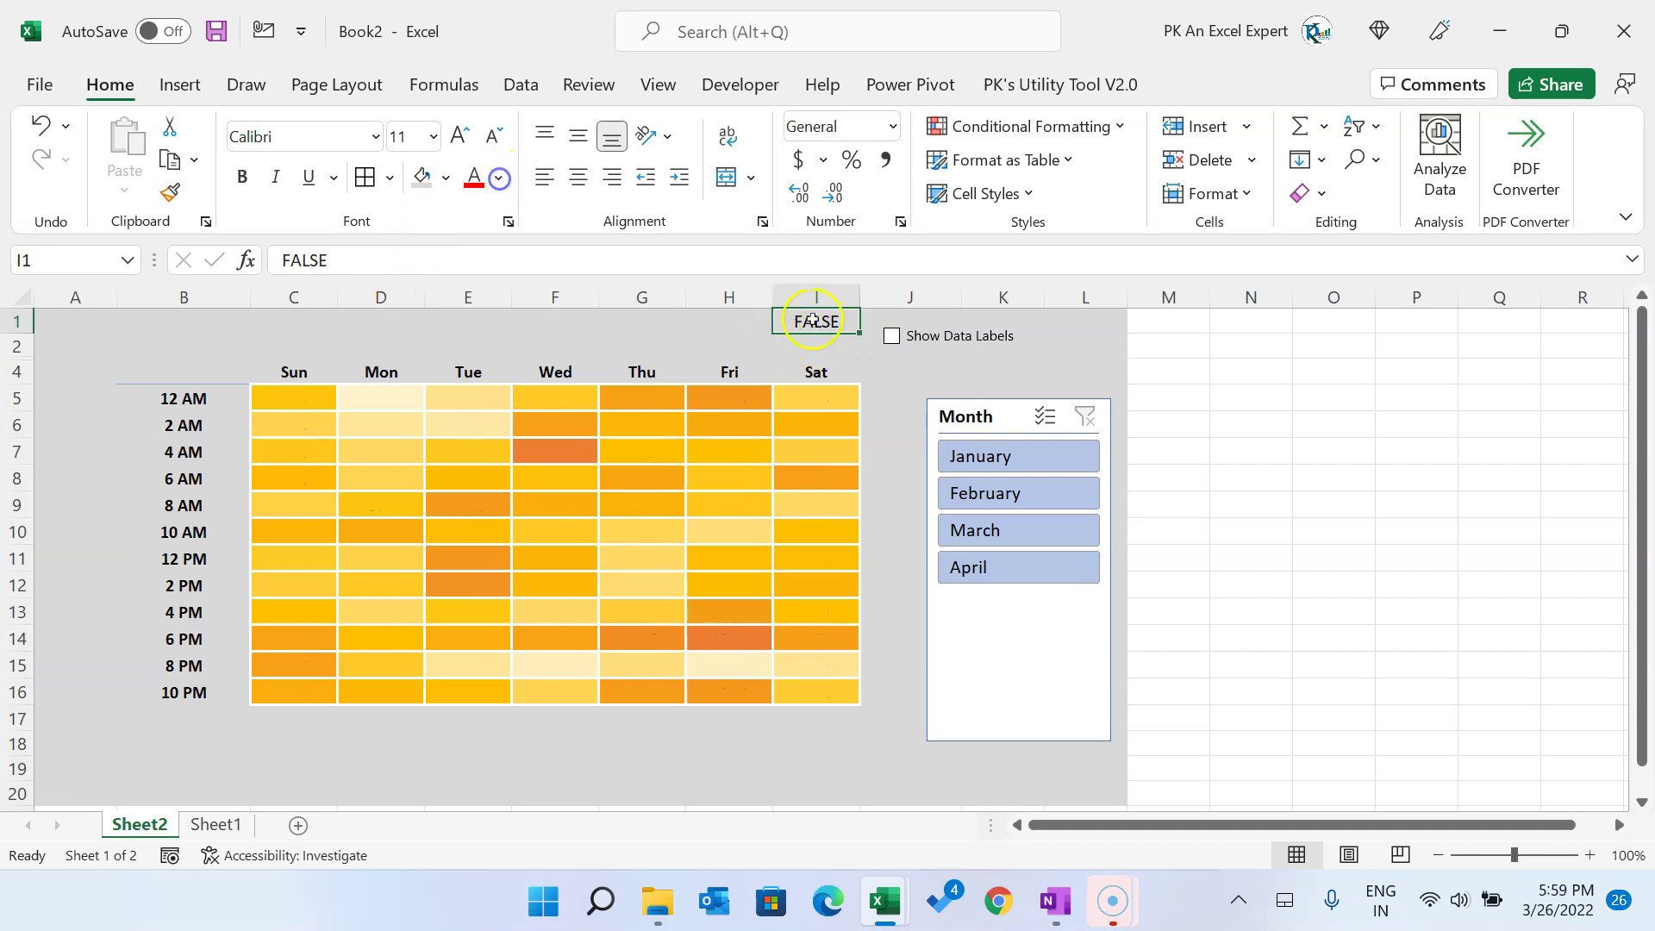
click(500, 179)
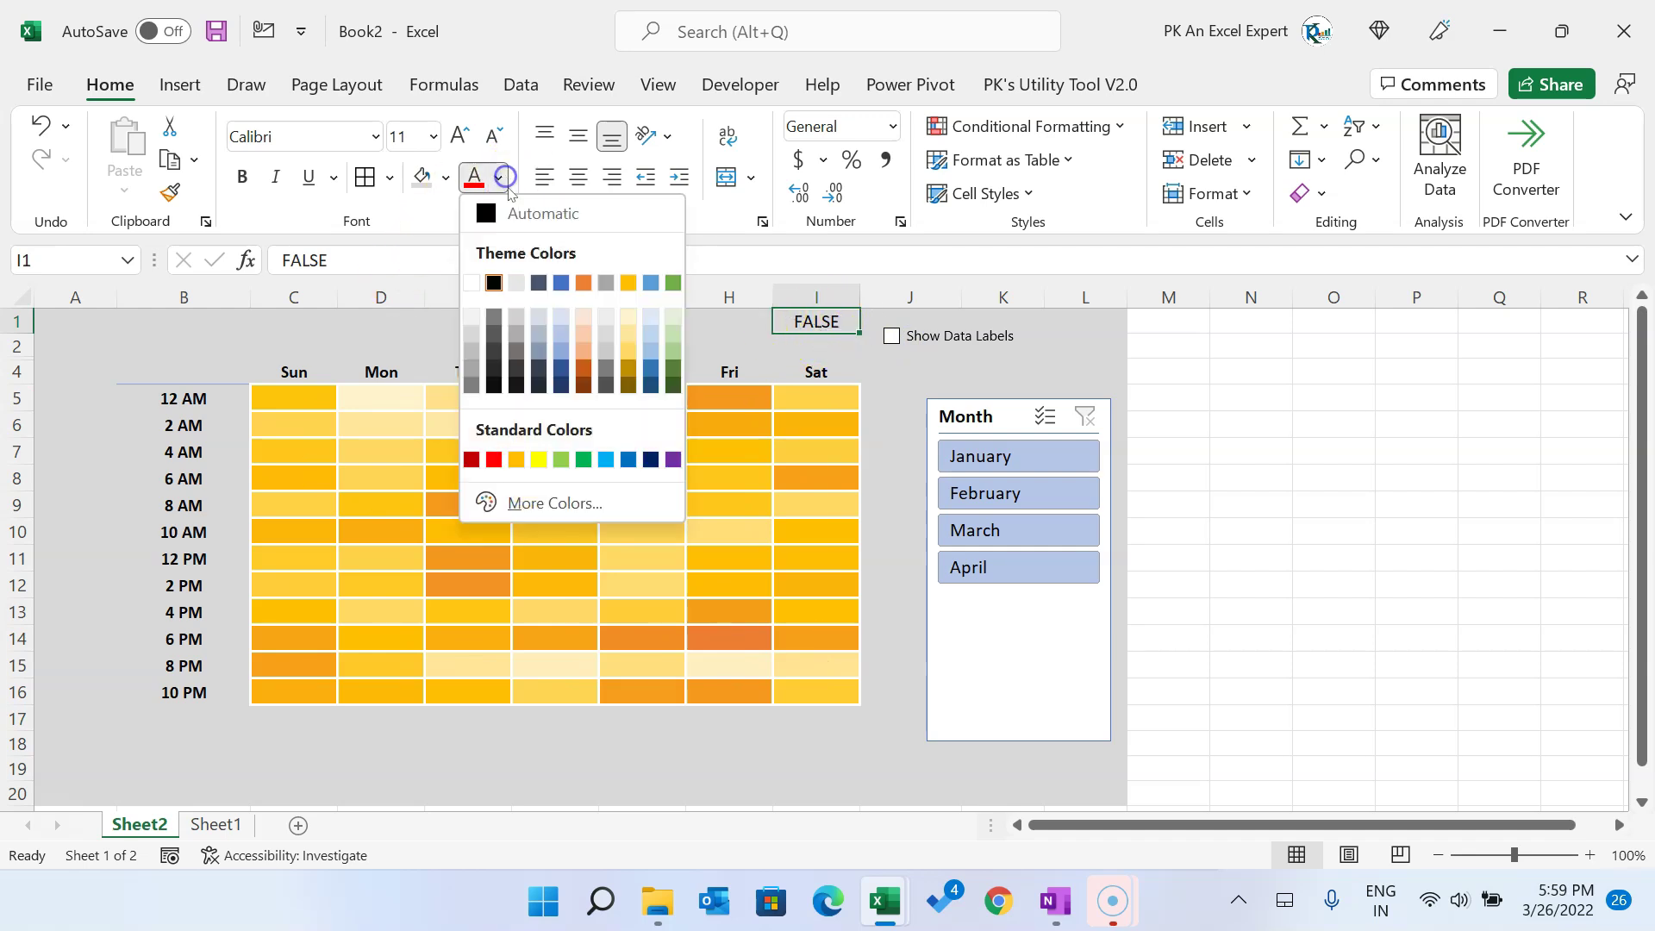
click(476, 336)
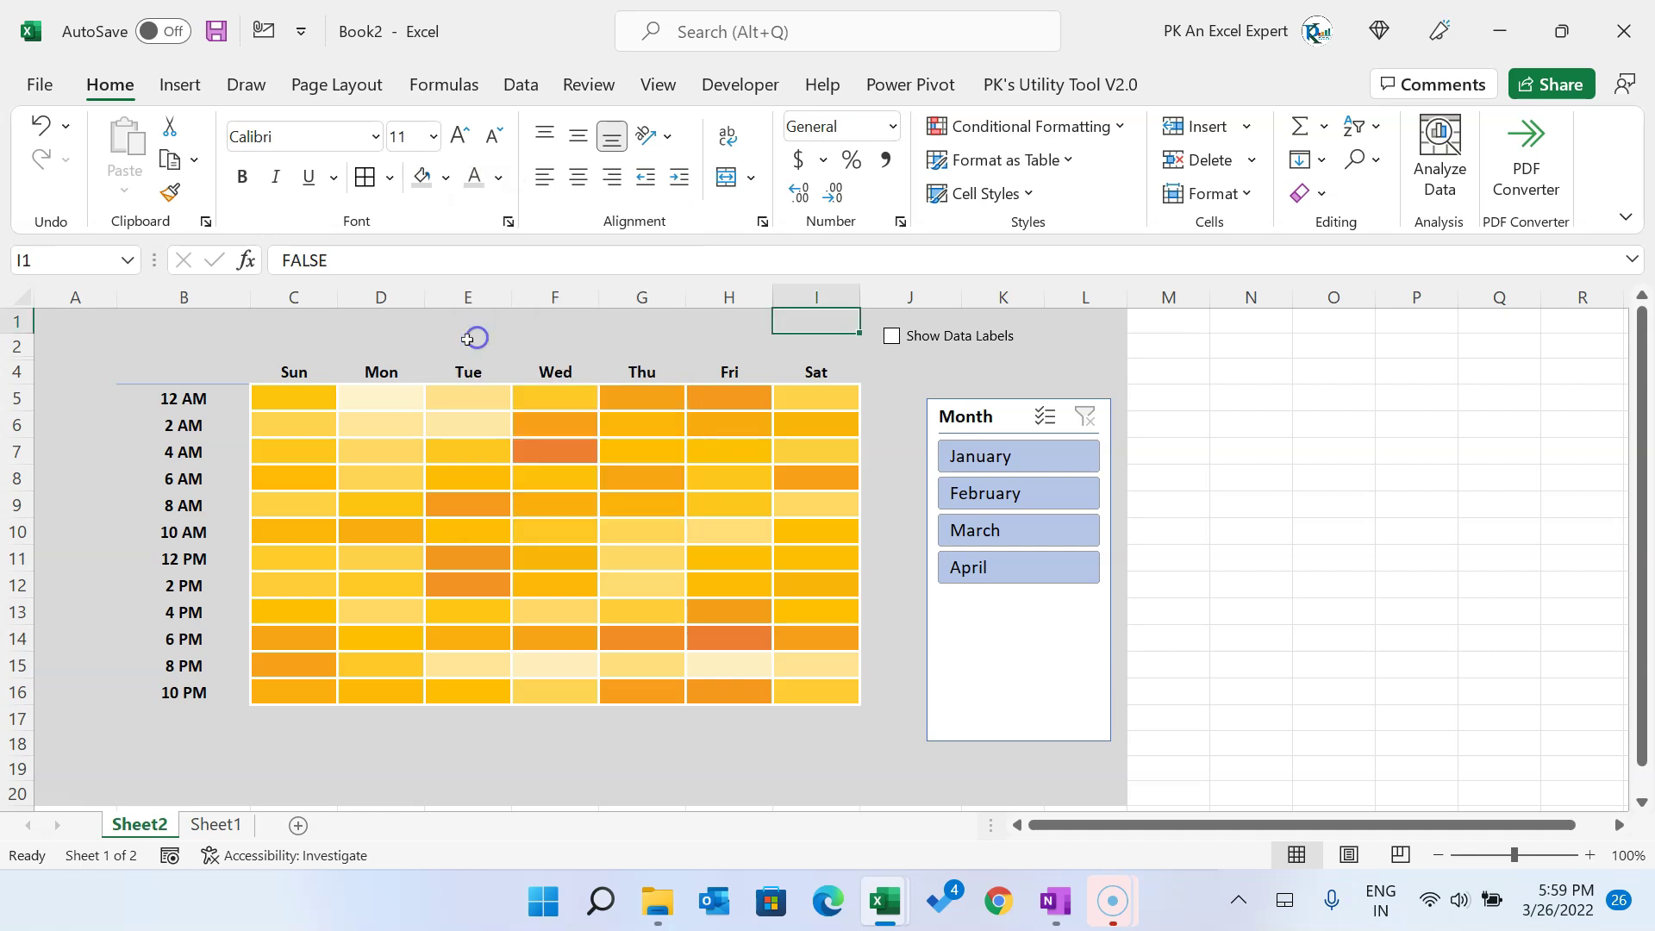
click(359, 332)
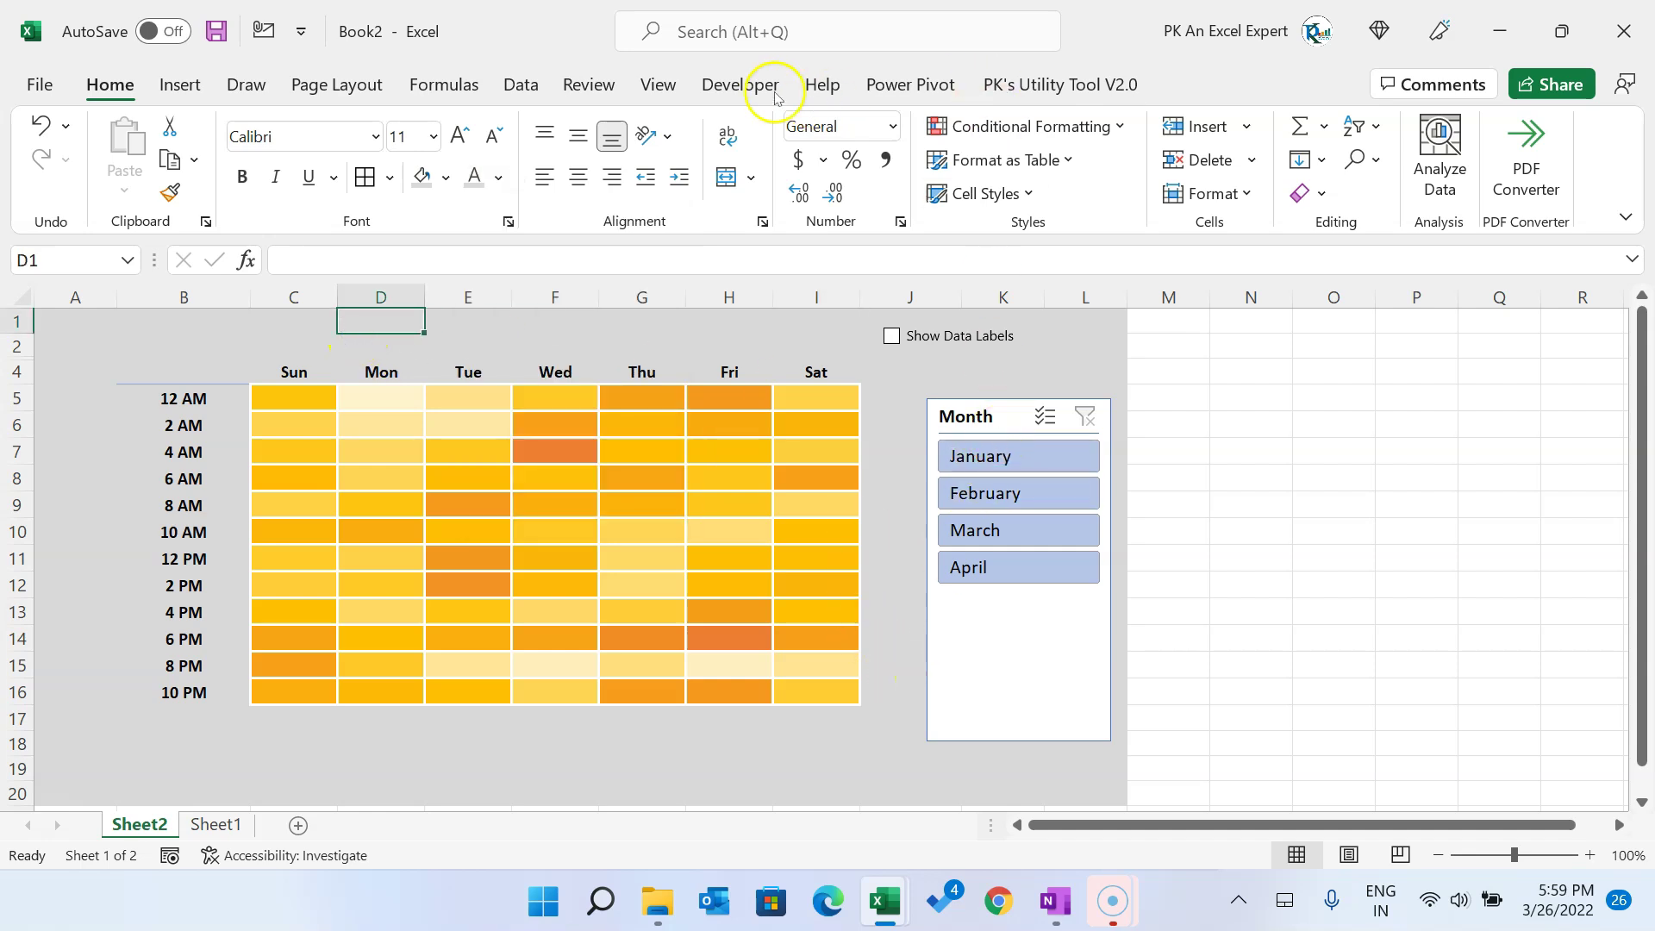
Step: Turn off Headings and Gridlines on the View tab
click(668, 82)
click(869, 176)
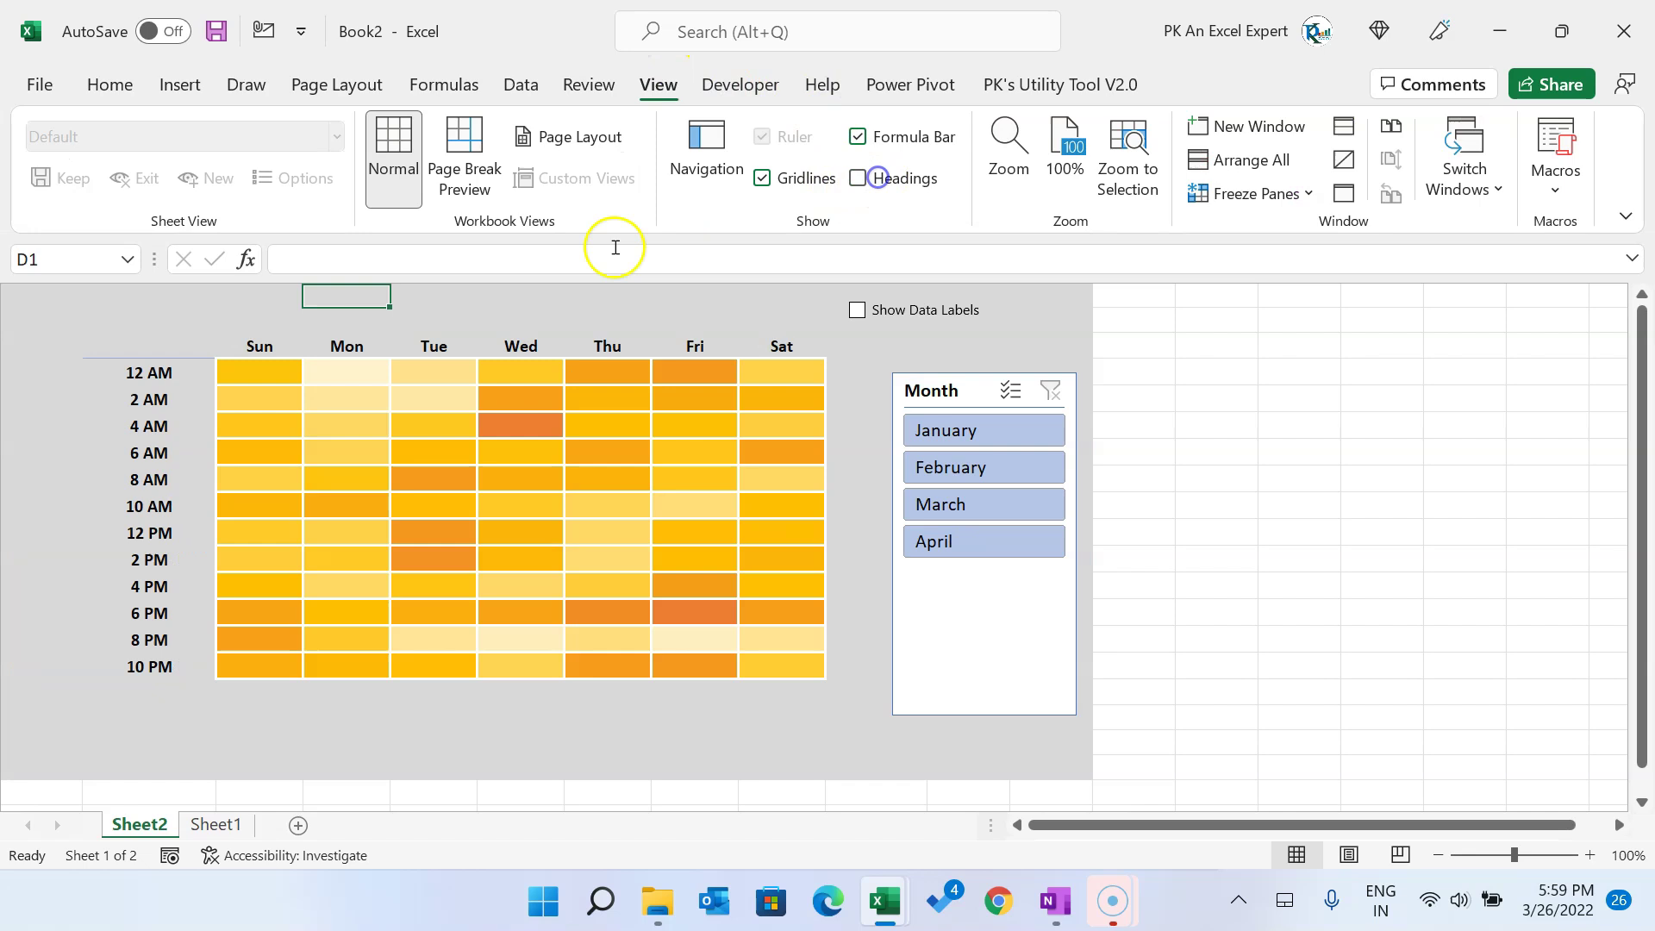
click(70, 297)
click(762, 177)
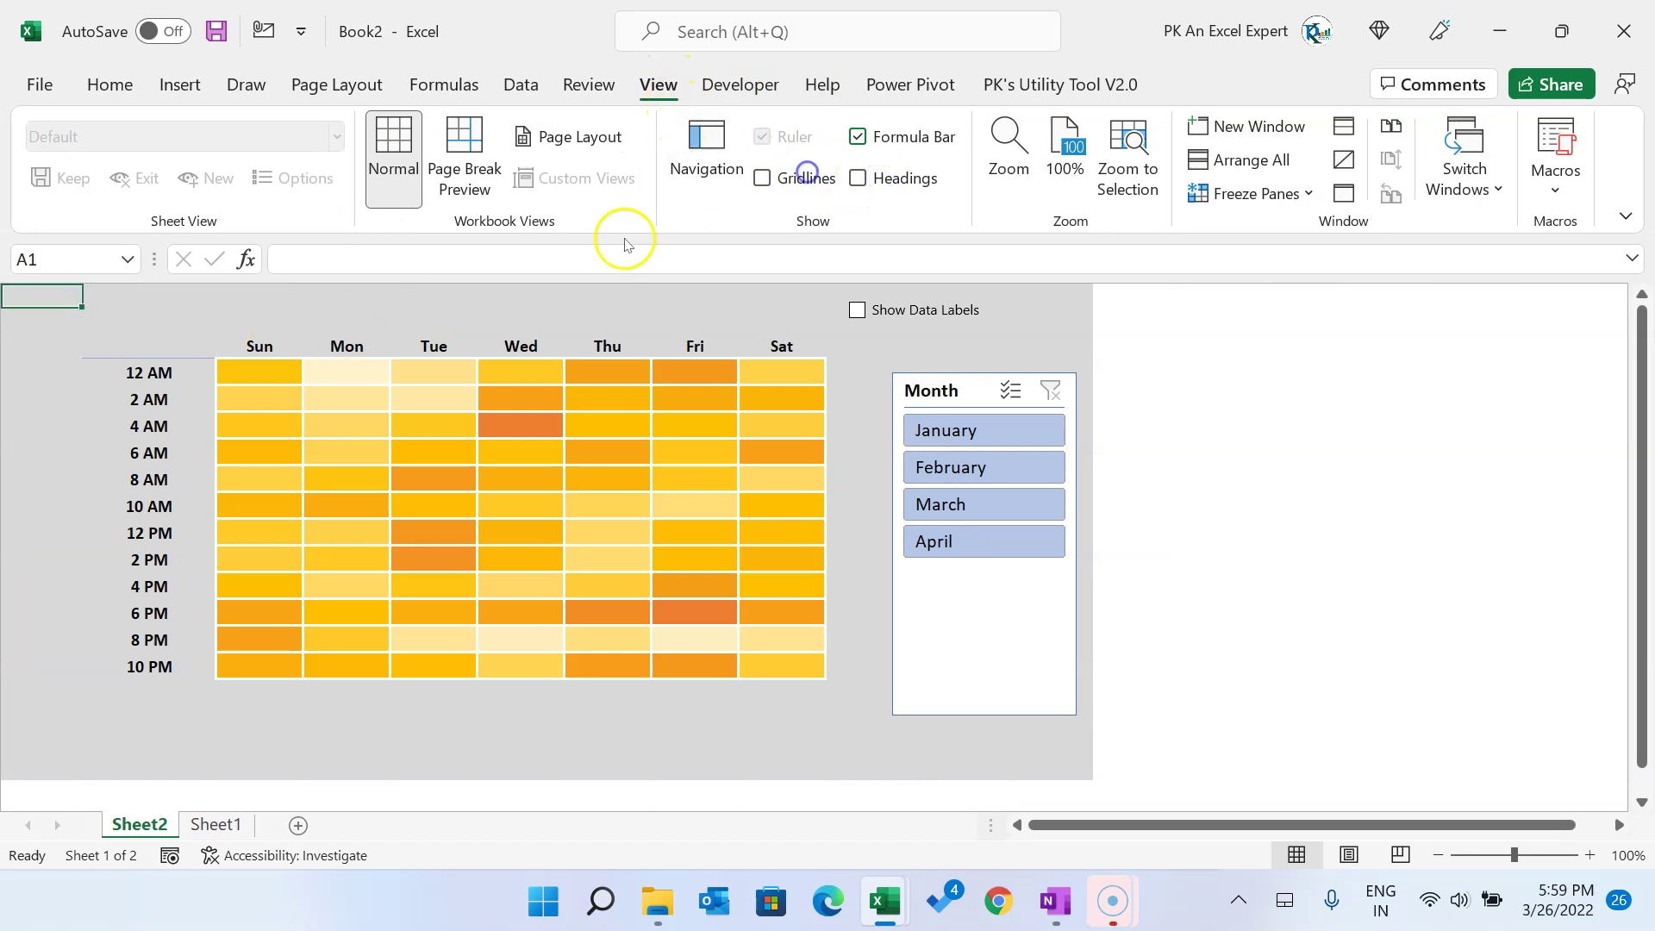
click(105, 326)
Step: Filter the heat map to January, February, March, April, then January again
click(1002, 435)
click(998, 474)
click(1006, 500)
click(998, 534)
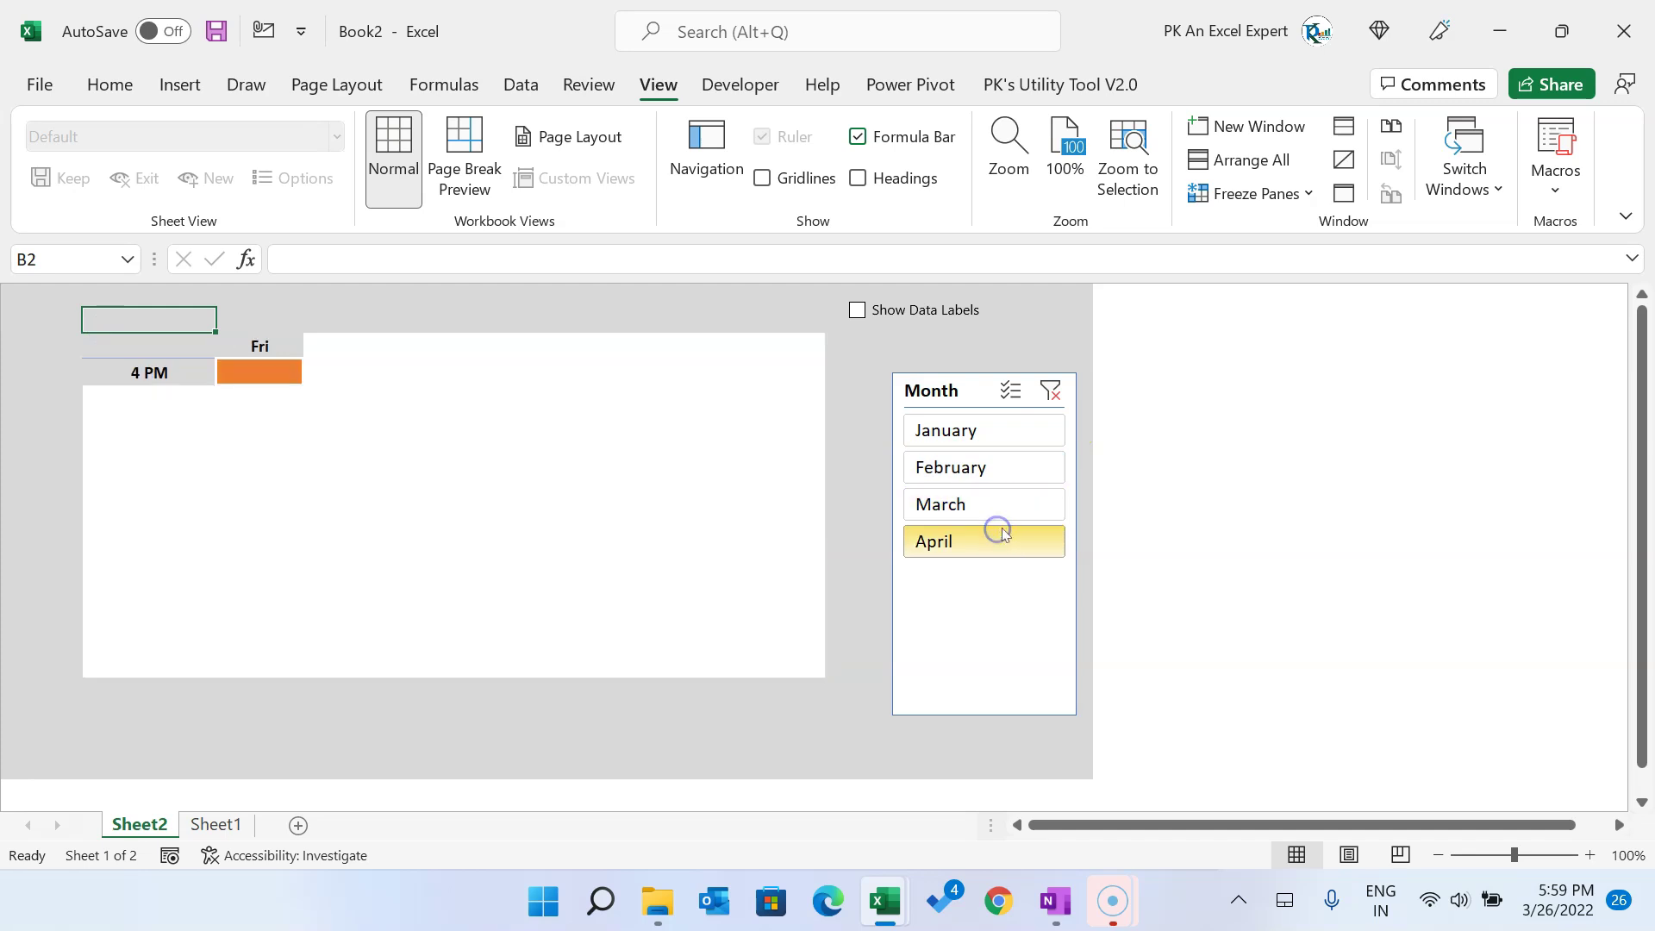
click(1003, 427)
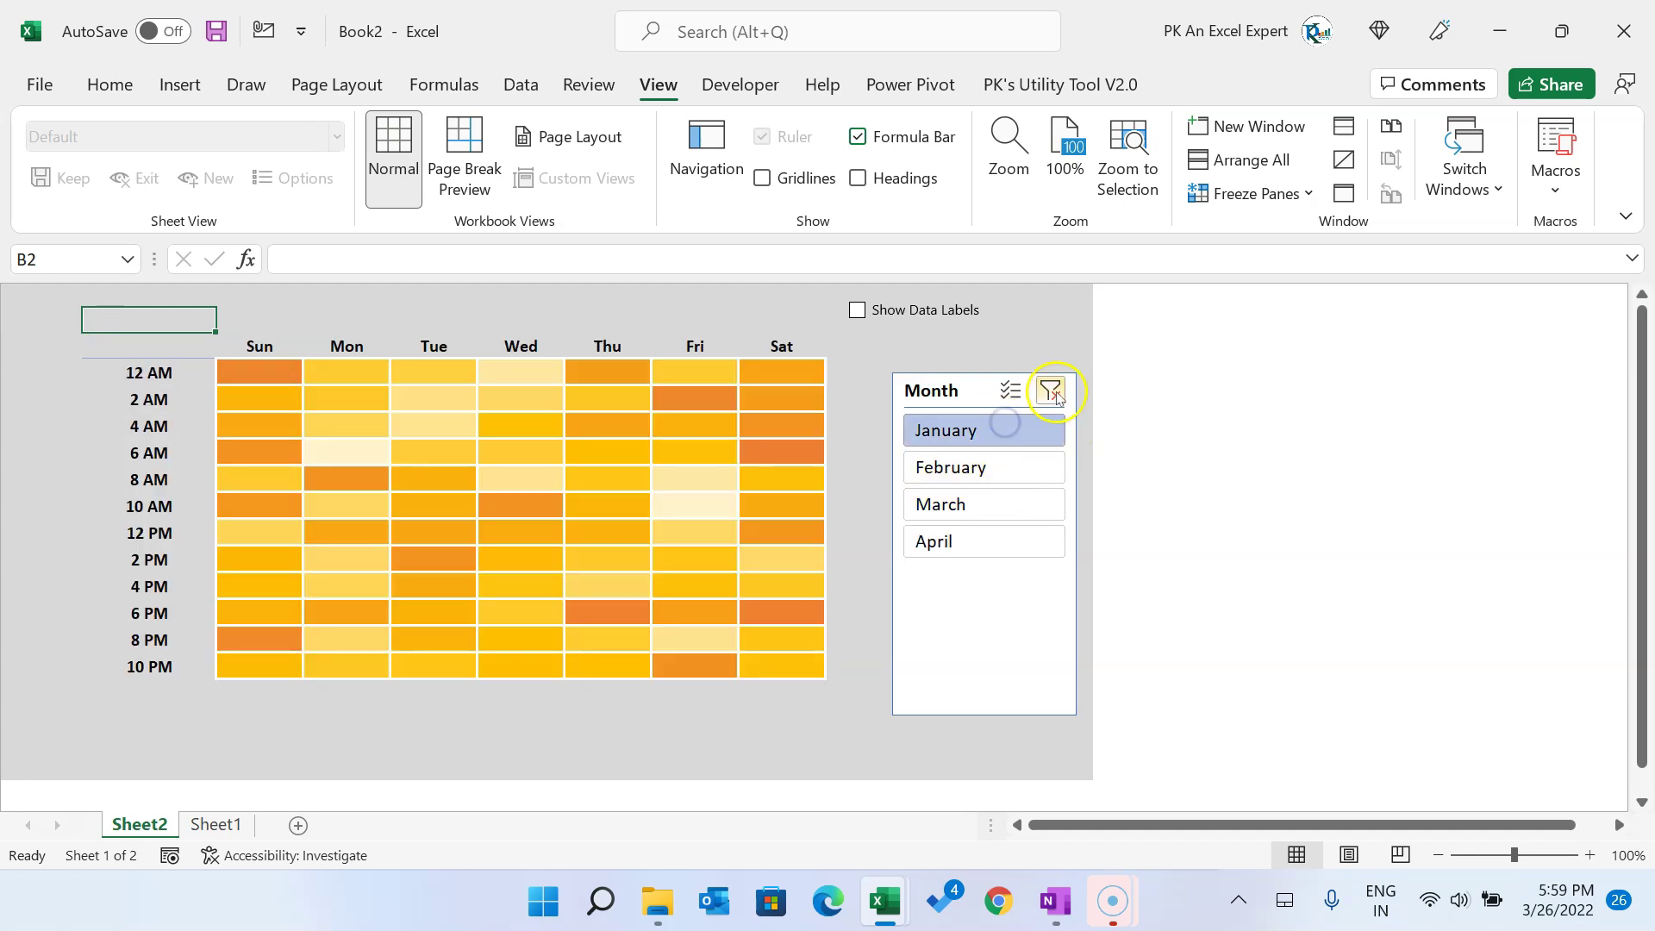